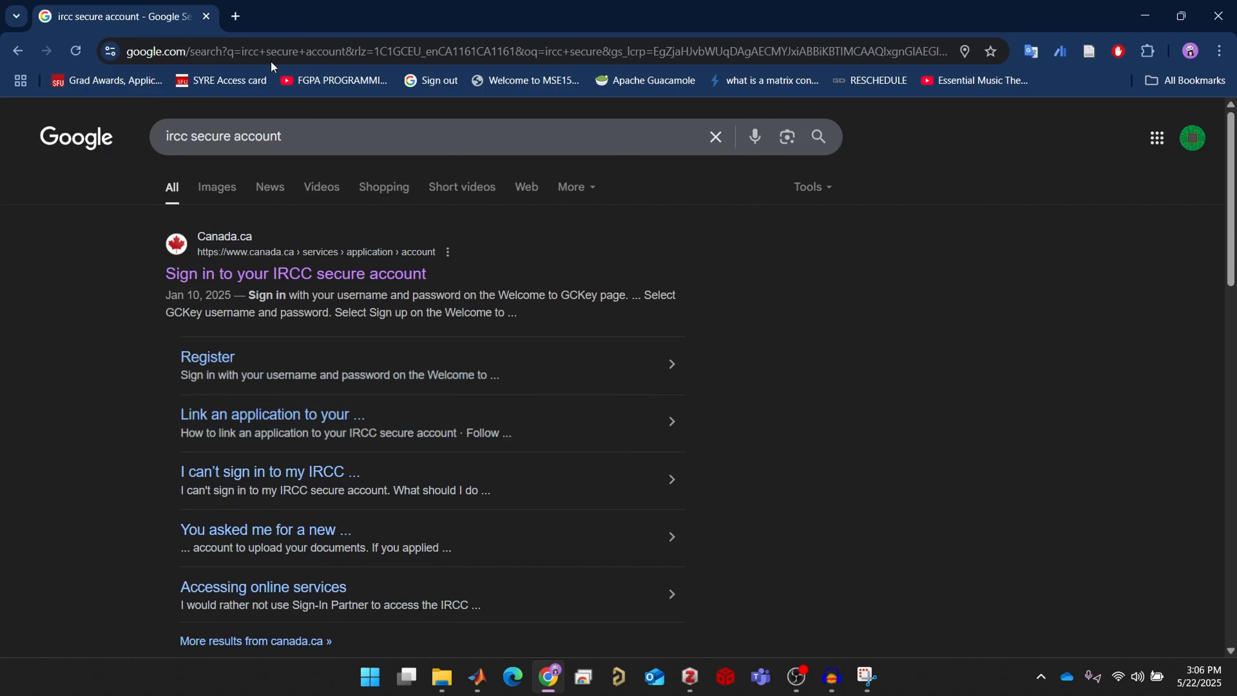
Open the 'Sign in to your IRCC secure account' result and scroll down to its sign-in options
{"action": "left_click", "coordinate": [333, 276]}
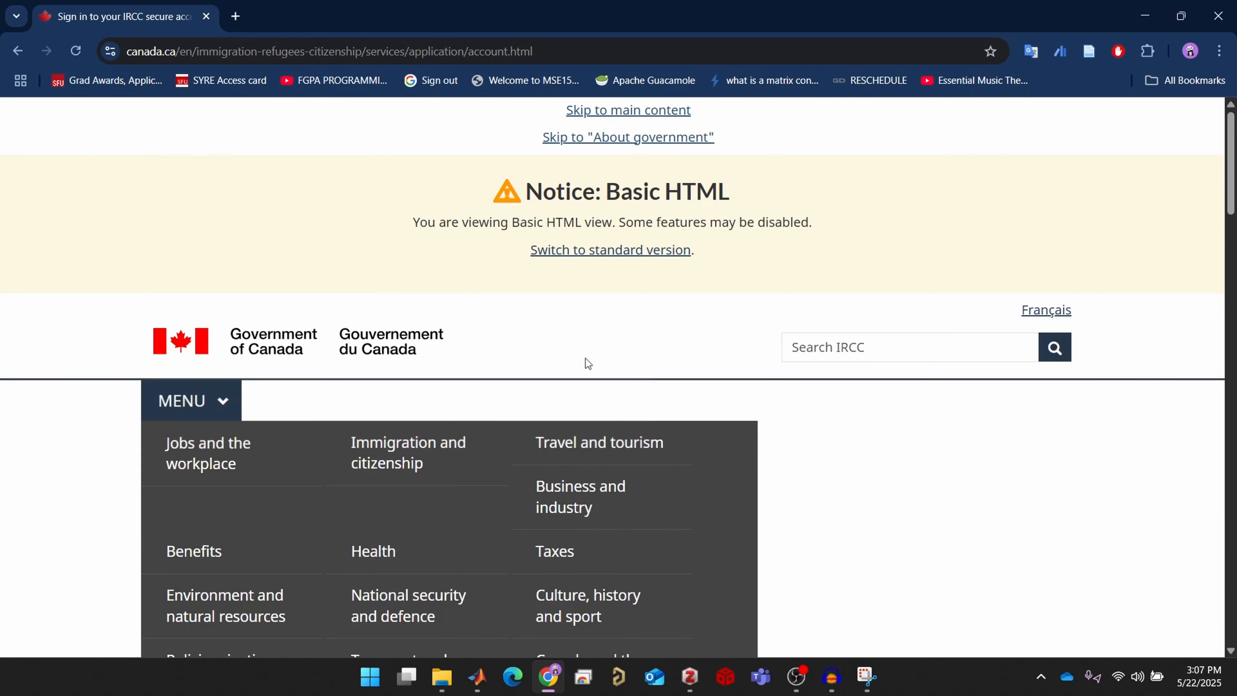
{"action": "scroll", "coordinate": [586, 358], "scroll_direction": "down", "scroll_amount": 10}
{"action": "scroll", "coordinate": [586, 357], "scroll_direction": "down", "scroll_amount": 8}
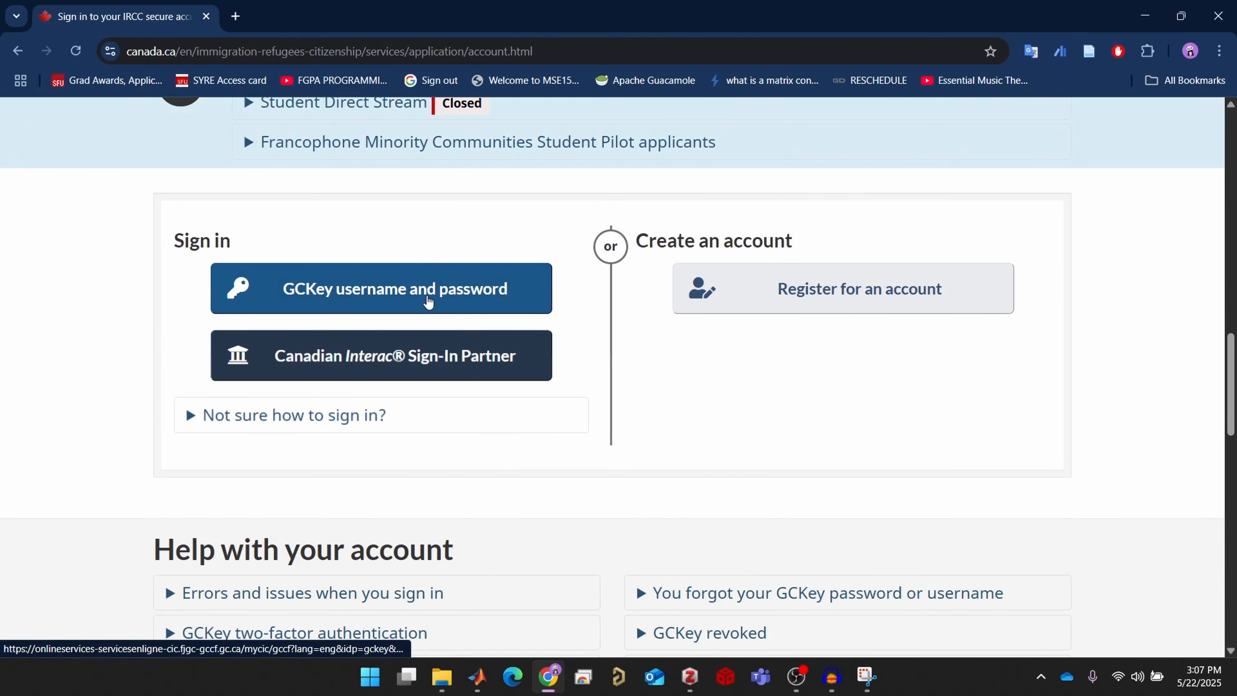
Sign in with a GCKey username and password and proceed to two-factor authentication
{"action": "left_click", "coordinate": [410, 297]}
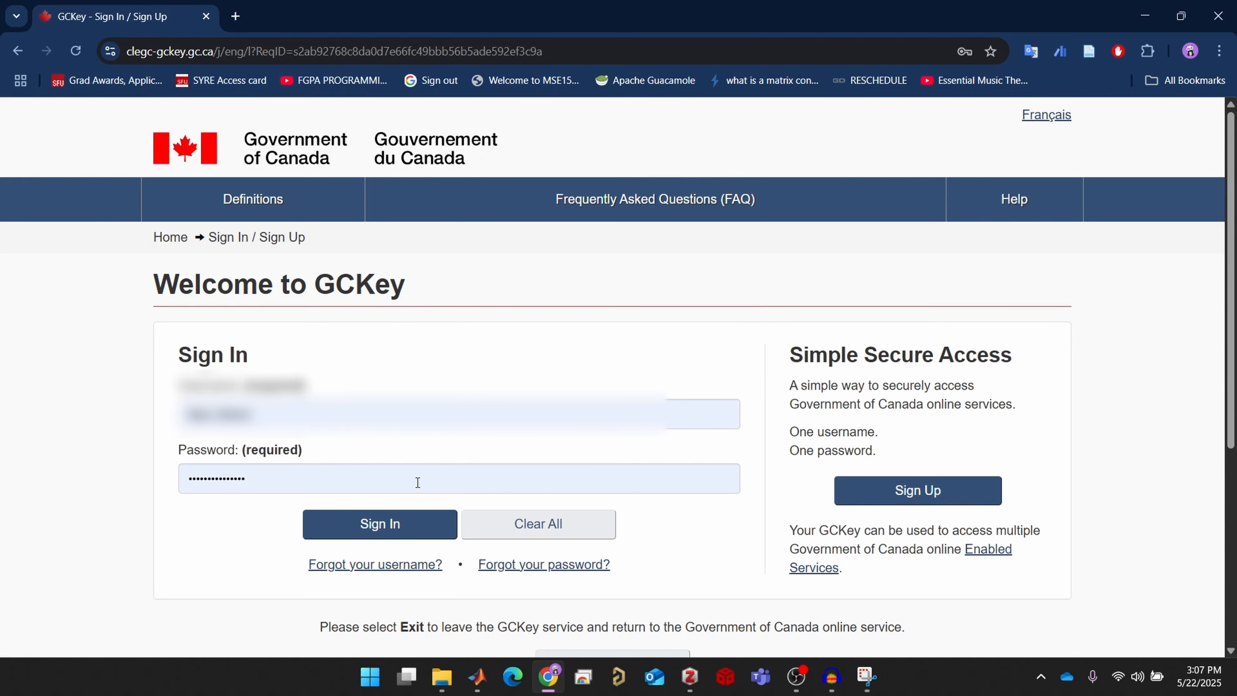
{"action": "left_click", "coordinate": [408, 522]}
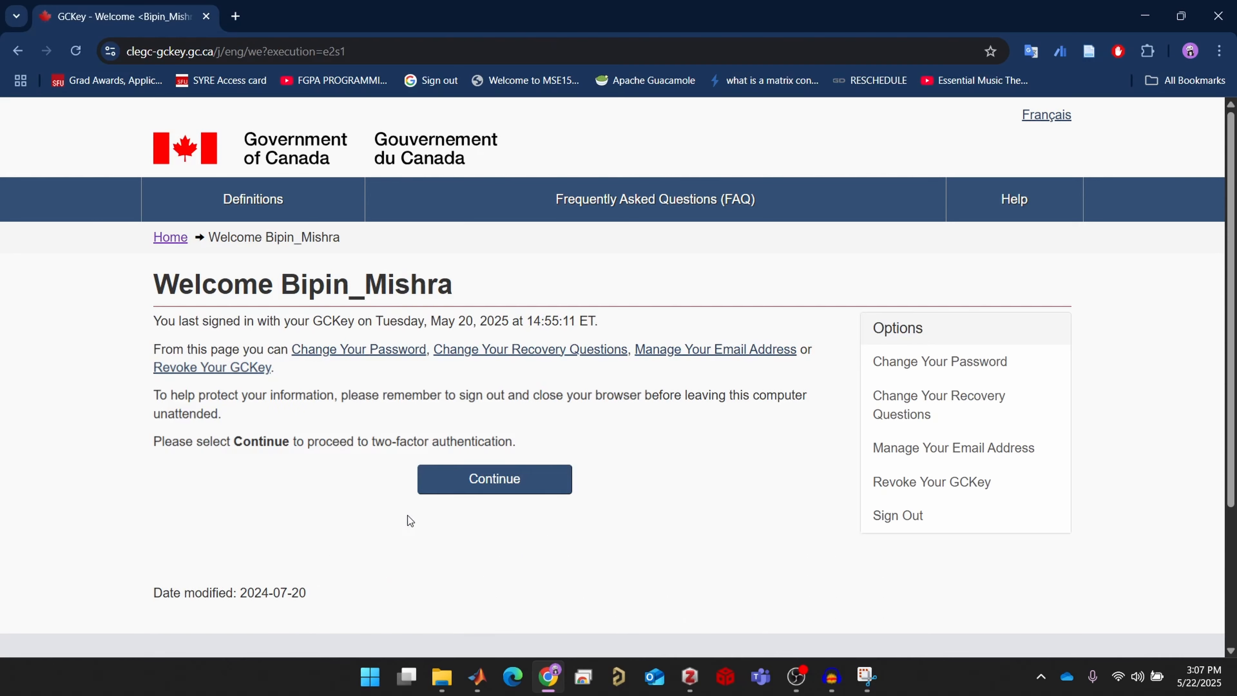
{"action": "left_click", "coordinate": [474, 481]}
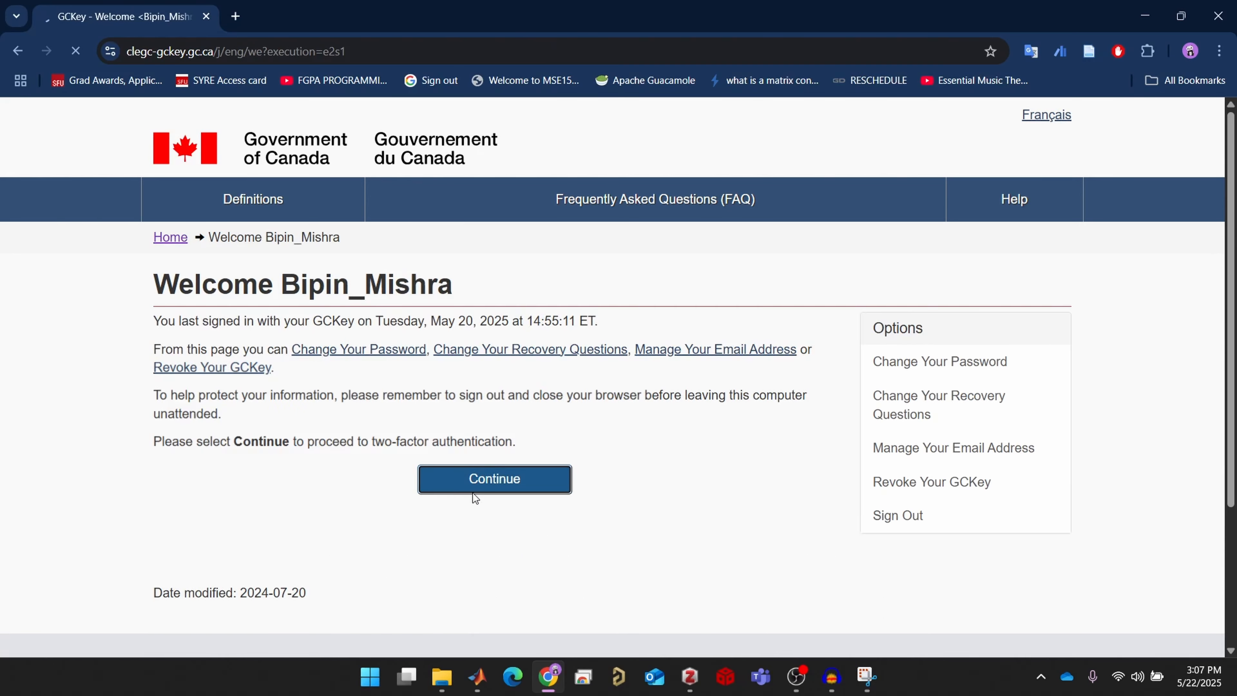
{"action": "scroll", "coordinate": [789, 436], "scroll_direction": "down", "scroll_amount": 2}
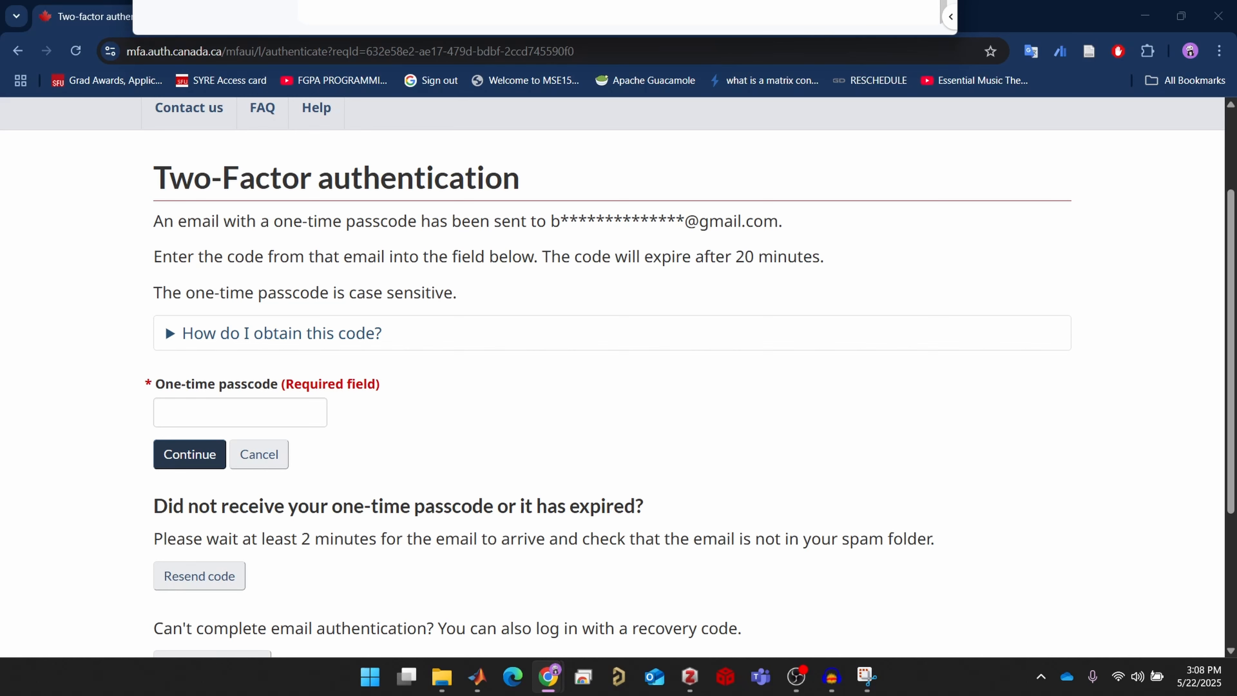
Paste the emailed one-time passcode into the field and submit it
{"action": "left_click", "coordinate": [254, 414]}
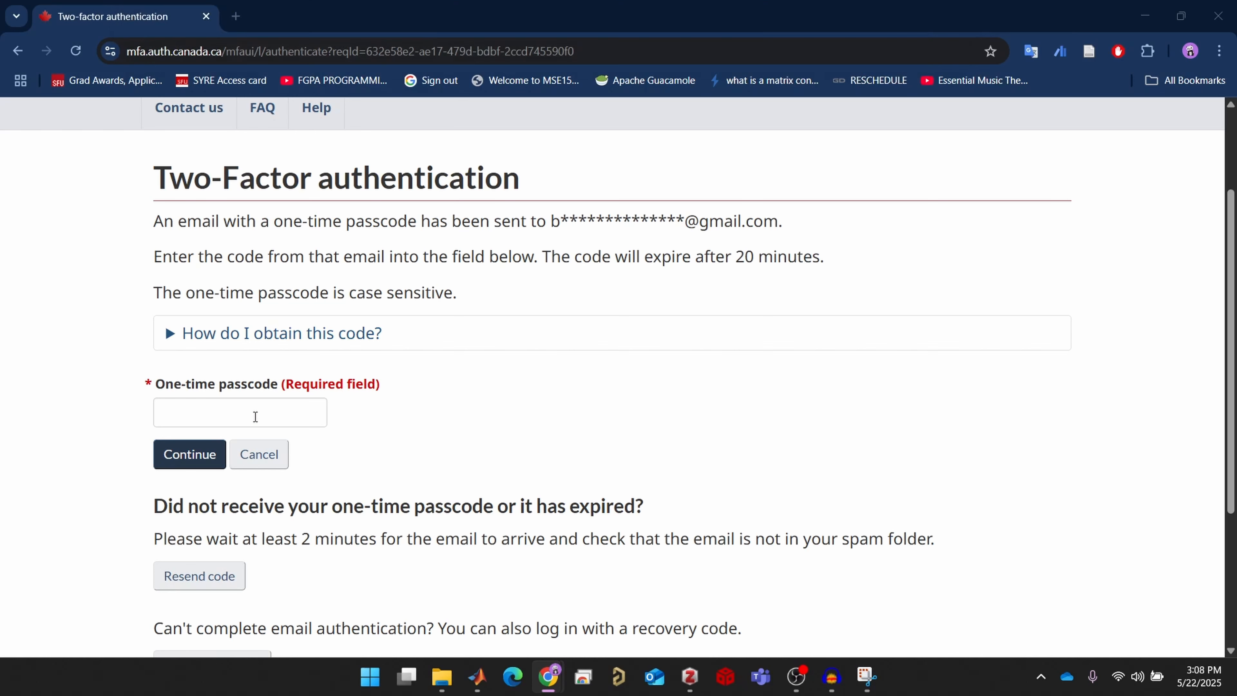
{"action": "key", "text": "ctrl+v"}
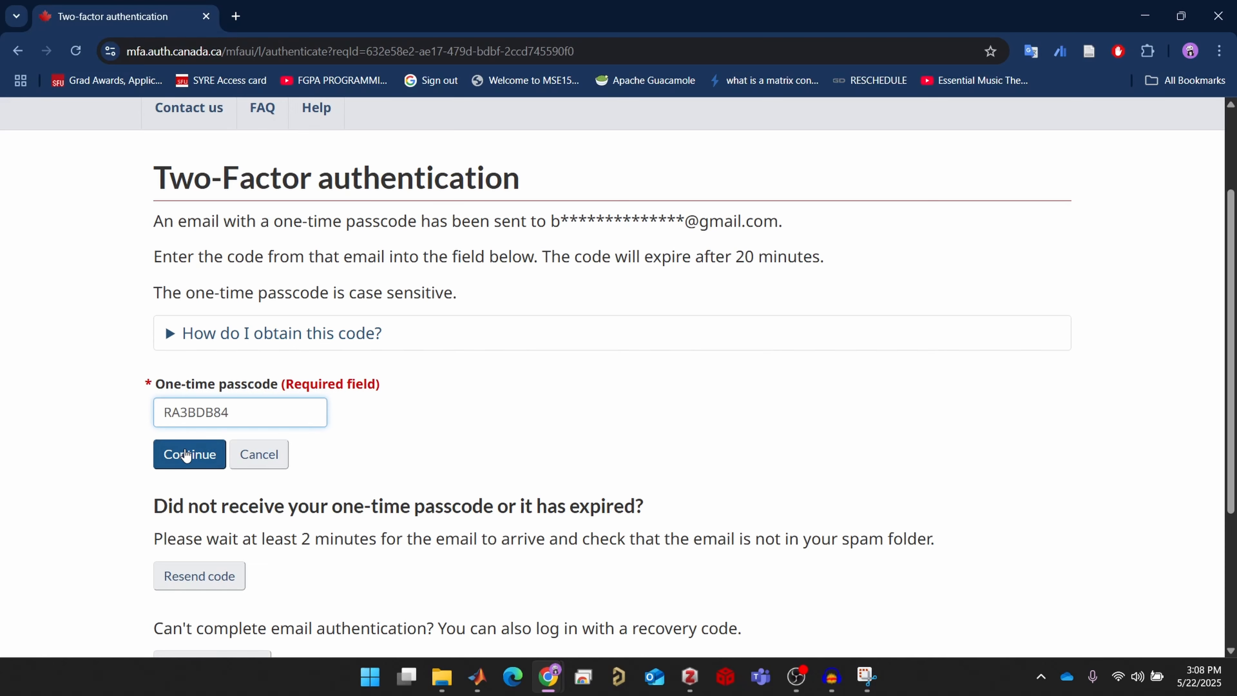
{"action": "left_click", "coordinate": [192, 457]}
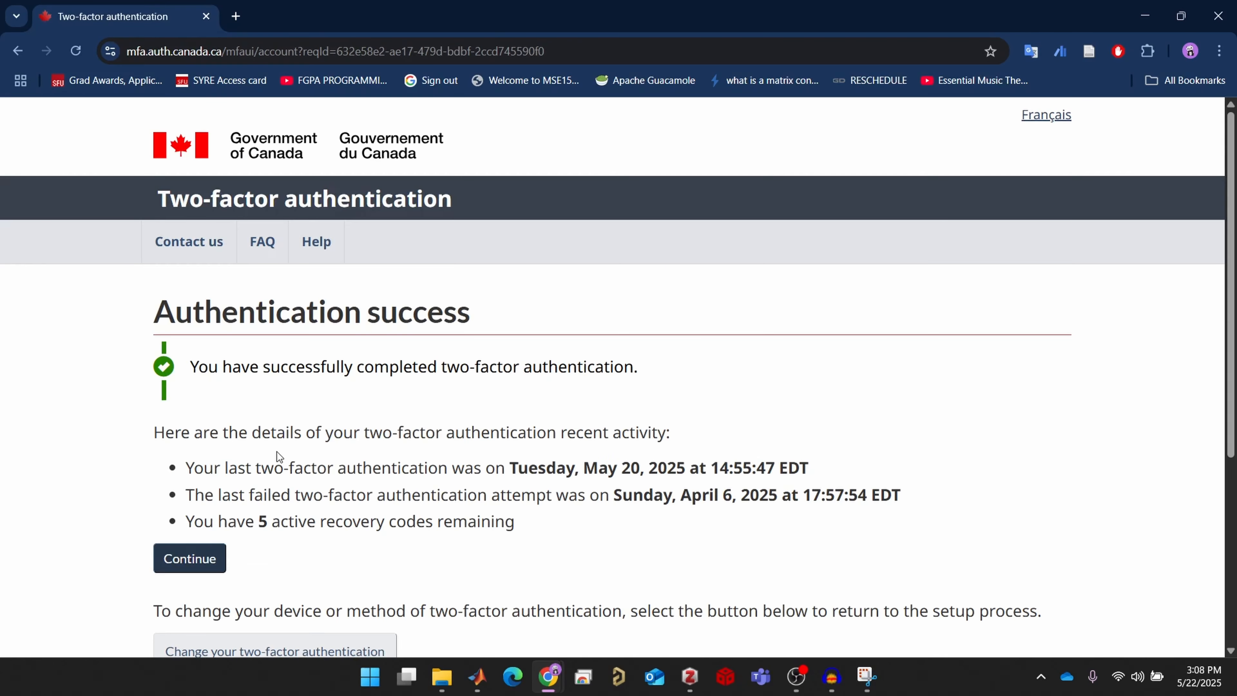
{"action": "scroll", "coordinate": [263, 456], "scroll_direction": "down", "scroll_amount": 2}
Continue past the authentication success page and accept the IRCC terms and conditions
{"action": "left_click", "coordinate": [185, 429]}
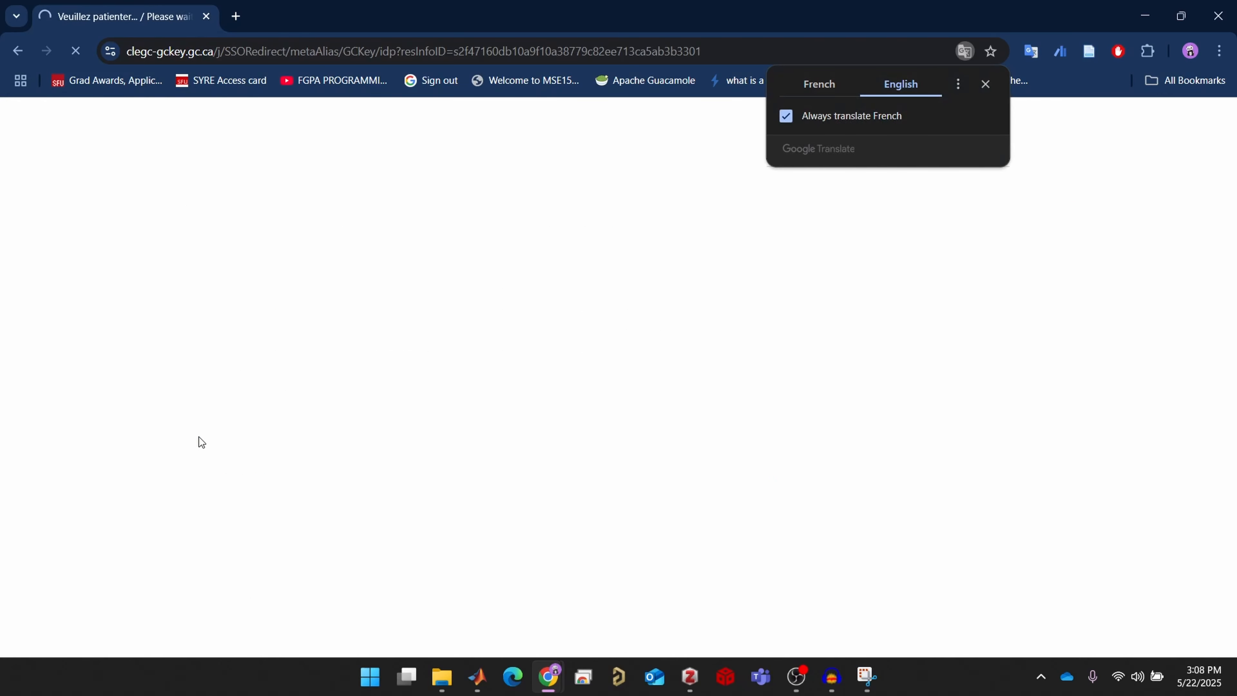
{"action": "scroll", "coordinate": [292, 424], "scroll_direction": "down", "scroll_amount": 4}
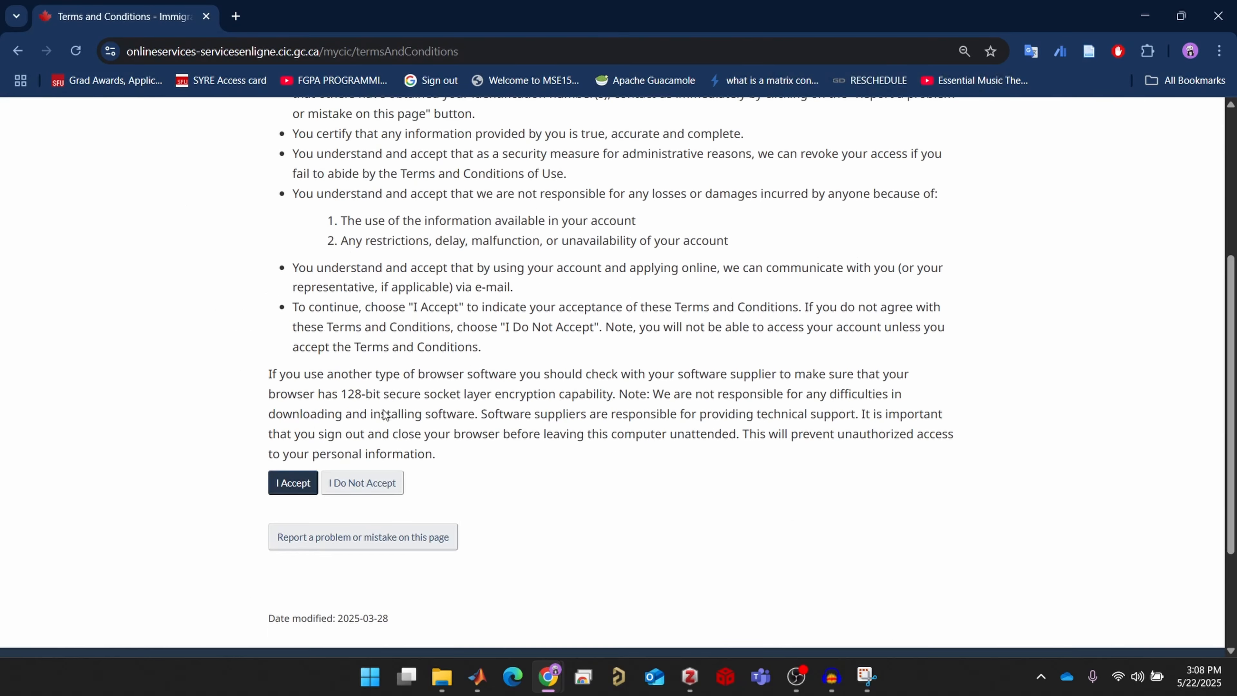
{"action": "left_click", "coordinate": [302, 487]}
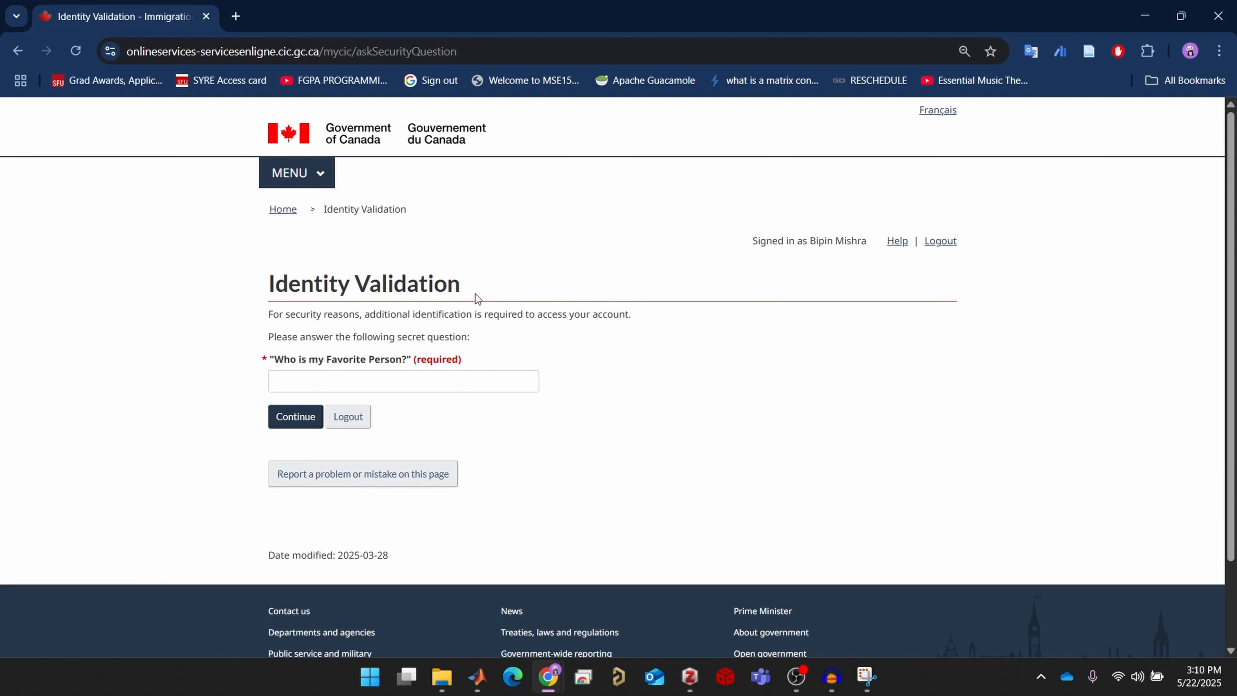
Answer the favourite-person security question with a saved autofill answer and submit
{"action": "left_click", "coordinate": [451, 380]}
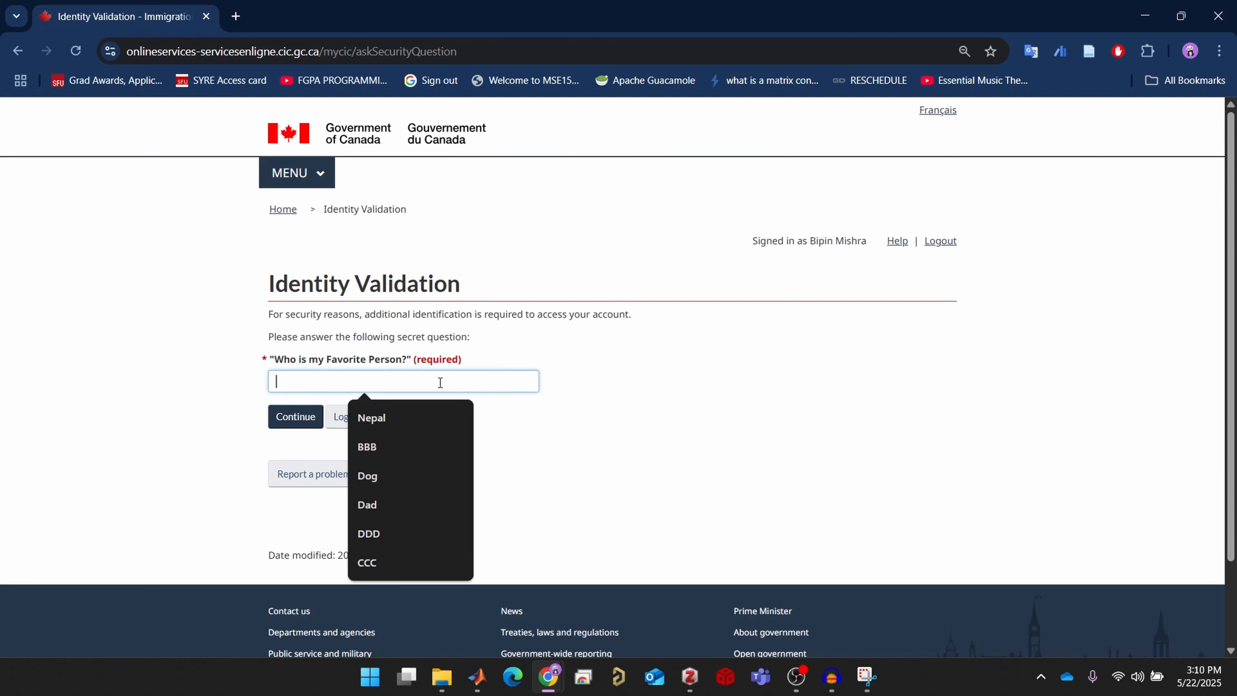
{"action": "left_click", "coordinate": [402, 504]}
{"action": "left_click", "coordinate": [298, 415]}
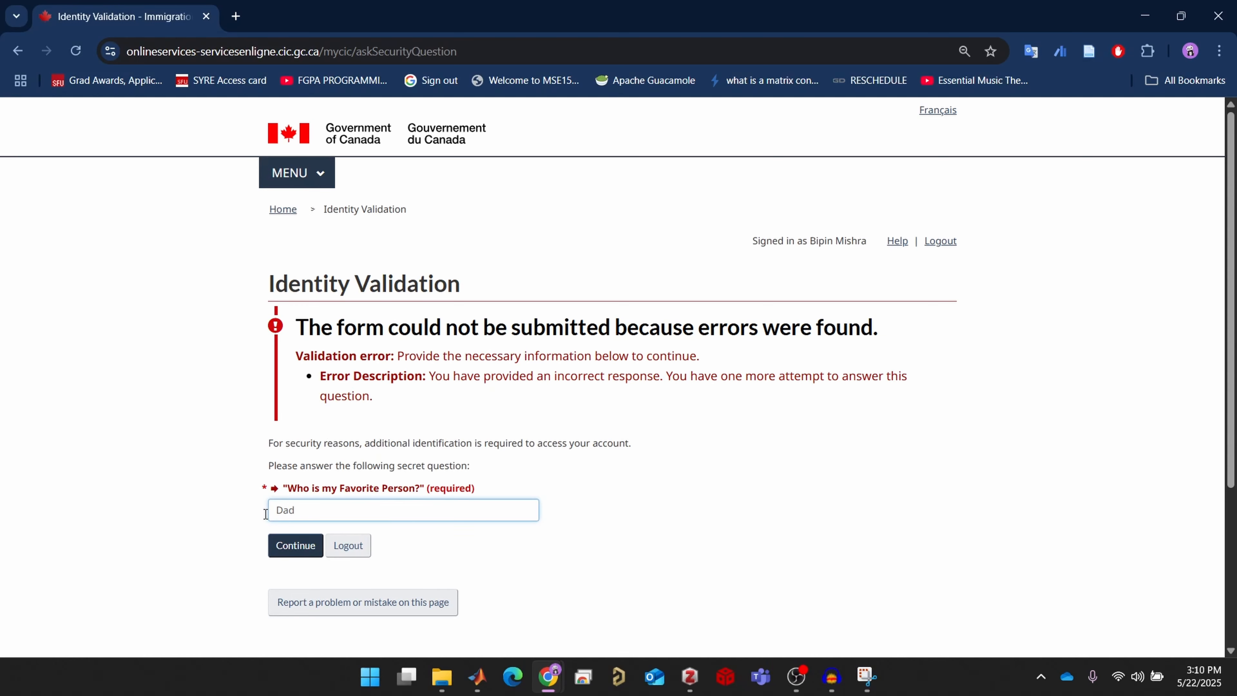
Clear the rejected answer and resubmit a saved answer after the remaining-attempt warning
{"action": "key", "text": "ctrl+a"}
{"action": "key", "text": "BackSpace"}
{"action": "left_click", "coordinate": [397, 506]}
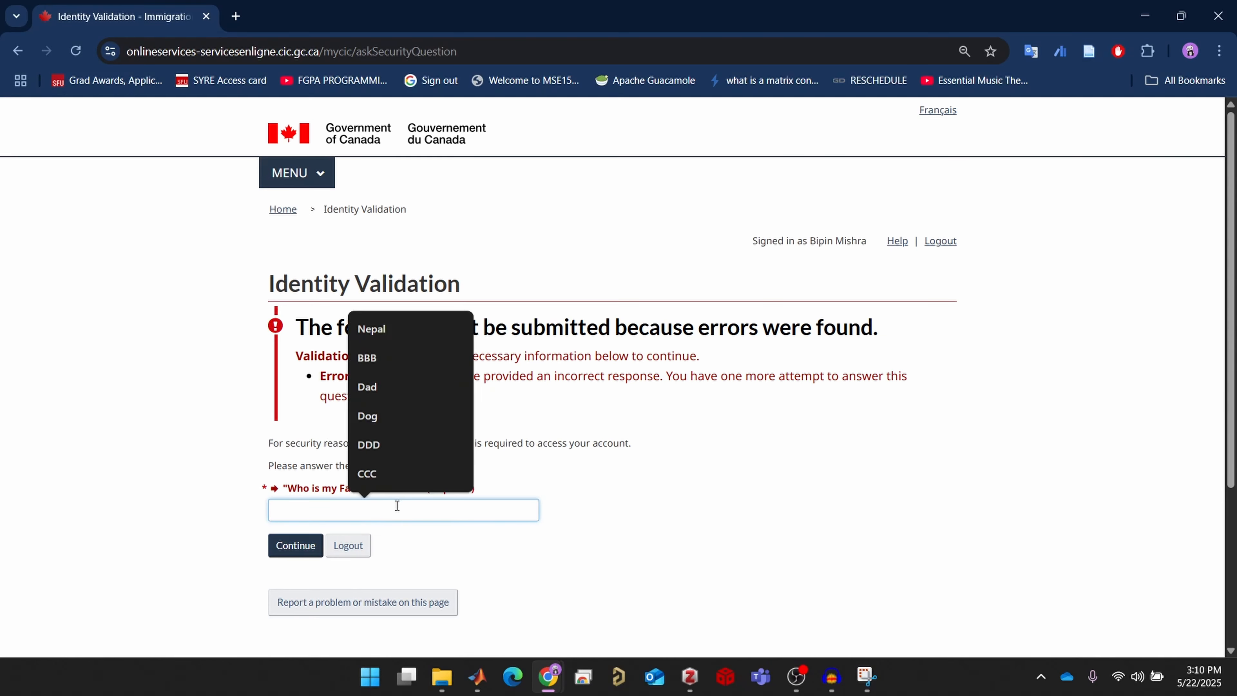
{"action": "left_click", "coordinate": [369, 385]}
{"action": "left_click", "coordinate": [296, 546]}
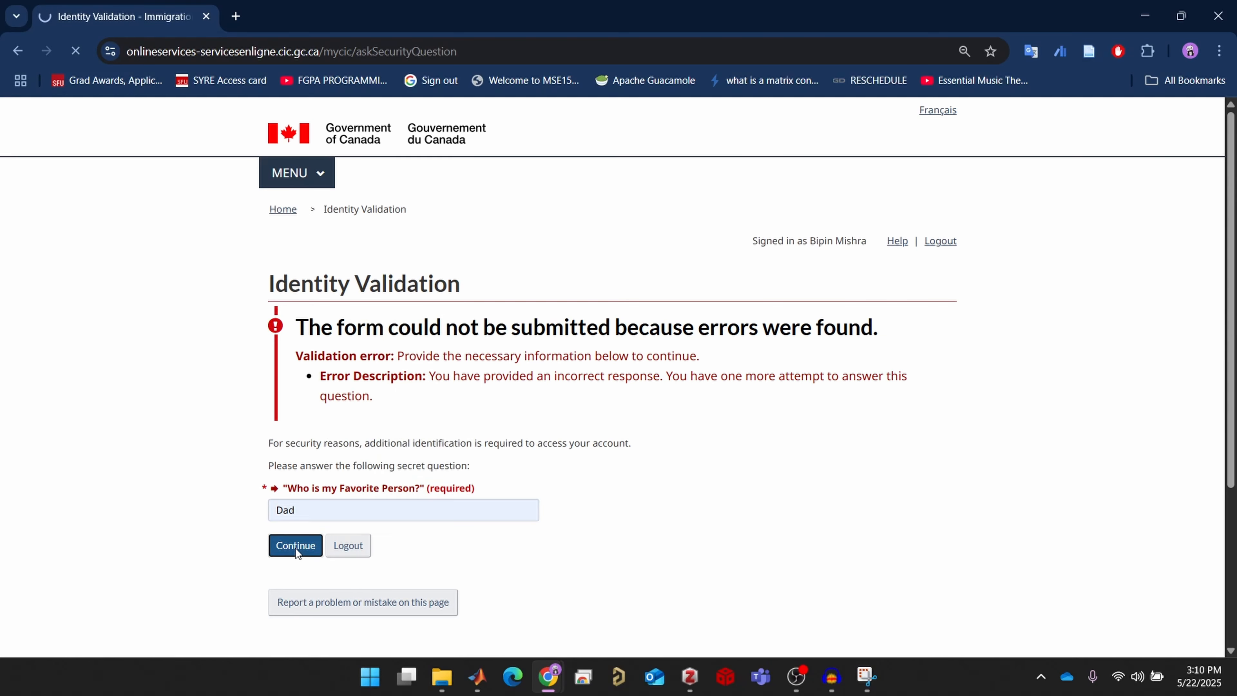
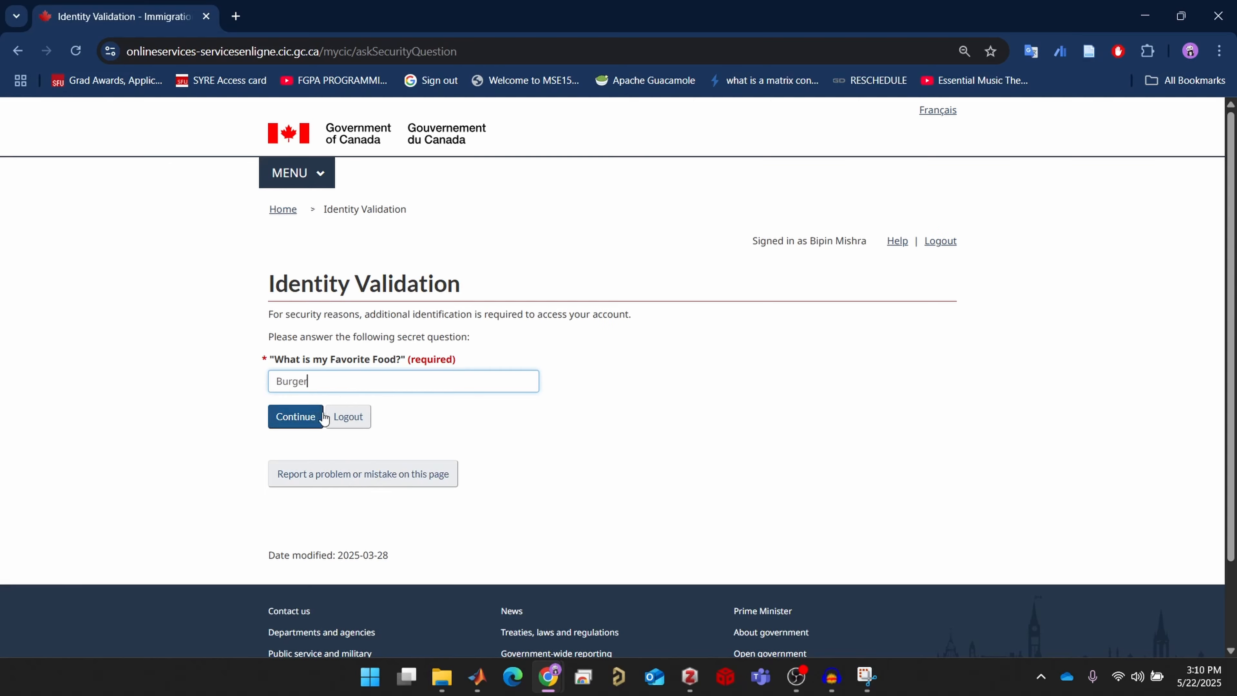
Submit the security answer and enter the IRCC account home page
{"action": "left_click", "coordinate": [322, 417]}
Start an application via Apply to come to Canada, choosing Visitor visa, study and/or work permit
{"action": "scroll", "coordinate": [618, 378], "scroll_direction": "down", "scroll_amount": 6}
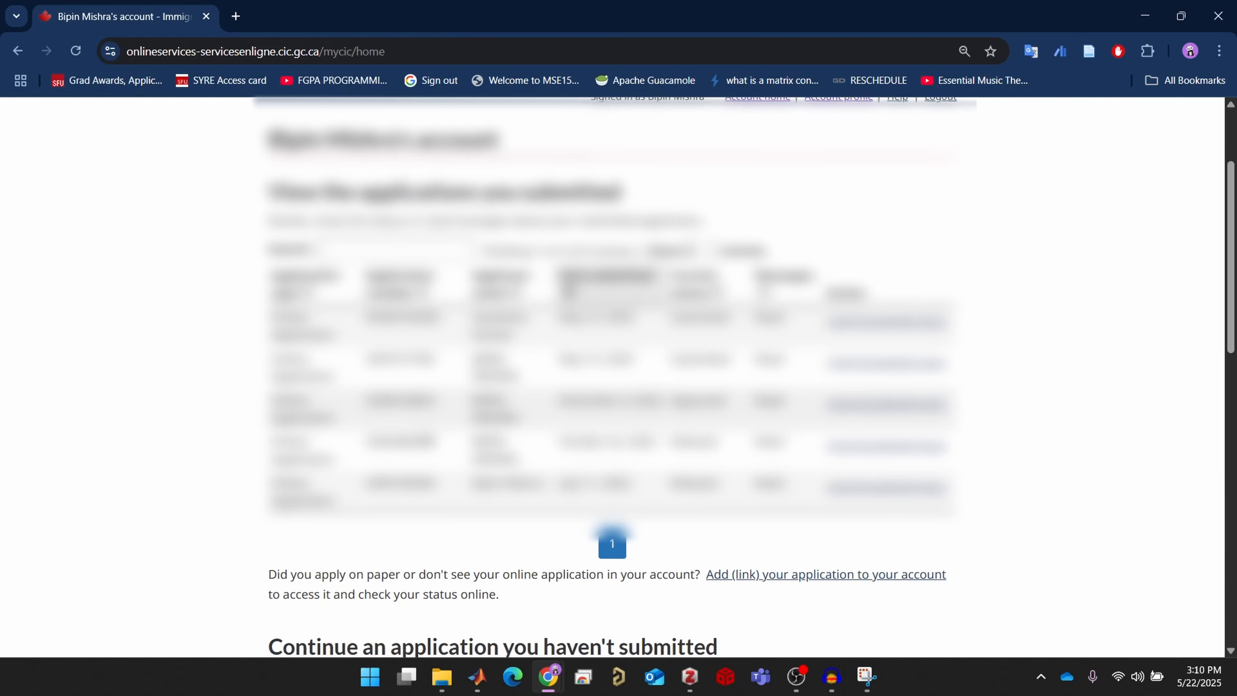
{"action": "scroll", "coordinate": [424, 433], "scroll_direction": "down", "scroll_amount": 4}
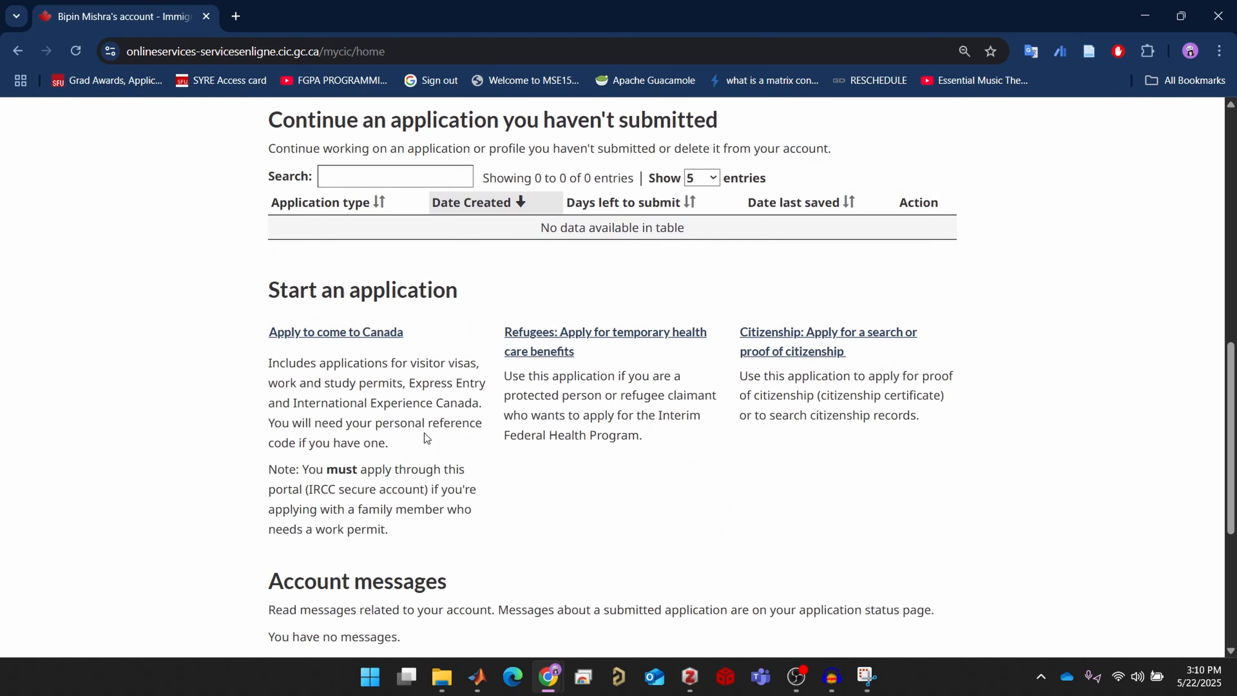
{"action": "left_click", "coordinate": [317, 337]}
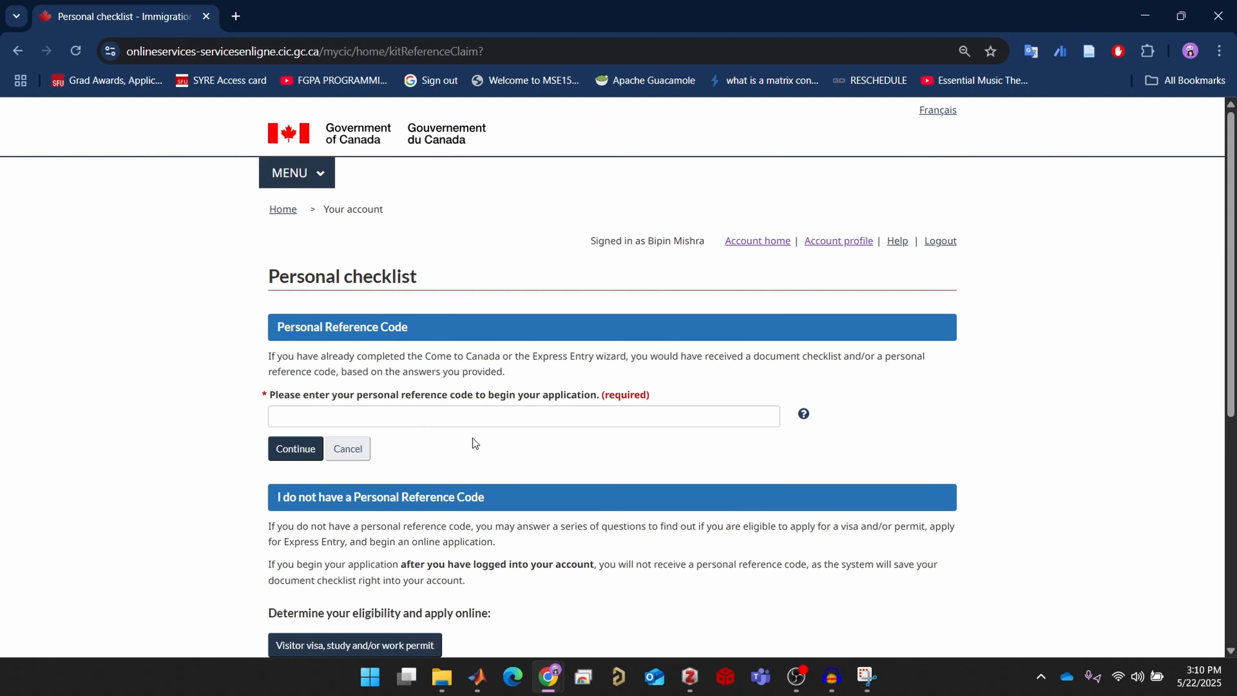
{"action": "scroll", "coordinate": [511, 449], "scroll_direction": "down", "scroll_amount": 3}
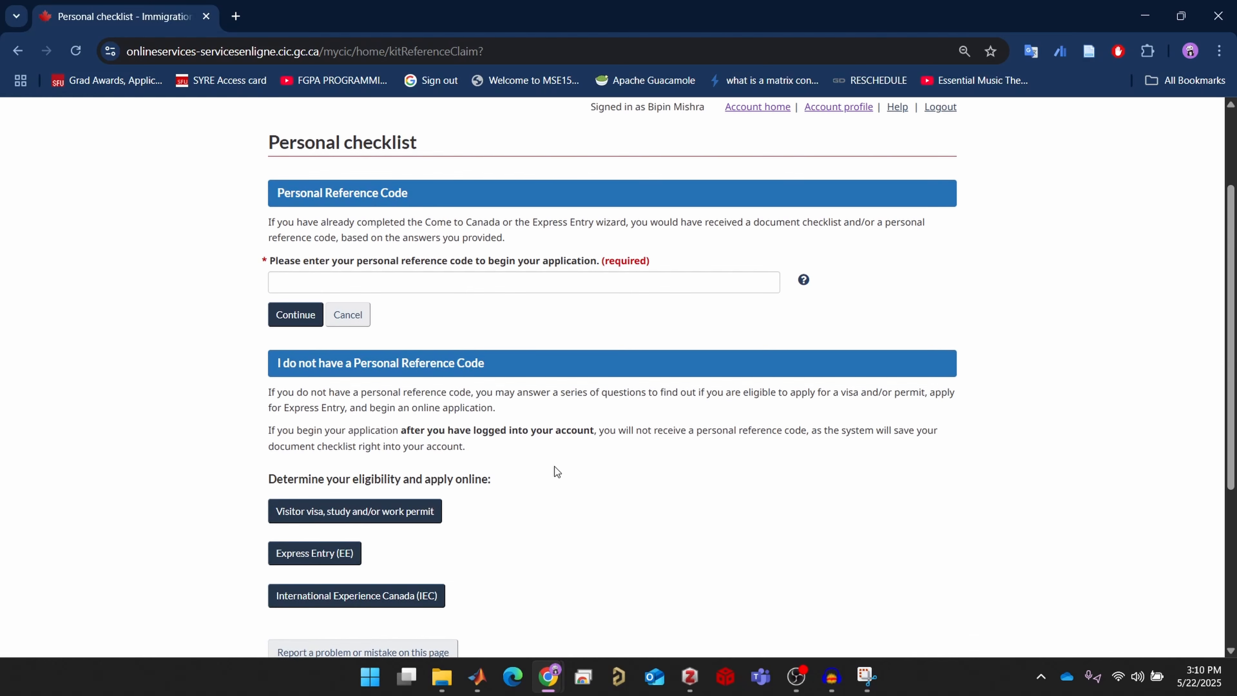
{"action": "scroll", "coordinate": [557, 471], "scroll_direction": "down", "scroll_amount": 3}
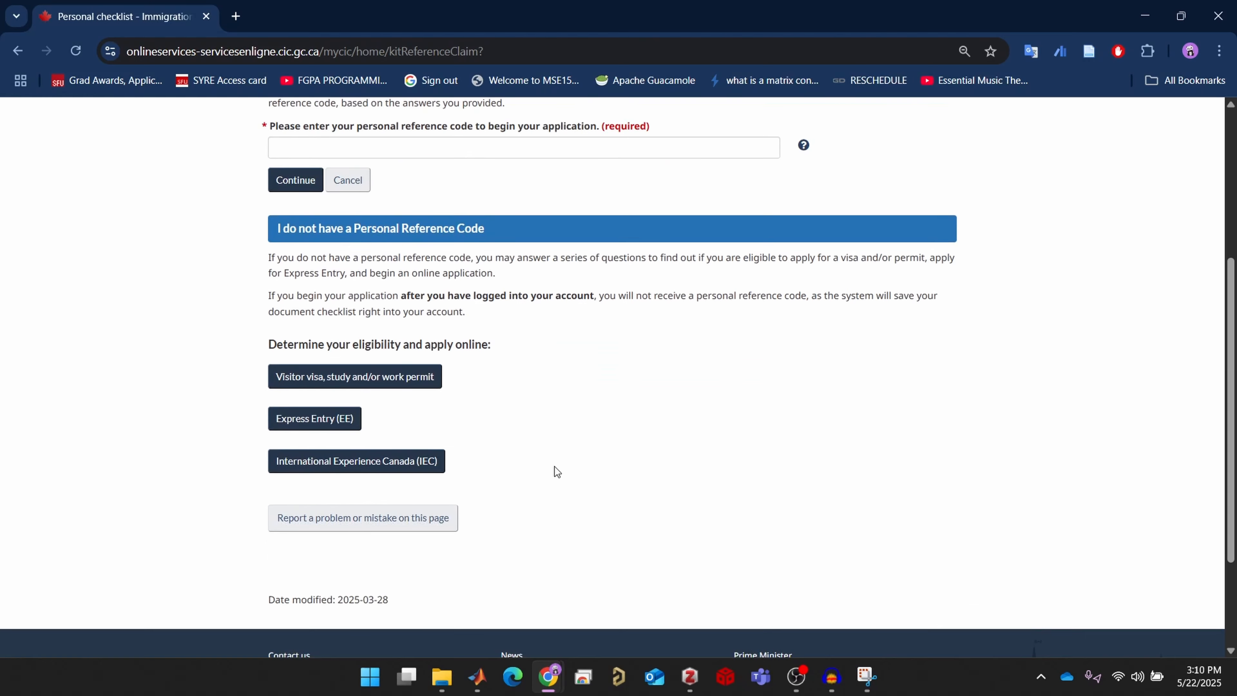
{"action": "left_click", "coordinate": [424, 382]}
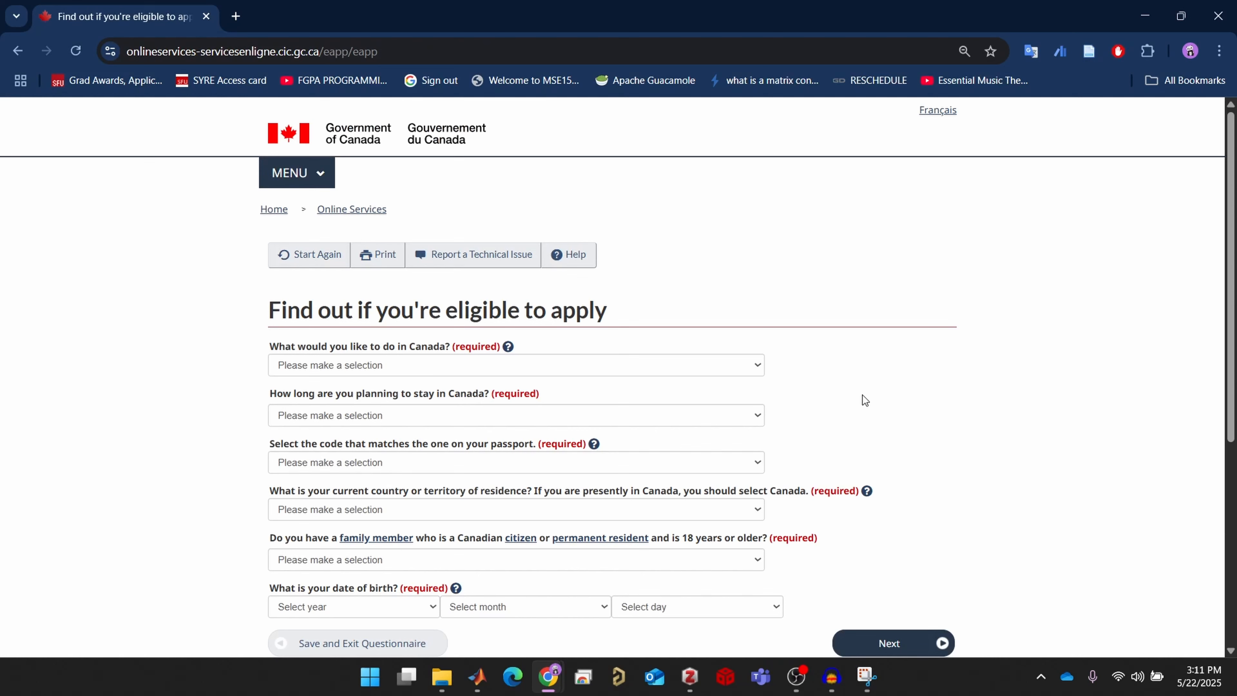
Answer the purpose as Study and the length of stay as Temporarily - more than 6 months
{"action": "left_click", "coordinate": [733, 365]}
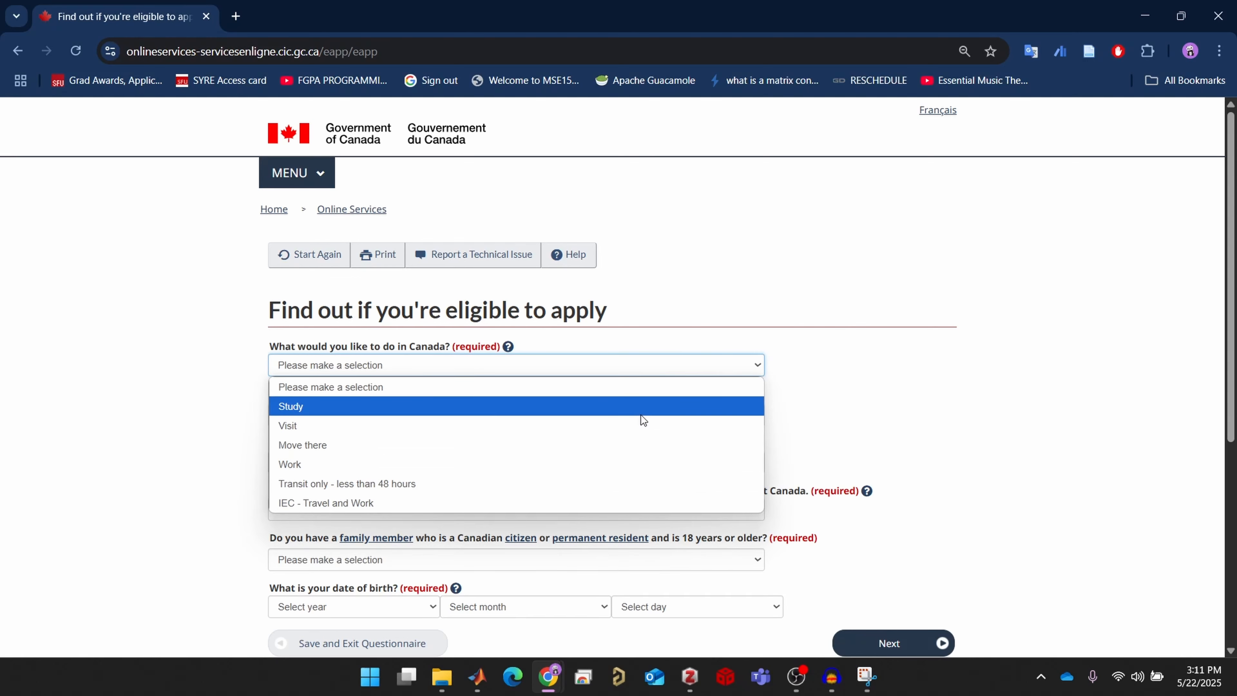
{"action": "left_click", "coordinate": [643, 408]}
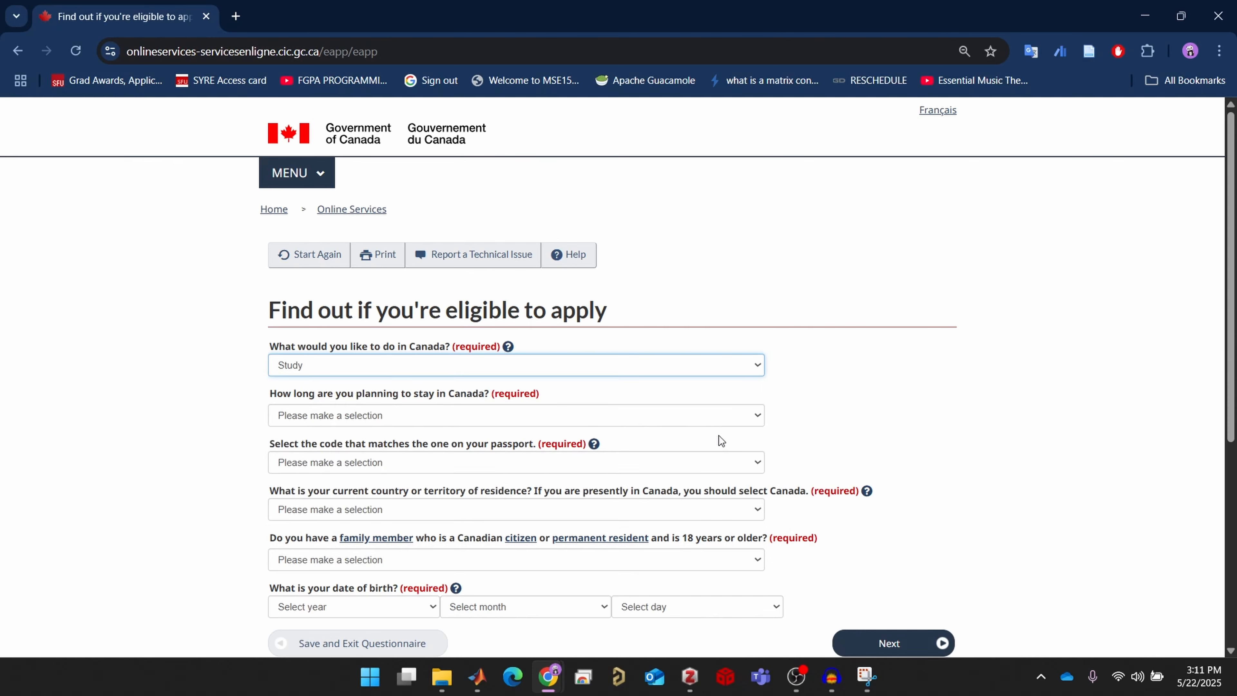
{"action": "left_click", "coordinate": [739, 415]}
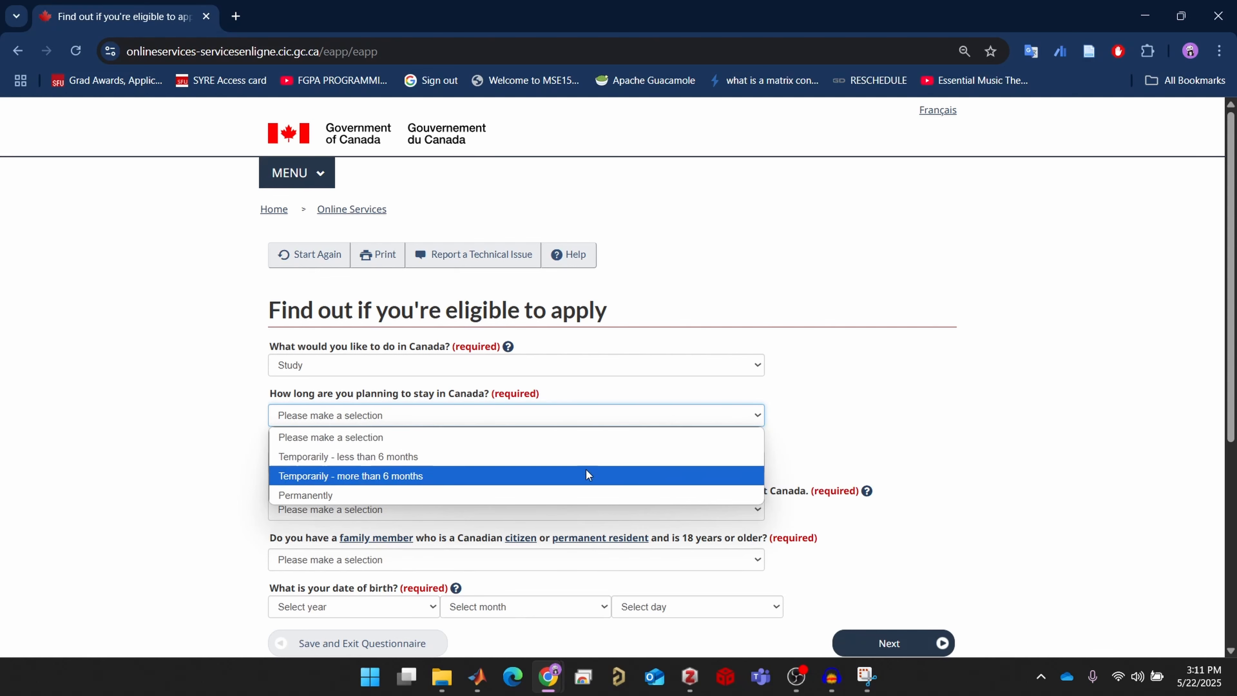
{"action": "left_click", "coordinate": [567, 477]}
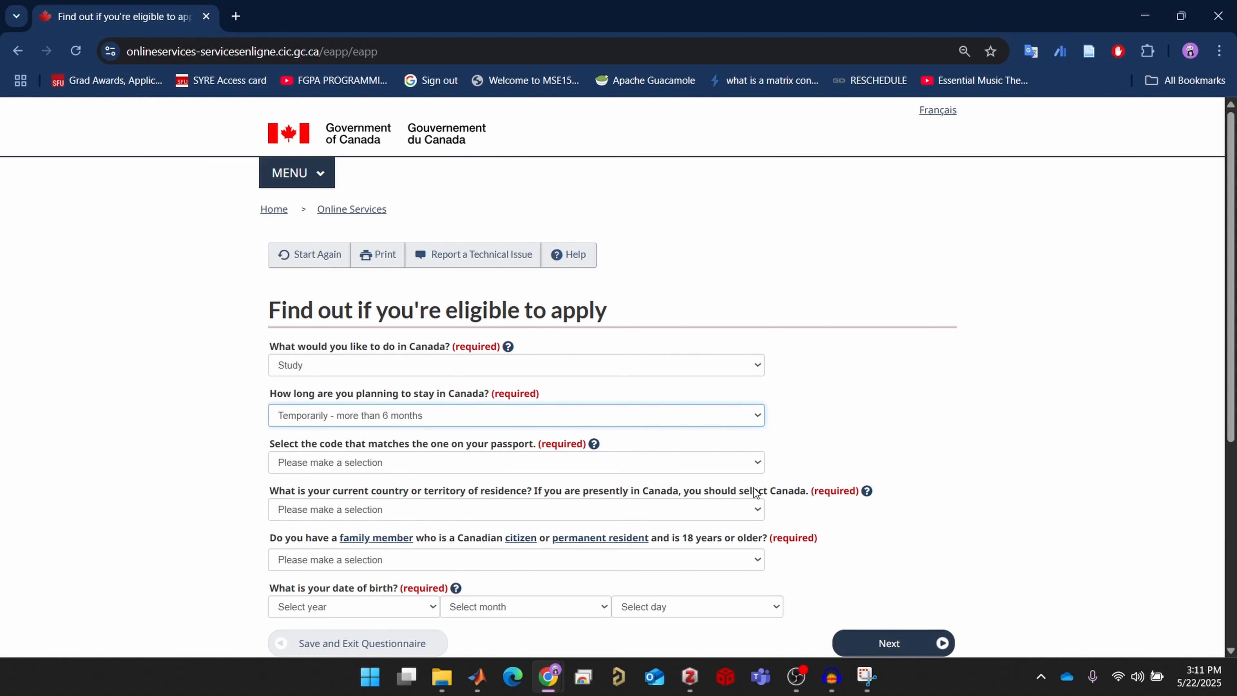
Set the passport country code to NPL (Nepal)
{"action": "left_click", "coordinate": [657, 461]}
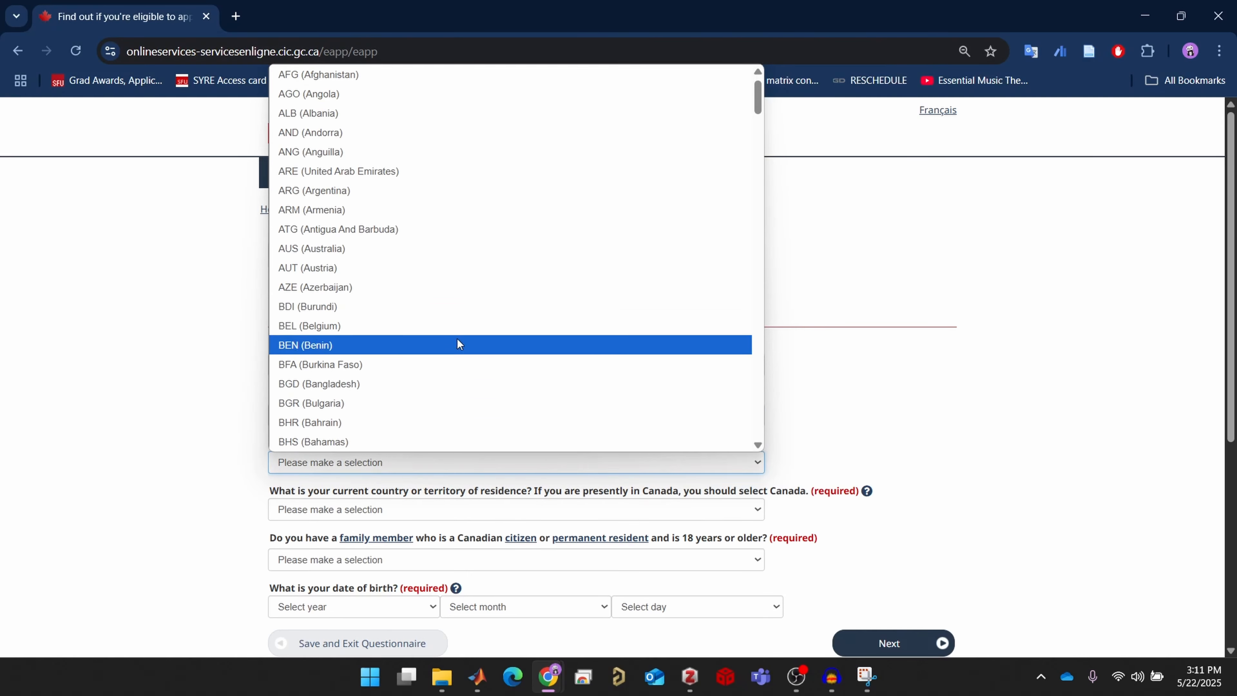
{"action": "key", "text": "n"}
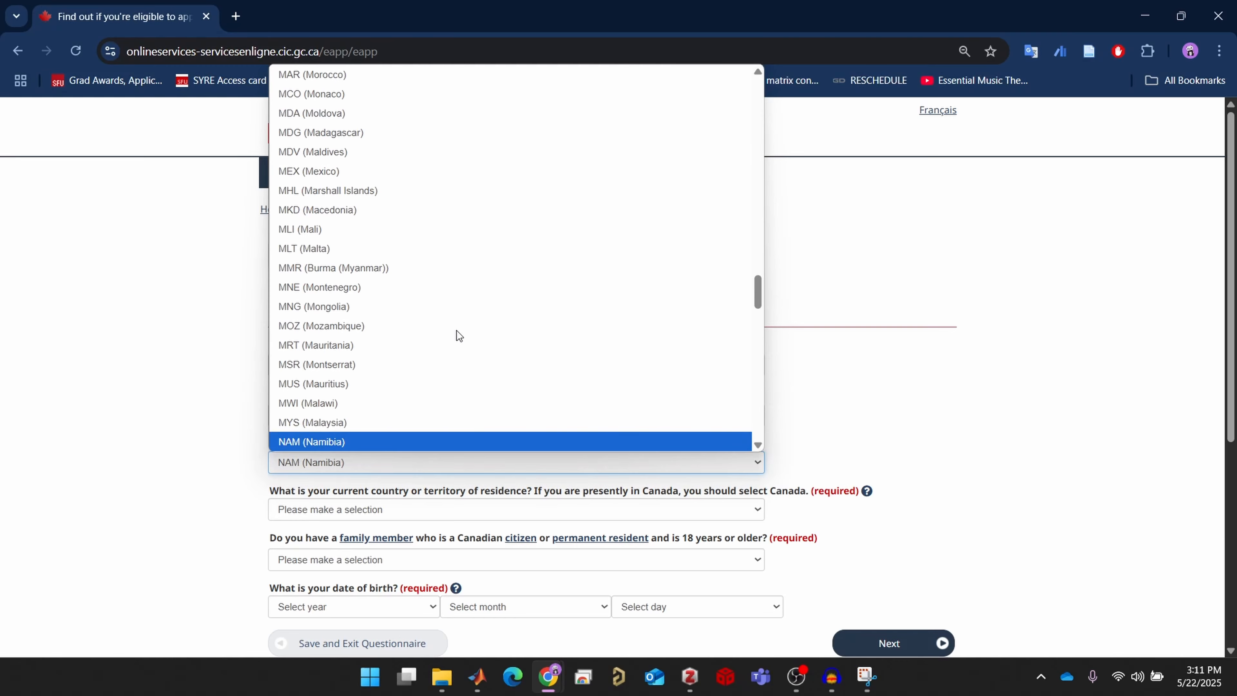
{"action": "scroll", "coordinate": [471, 323], "scroll_direction": "down", "scroll_amount": 5}
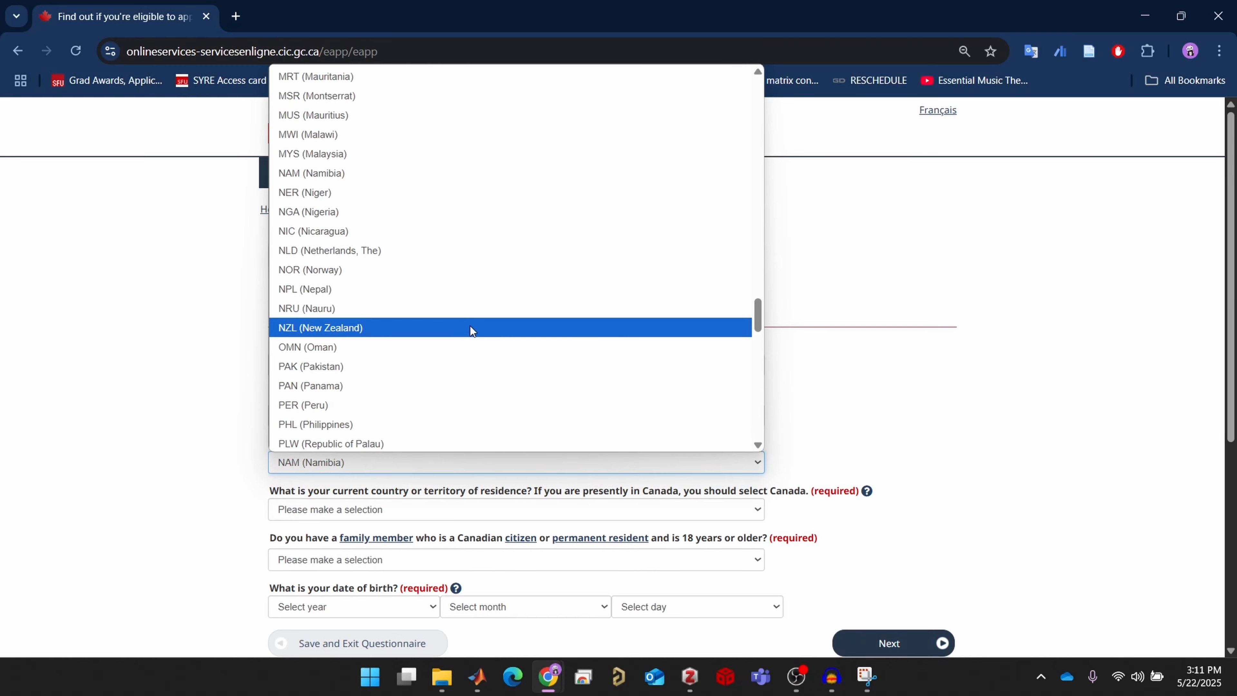
{"action": "key", "text": "n"}
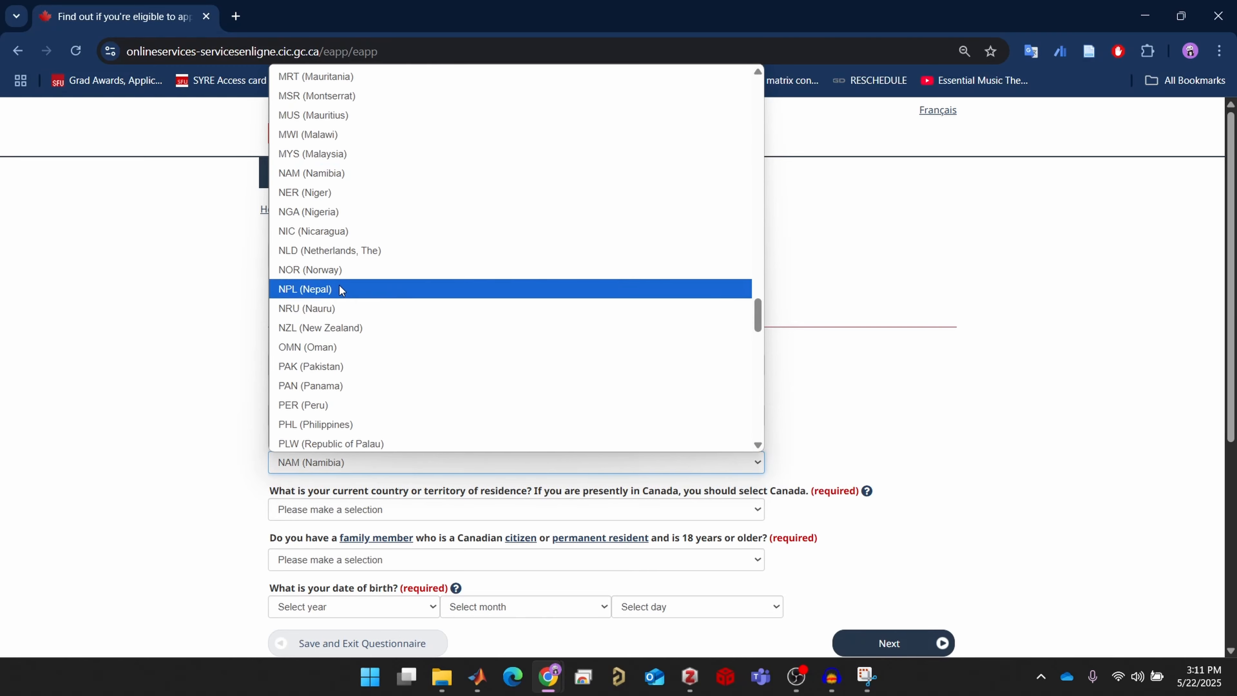
{"action": "left_click", "coordinate": [349, 289]}
{"action": "scroll", "coordinate": [410, 518], "scroll_direction": "down", "scroll_amount": 3}
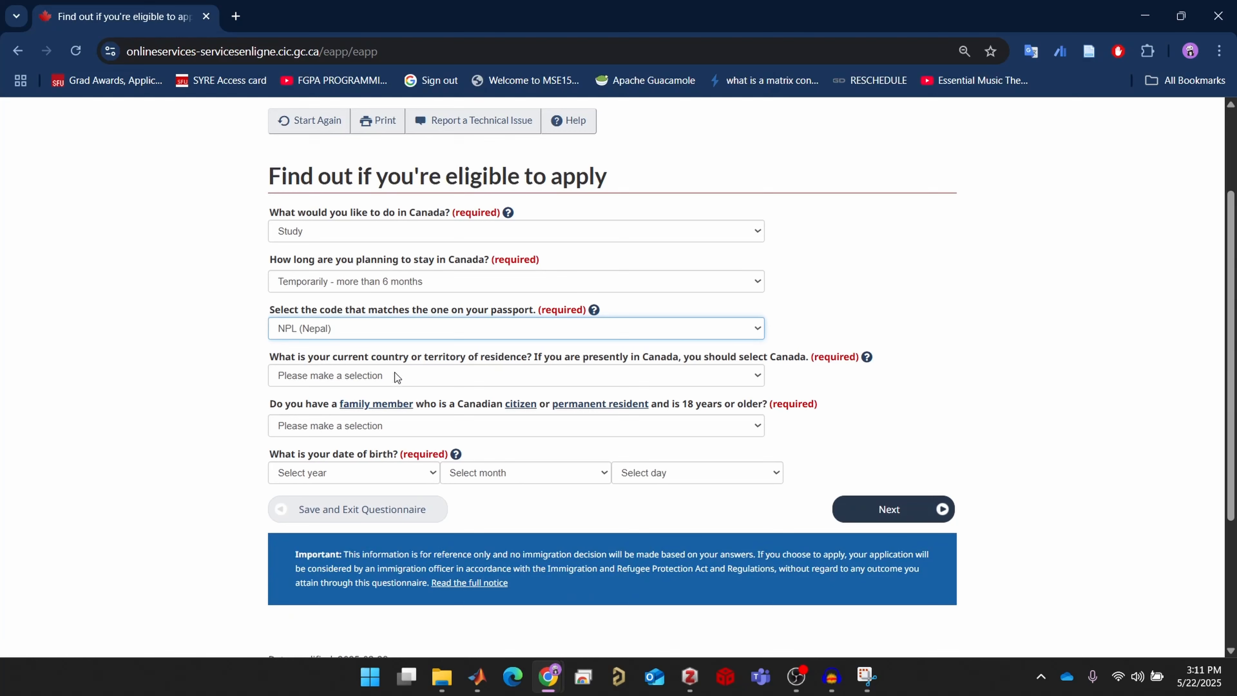
Set the current country of residence to Canada
{"action": "left_click", "coordinate": [456, 380]}
{"action": "scroll", "coordinate": [562, 366], "scroll_direction": "down", "scroll_amount": 1}
{"action": "left_click", "coordinate": [964, 403]}
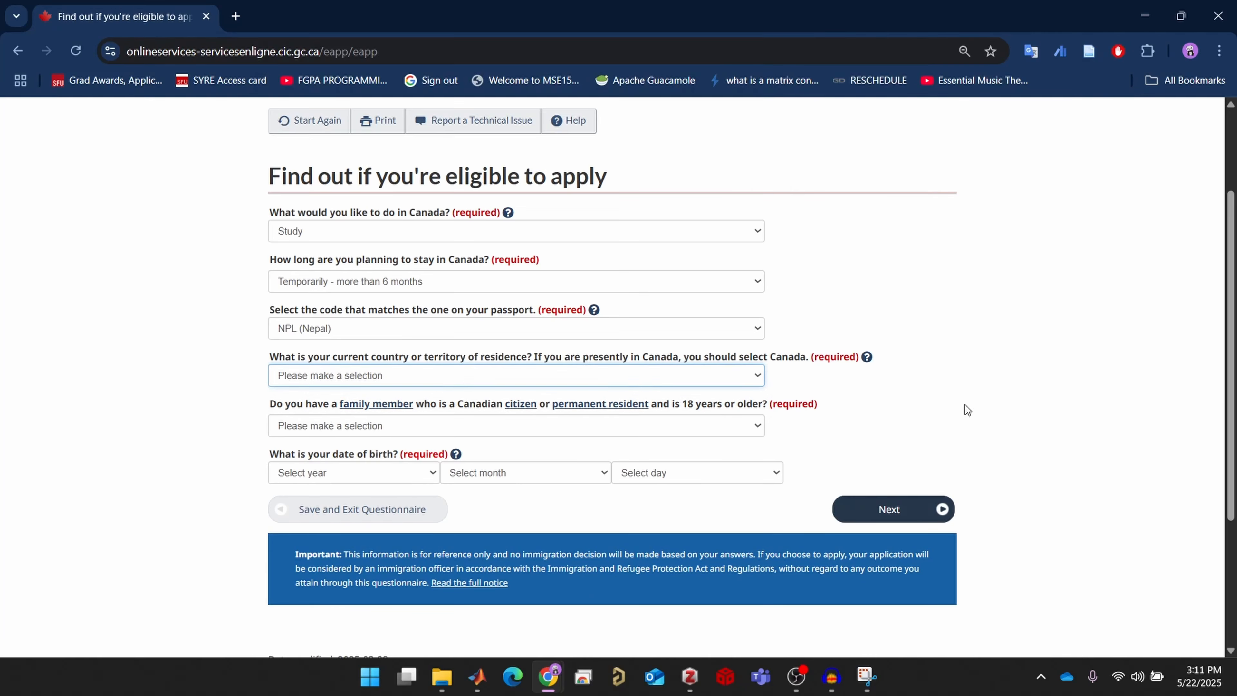
{"action": "left_click", "coordinate": [955, 400]}
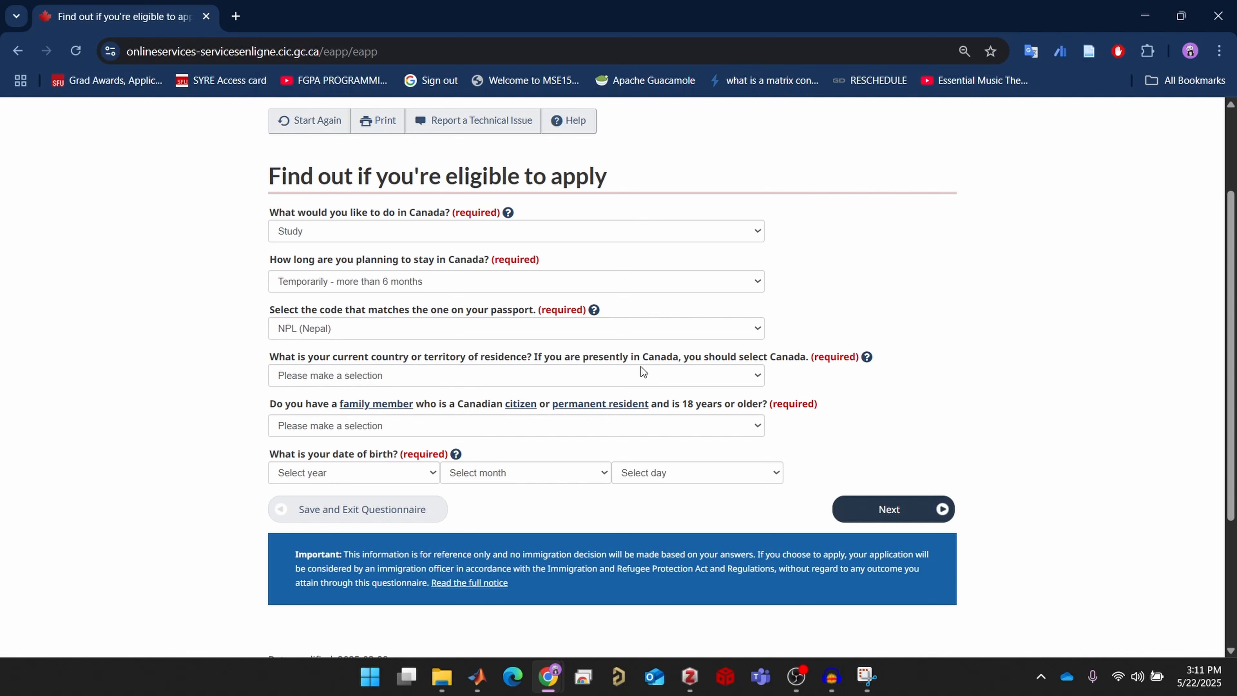
{"action": "left_click", "coordinate": [669, 370]}
{"action": "scroll", "coordinate": [649, 360], "scroll_direction": "down", "scroll_amount": 1}
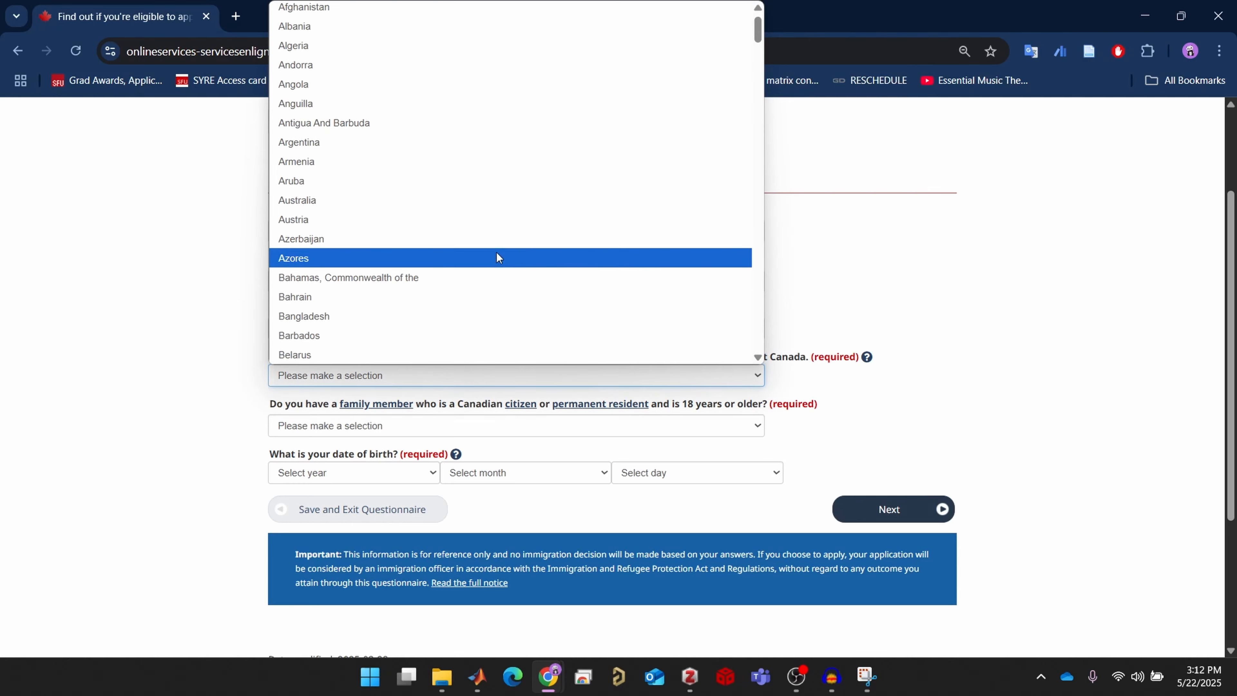
{"action": "key", "text": "c"}
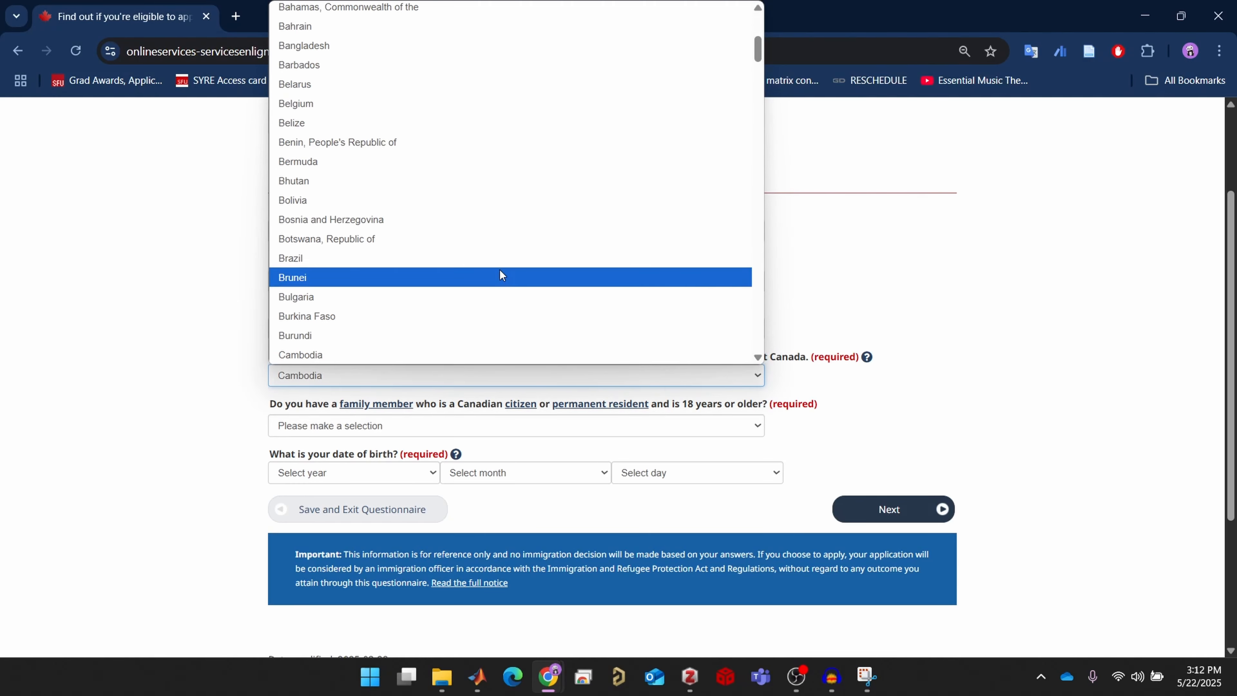
{"action": "scroll", "coordinate": [500, 270], "scroll_direction": "down", "scroll_amount": 5}
{"action": "left_click", "coordinate": [387, 129]}
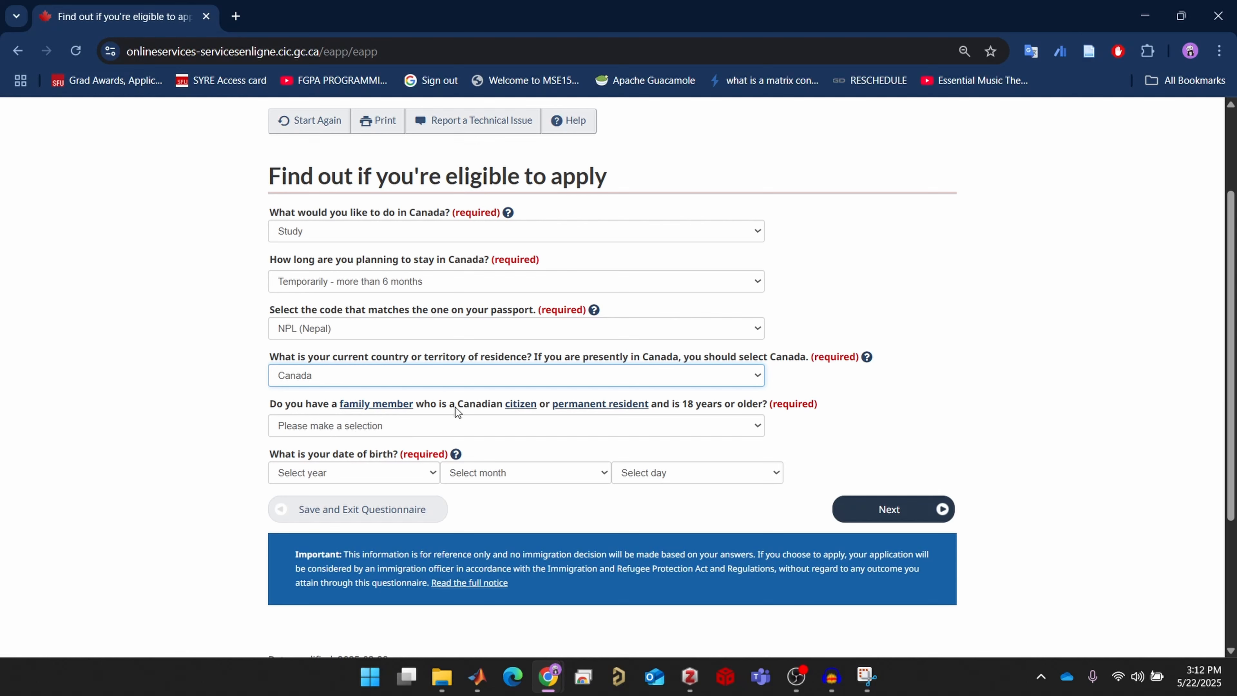
Answer No to the family member question, set birth date 14 September 2001, and continue
{"action": "left_click", "coordinate": [562, 421]}
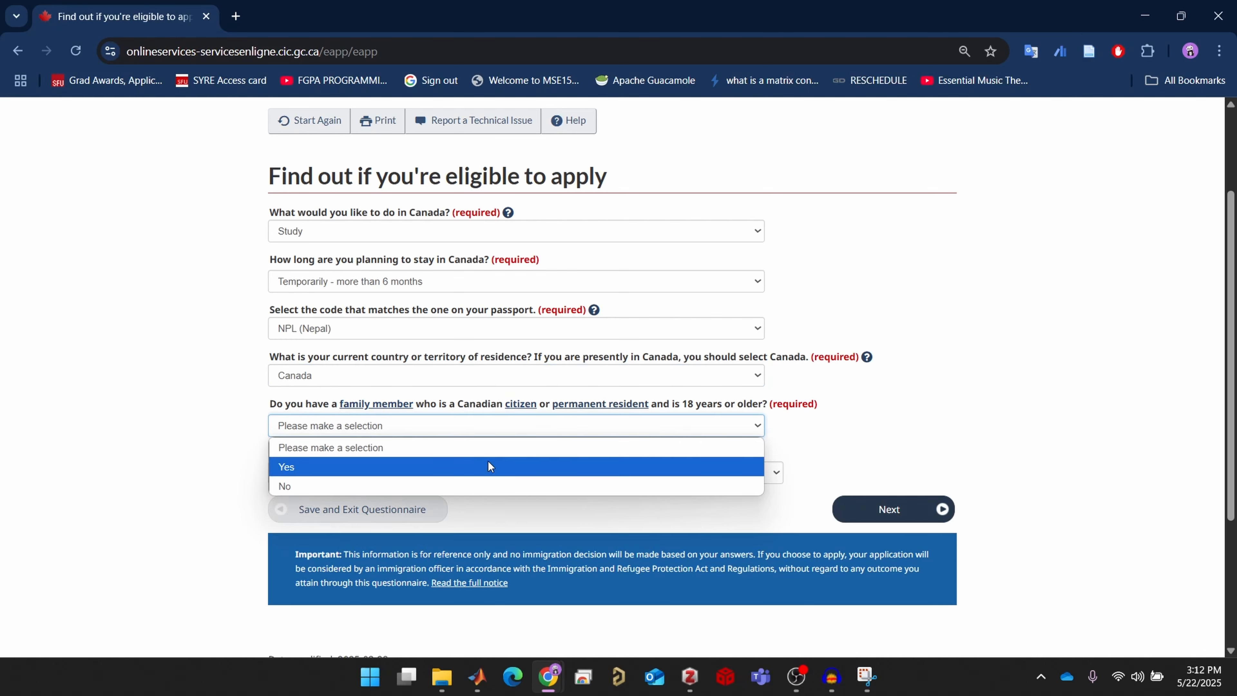
{"action": "left_click", "coordinate": [468, 486]}
{"action": "left_click", "coordinate": [713, 480]}
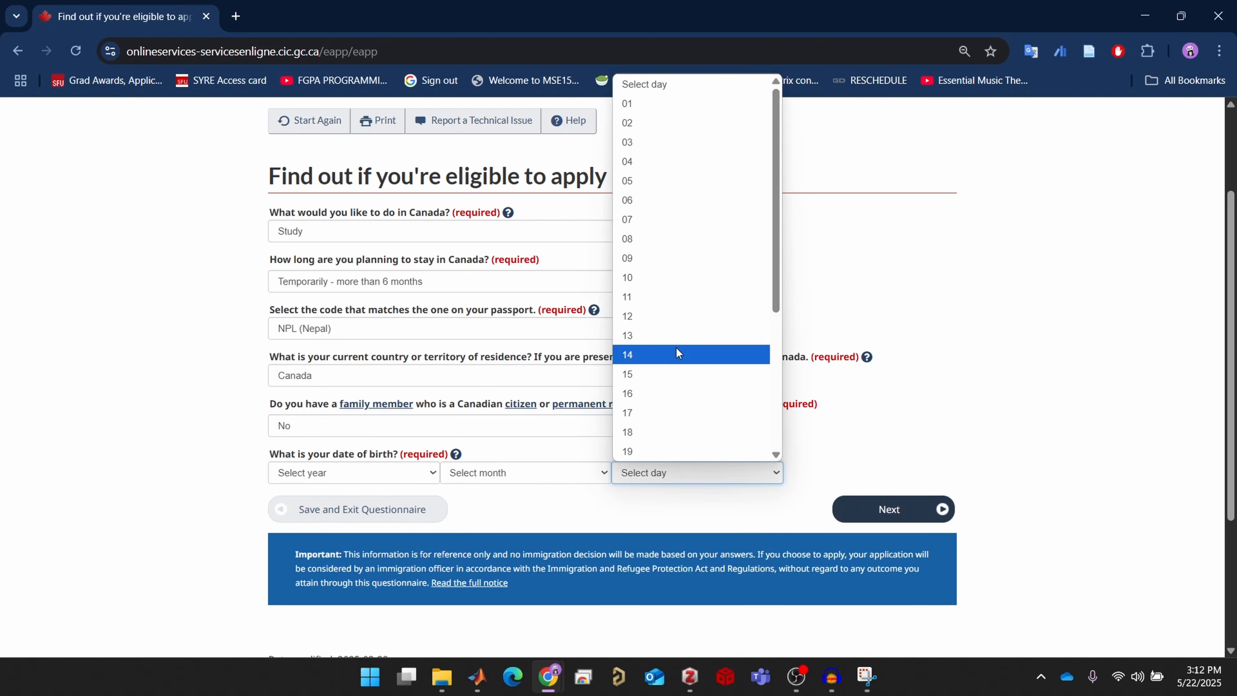
{"action": "left_click", "coordinate": [677, 348]}
{"action": "left_click", "coordinate": [573, 475]}
{"action": "left_click", "coordinate": [521, 392]}
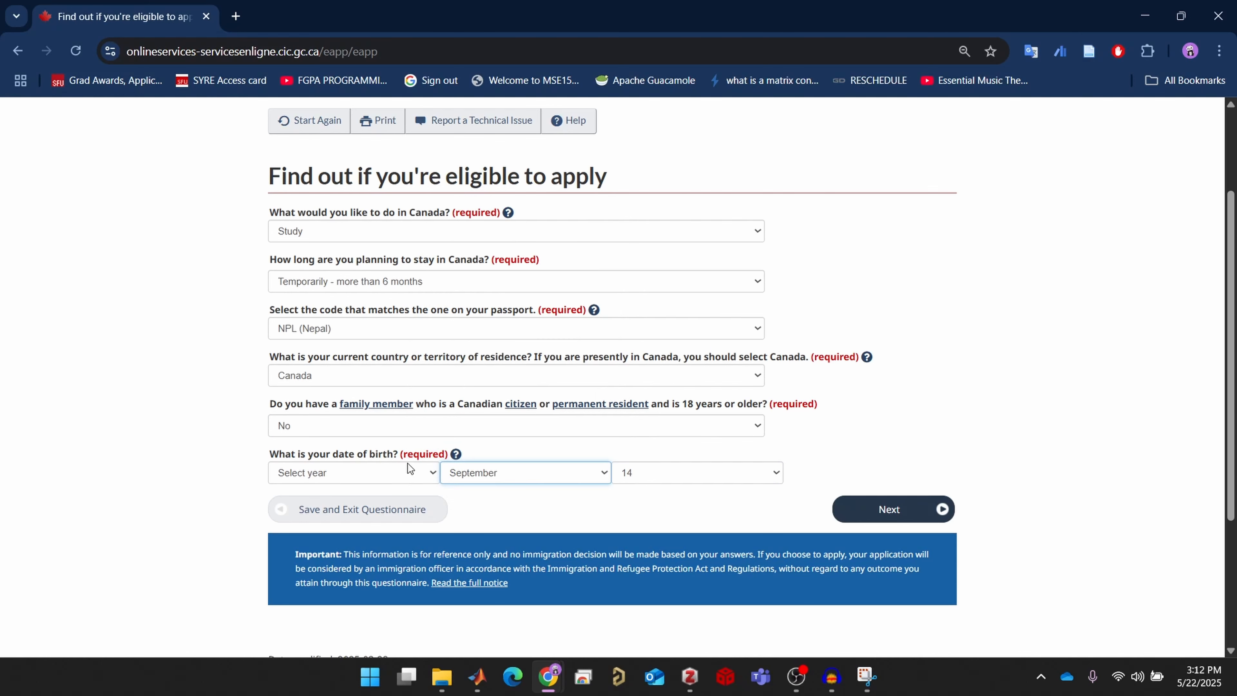
{"action": "left_click", "coordinate": [407, 469]}
{"action": "scroll", "coordinate": [337, 397], "scroll_direction": "down", "scroll_amount": 5}
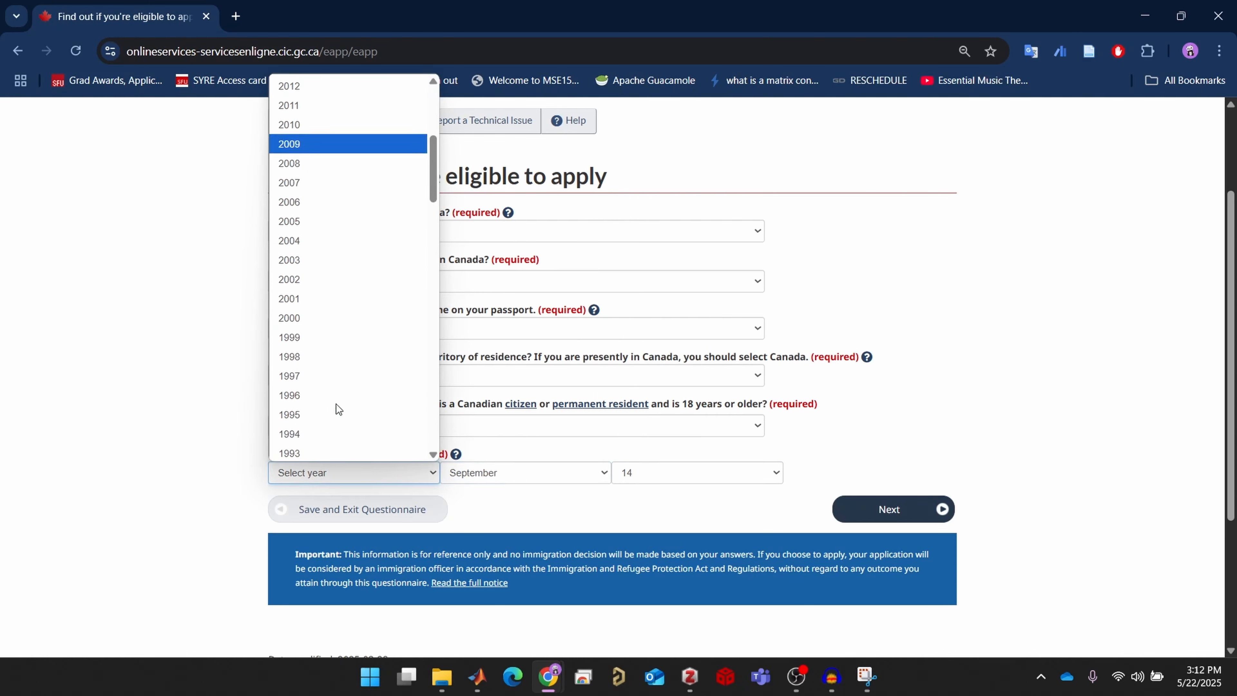
{"action": "left_click", "coordinate": [336, 300]}
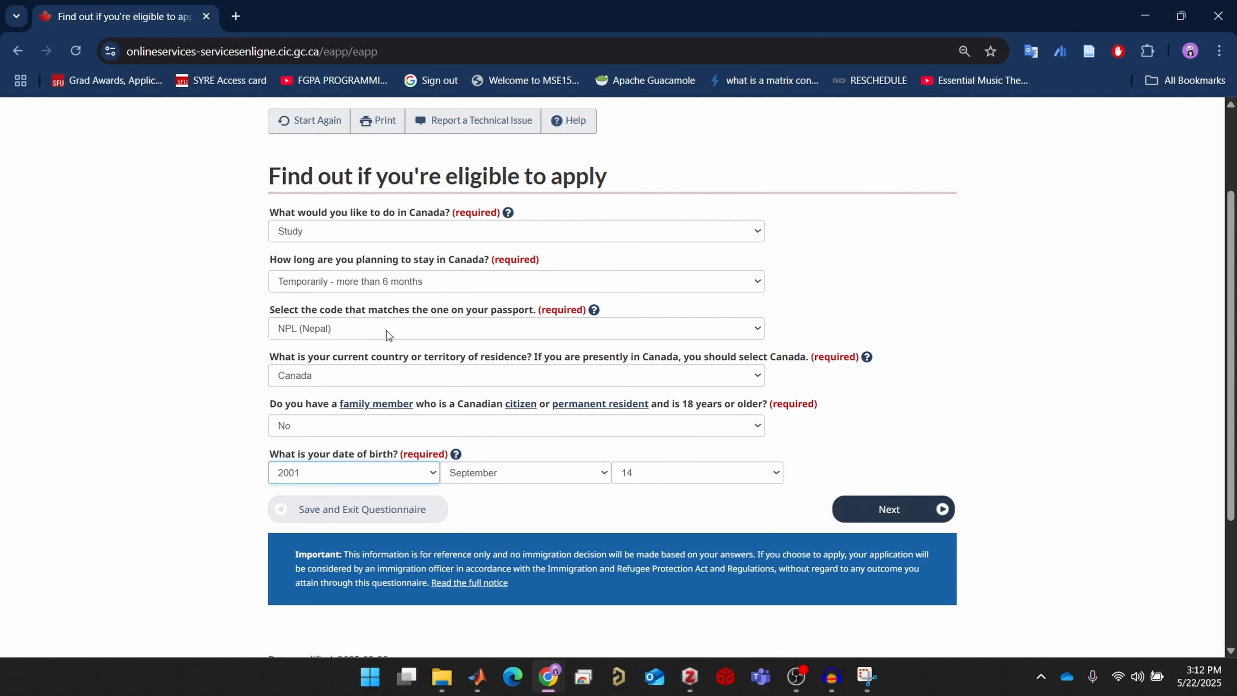
{"action": "left_click", "coordinate": [919, 515]}
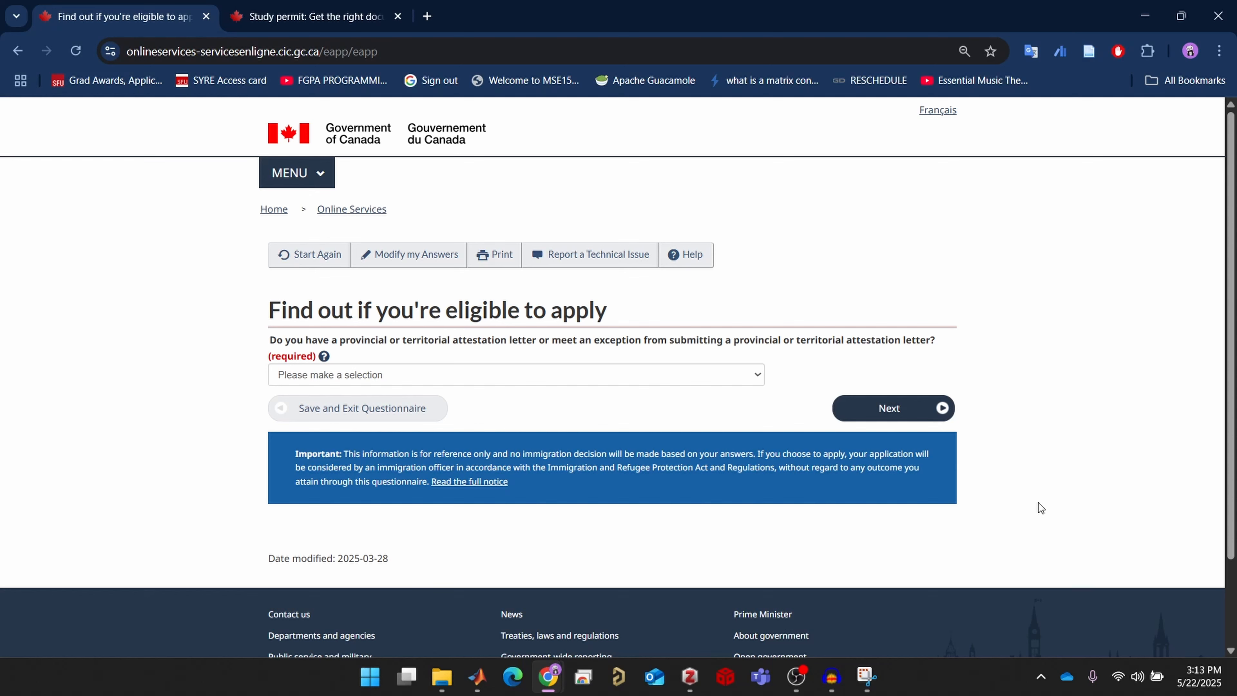
Consult the PAL/TAL documents page, then answer 'Yes, I meet an exception' to the attestation letter question
{"action": "left_click", "coordinate": [373, 17]}
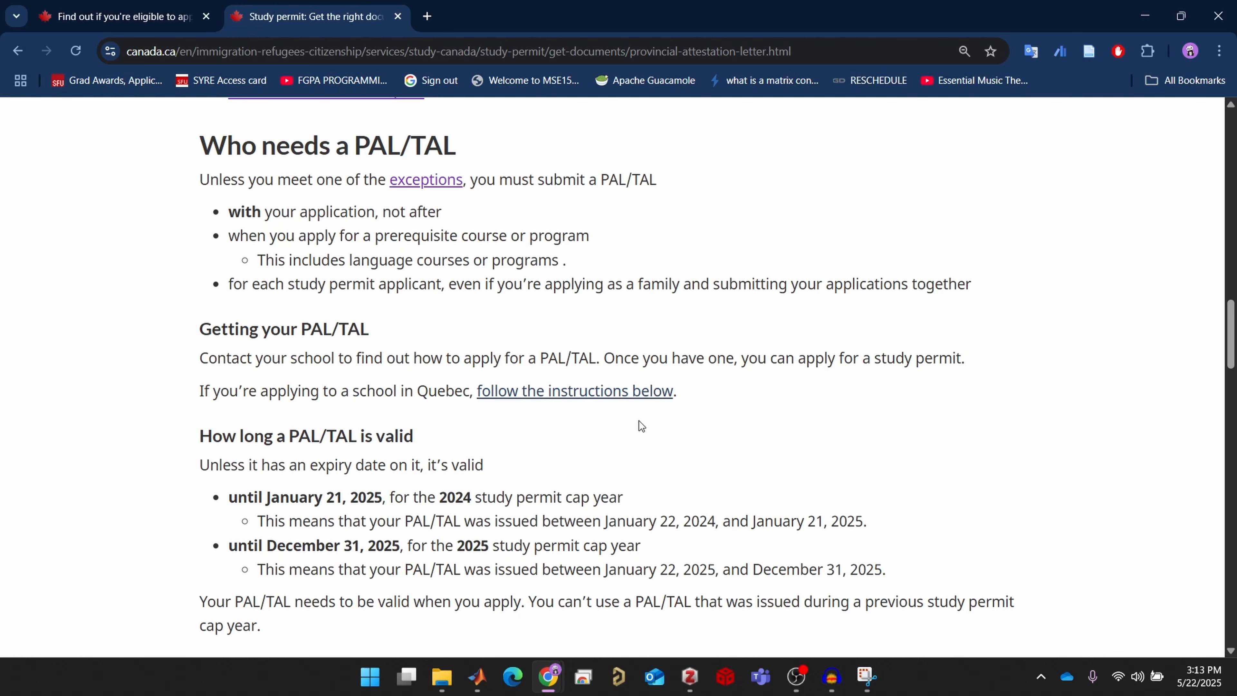
{"action": "left_click", "coordinate": [124, 17]}
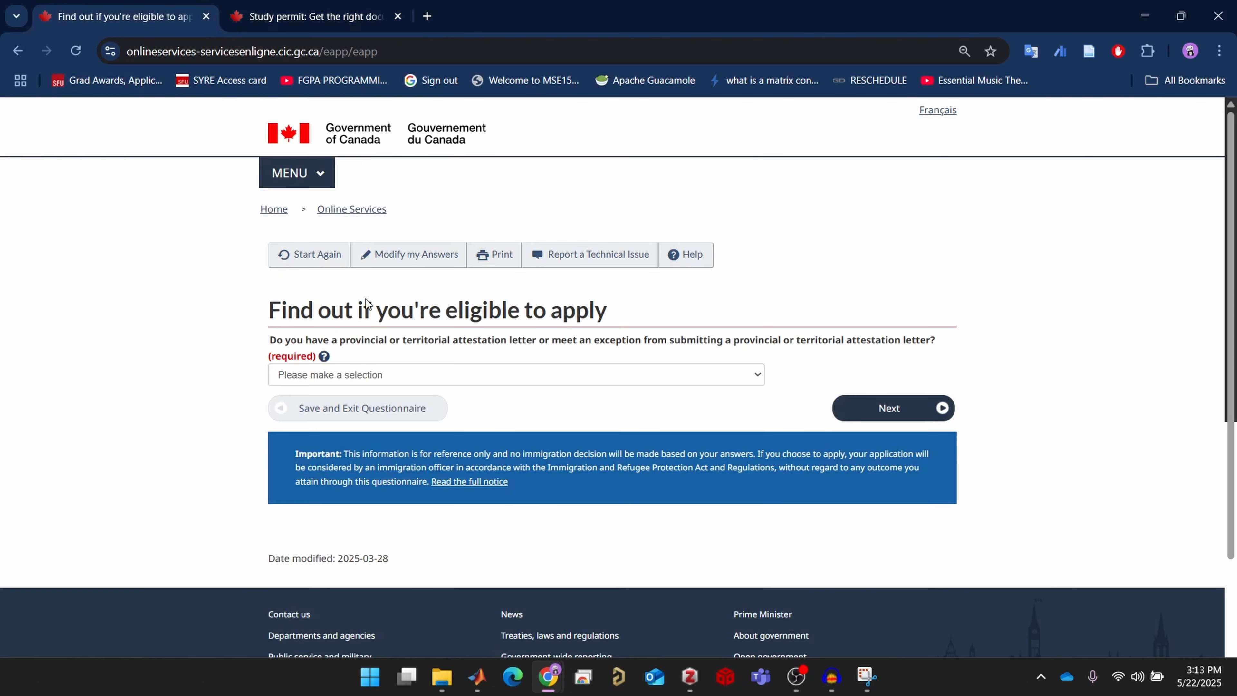
{"action": "left_click", "coordinate": [431, 373]}
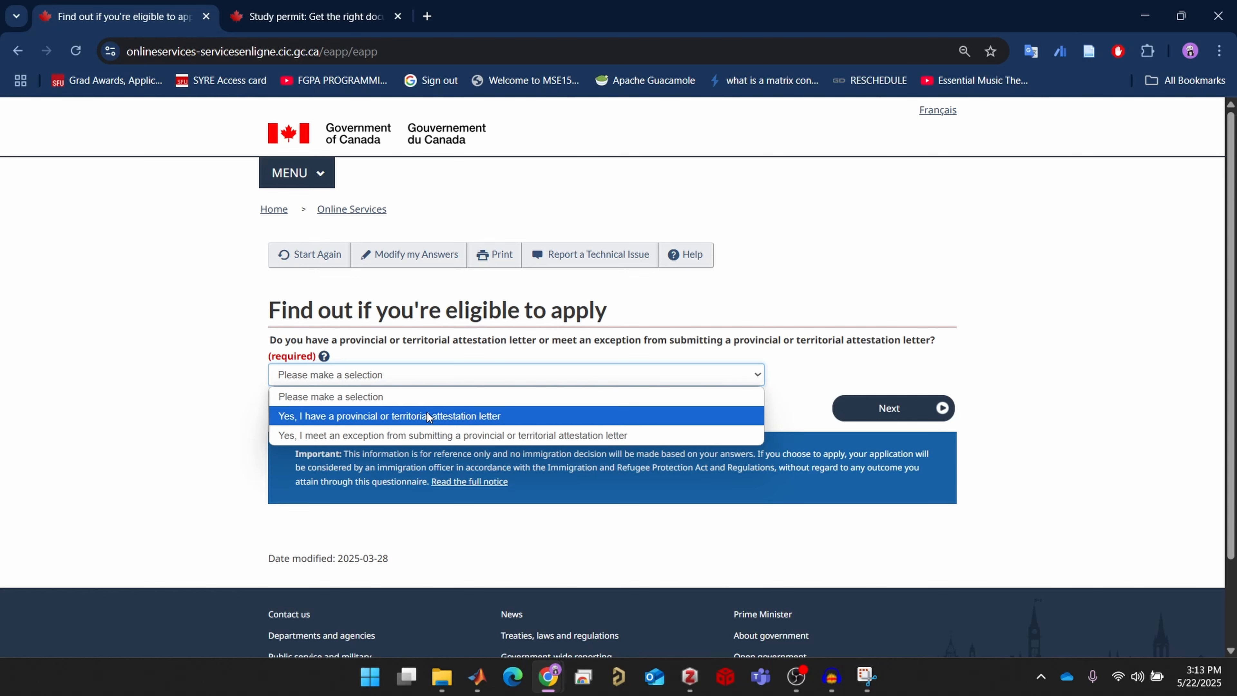
{"action": "left_click", "coordinate": [429, 435]}
{"action": "left_click", "coordinate": [925, 409]}
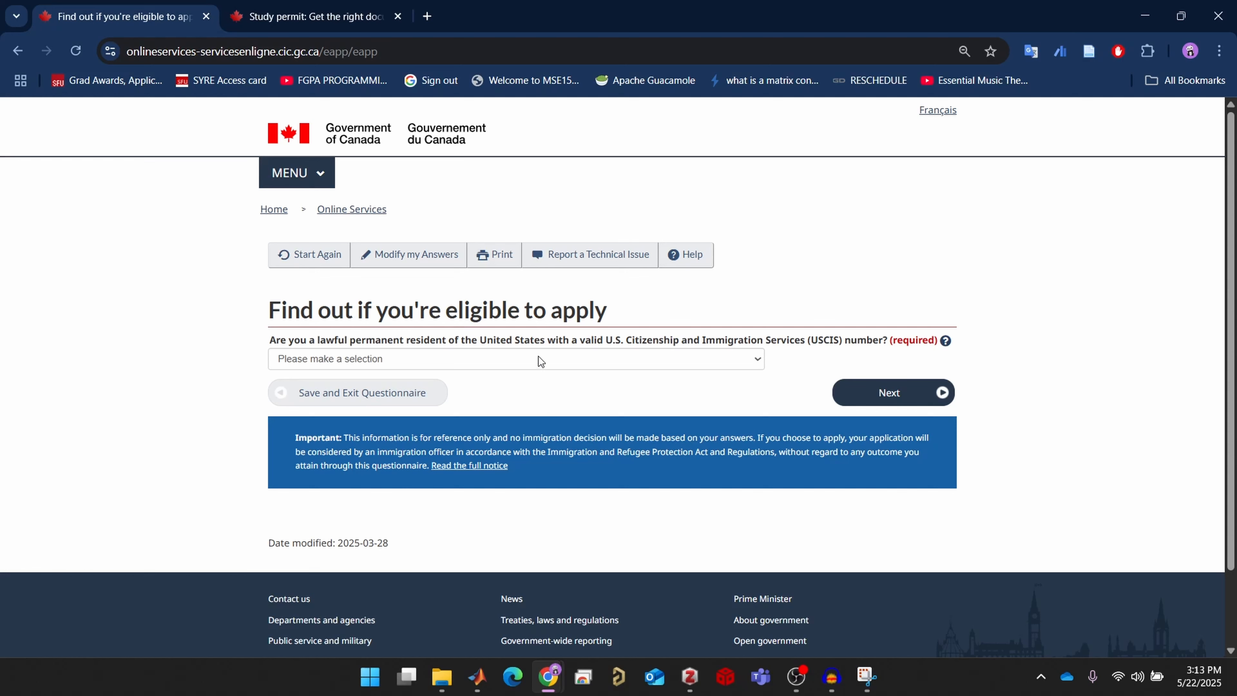
Answer No to being a US permanent resident and set current status to Student
{"action": "left_click", "coordinate": [538, 361]}
{"action": "left_click", "coordinate": [538, 416]}
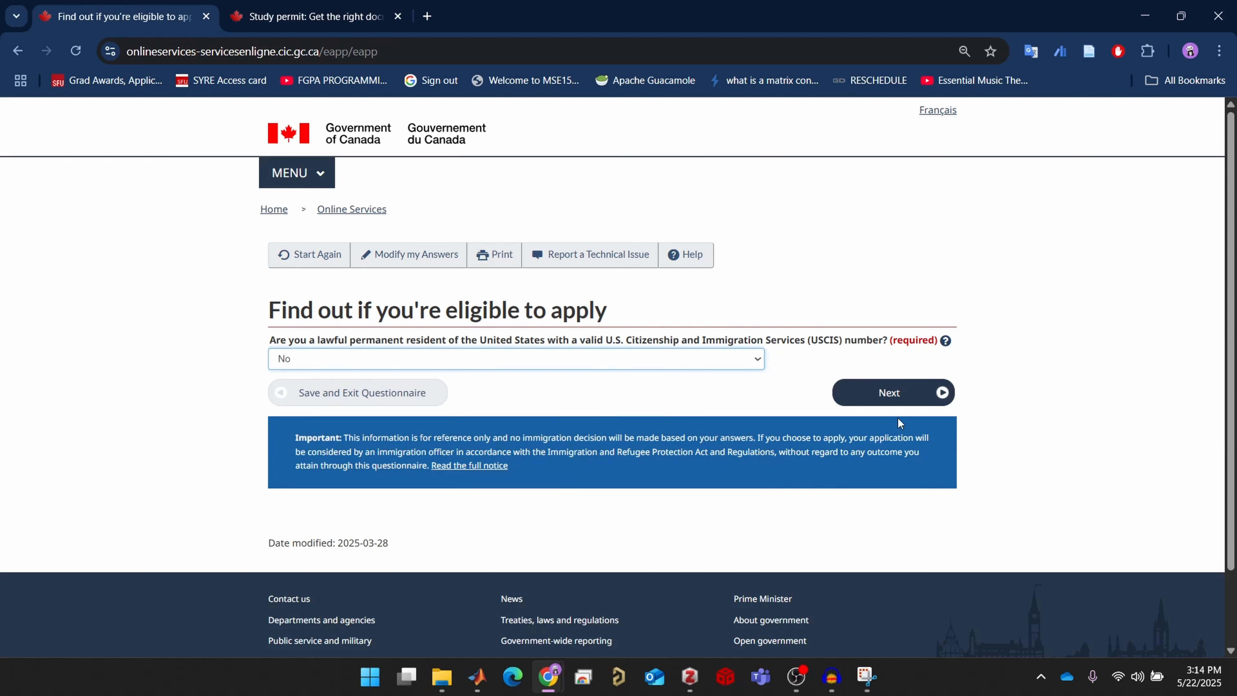
{"action": "left_click", "coordinate": [937, 393]}
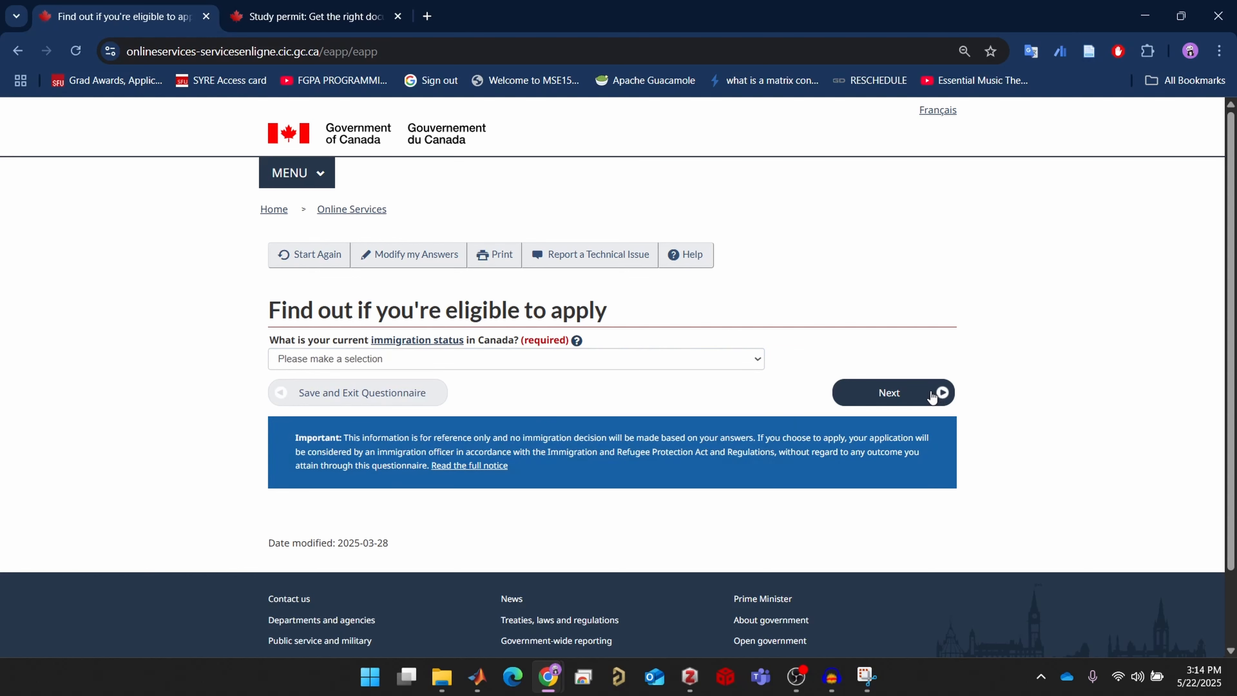
{"action": "left_click", "coordinate": [494, 359]}
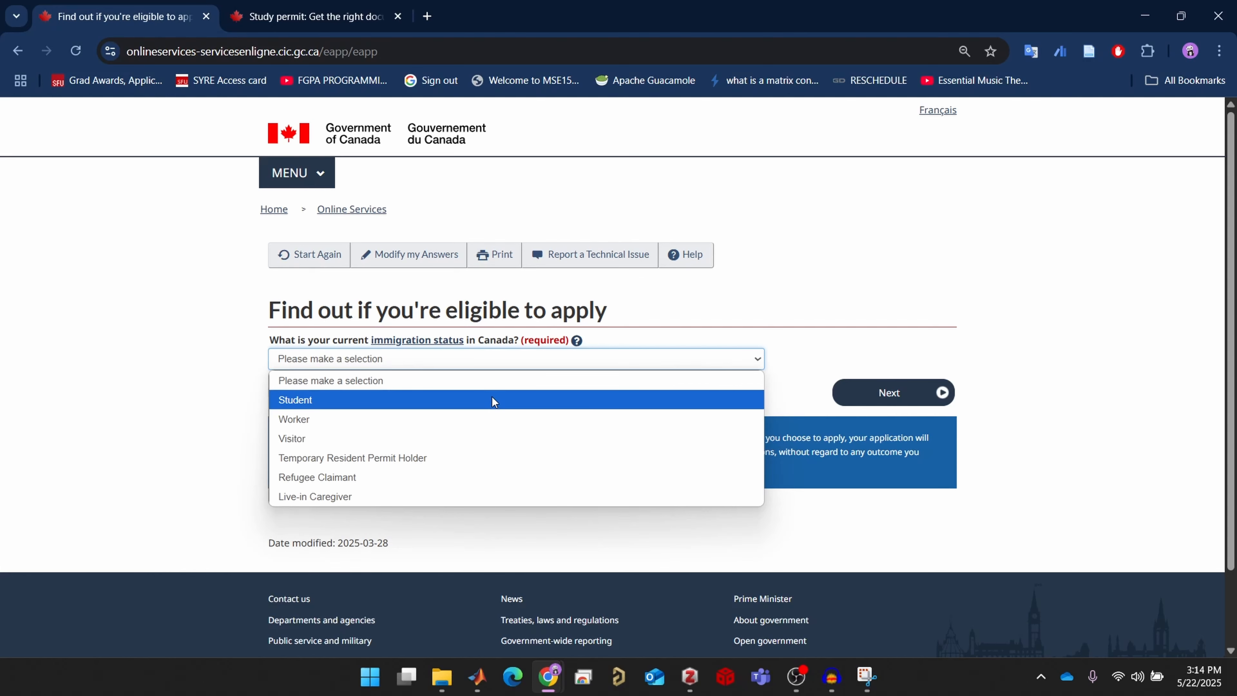
{"action": "left_click", "coordinate": [493, 400]}
{"action": "left_click", "coordinate": [886, 391]}
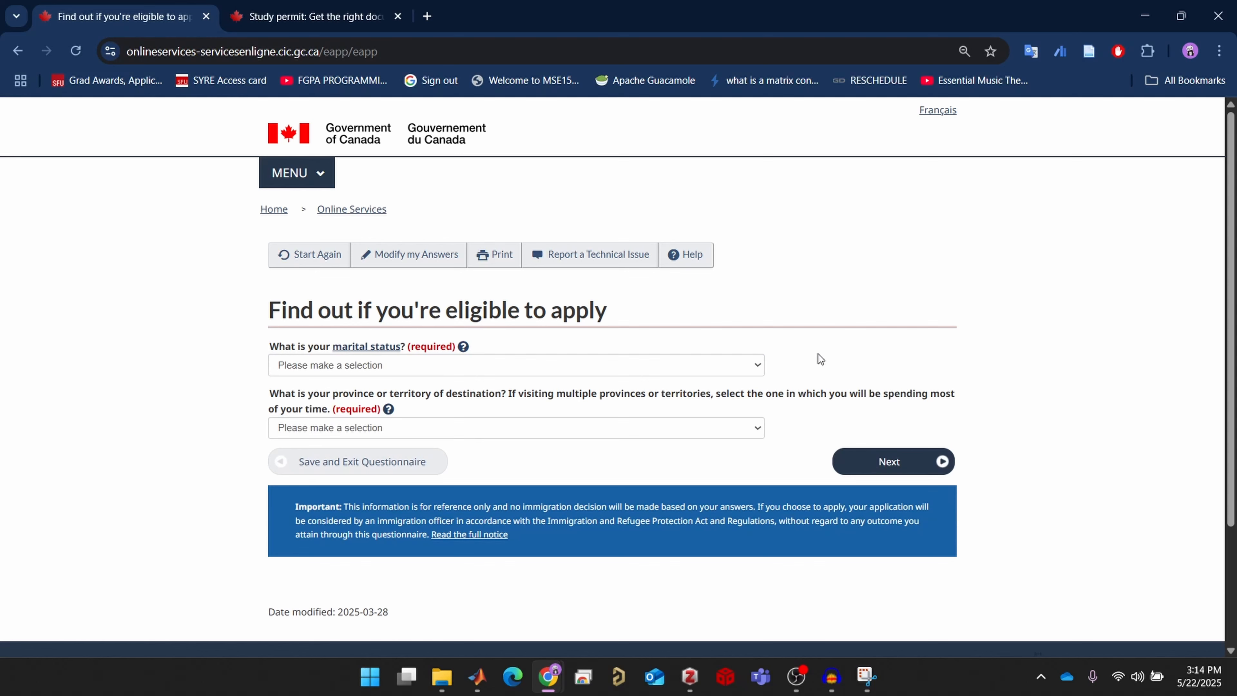
Set marital status to Married and destination province to British Columbia, then view results
{"action": "left_click", "coordinate": [754, 367]}
{"action": "left_click", "coordinate": [749, 405]}
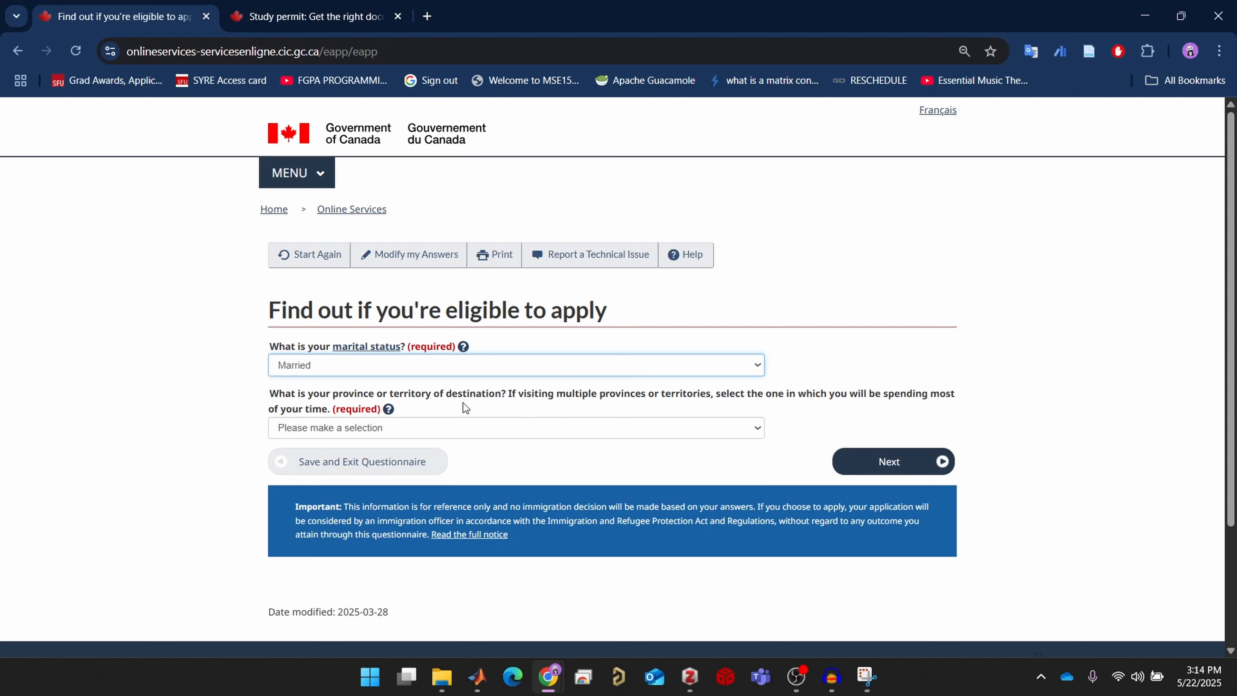
{"action": "left_click", "coordinate": [512, 423]}
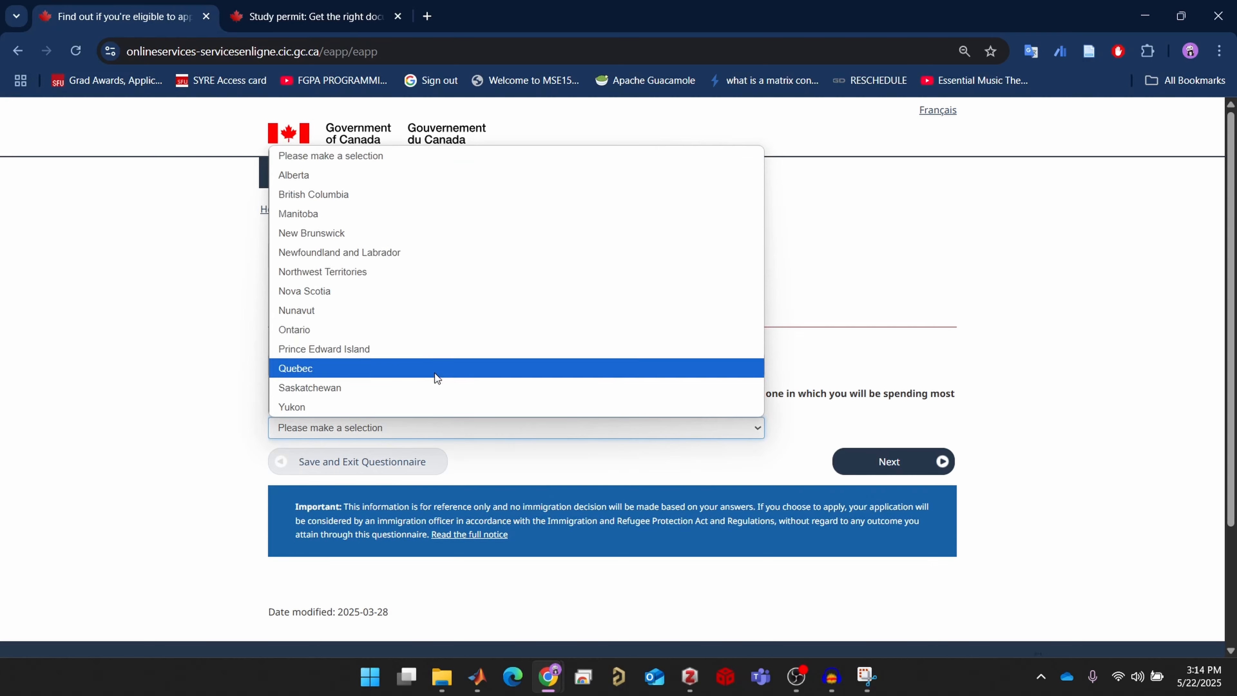
{"action": "left_click", "coordinate": [358, 195]}
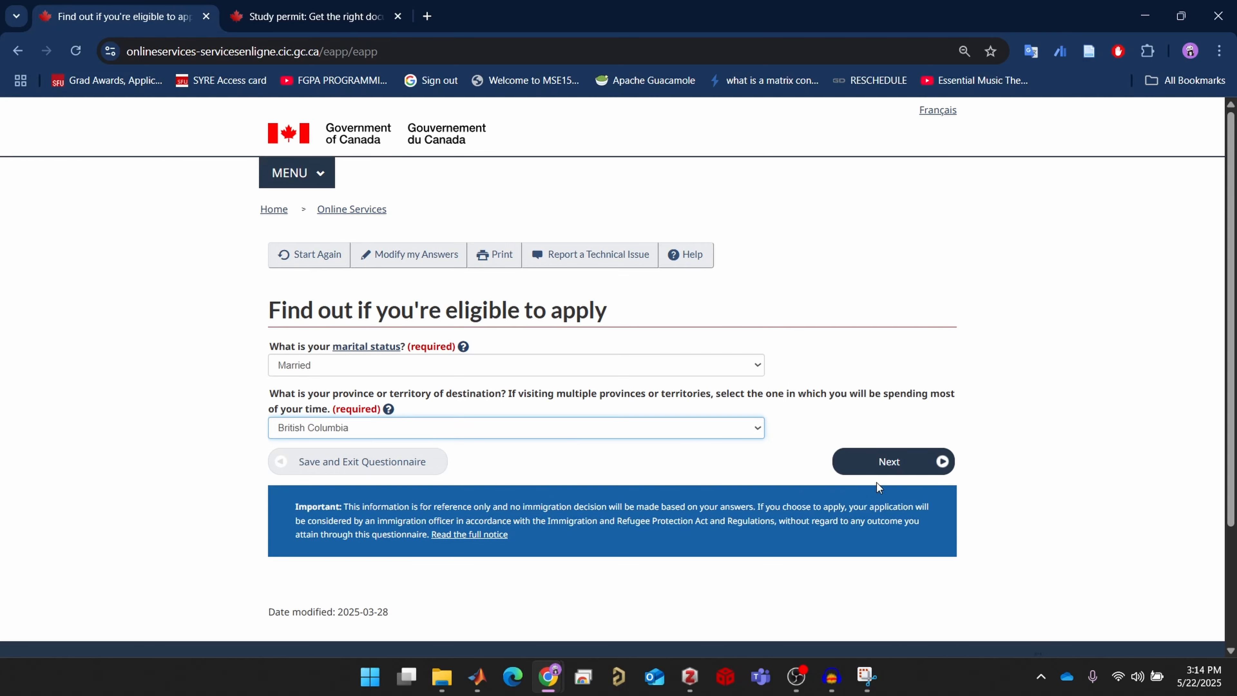
{"action": "left_click", "coordinate": [904, 463]}
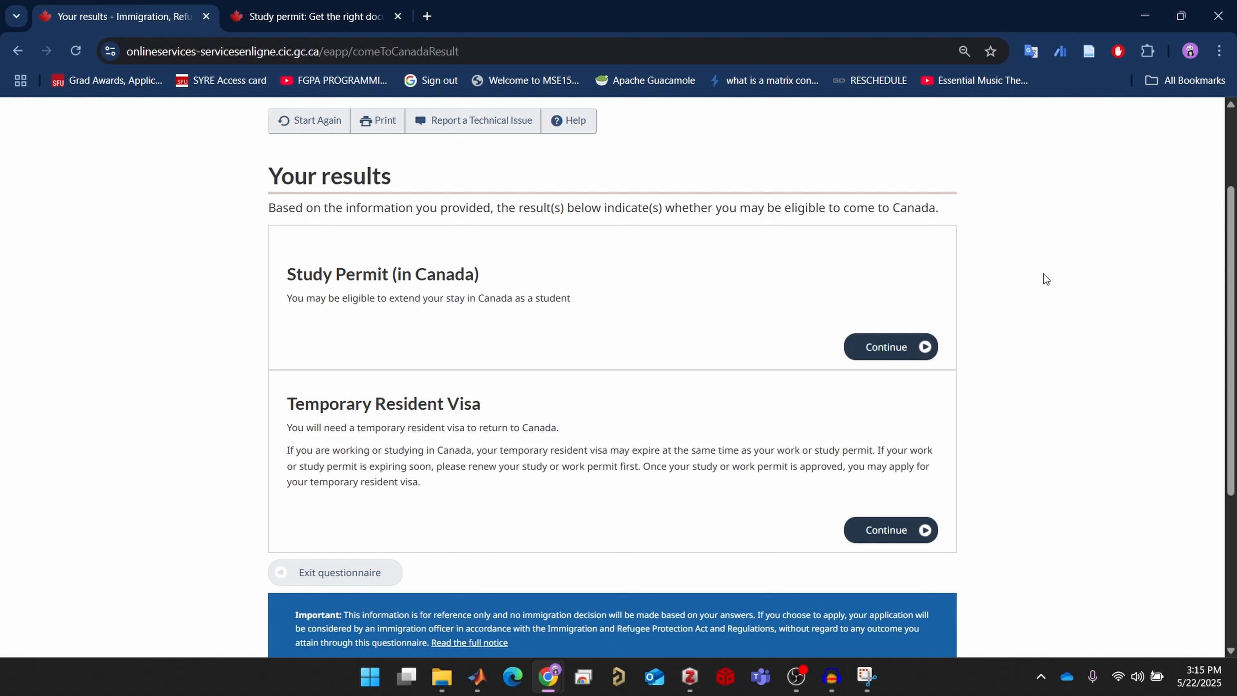
Continue with the Study Permit (in Canada) result past the personal checklist introduction
{"action": "left_click", "coordinate": [878, 358]}
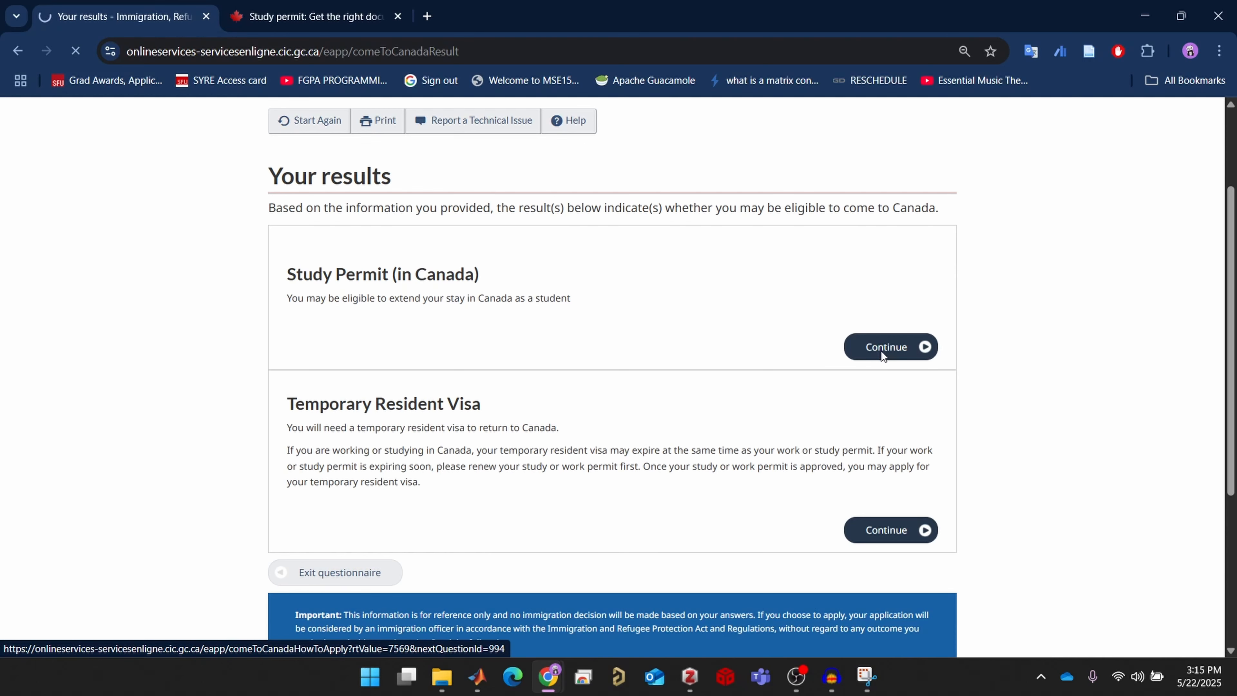
{"action": "scroll", "coordinate": [881, 361], "scroll_direction": "down", "scroll_amount": 3}
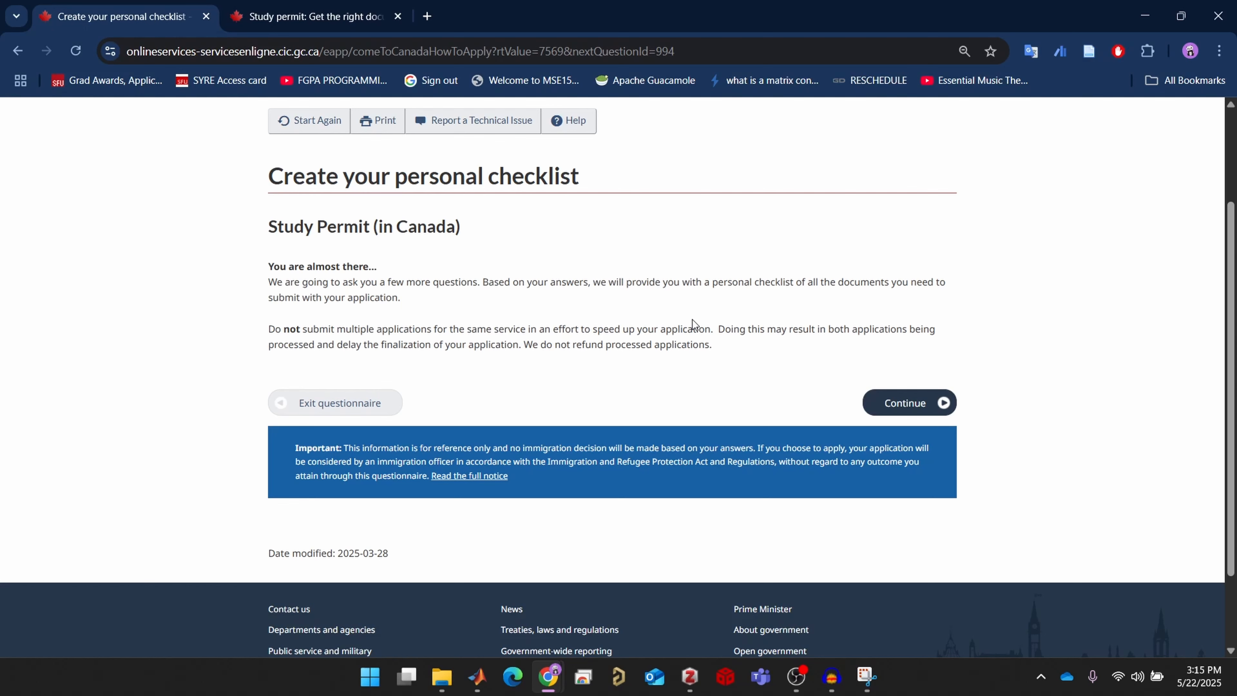
{"action": "left_click", "coordinate": [873, 404]}
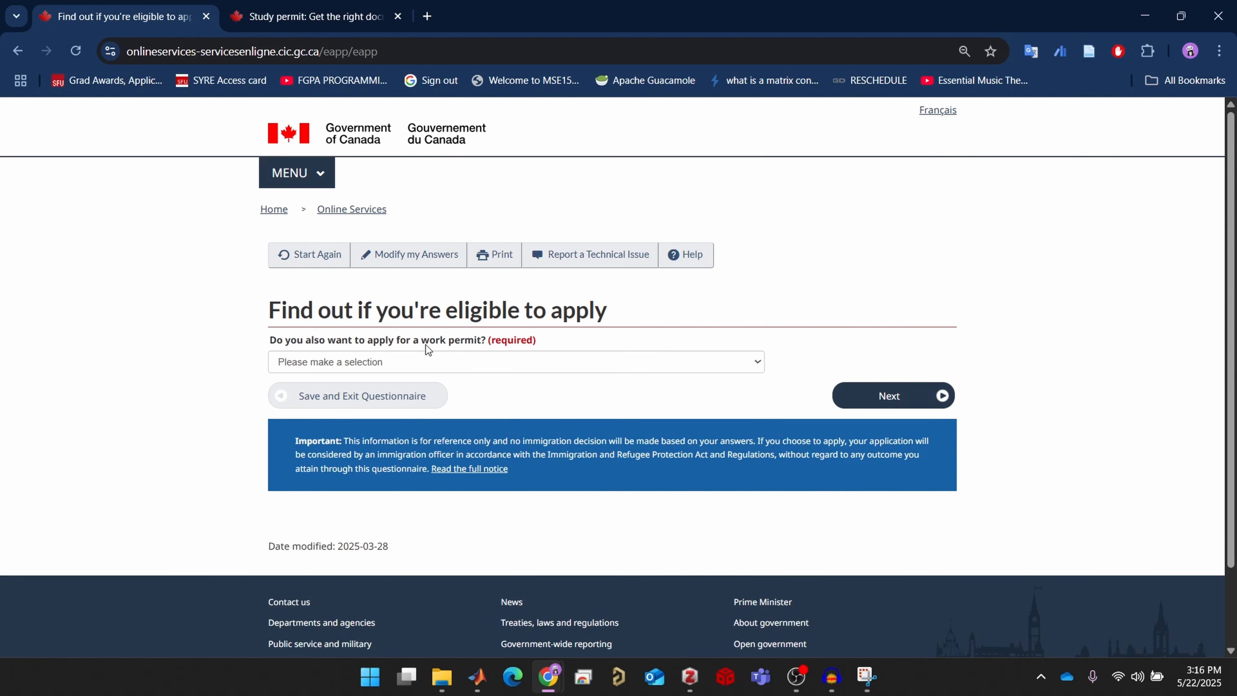
Answer No to also applying for a work permit
{"action": "left_click", "coordinate": [576, 364]}
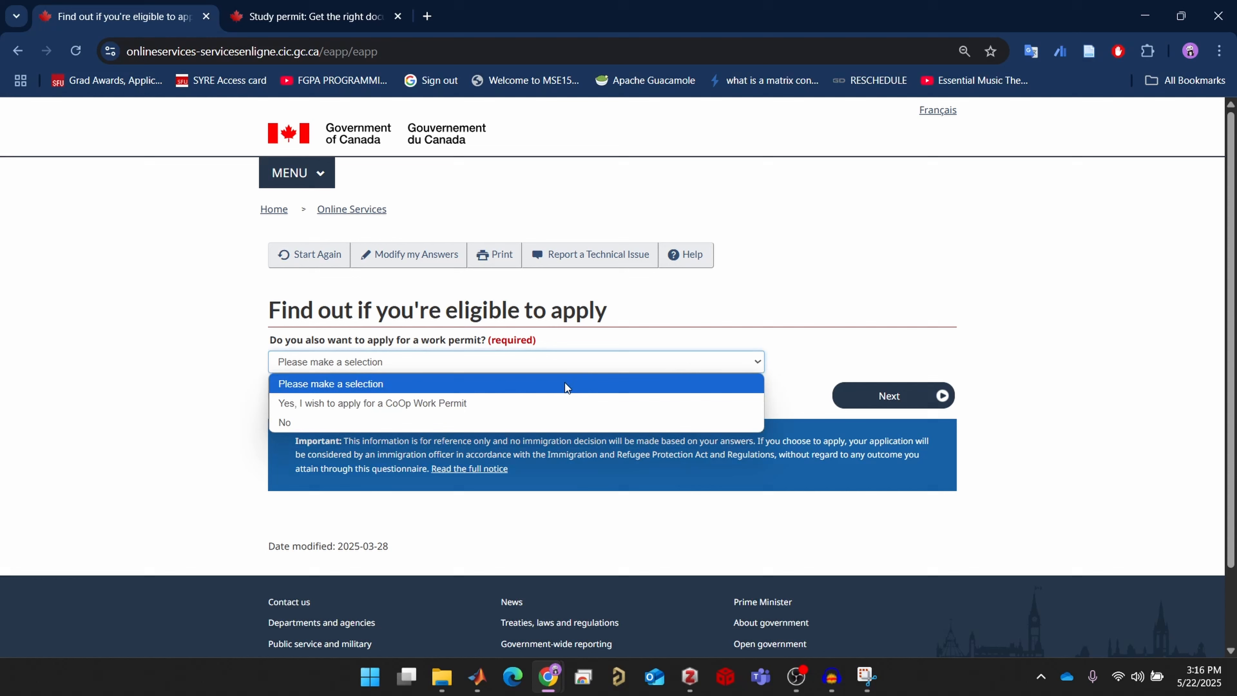
{"action": "left_click", "coordinate": [558, 423]}
{"action": "left_click", "coordinate": [653, 395]}
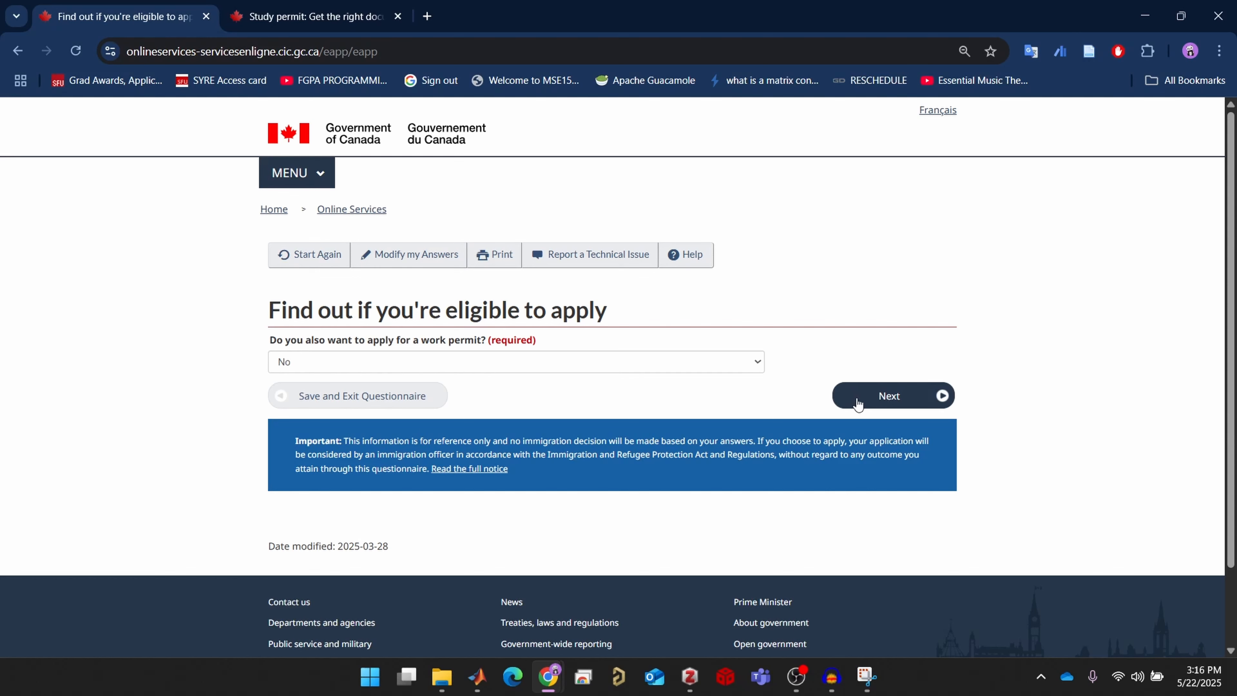
{"action": "left_click", "coordinate": [883, 402]}
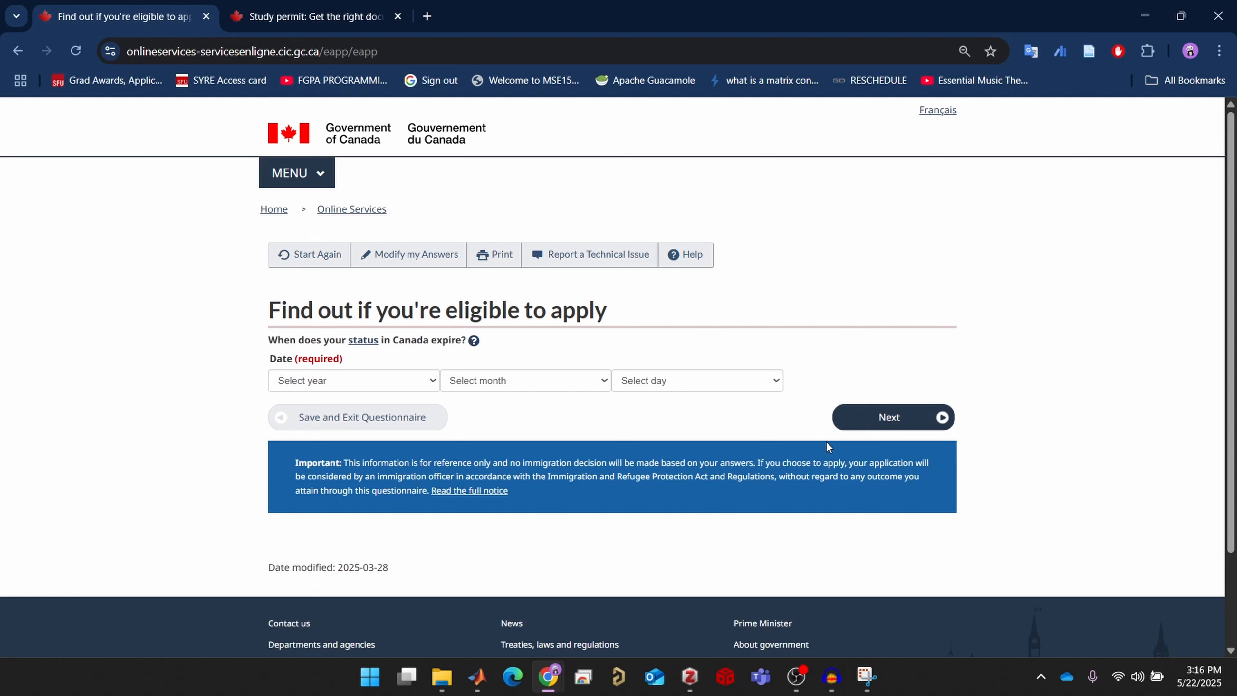
Set the status expiry date to 14 October 2025
{"action": "left_click", "coordinate": [718, 380]}
{"action": "scroll", "coordinate": [692, 266], "scroll_direction": "down", "scroll_amount": 1}
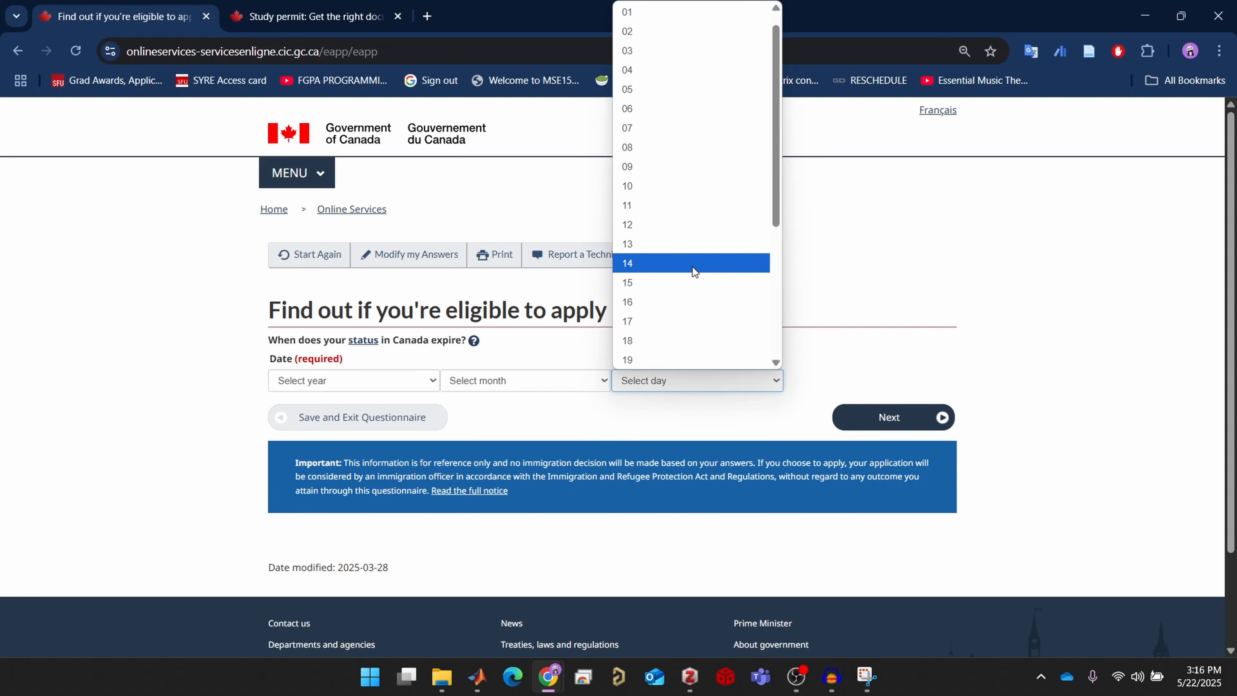
{"action": "left_click", "coordinate": [692, 267]}
{"action": "left_click", "coordinate": [604, 380]}
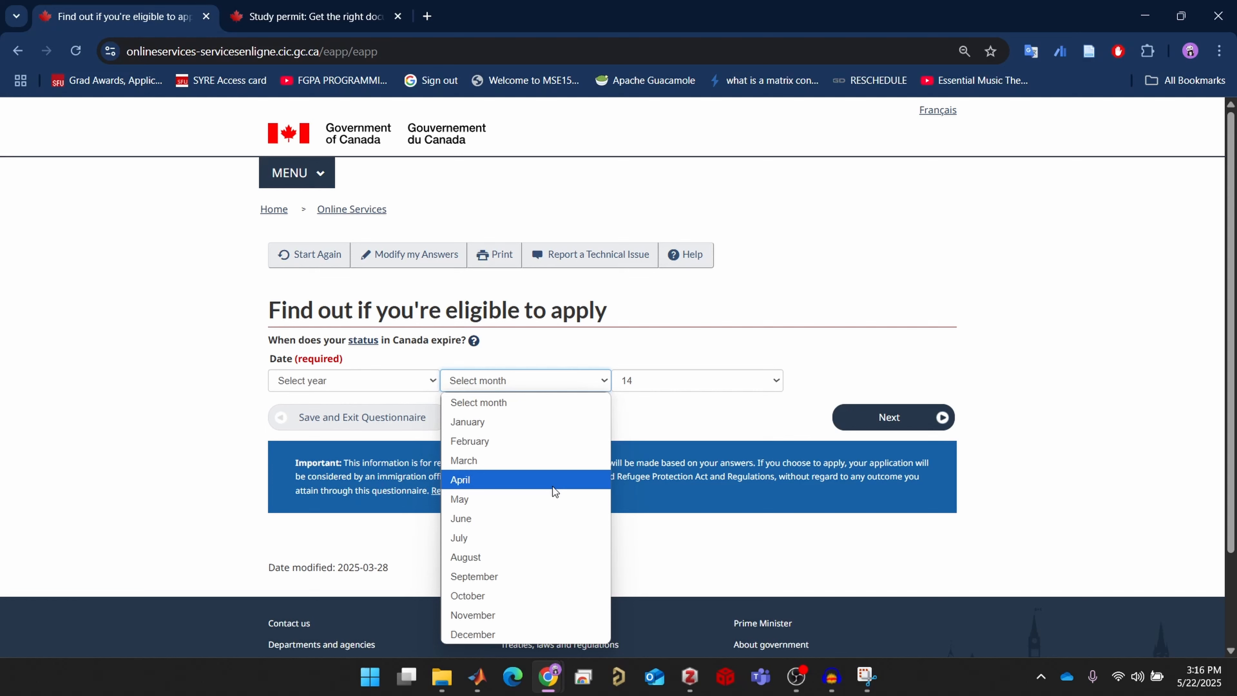
{"action": "left_click", "coordinate": [492, 526]}
{"action": "left_click", "coordinate": [545, 384]}
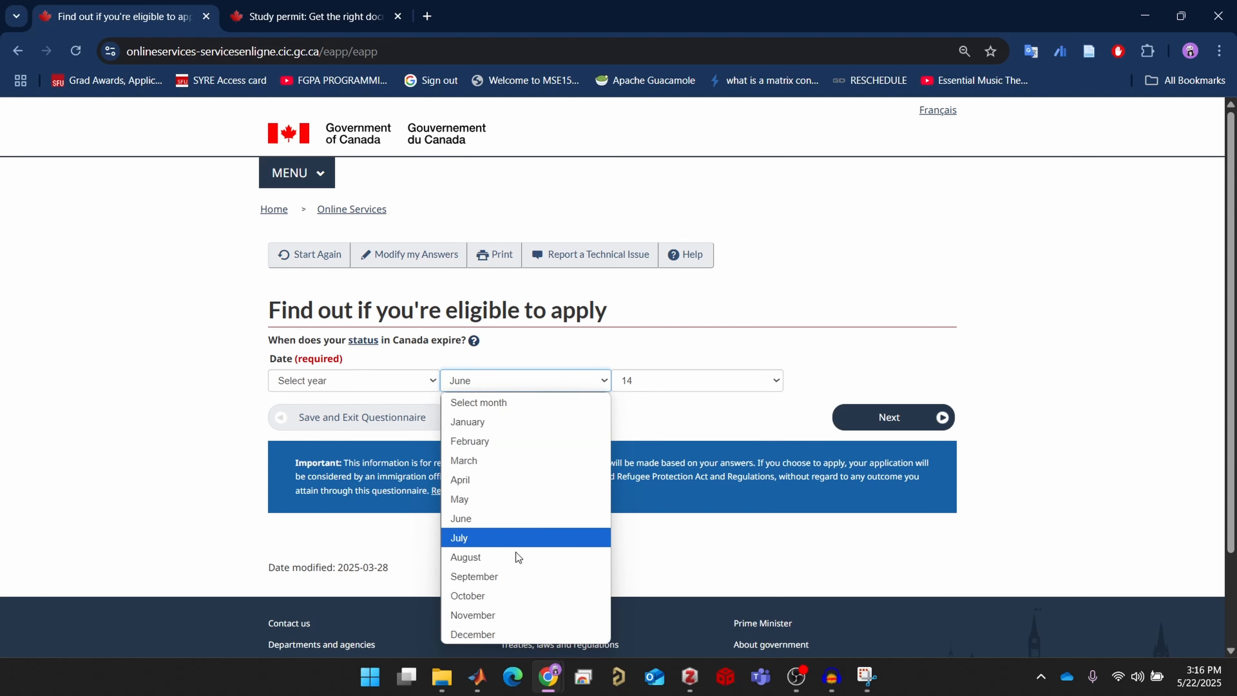
{"action": "left_click", "coordinate": [506, 585]}
{"action": "left_click", "coordinate": [415, 384]}
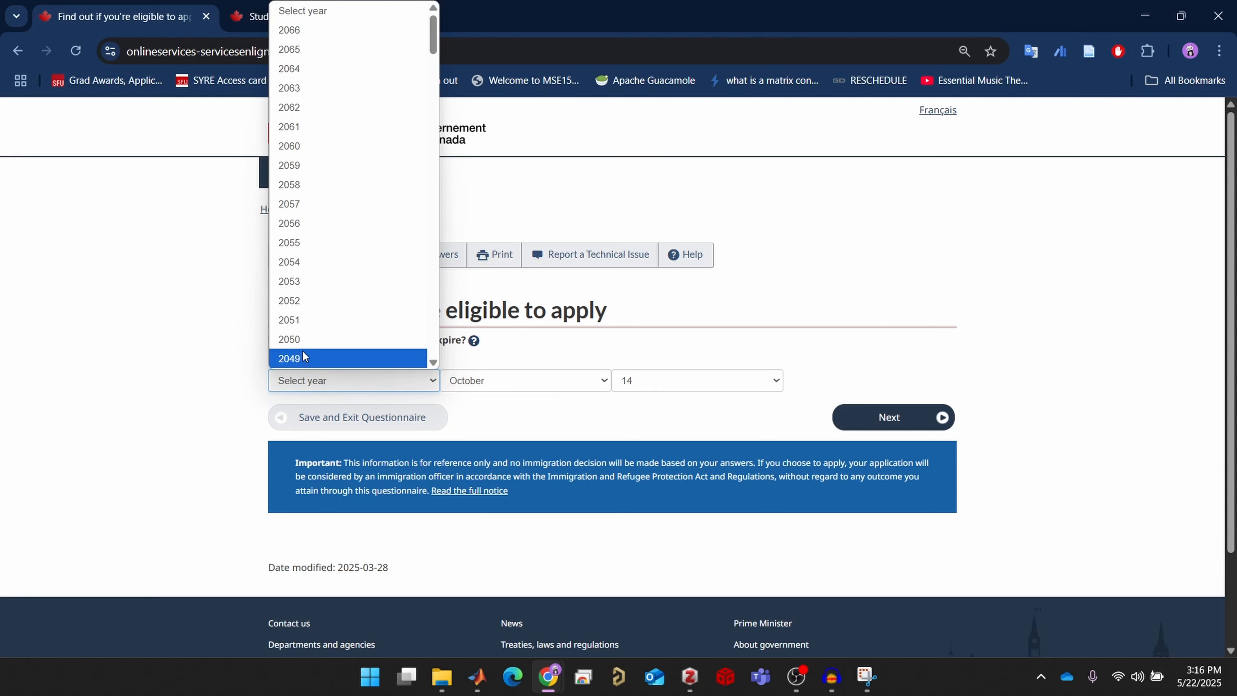
{"action": "scroll", "coordinate": [303, 348], "scroll_direction": "down", "scroll_amount": 20}
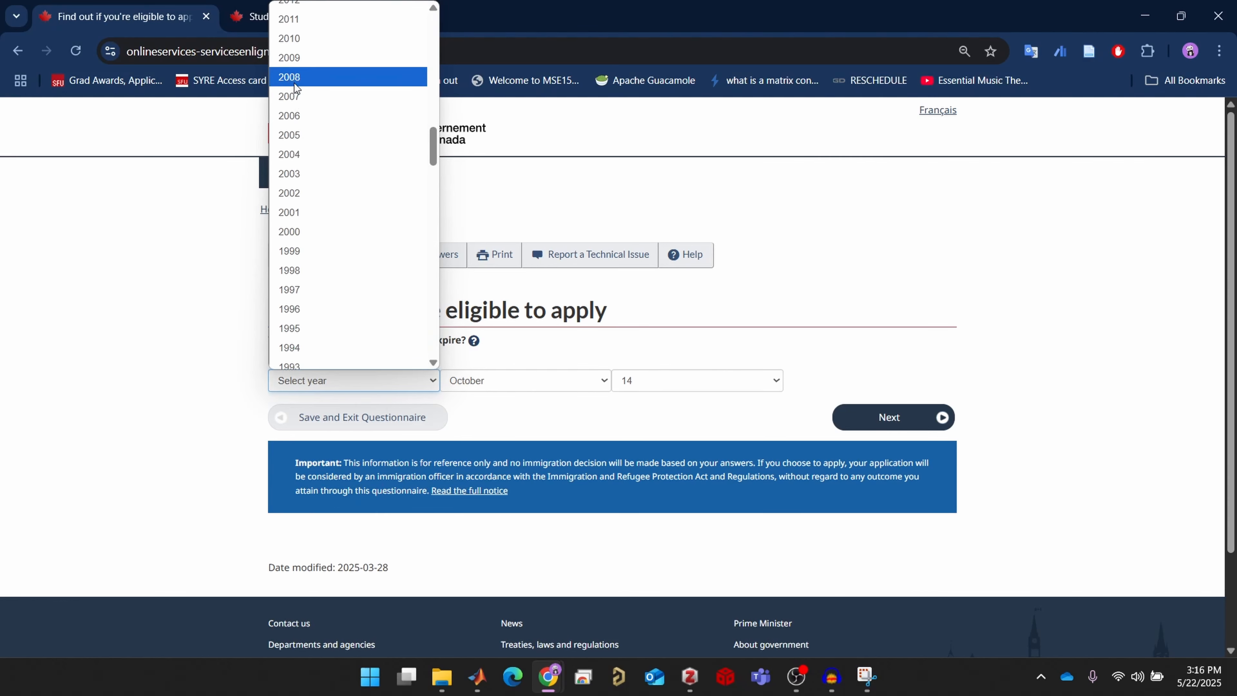
{"action": "scroll", "coordinate": [293, 116], "scroll_direction": "up", "scroll_amount": 10}
{"action": "scroll", "coordinate": [297, 250], "scroll_direction": "down", "scroll_amount": 5}
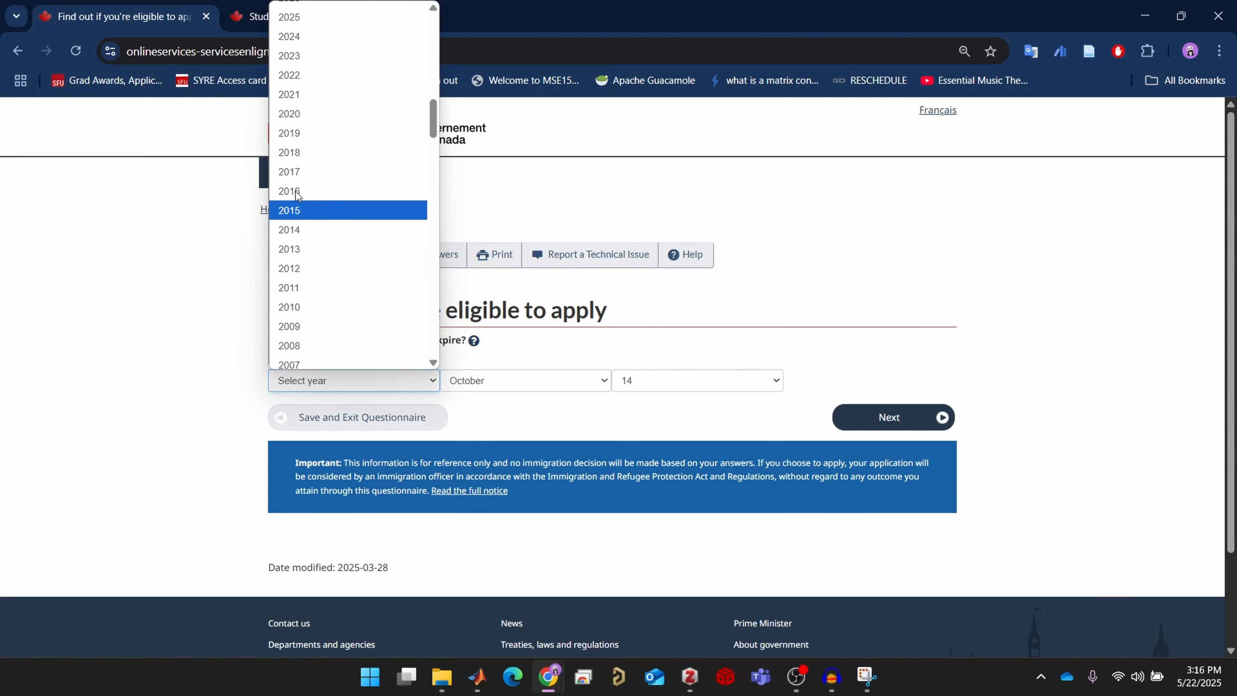
{"action": "left_click", "coordinate": [292, 17]}
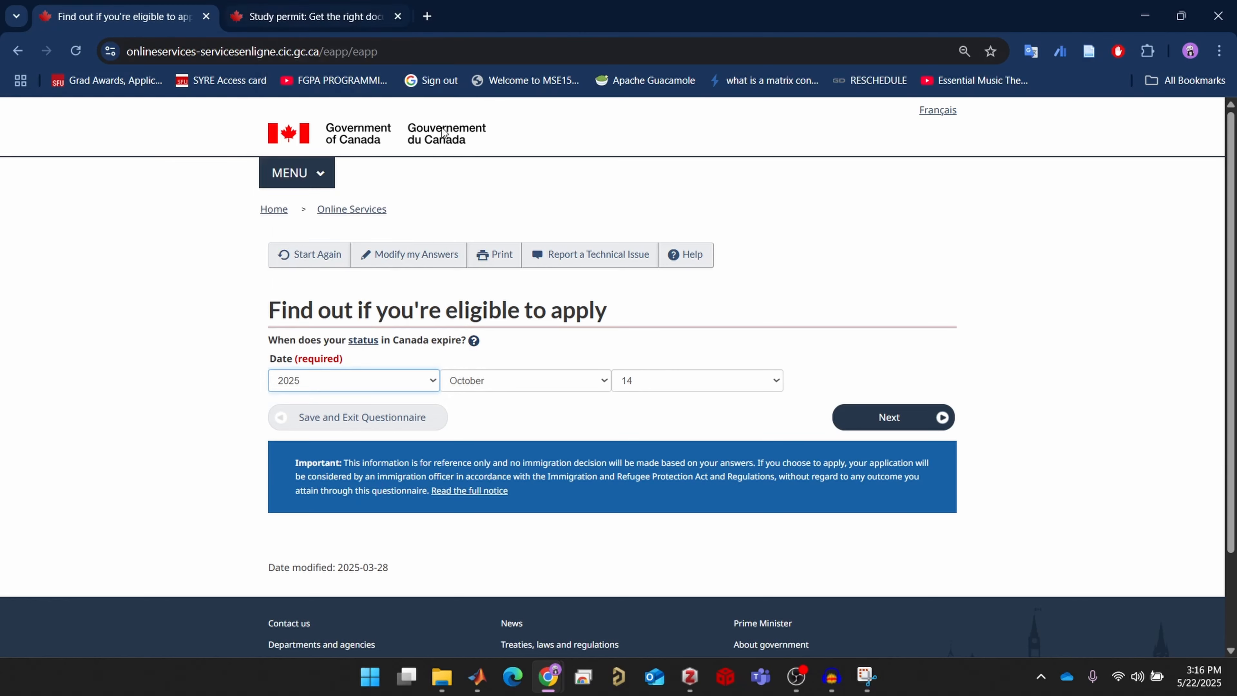
Submit the expiry date and answer No to having a recent medical exam
{"action": "left_click", "coordinate": [898, 414]}
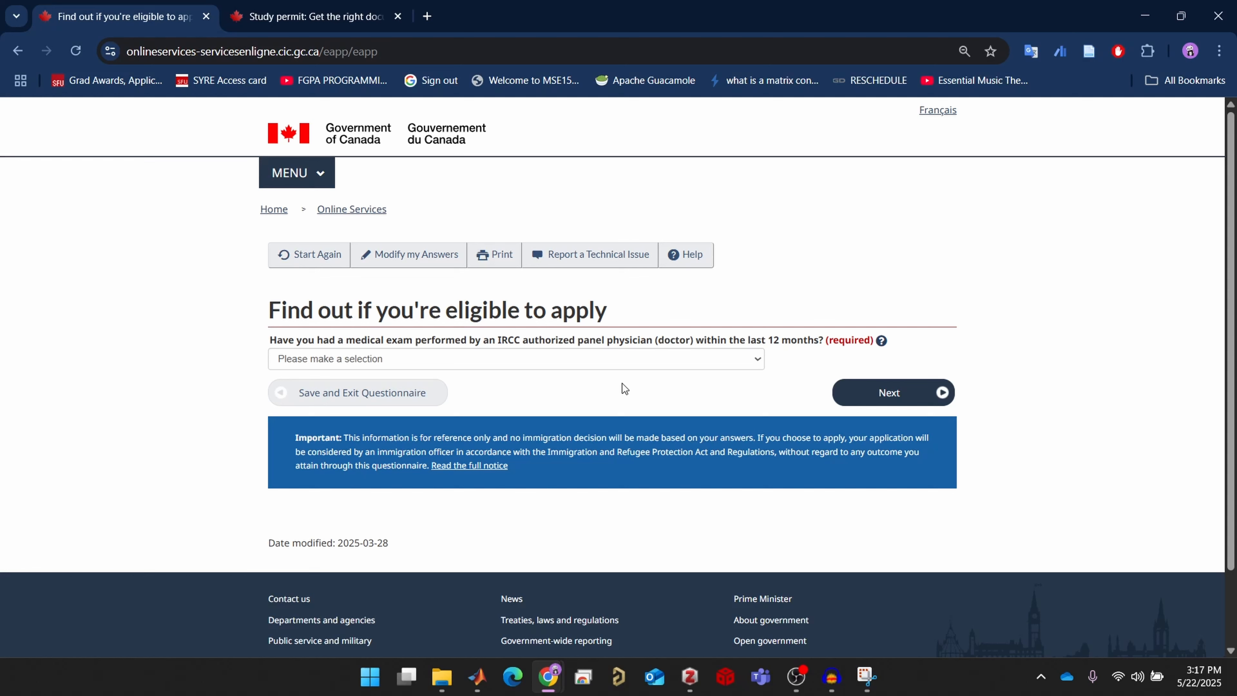
{"action": "left_click", "coordinate": [721, 360]}
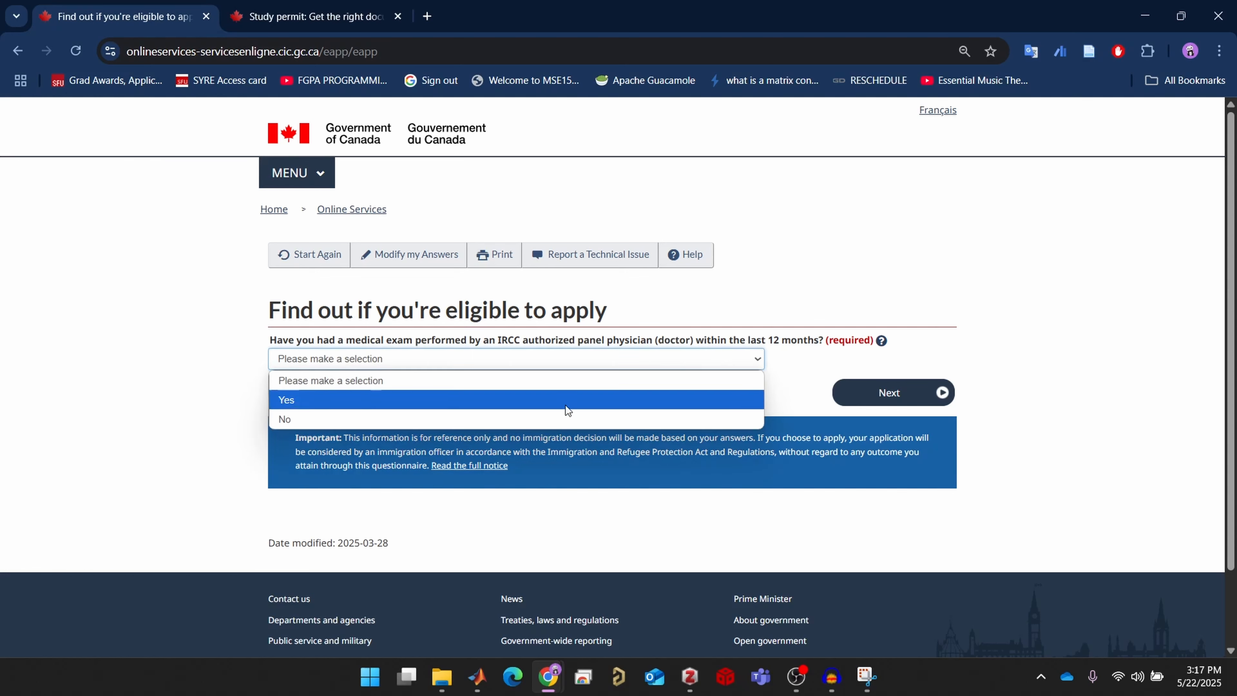
{"action": "left_click", "coordinate": [540, 431]}
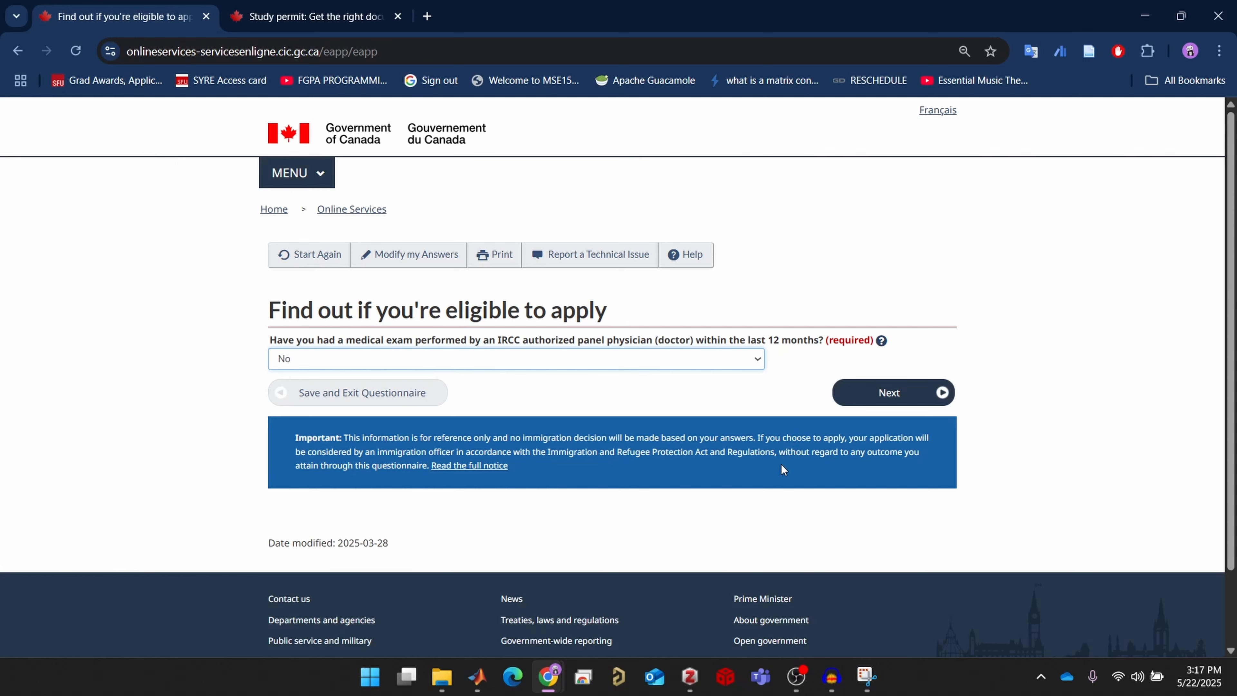
{"action": "left_click", "coordinate": [905, 392]}
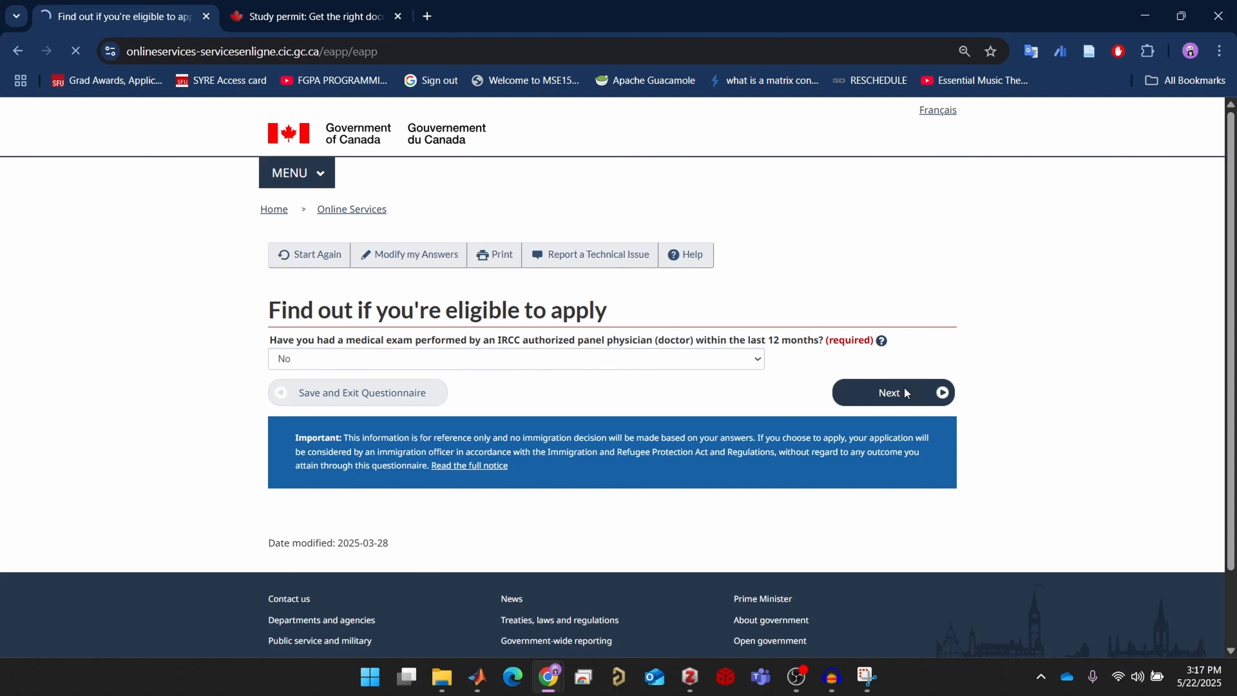
Answer No to fitting any listed job category requiring a medical exam
{"action": "scroll", "coordinate": [904, 485], "scroll_direction": "down", "scroll_amount": 3}
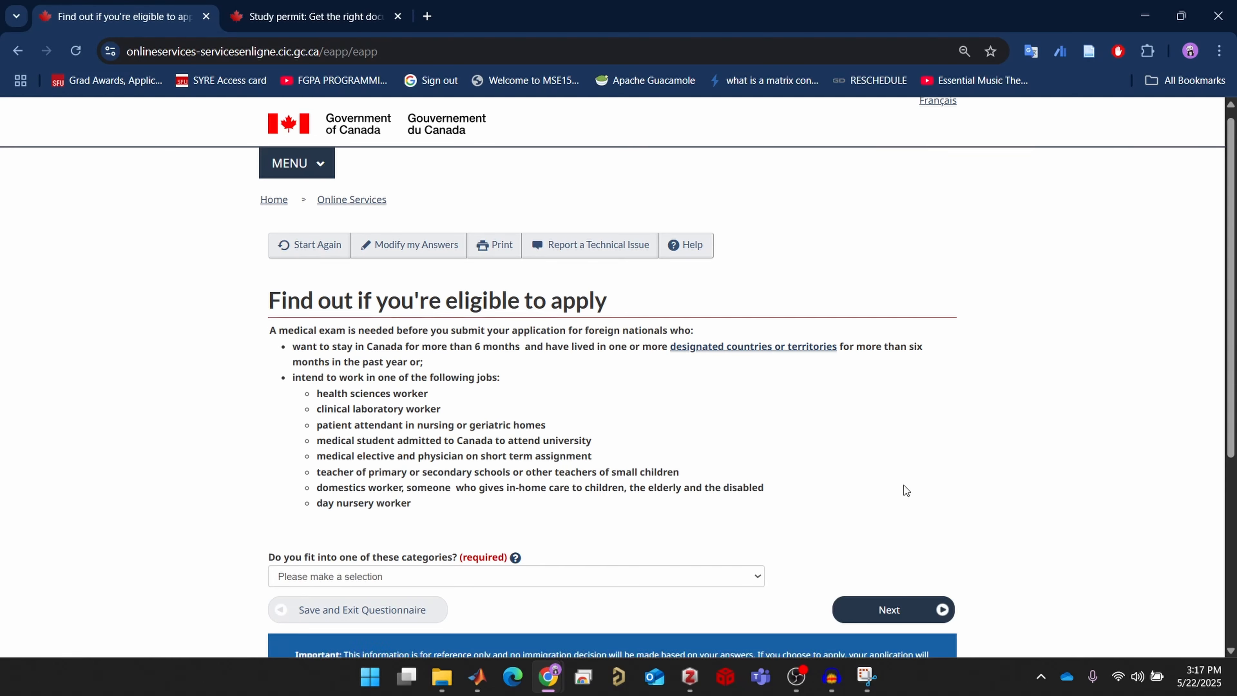
{"action": "scroll", "coordinate": [833, 504], "scroll_direction": "up", "scroll_amount": 3}
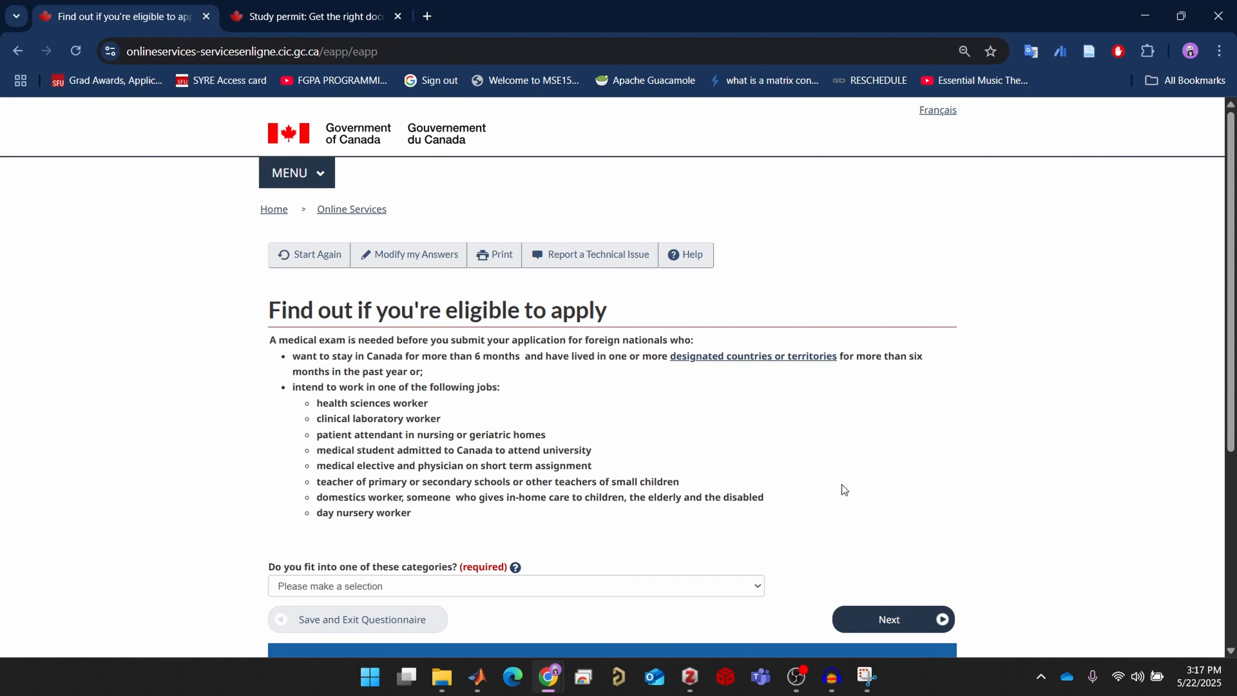
{"action": "scroll", "coordinate": [841, 489], "scroll_direction": "down", "scroll_amount": 3}
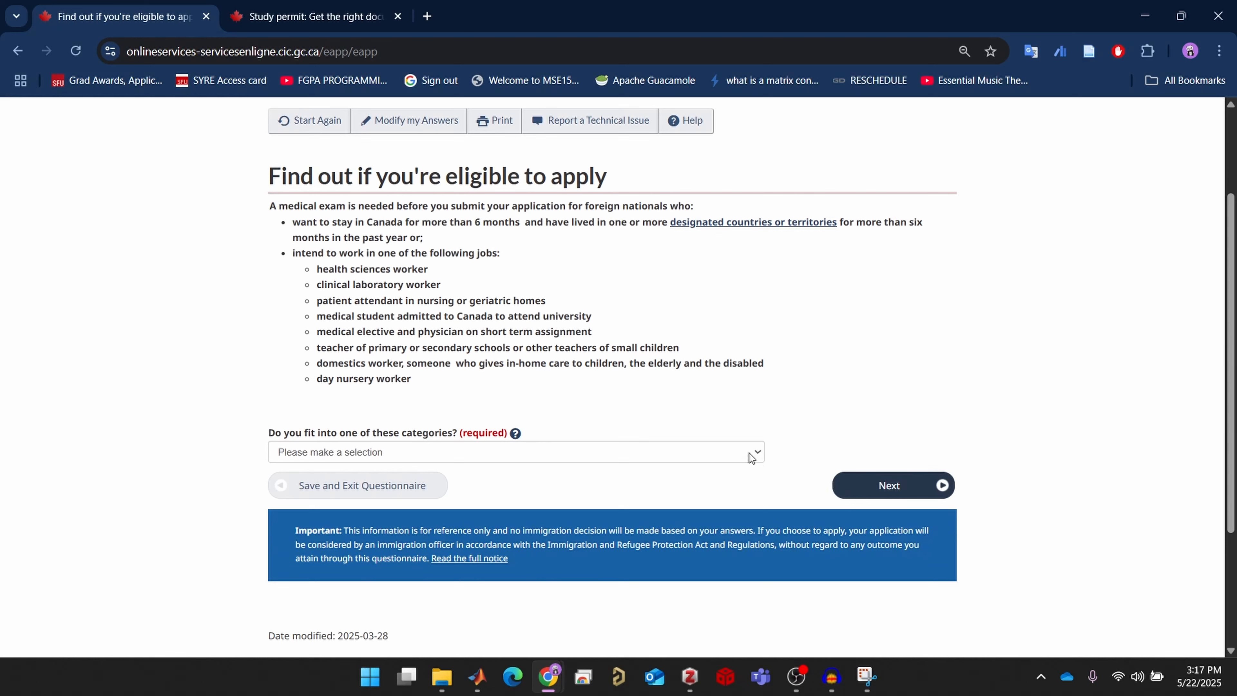
{"action": "left_click", "coordinate": [750, 456]}
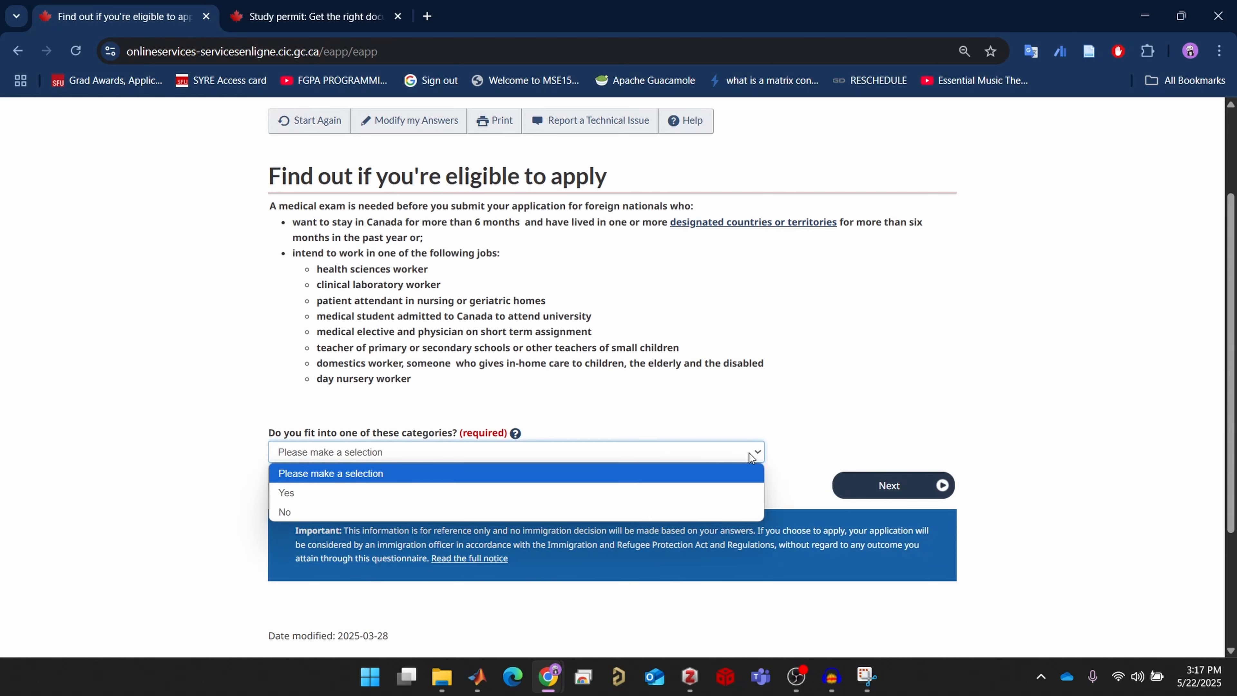
{"action": "left_click", "coordinate": [728, 511]}
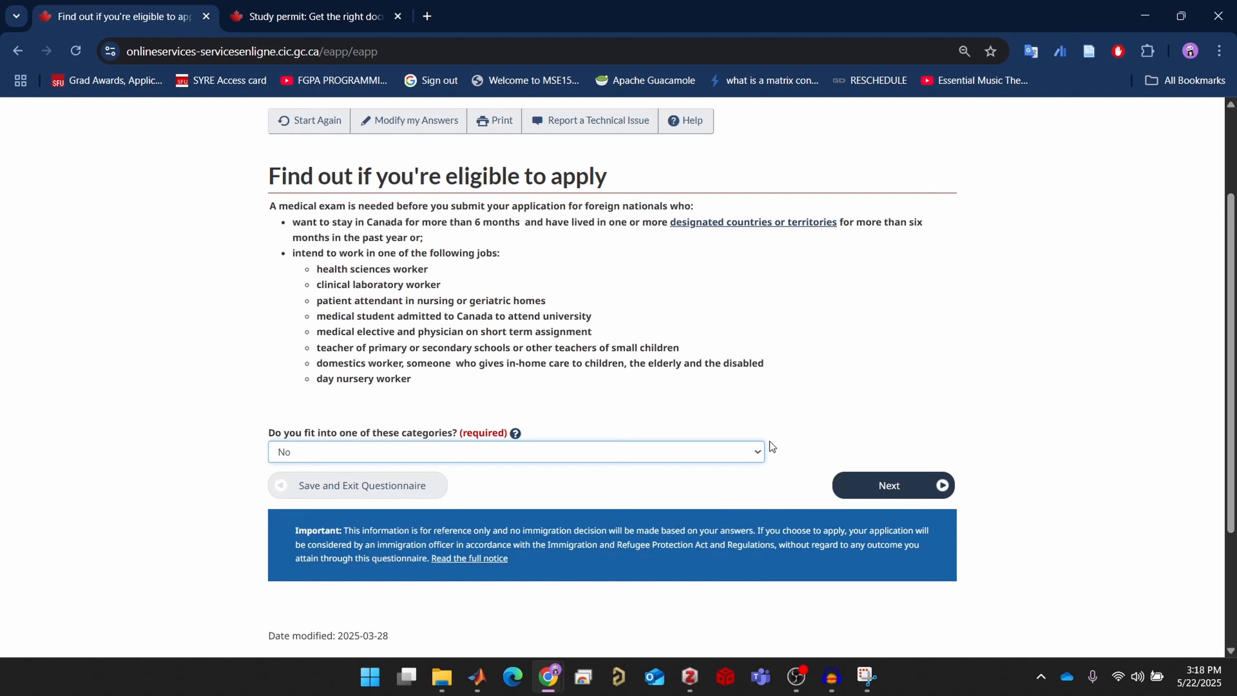
Answer Yes to applying for a family member and continue past the spouse-first notice
{"action": "left_click", "coordinate": [893, 486]}
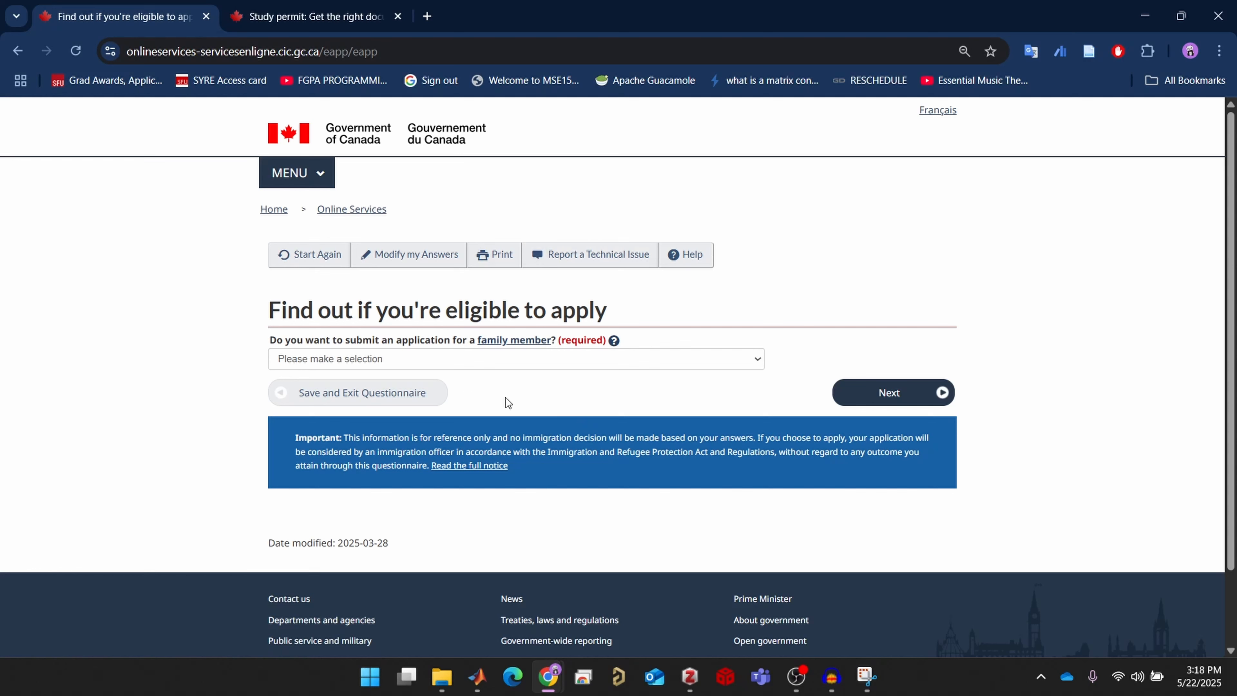
{"action": "left_click", "coordinate": [715, 363]}
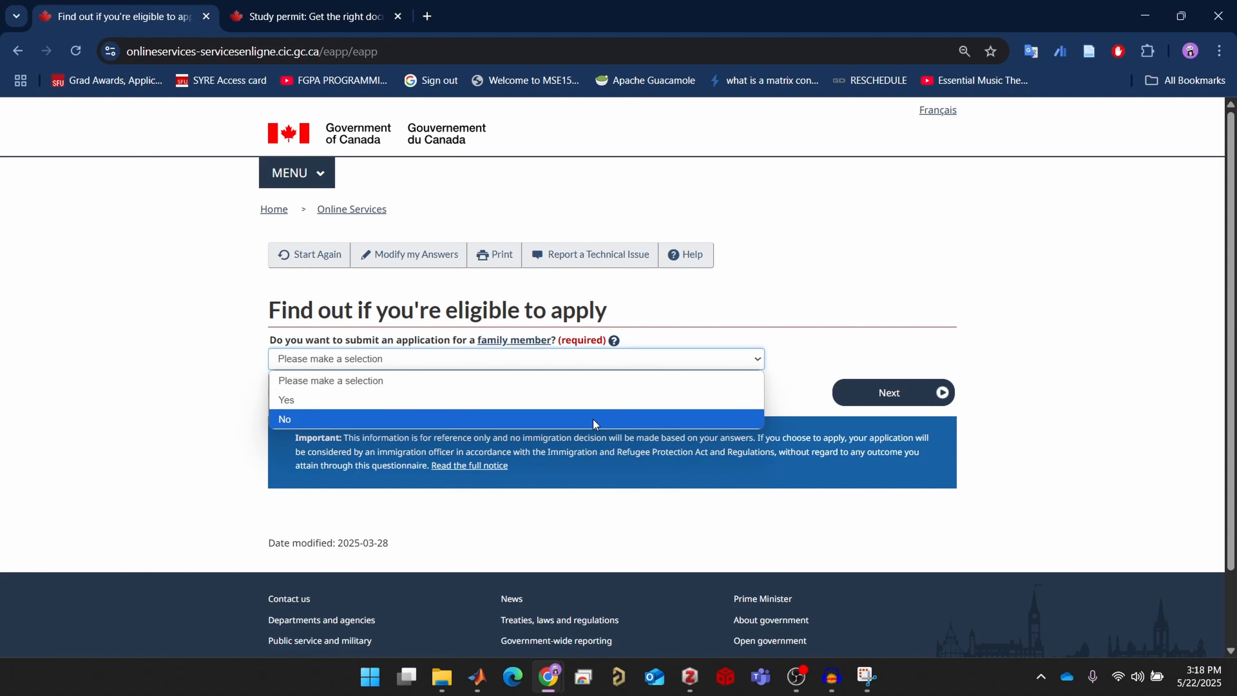
{"action": "left_click", "coordinate": [599, 403]}
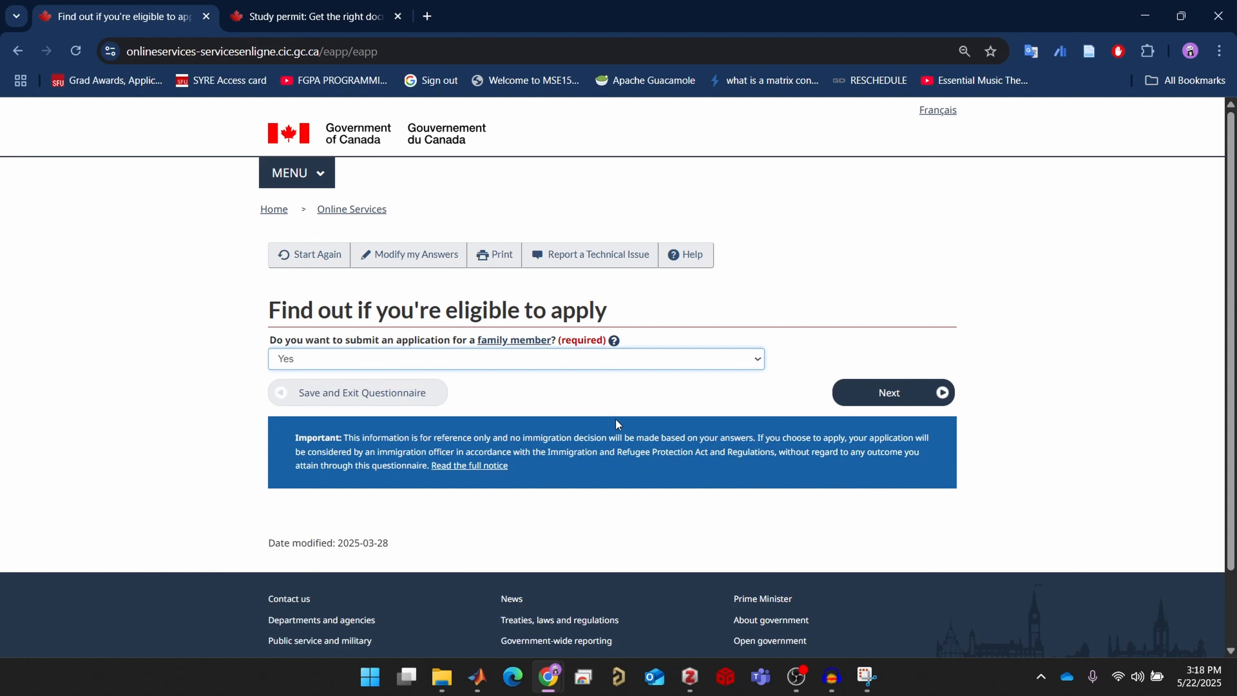
{"action": "left_click", "coordinate": [875, 395]}
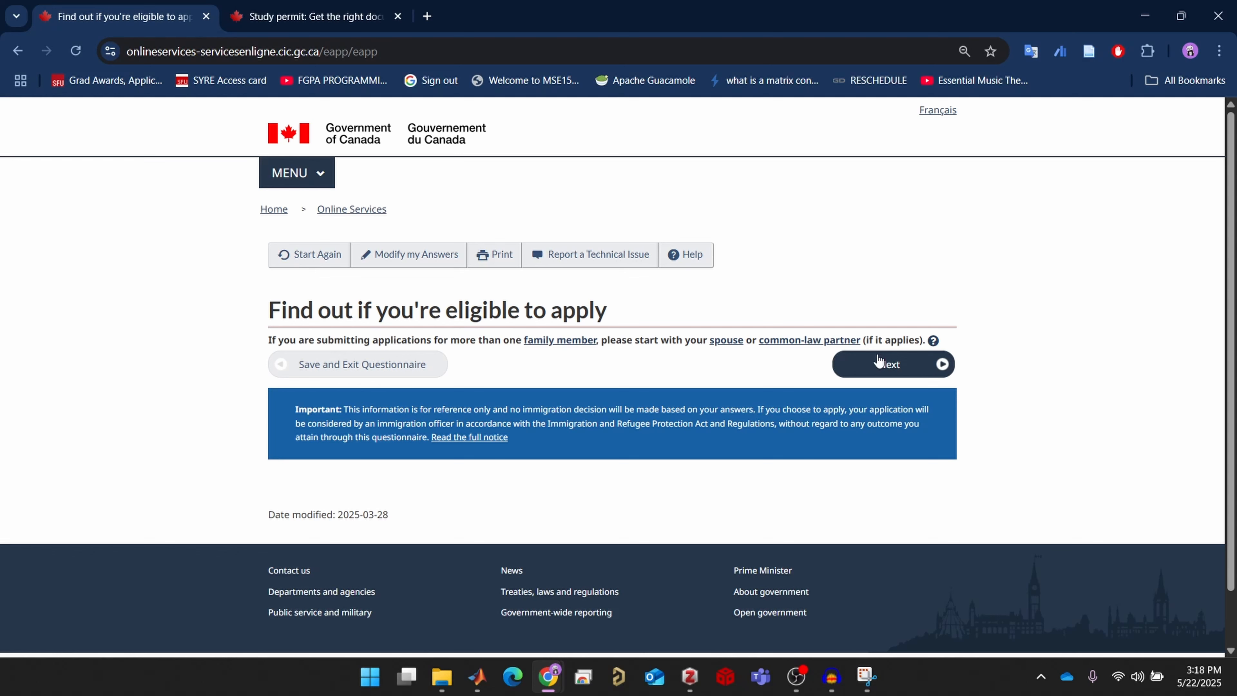
{"action": "left_click", "coordinate": [891, 366]}
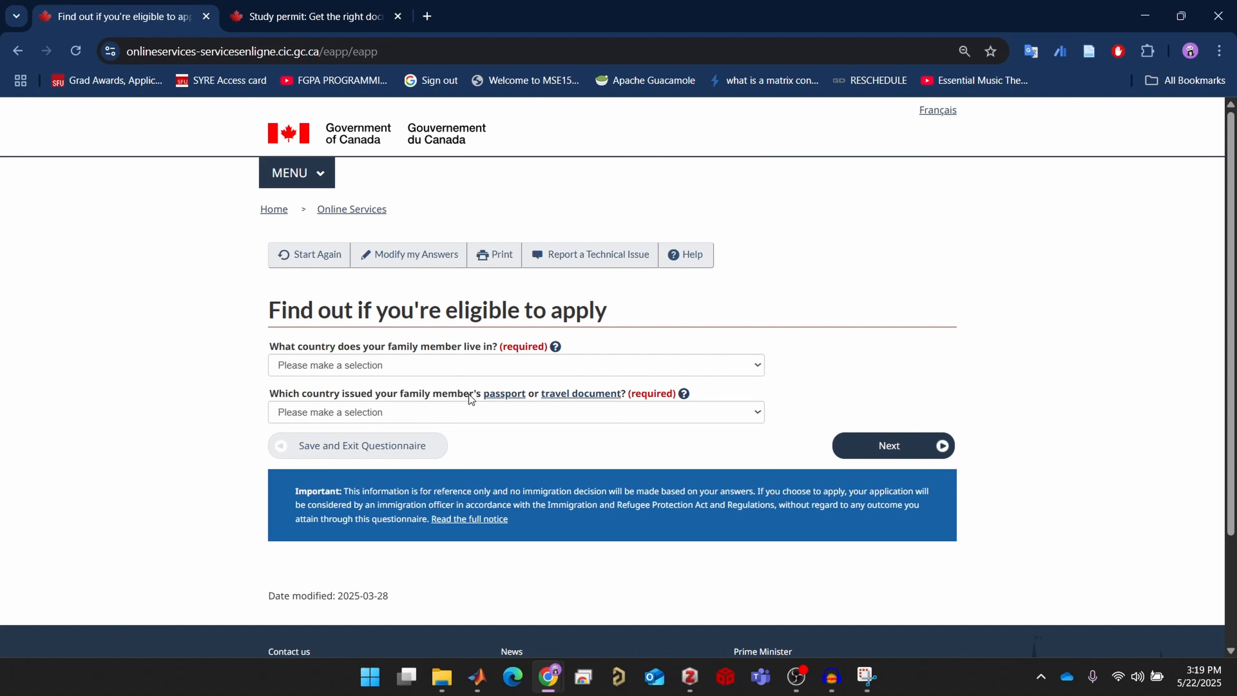
Set the family member's residence country to Canada and passport country to NPL (Nepal)
{"action": "left_click", "coordinate": [471, 370]}
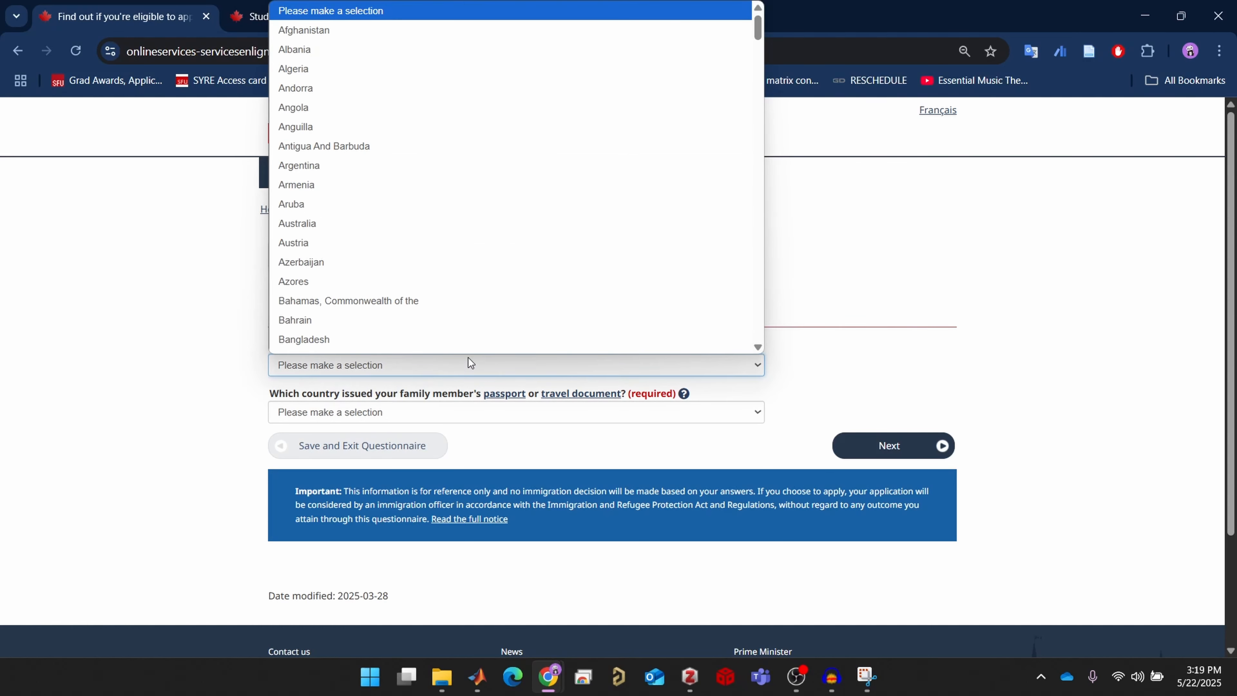
{"action": "key", "text": "c"}
{"action": "scroll", "coordinate": [453, 305], "scroll_direction": "down", "scroll_amount": 5}
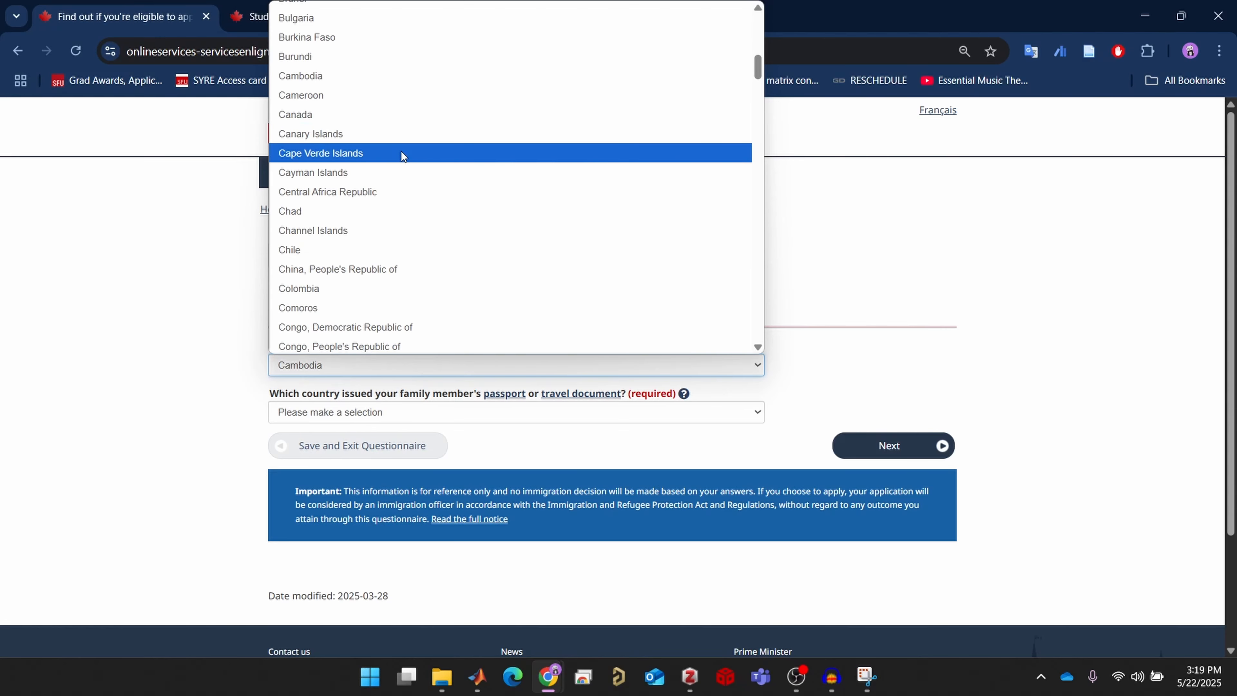
{"action": "left_click", "coordinate": [412, 115]}
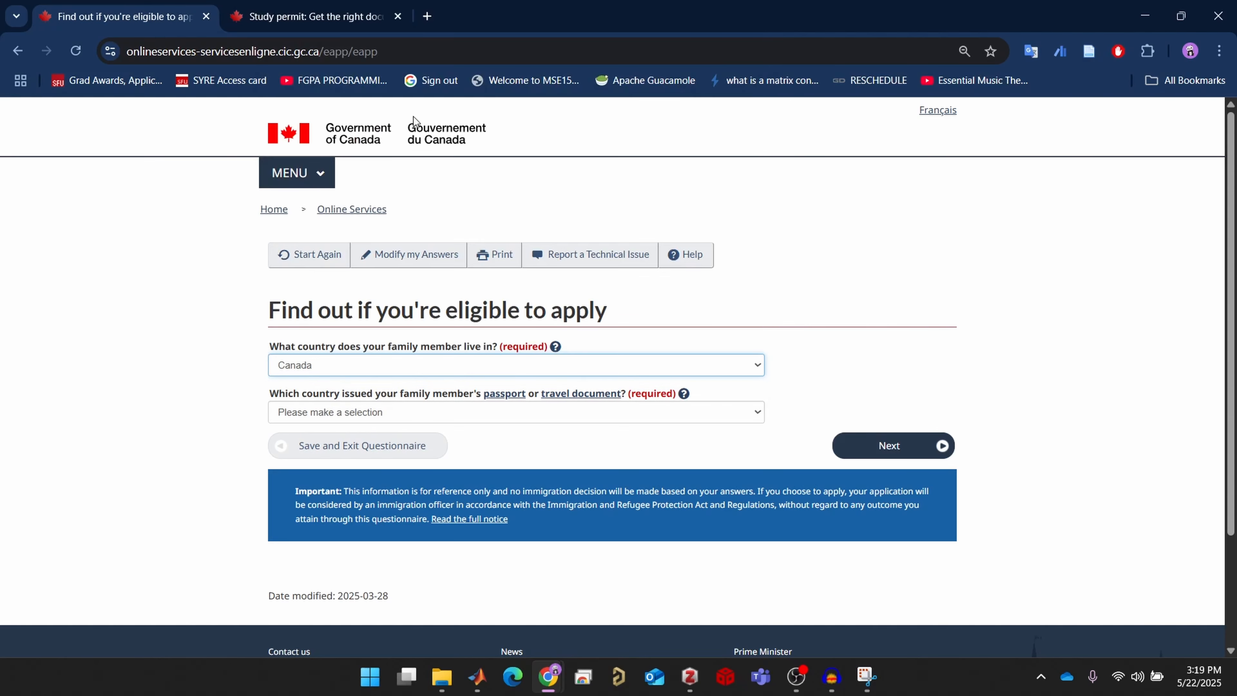
{"action": "left_click", "coordinate": [496, 418]}
{"action": "key", "text": "n"}
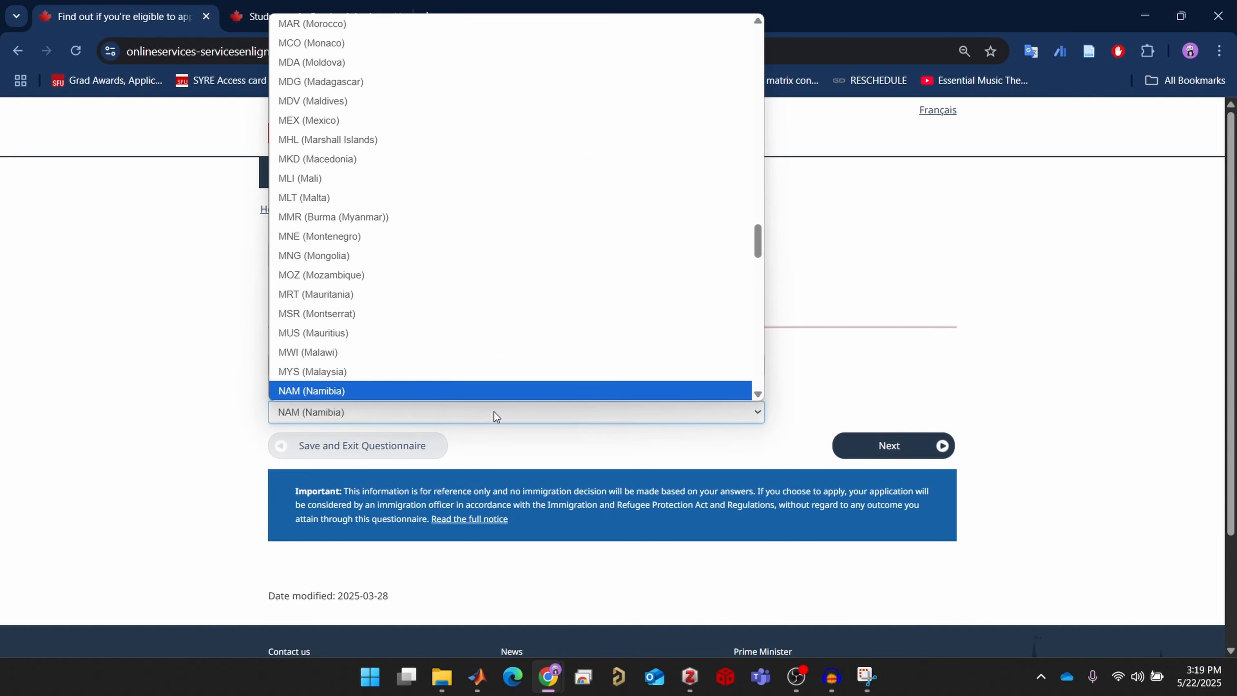
{"action": "scroll", "coordinate": [494, 353], "scroll_direction": "down", "scroll_amount": 5}
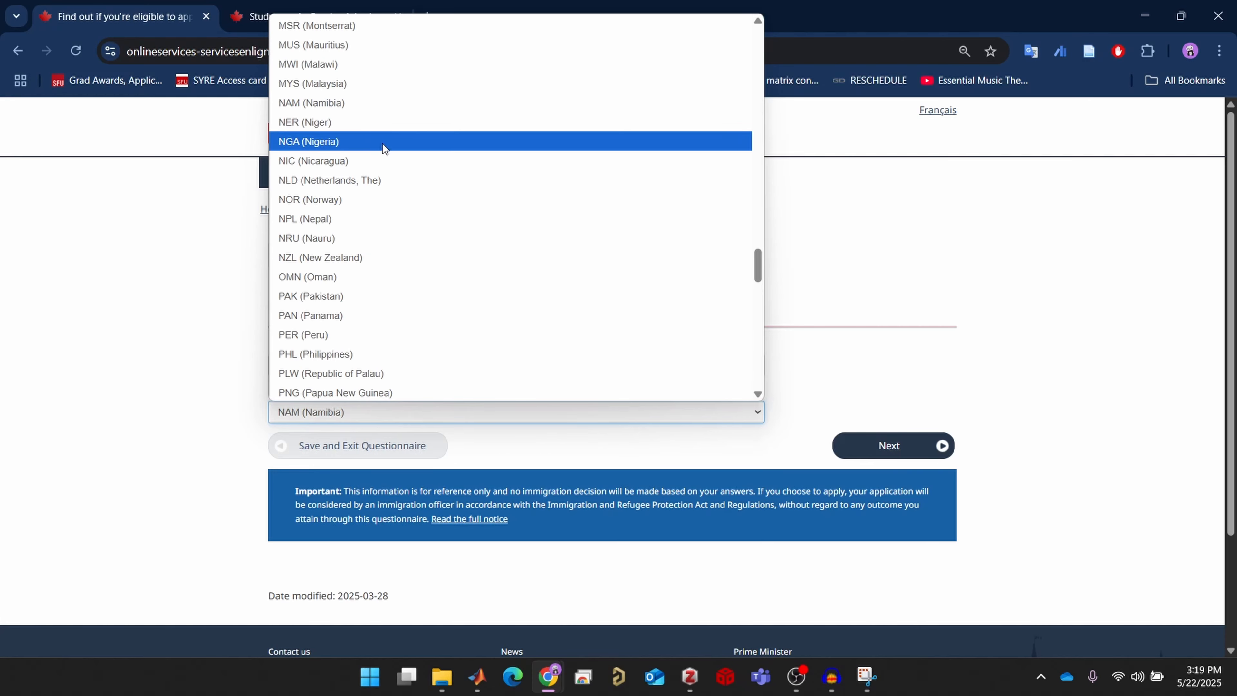
{"action": "left_click", "coordinate": [371, 219]}
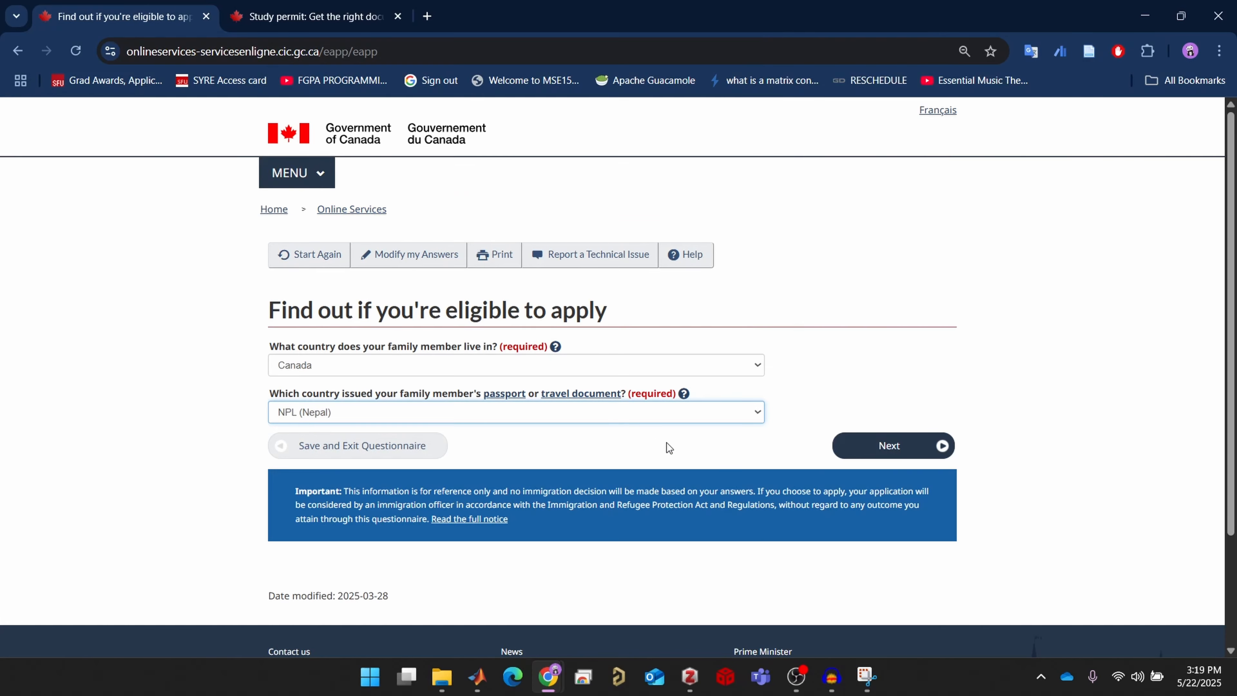
{"action": "left_click", "coordinate": [702, 449]}
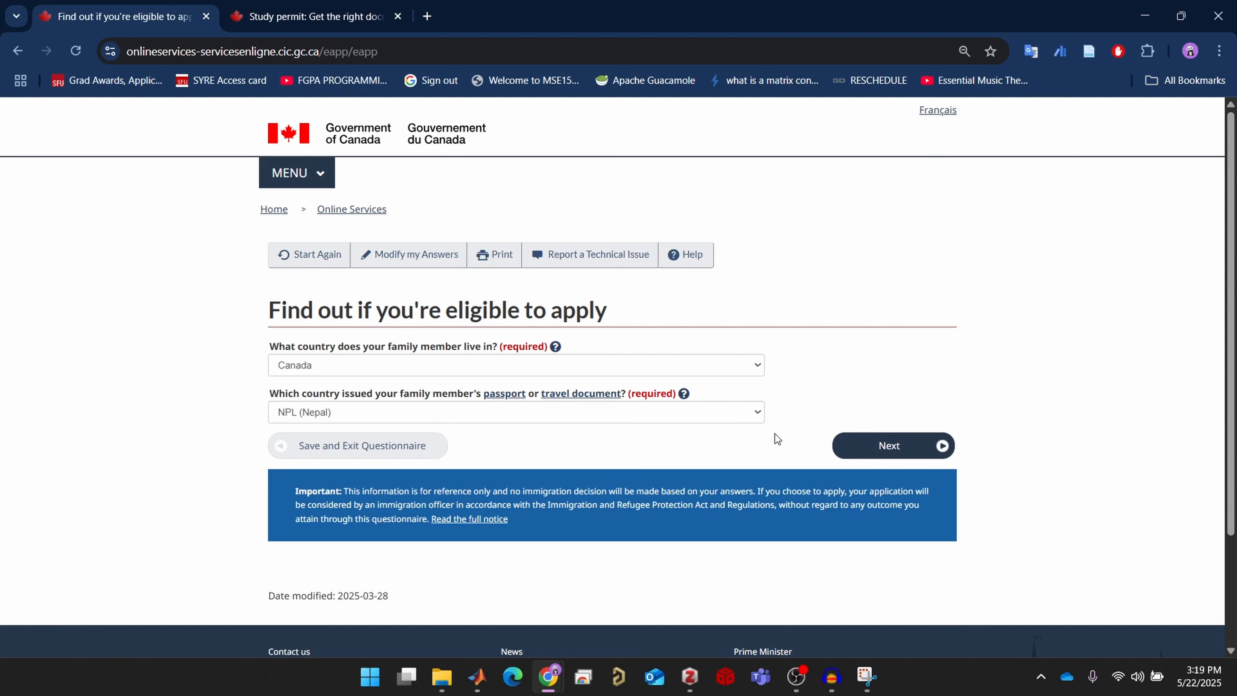
Submit the country answers and answer No to the family member holding a Green Card
{"action": "left_click", "coordinate": [900, 444]}
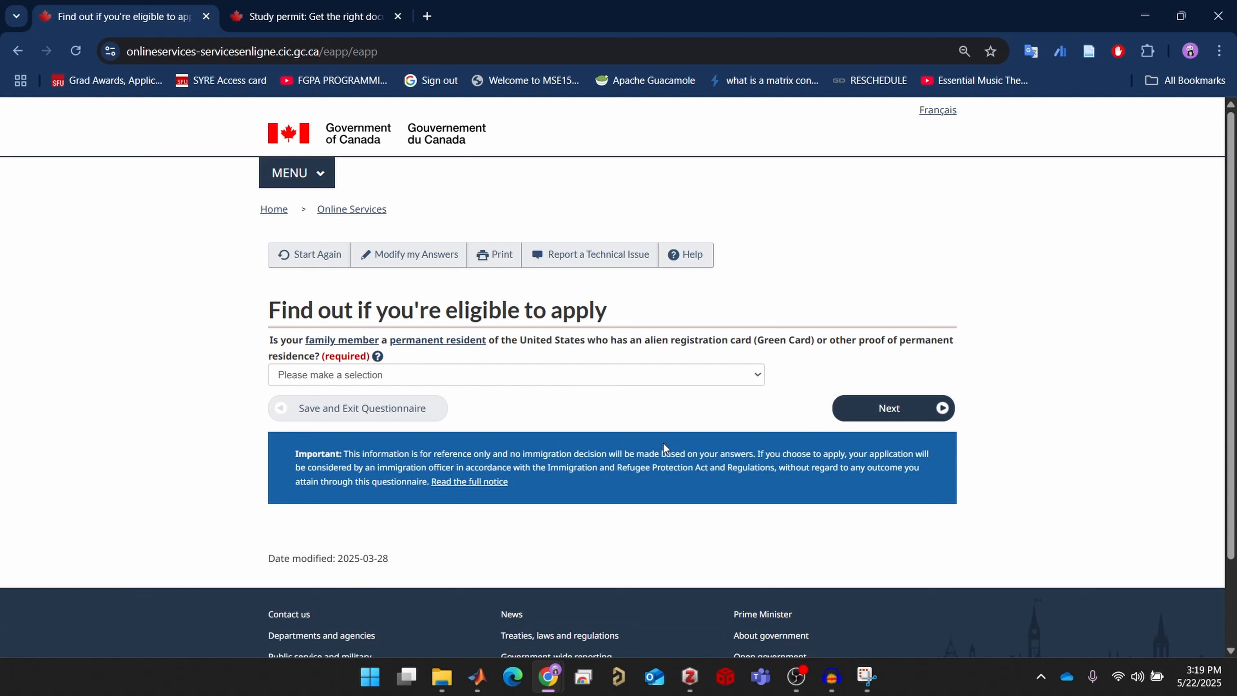
{"action": "left_click", "coordinate": [712, 379]}
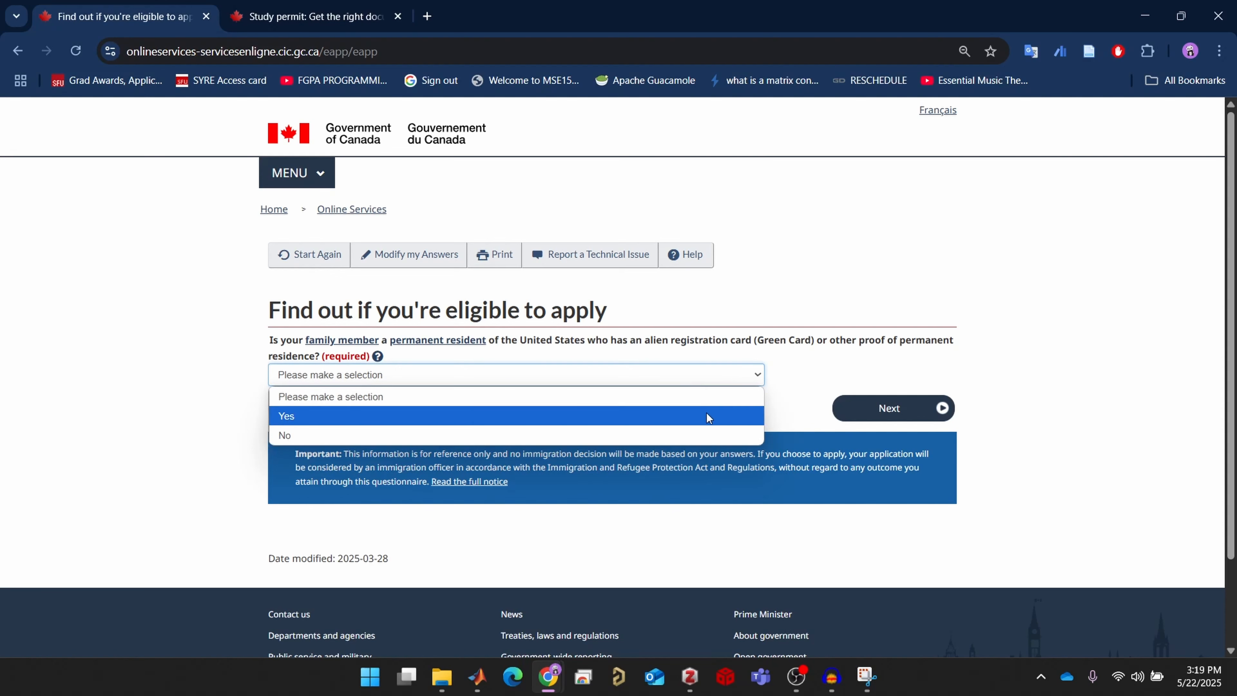
{"action": "left_click", "coordinate": [700, 436]}
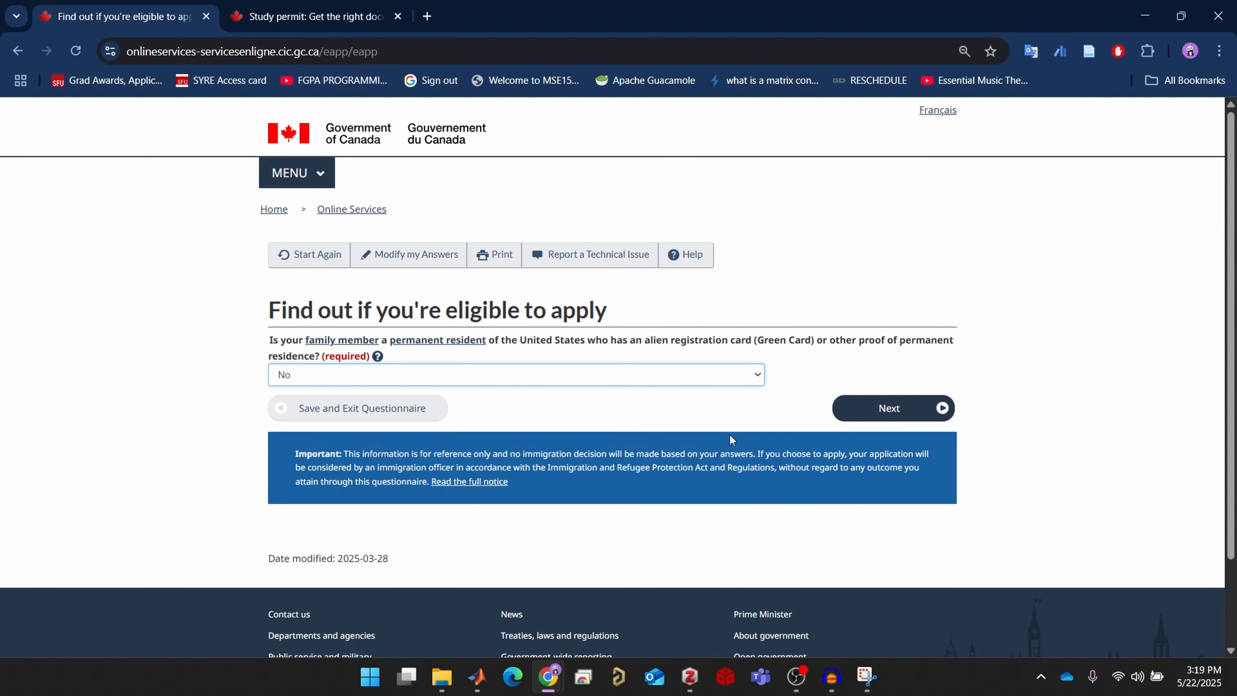
{"action": "left_click", "coordinate": [898, 409]}
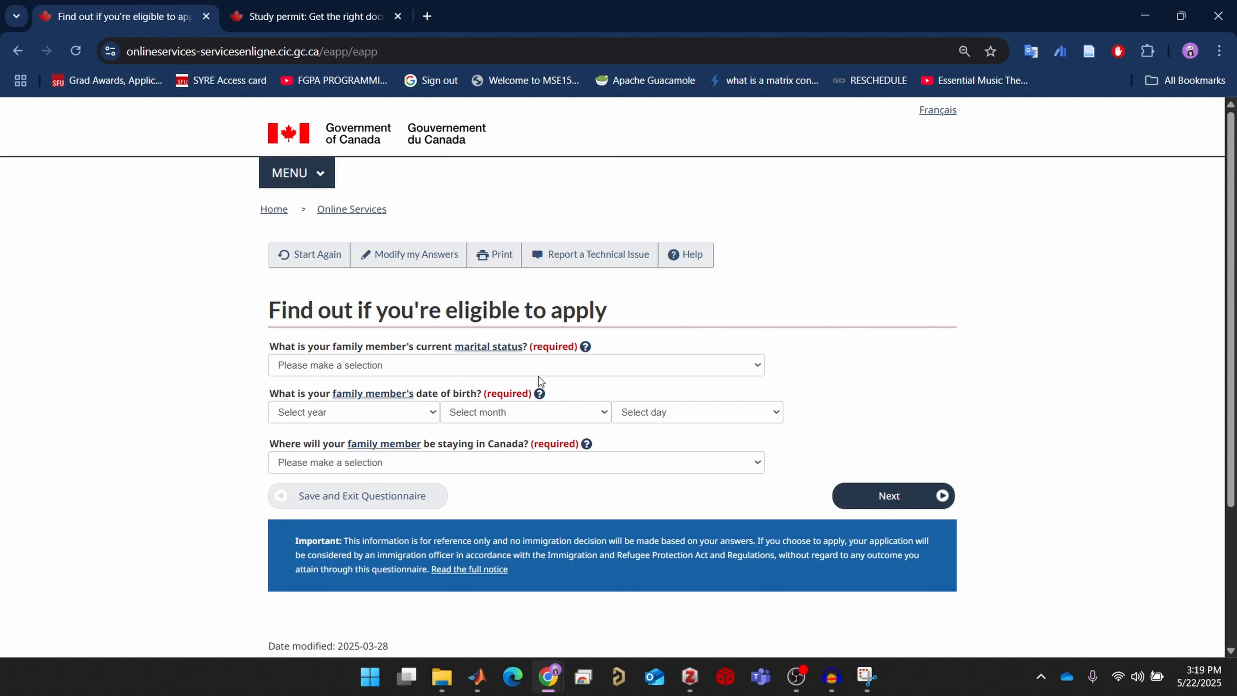
{"action": "left_click", "coordinate": [454, 363]}
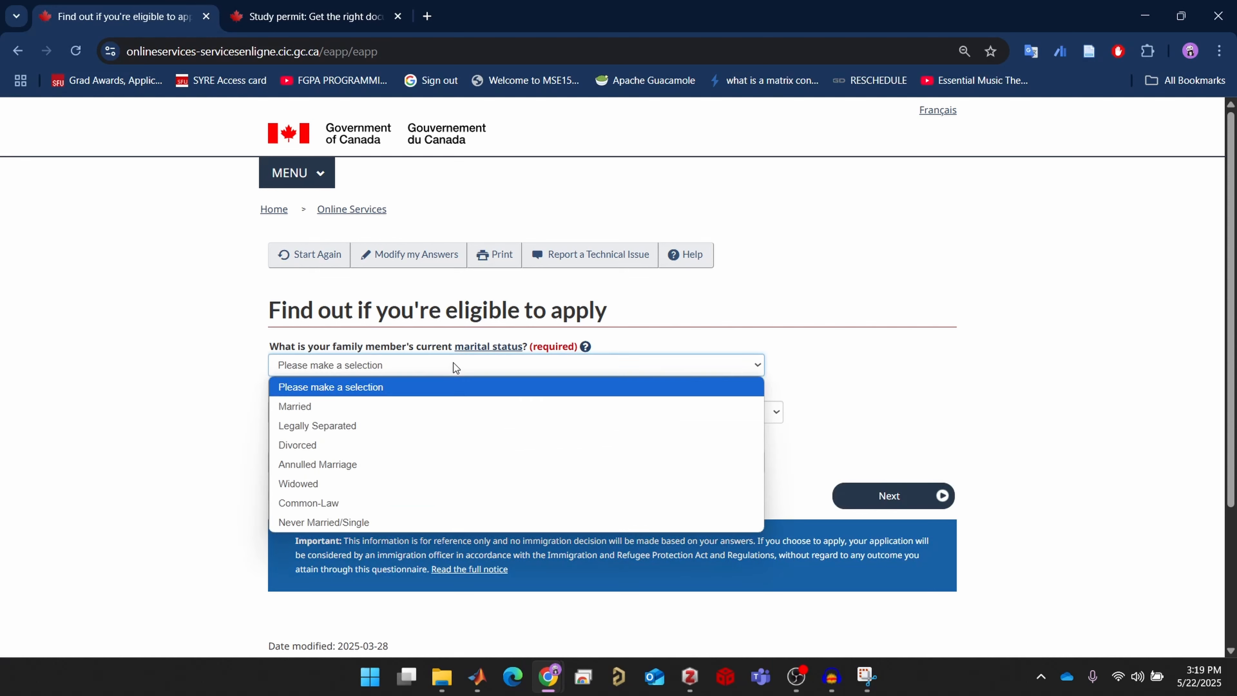
{"action": "left_click", "coordinate": [421, 406]}
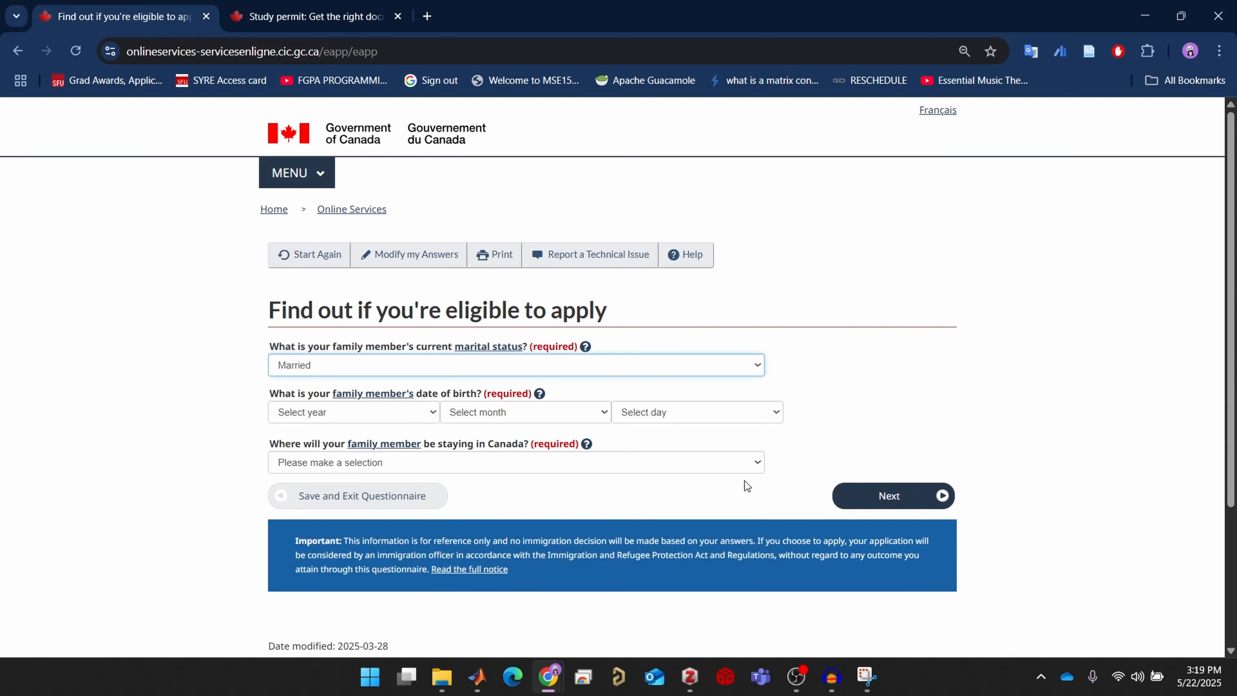
{"action": "left_click", "coordinate": [660, 420]}
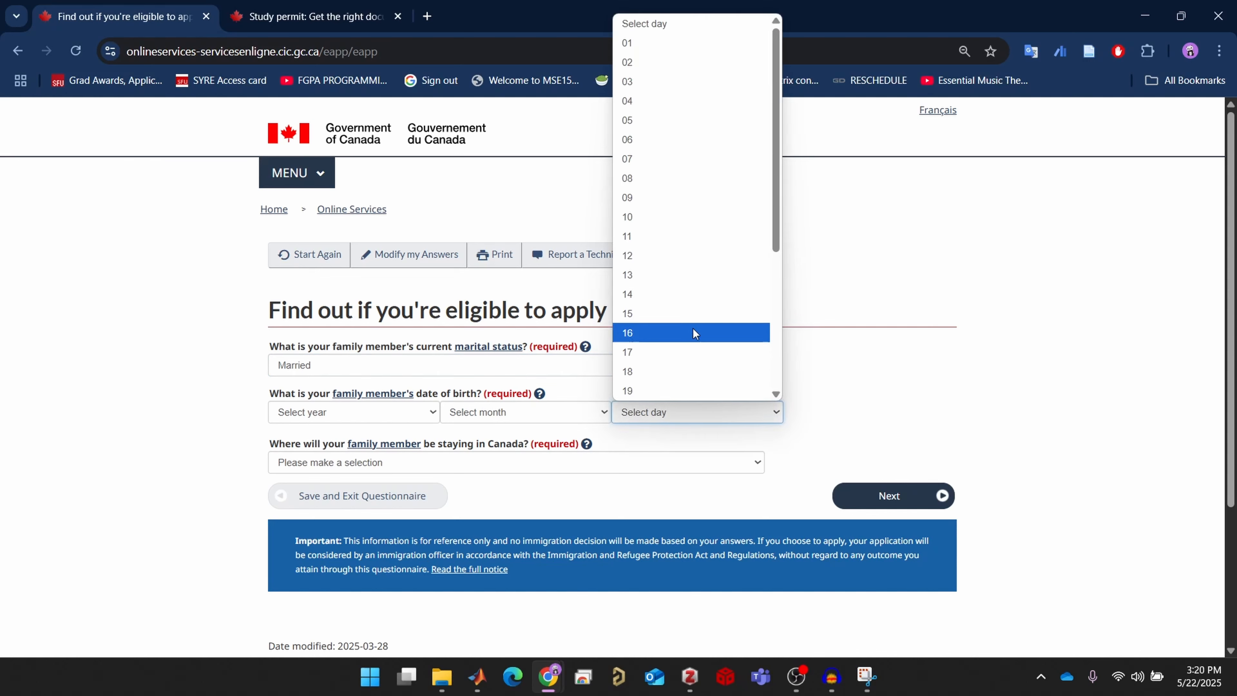
{"action": "left_click", "coordinate": [692, 271]}
{"action": "left_click", "coordinate": [502, 410]}
{"action": "left_click", "coordinate": [495, 350]}
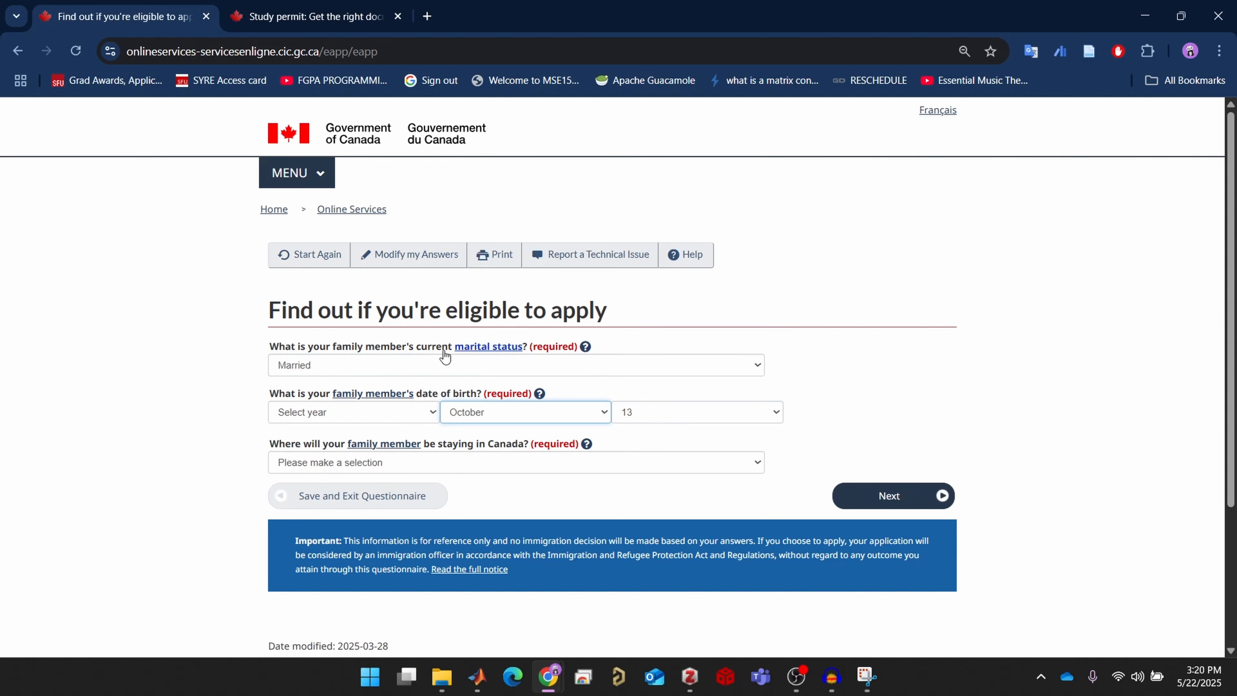
{"action": "left_click", "coordinate": [414, 416]}
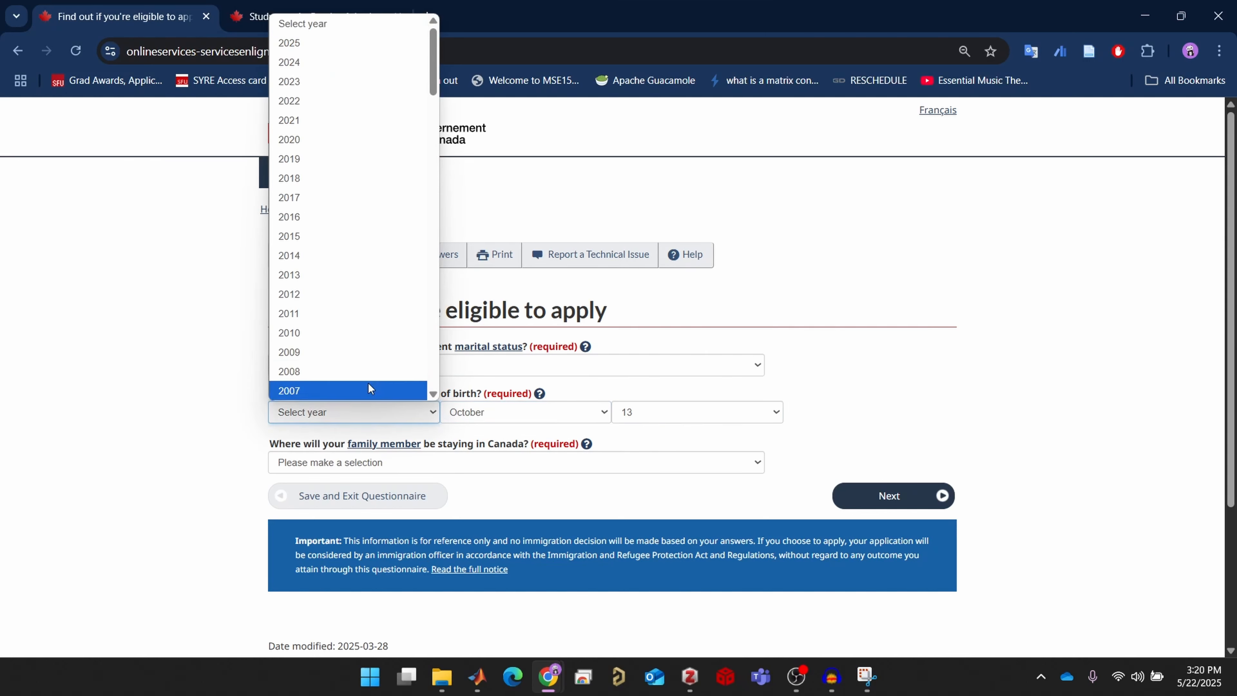
{"action": "scroll", "coordinate": [361, 302], "scroll_direction": "down", "scroll_amount": 5}
{"action": "left_click", "coordinate": [343, 214]}
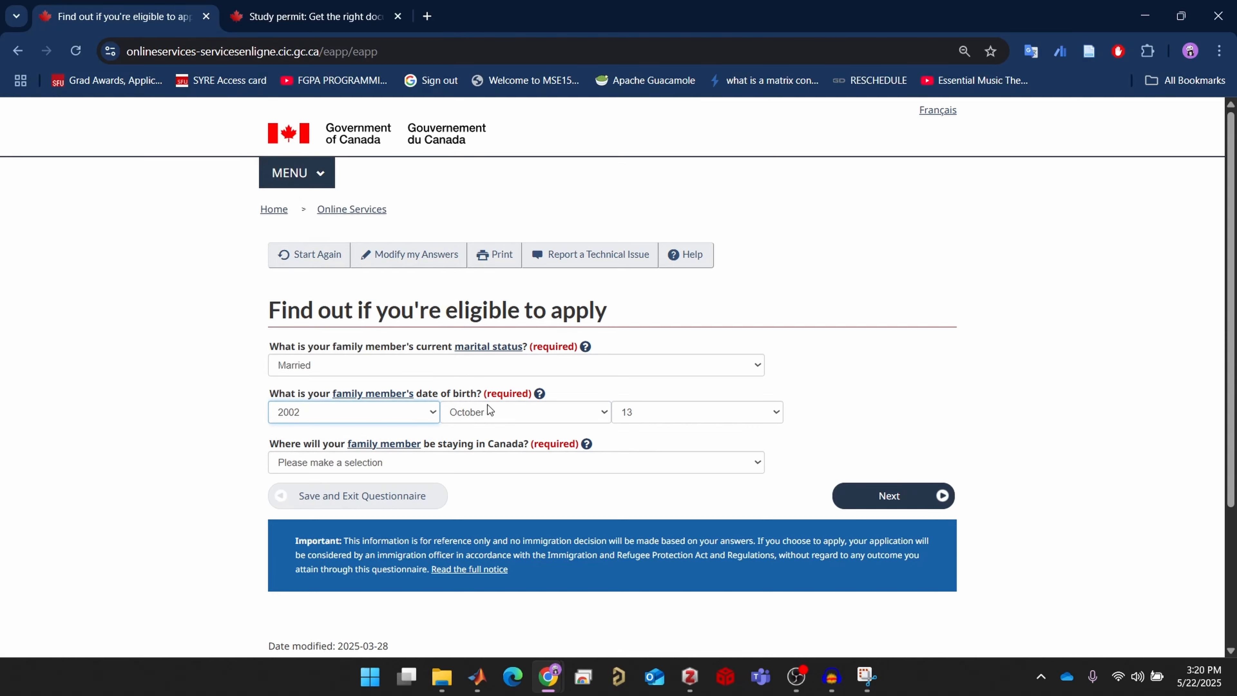
{"action": "left_click", "coordinate": [547, 463]}
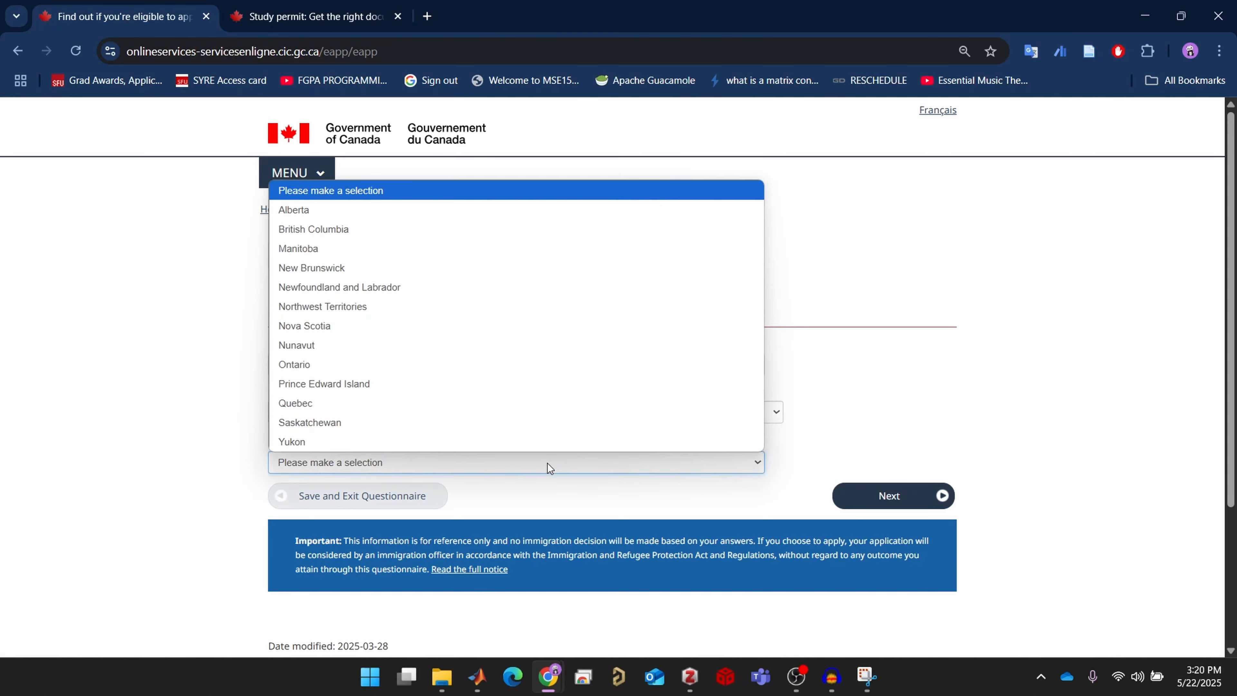
{"action": "left_click", "coordinate": [371, 235]}
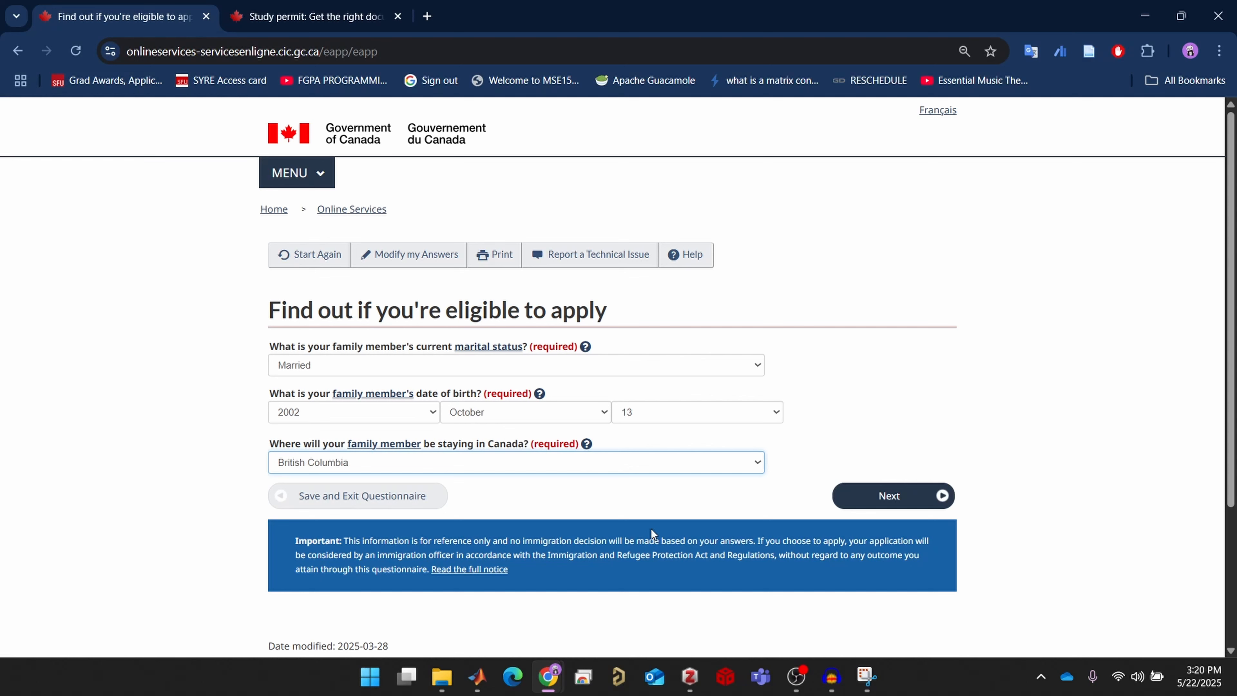
{"action": "left_click", "coordinate": [875, 498]}
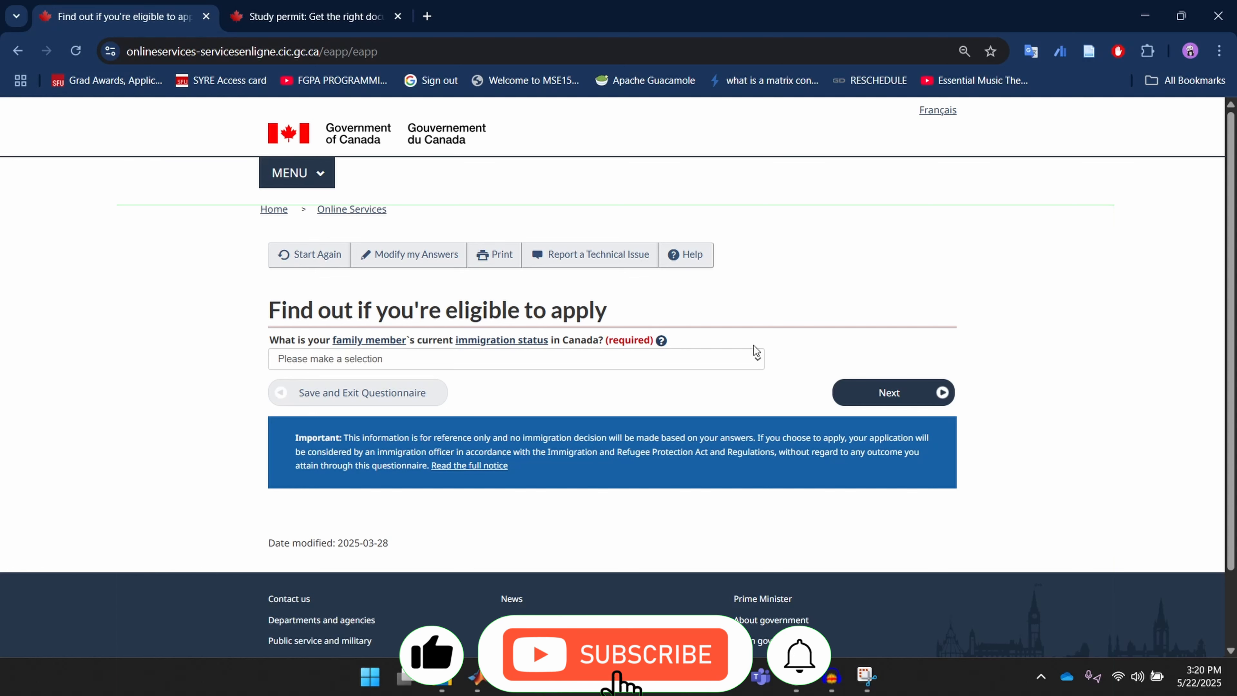
Set the family member's immigration status to Worker
{"action": "left_click", "coordinate": [753, 359]}
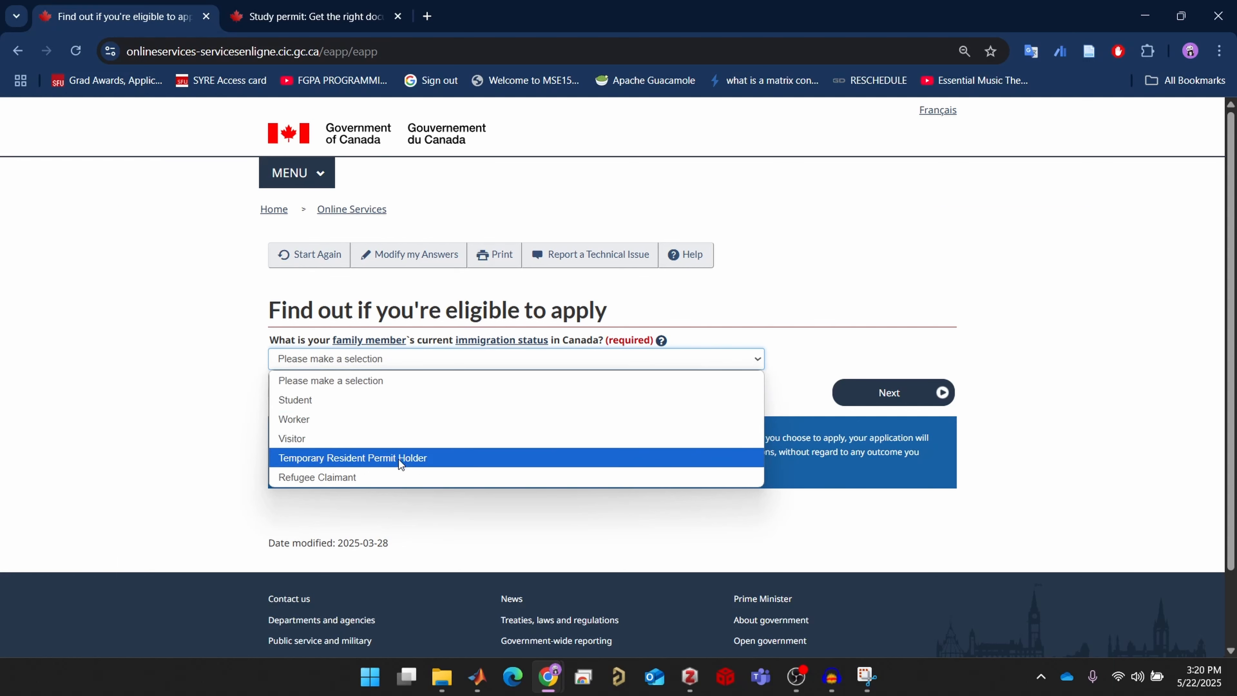
{"action": "left_click", "coordinate": [306, 422]}
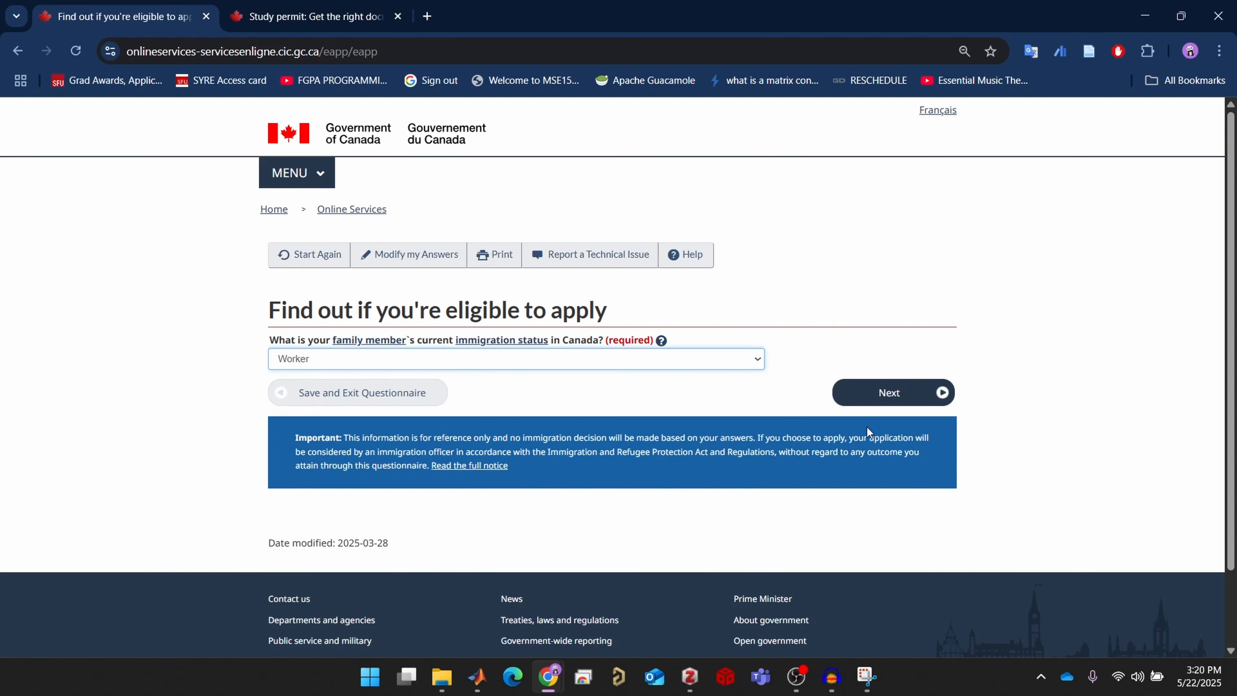
{"action": "left_click", "coordinate": [881, 393]}
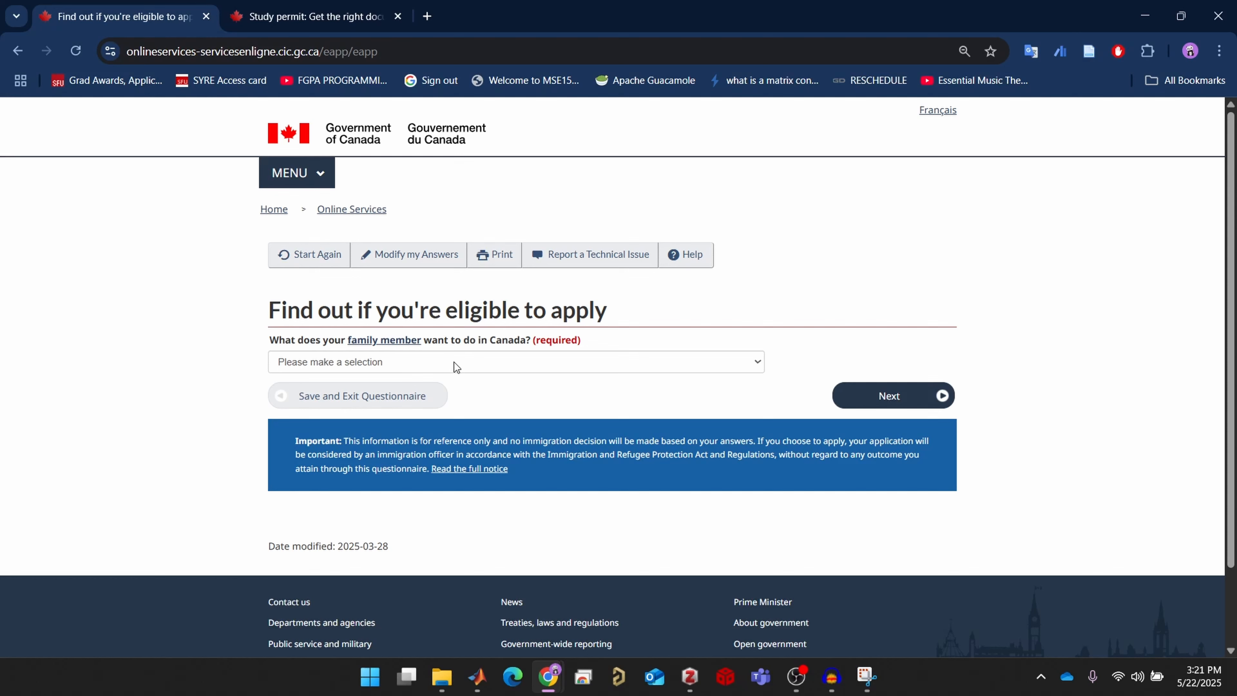
Choose 'Apply for or extend an open work permit' as what the family member wants to do
{"action": "left_click", "coordinate": [457, 367]}
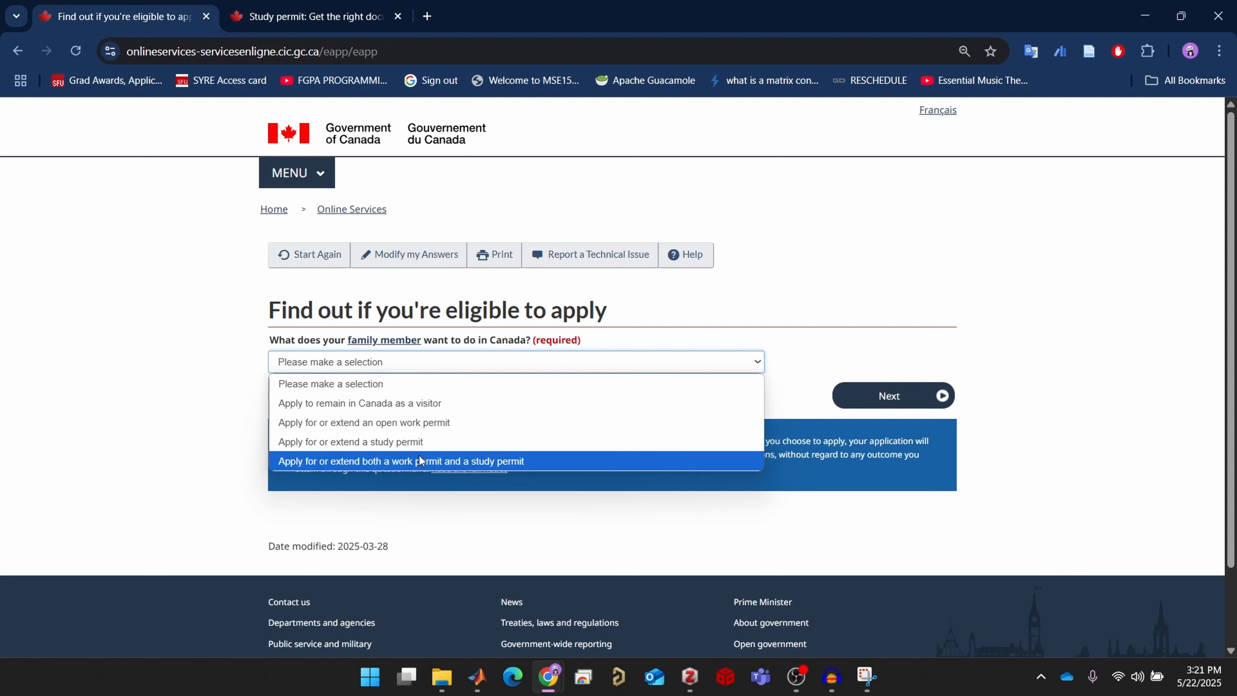
{"action": "left_click", "coordinate": [428, 427]}
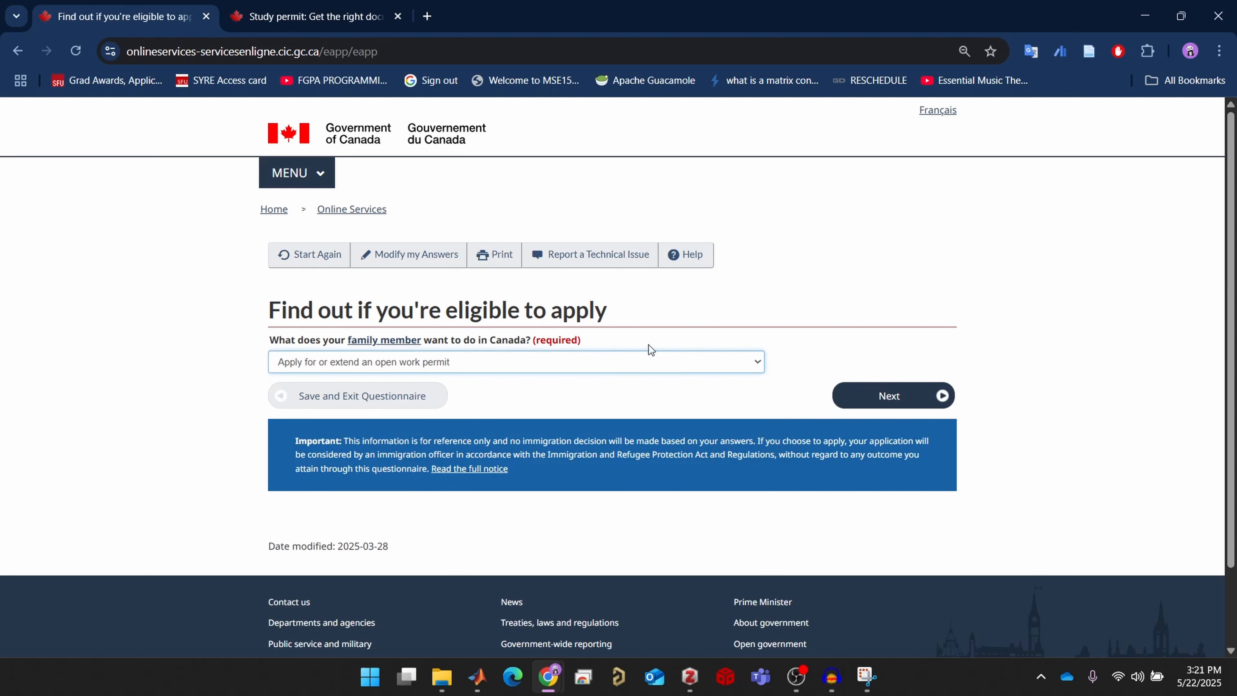
{"action": "left_click", "coordinate": [865, 399]}
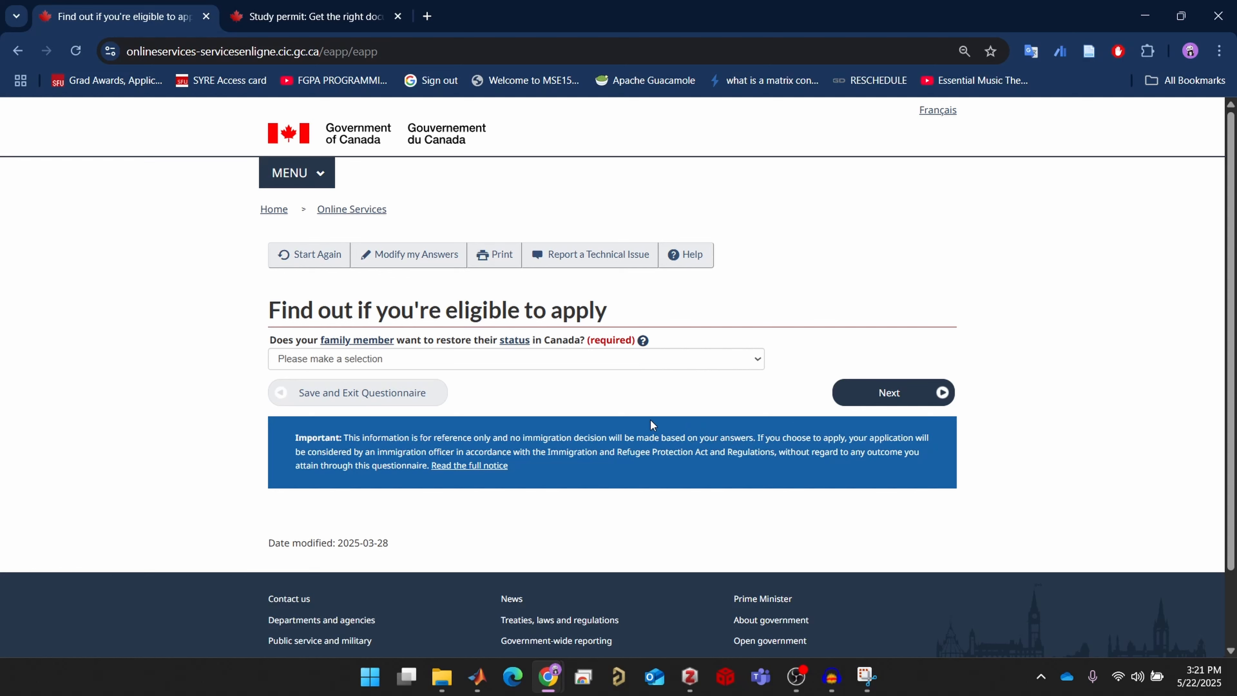
{"action": "left_click", "coordinate": [692, 361]}
Answer No to restoring the family member's status and No to a recent medical exam
{"action": "left_click", "coordinate": [565, 420]}
{"action": "left_click", "coordinate": [883, 392]}
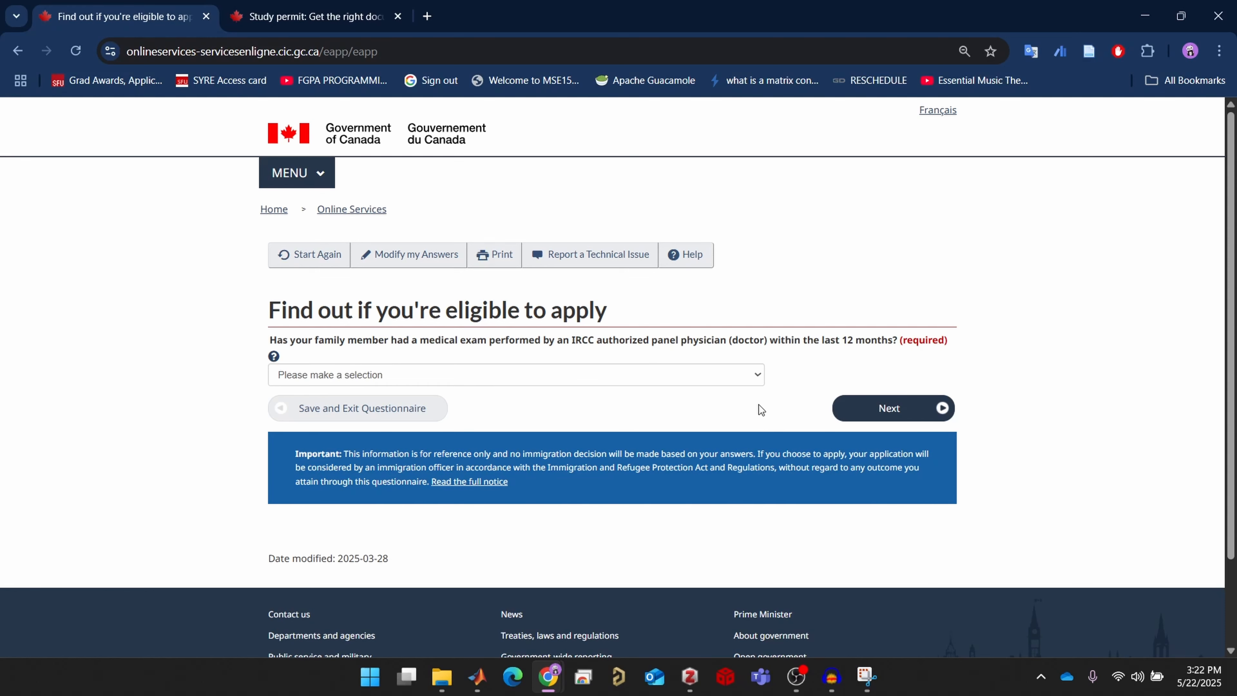
{"action": "left_click", "coordinate": [735, 375]}
{"action": "left_click", "coordinate": [623, 431]}
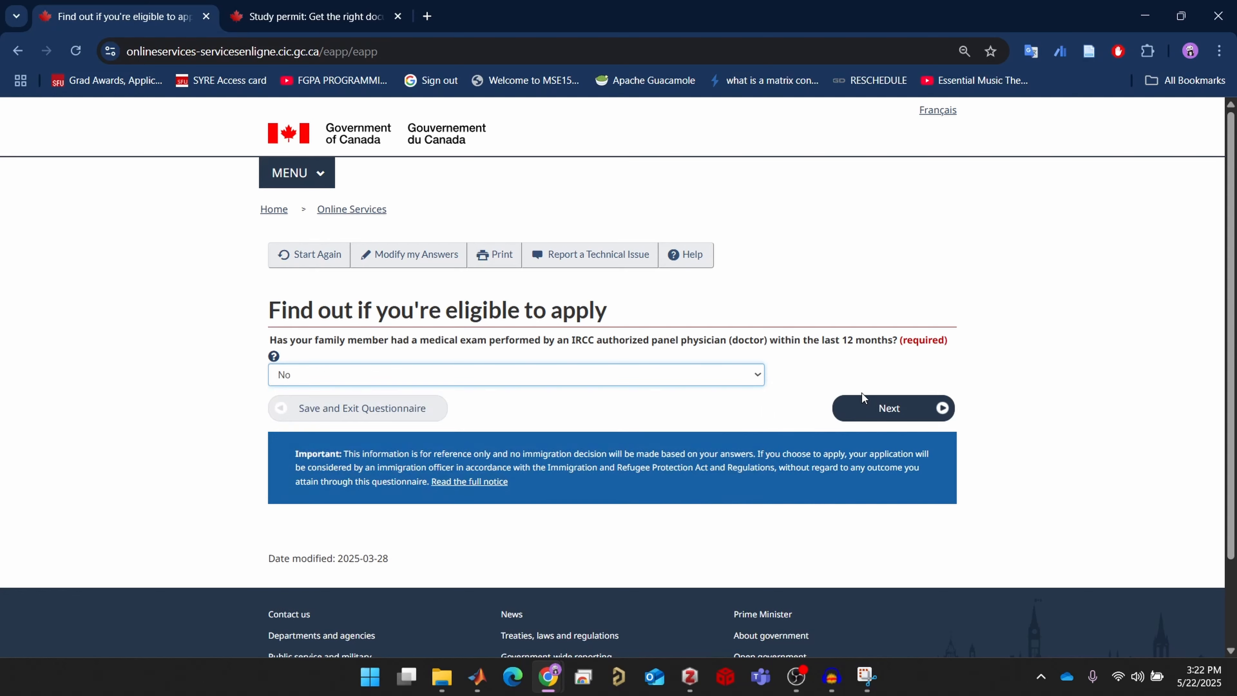
{"action": "left_click", "coordinate": [865, 410]}
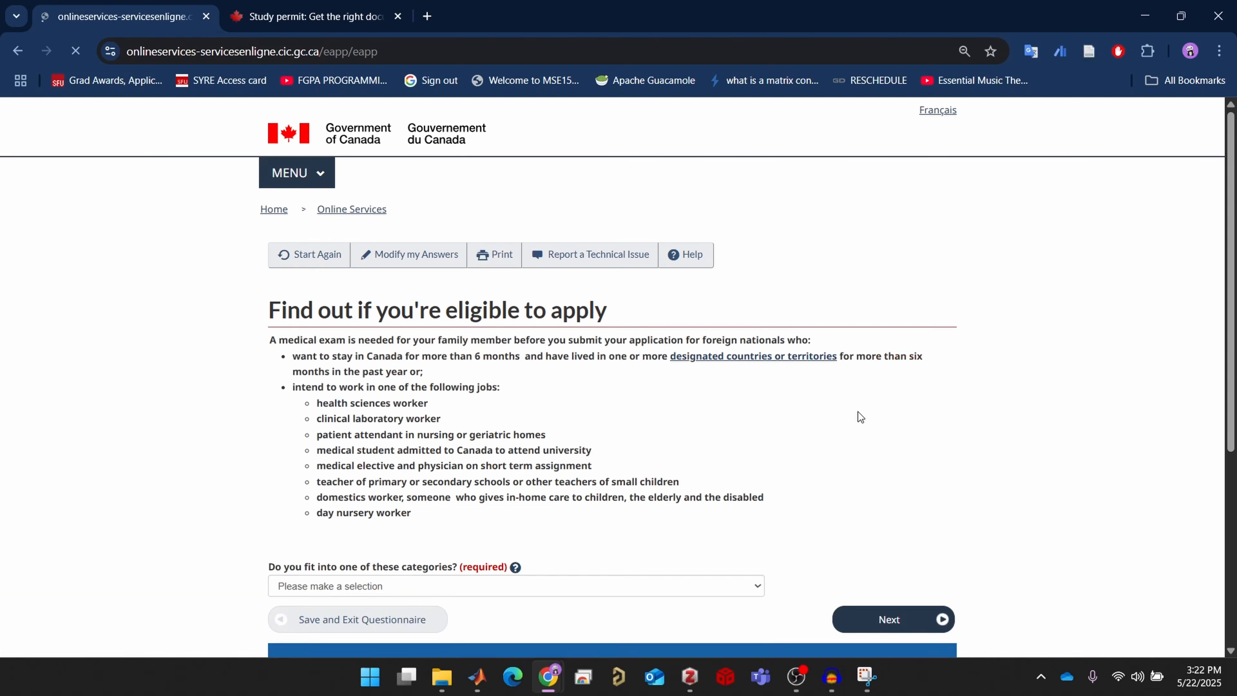
Answer No to fitting the listed categories and No to working in the listed jobs
{"action": "scroll", "coordinate": [852, 426], "scroll_direction": "down", "scroll_amount": 2}
{"action": "left_click", "coordinate": [595, 453]}
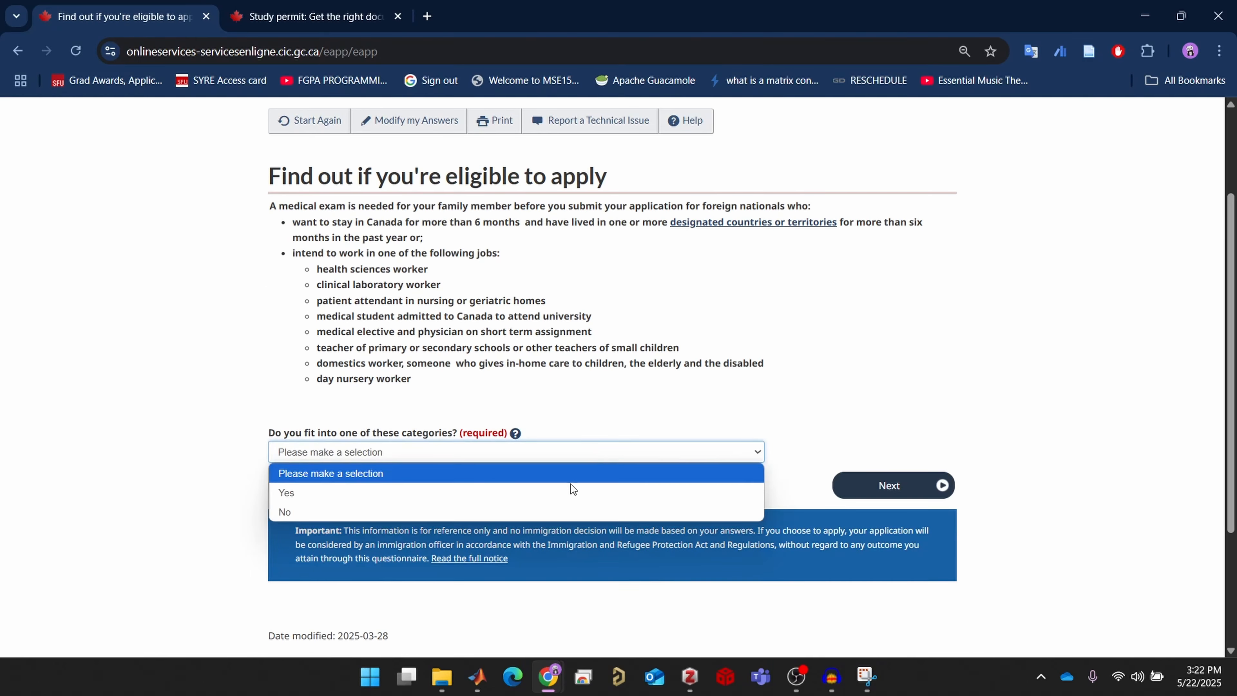
{"action": "left_click", "coordinate": [559, 508]}
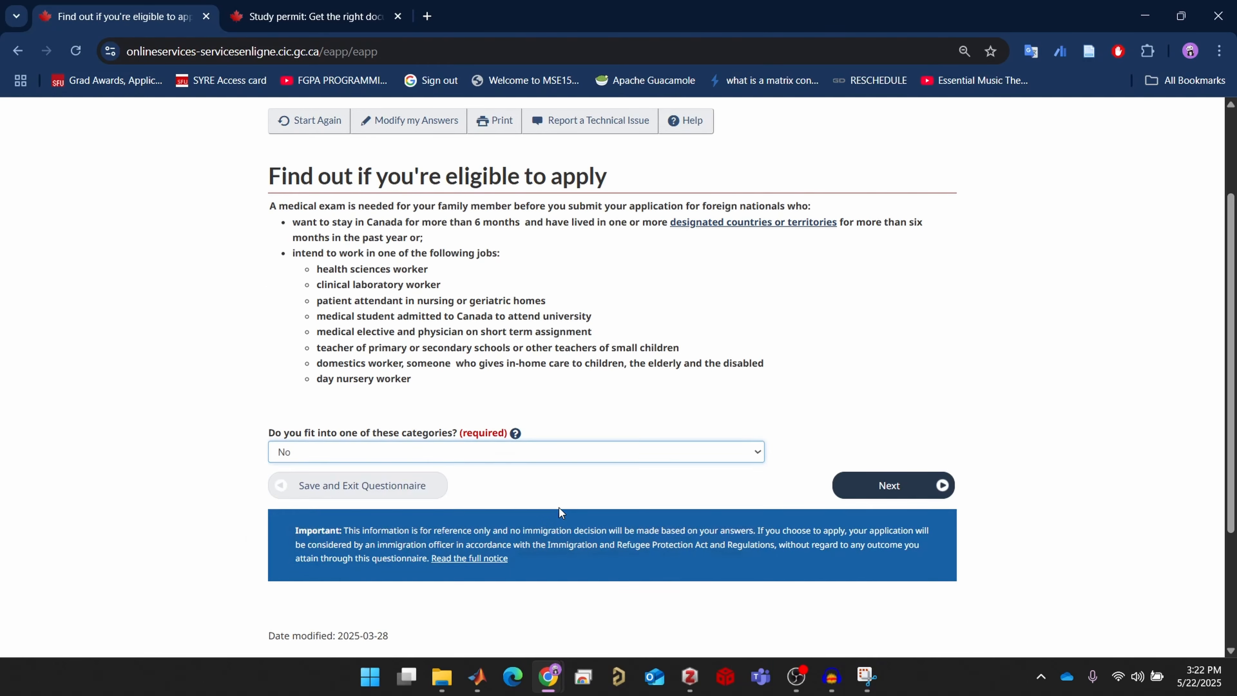
{"action": "left_click", "coordinate": [923, 483]}
{"action": "scroll", "coordinate": [629, 434], "scroll_direction": "down", "scroll_amount": 2}
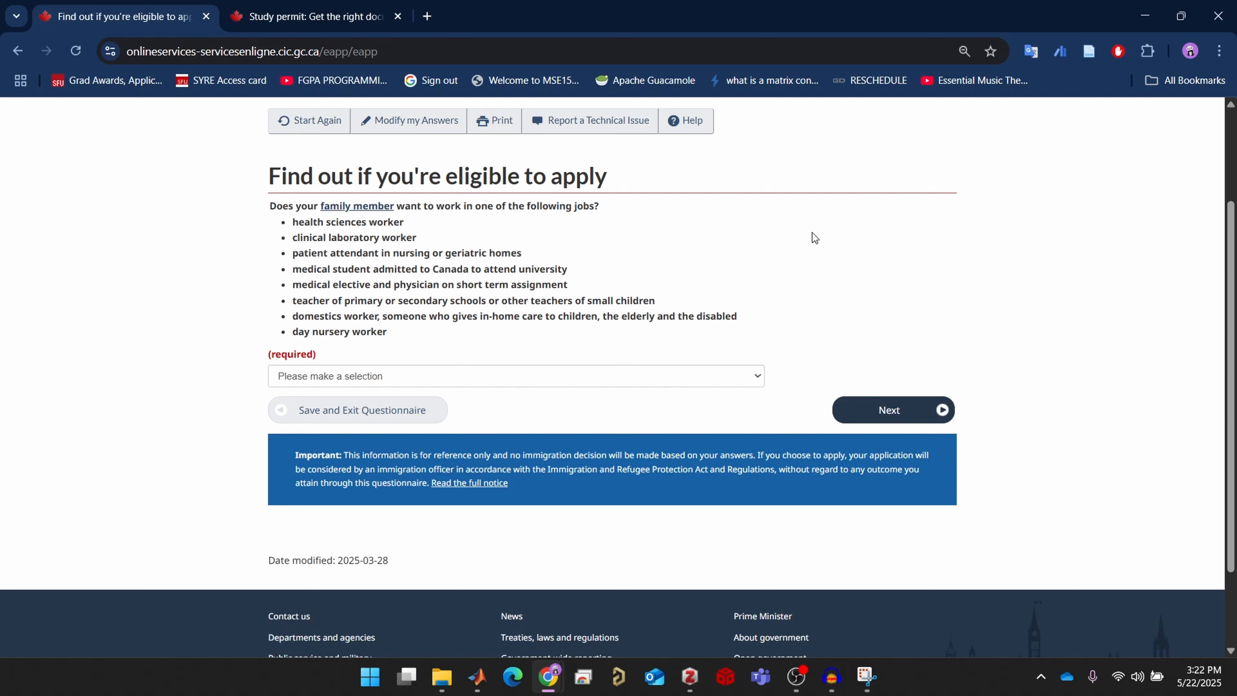
{"action": "left_click", "coordinate": [743, 375]}
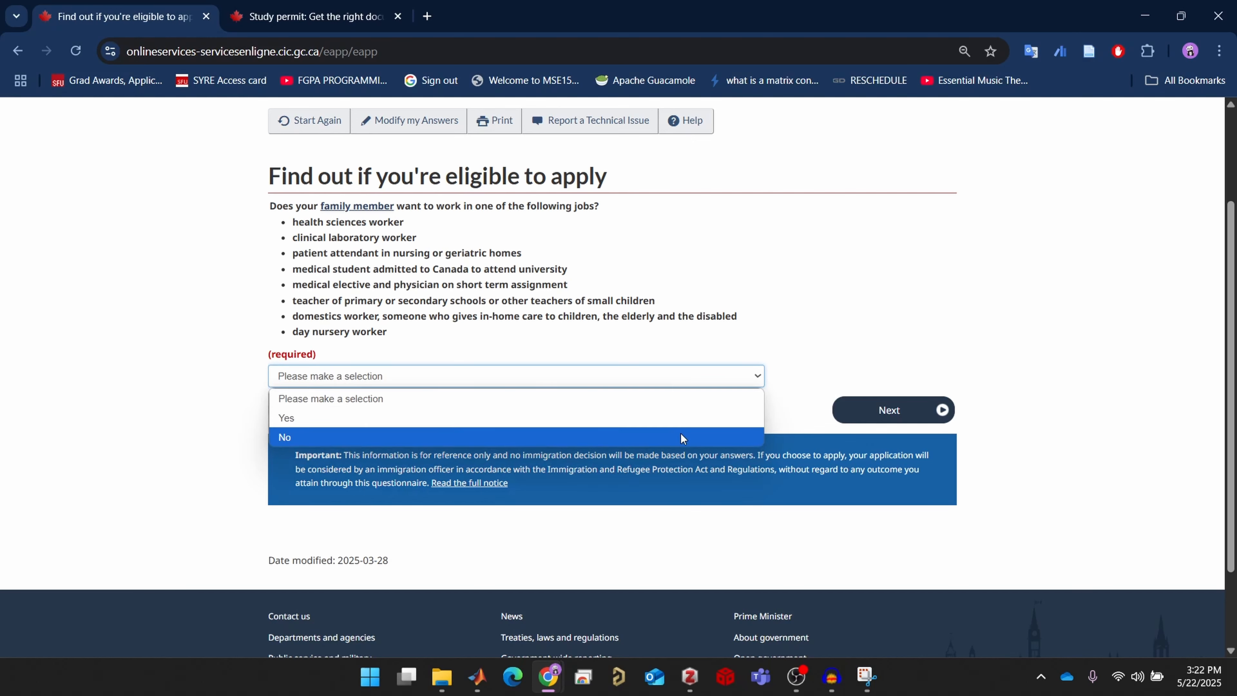
{"action": "left_click", "coordinate": [680, 437]}
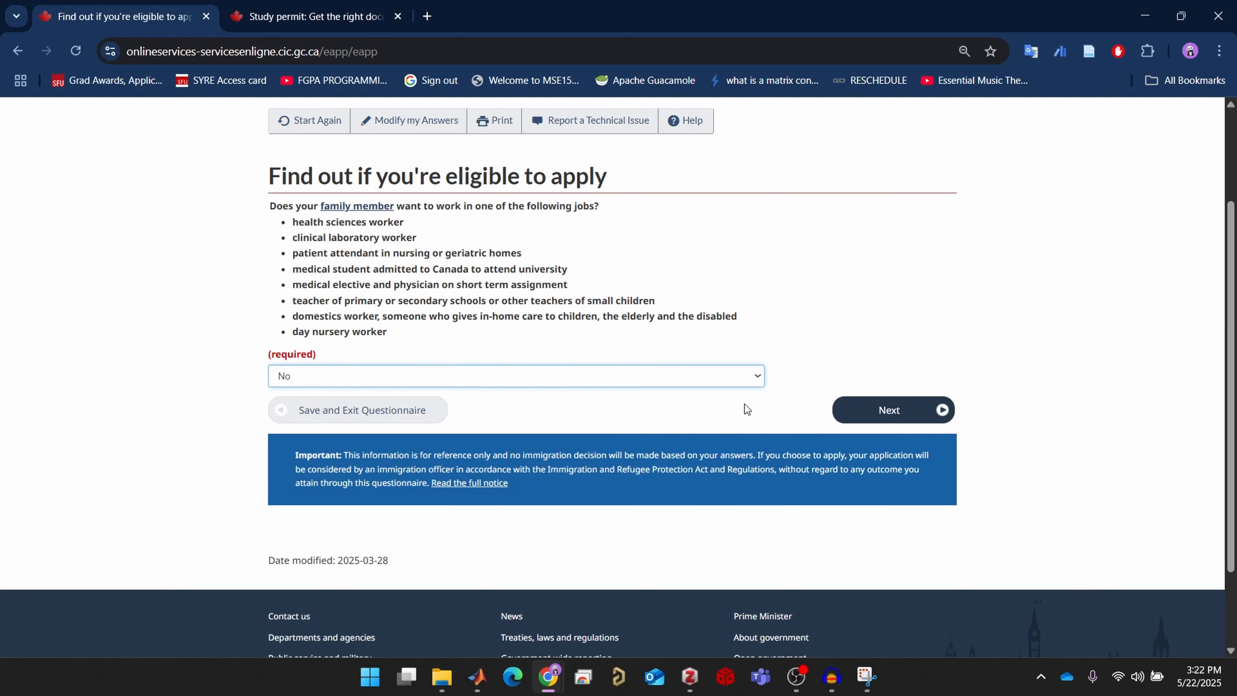
{"action": "left_click", "coordinate": [873, 410]}
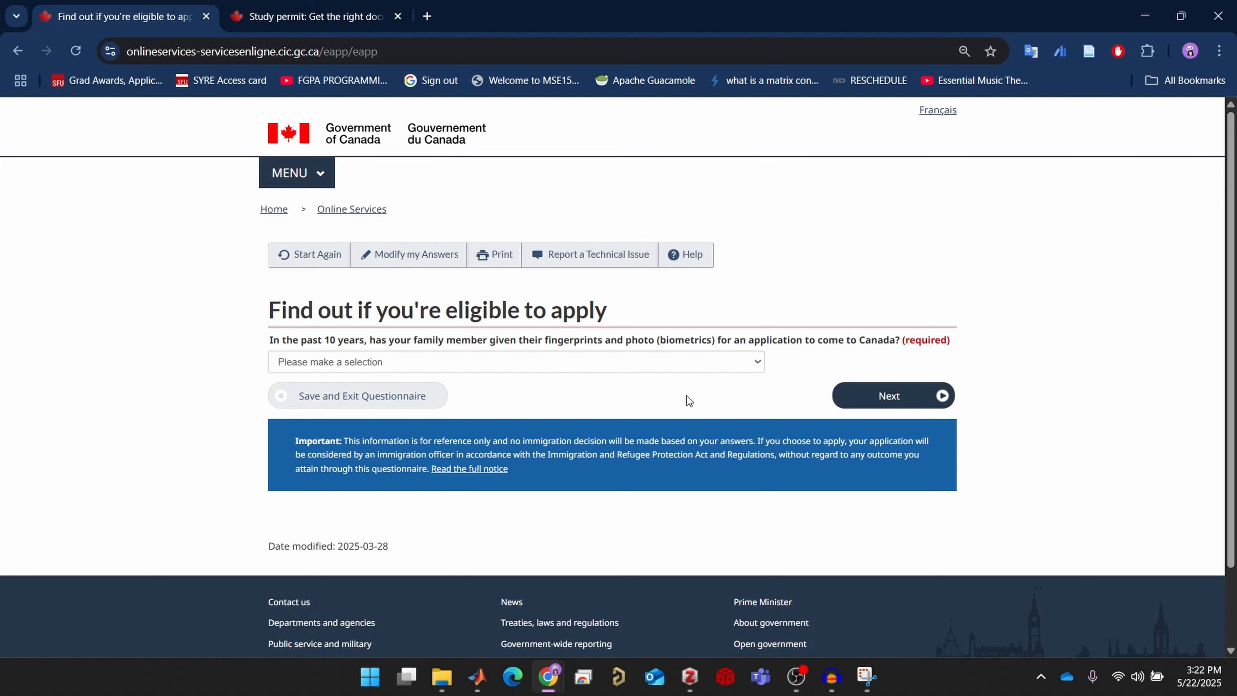
Answer Yes to biometrics given and choose to pay the family member's fees
{"action": "left_click", "coordinate": [706, 367]}
{"action": "left_click", "coordinate": [715, 407]}
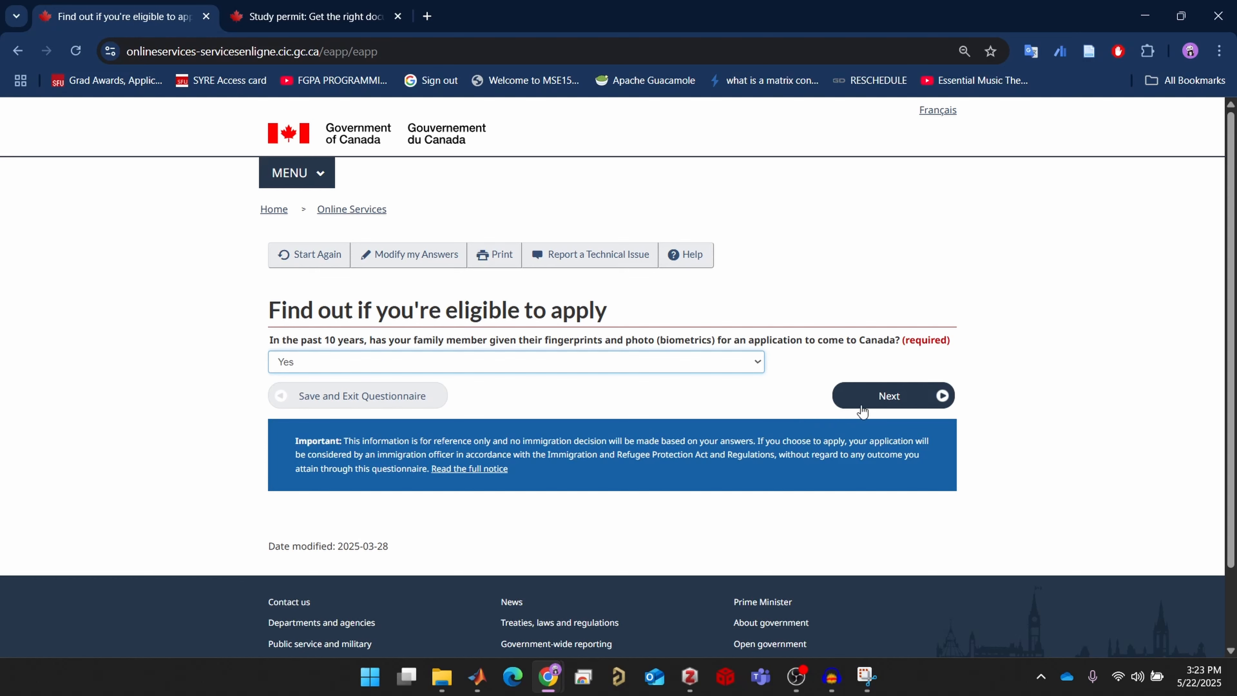
{"action": "left_click", "coordinate": [903, 397]}
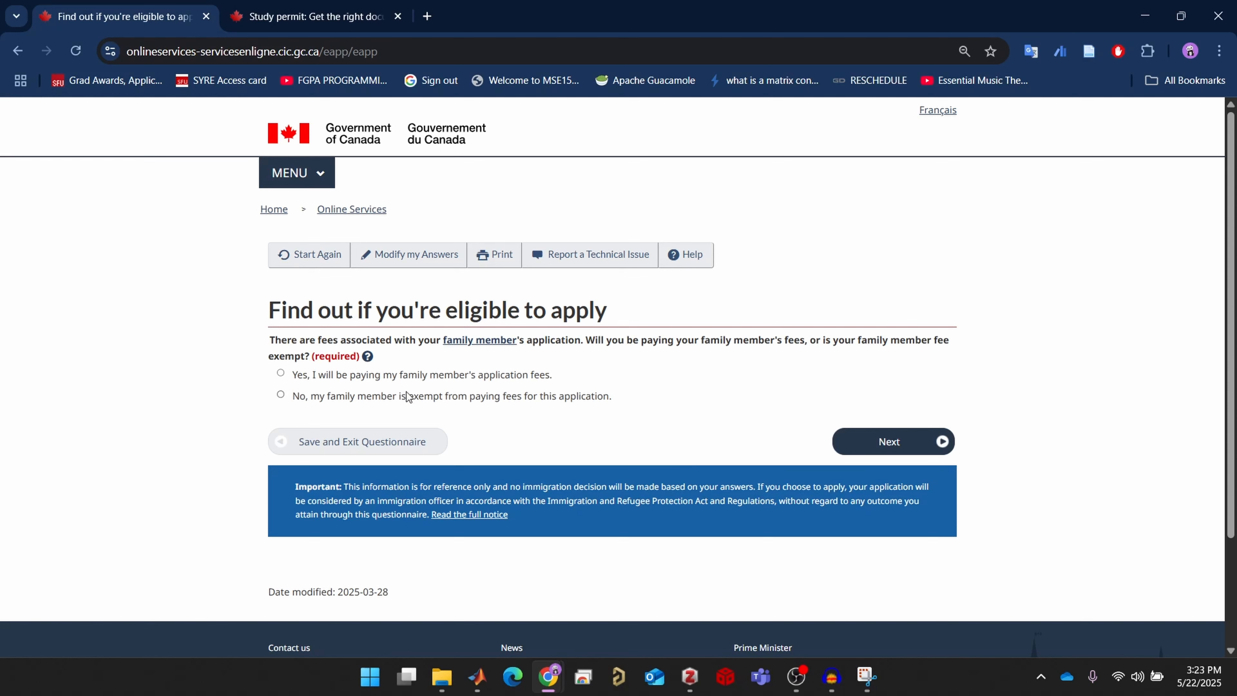
{"action": "left_click", "coordinate": [292, 372]}
{"action": "left_click", "coordinate": [920, 447]}
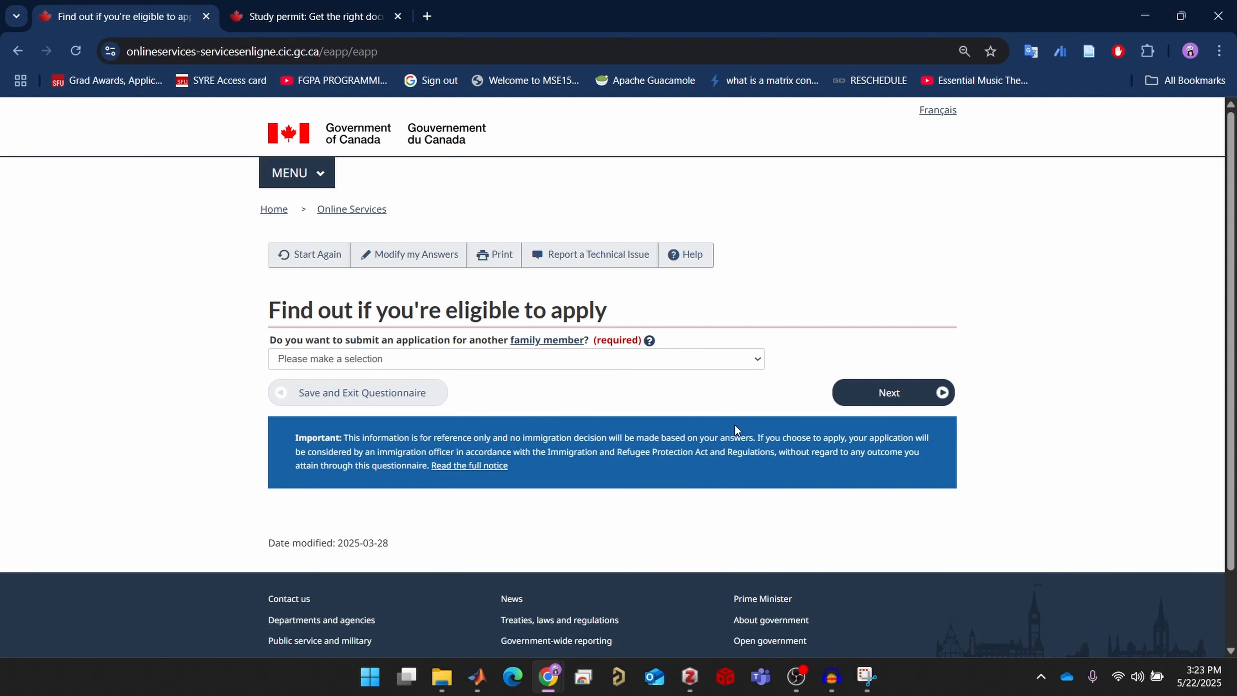
Answer No to applying for another family member
{"action": "left_click", "coordinate": [689, 365]}
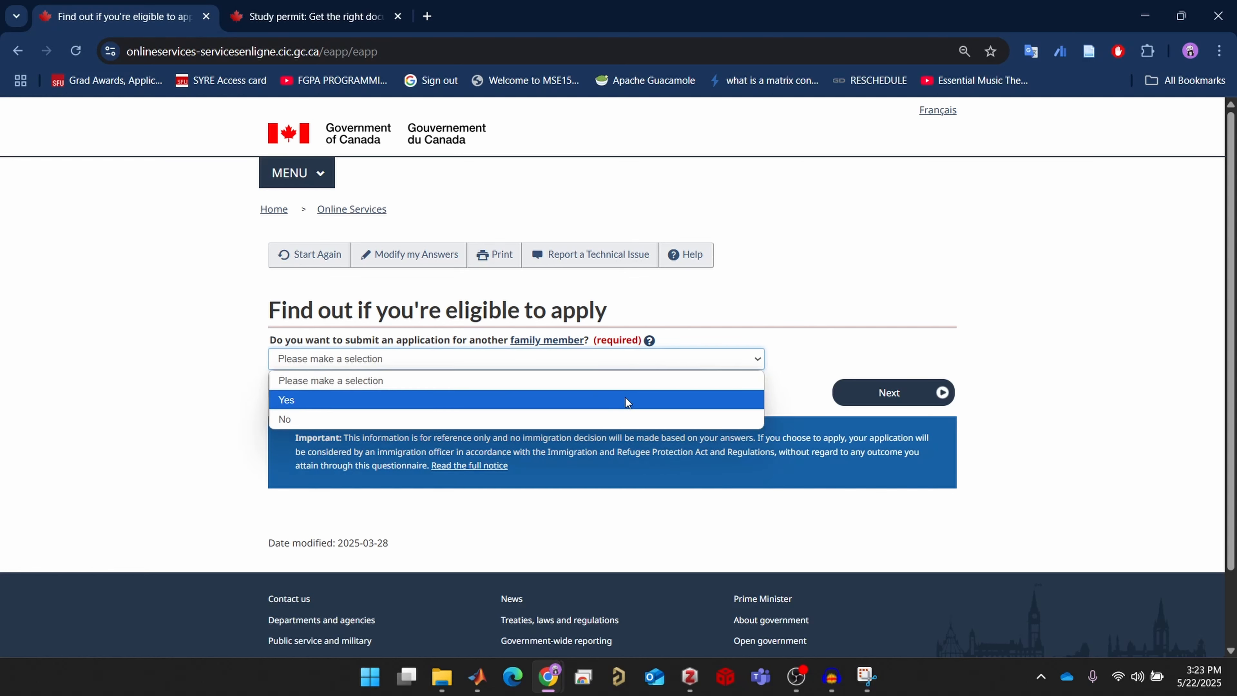
{"action": "left_click", "coordinate": [738, 303]}
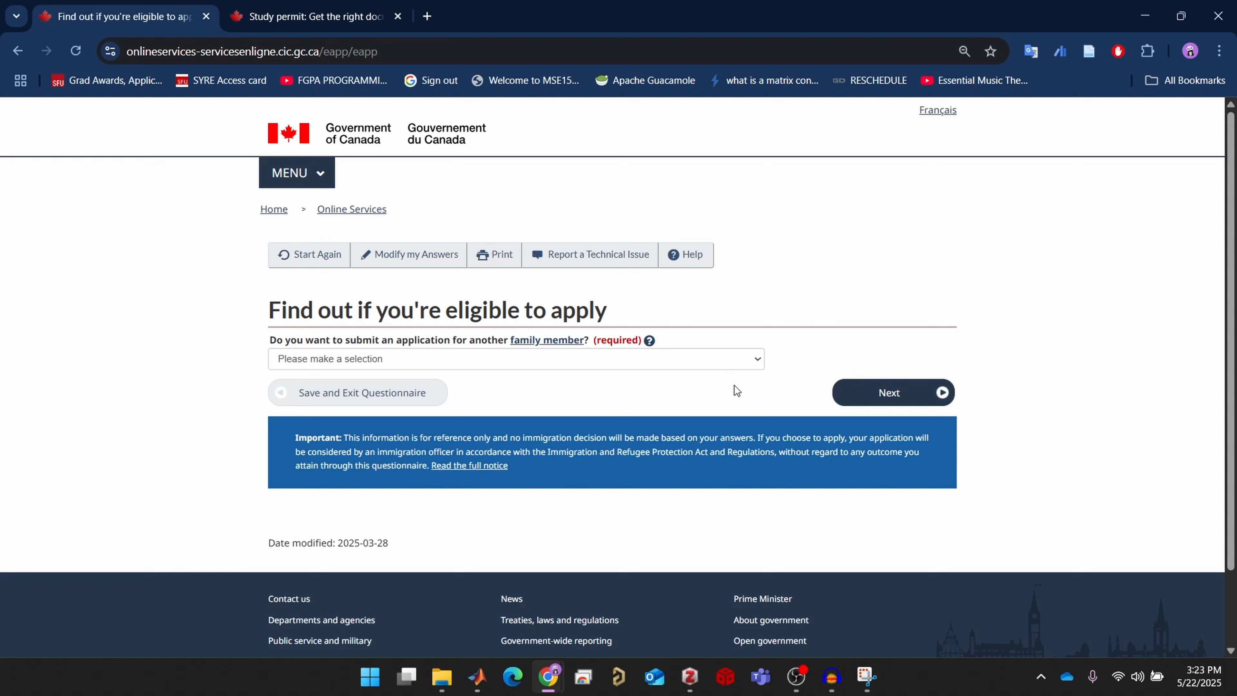
{"action": "left_click", "coordinate": [740, 355]}
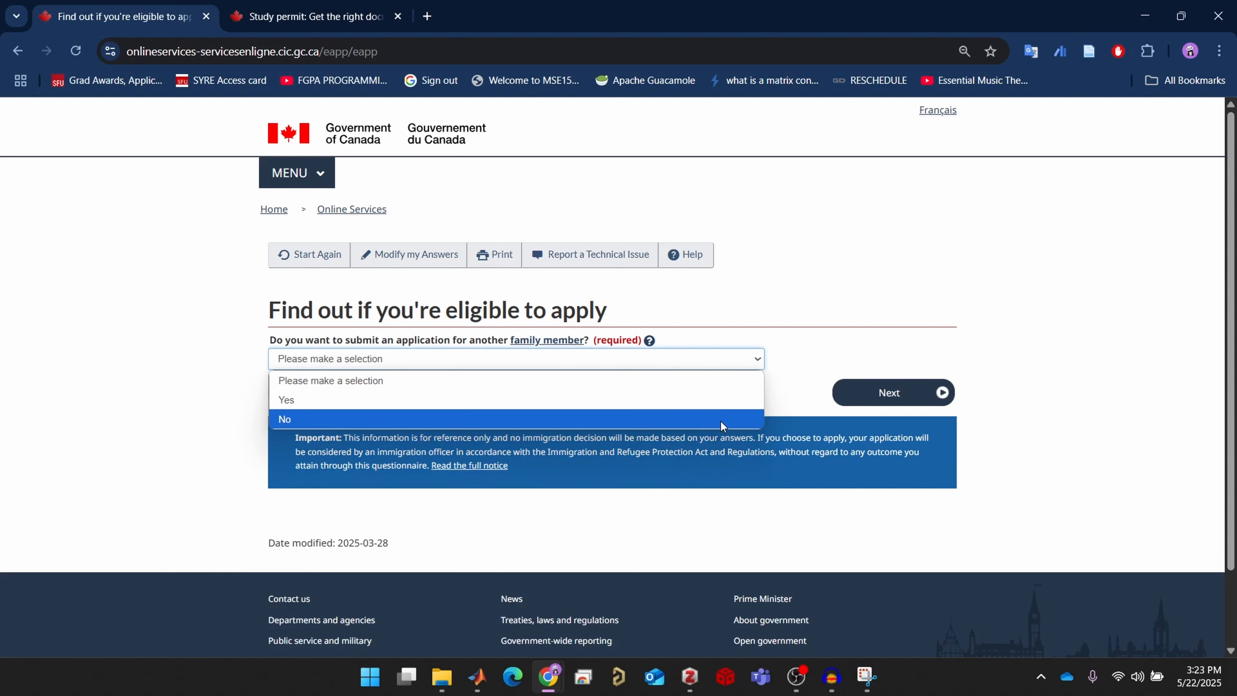
{"action": "left_click", "coordinate": [720, 420]}
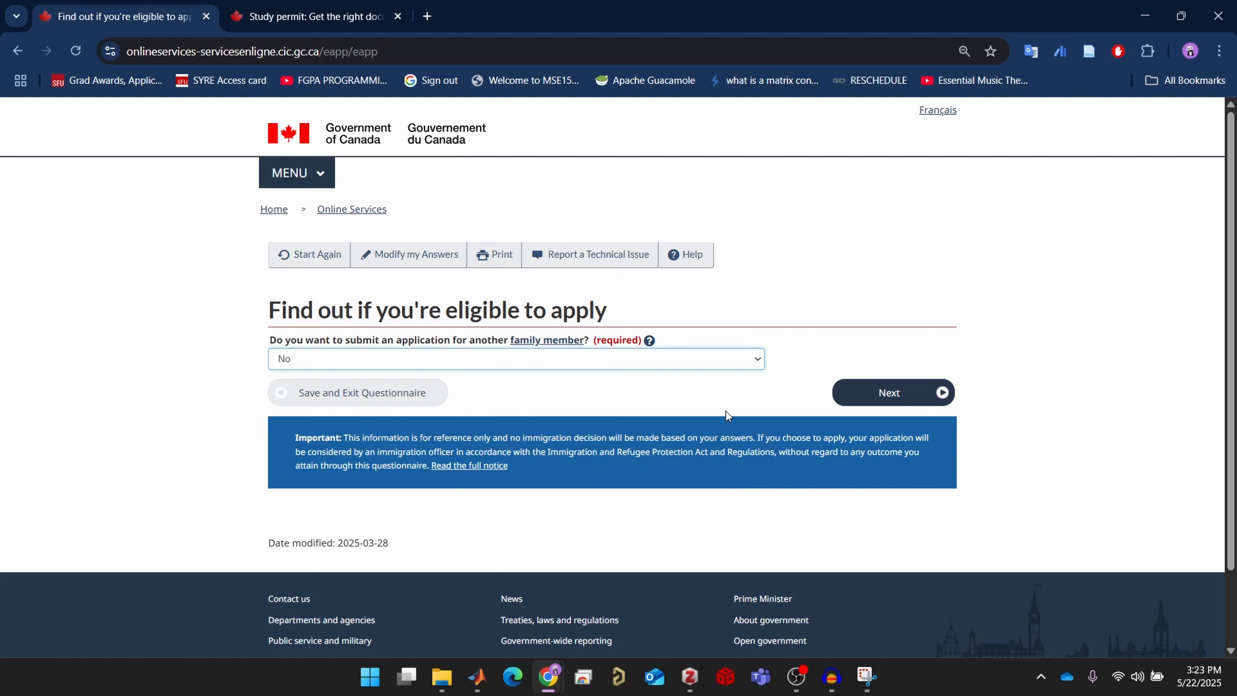
{"action": "left_click", "coordinate": [865, 395]}
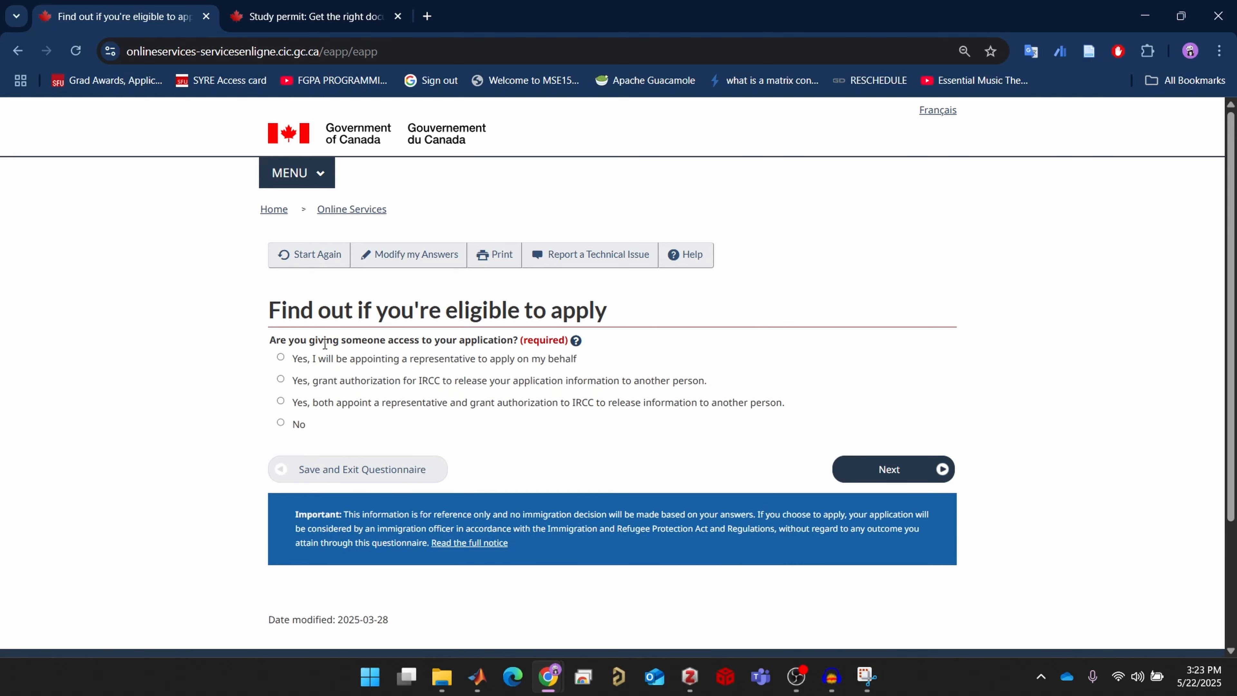
Answer No to giving someone access and Yes to having given biometrics
{"action": "left_click", "coordinate": [281, 423]}
{"action": "left_click", "coordinate": [899, 468]}
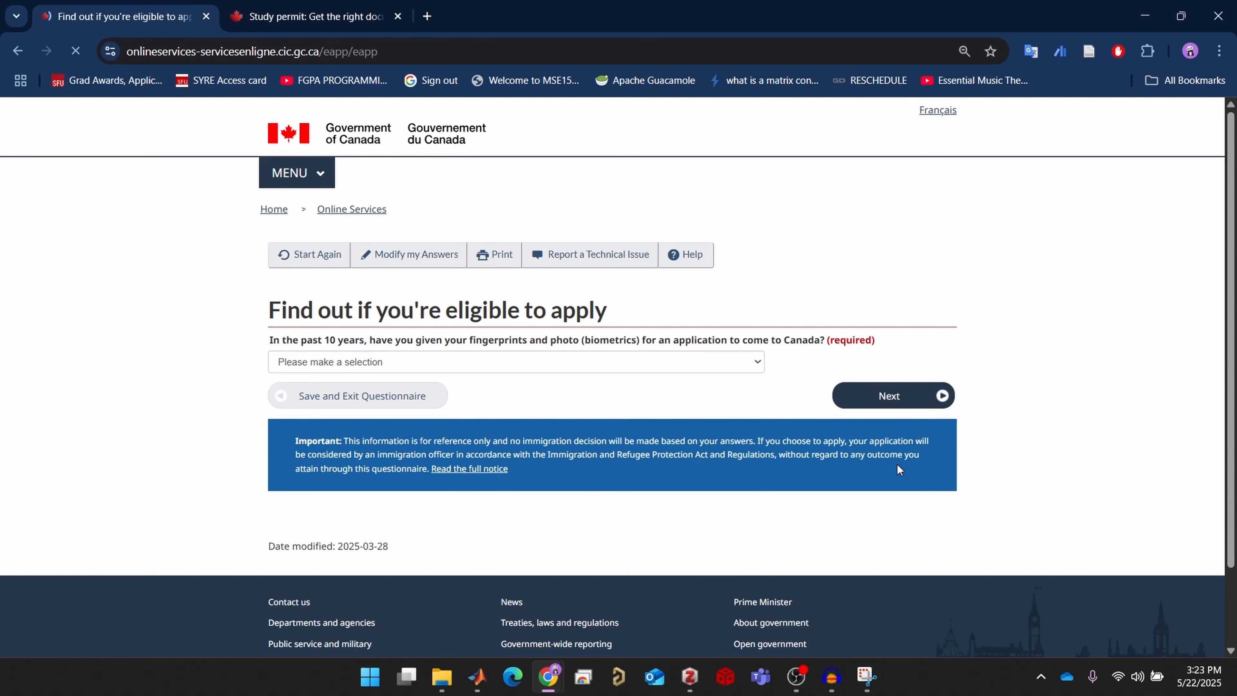
{"action": "left_click", "coordinate": [599, 367]}
{"action": "left_click", "coordinate": [538, 407]}
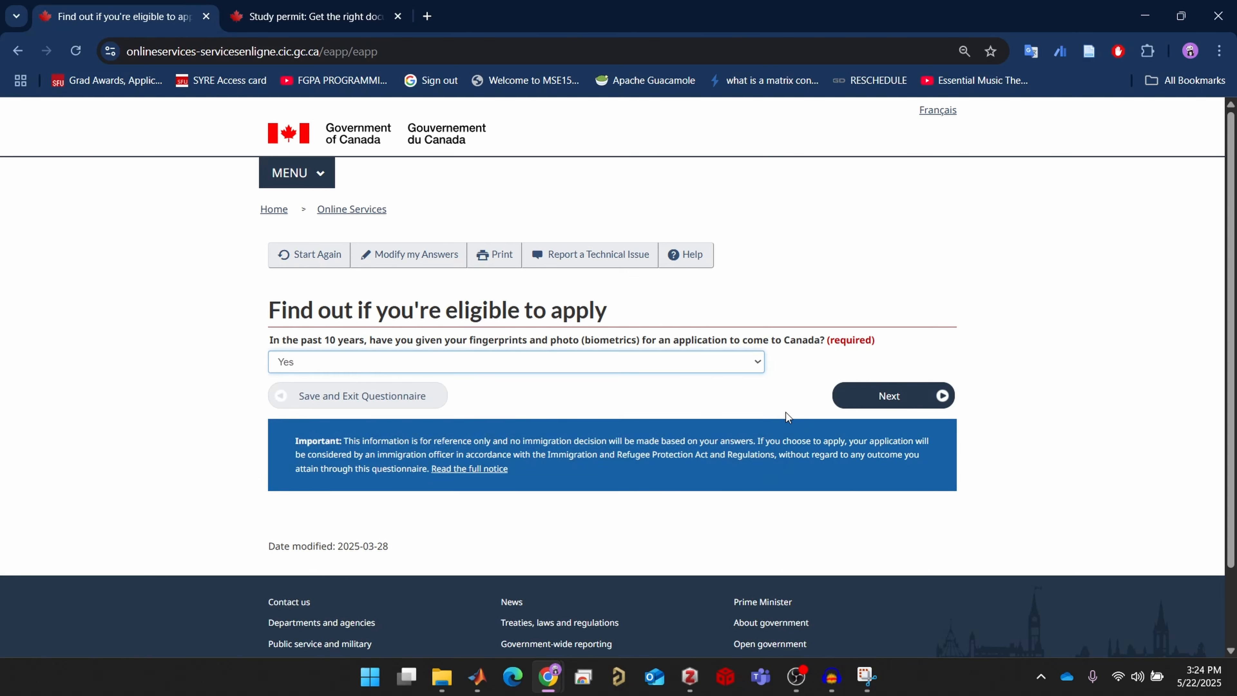
{"action": "left_click", "coordinate": [891, 397]}
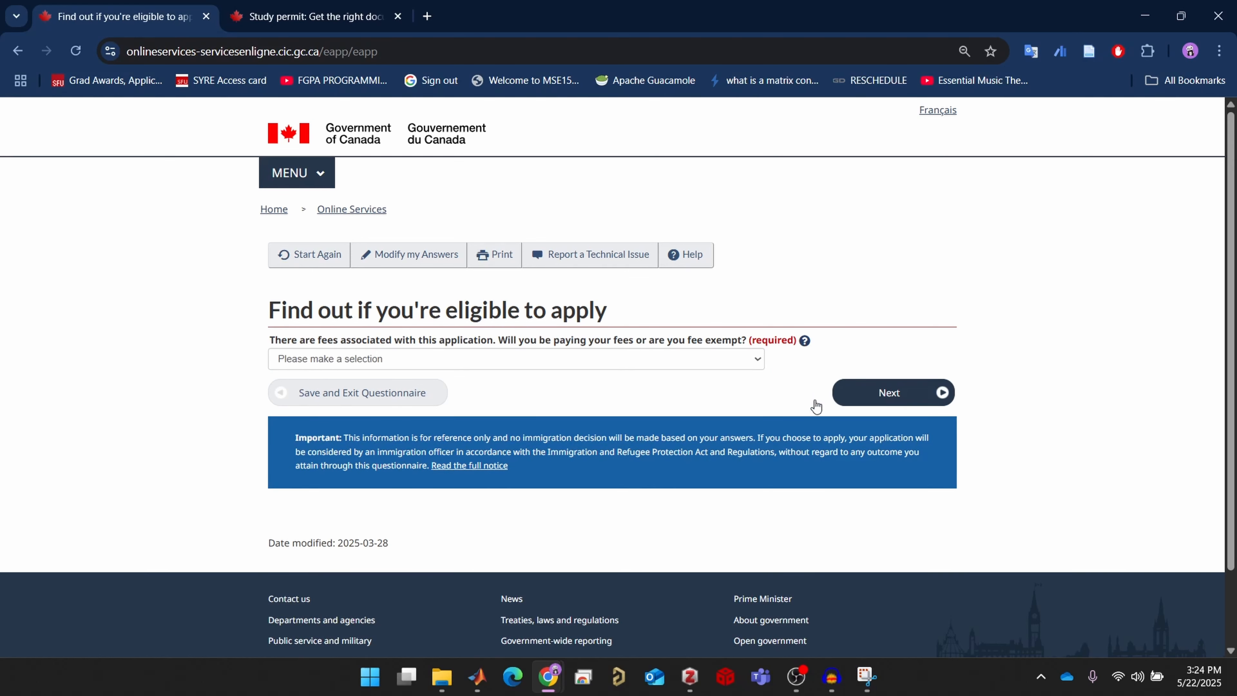
Choose 'Yes, I will be paying' my own fees and Yes to making digital copies
{"action": "left_click", "coordinate": [724, 364]}
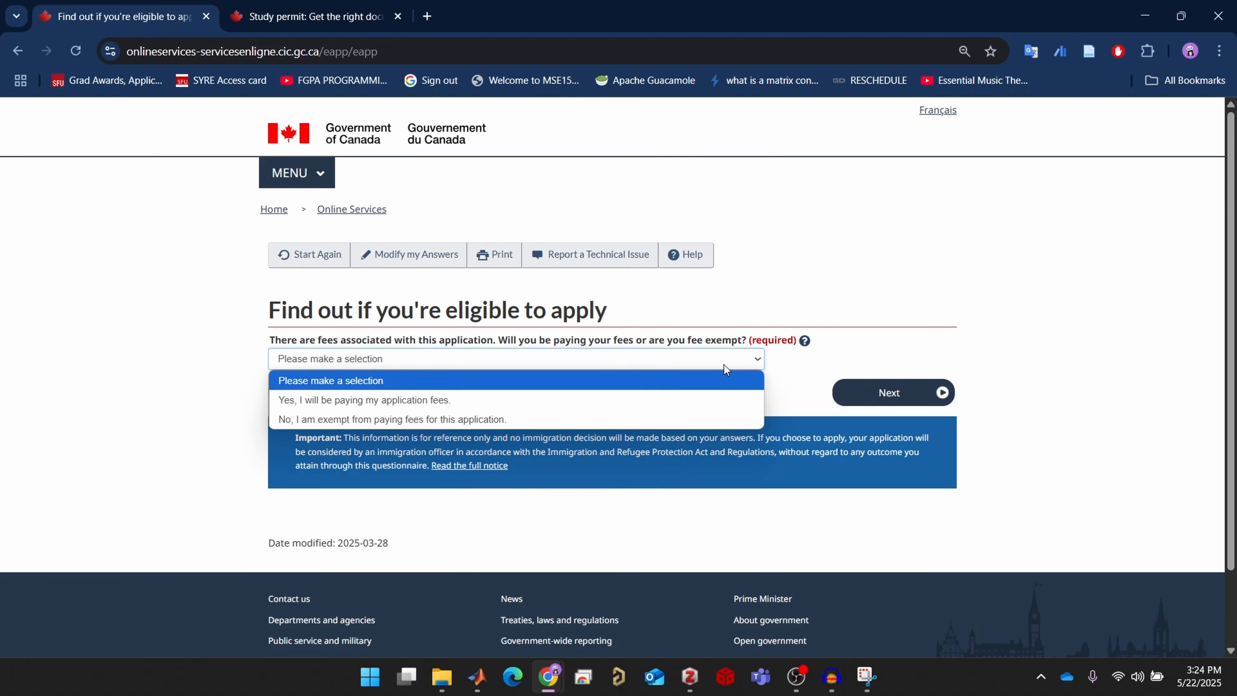
{"action": "left_click", "coordinate": [698, 402]}
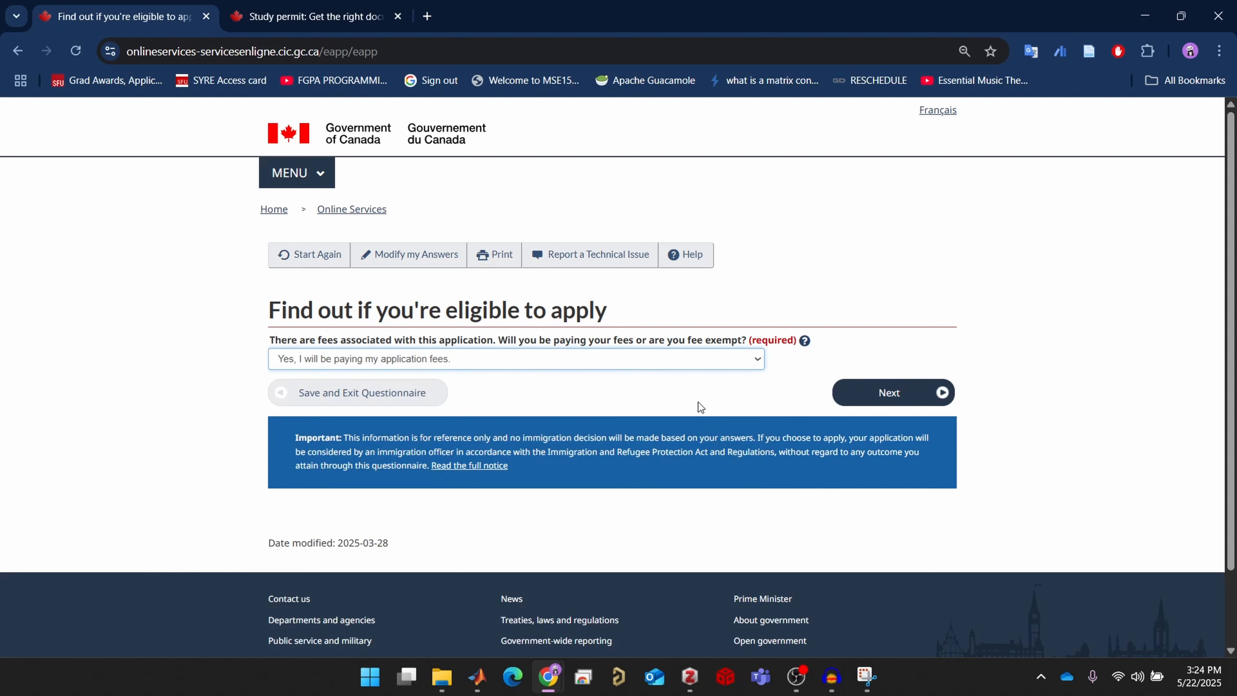
{"action": "left_click", "coordinate": [881, 393]}
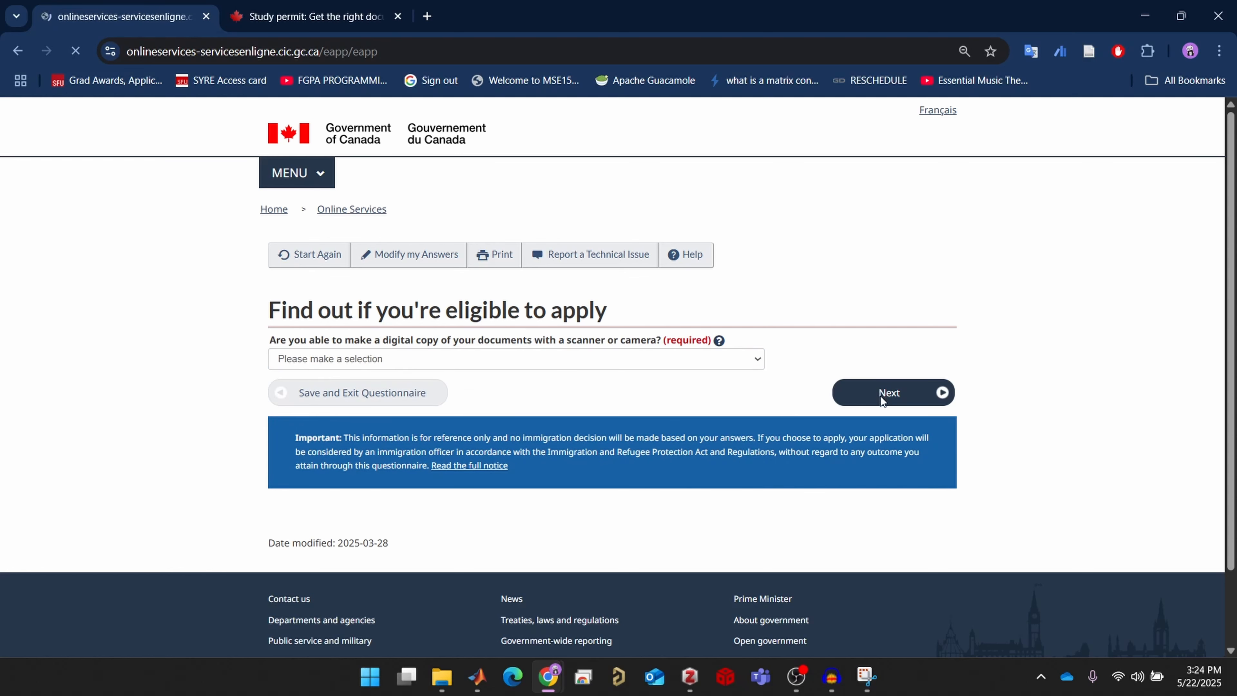
{"action": "left_click", "coordinate": [663, 360]}
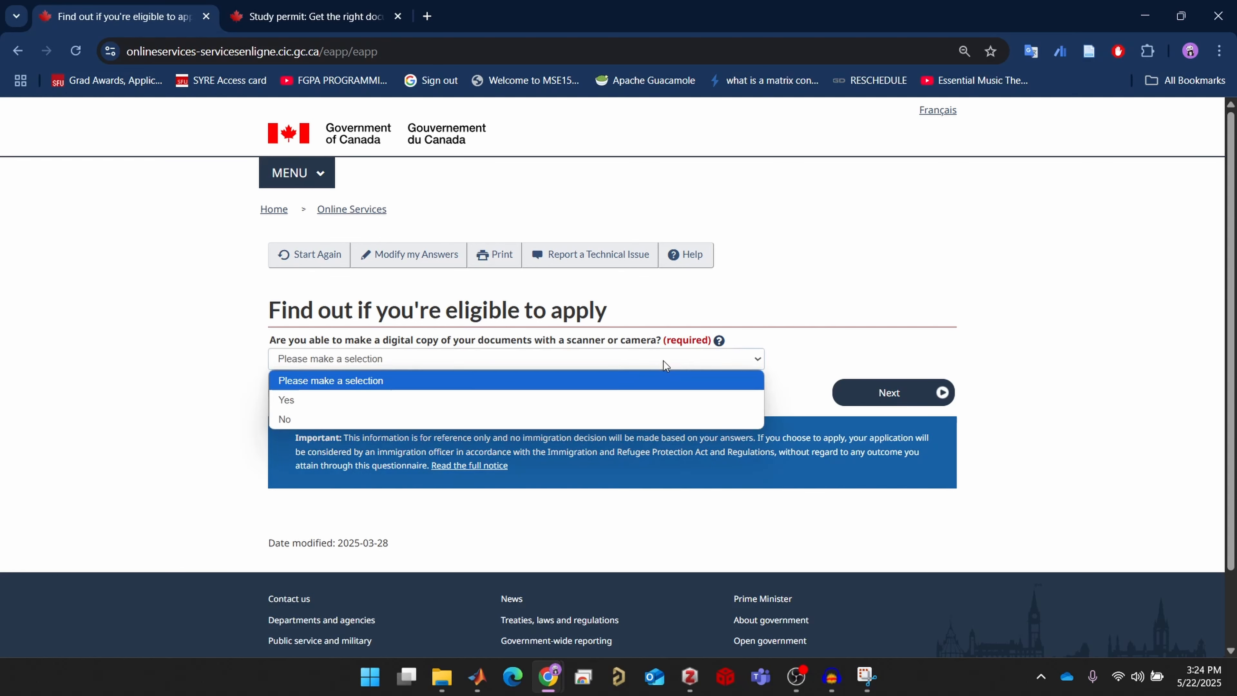
{"action": "left_click", "coordinate": [613, 399]}
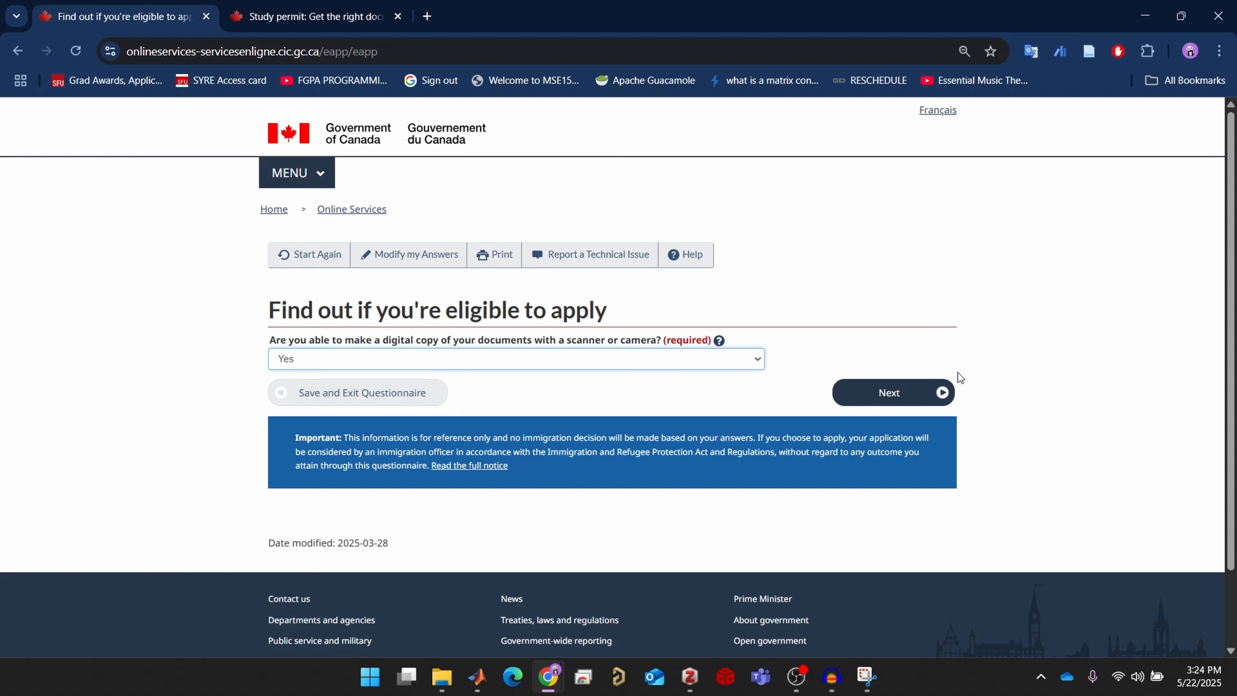
{"action": "left_click", "coordinate": [919, 390]}
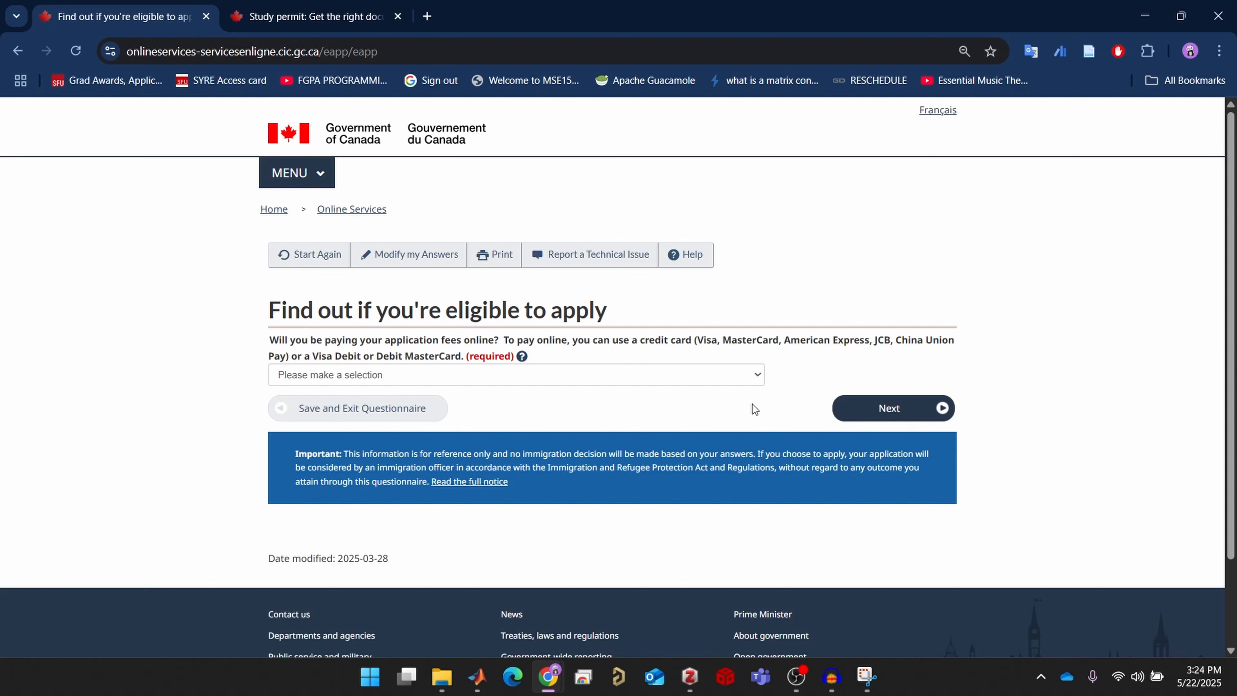
Answer Yes to paying fees online and submit the answers for review
{"action": "left_click", "coordinate": [742, 379]}
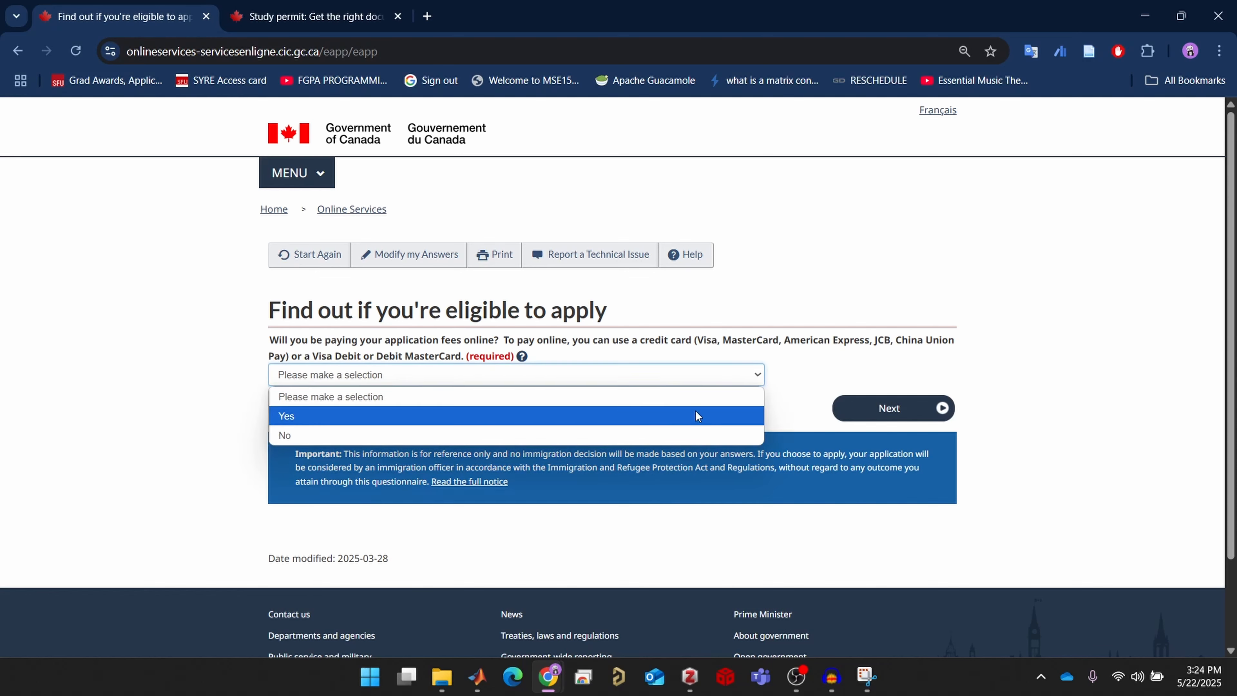
{"action": "left_click", "coordinate": [694, 413]}
{"action": "left_click", "coordinate": [856, 414]}
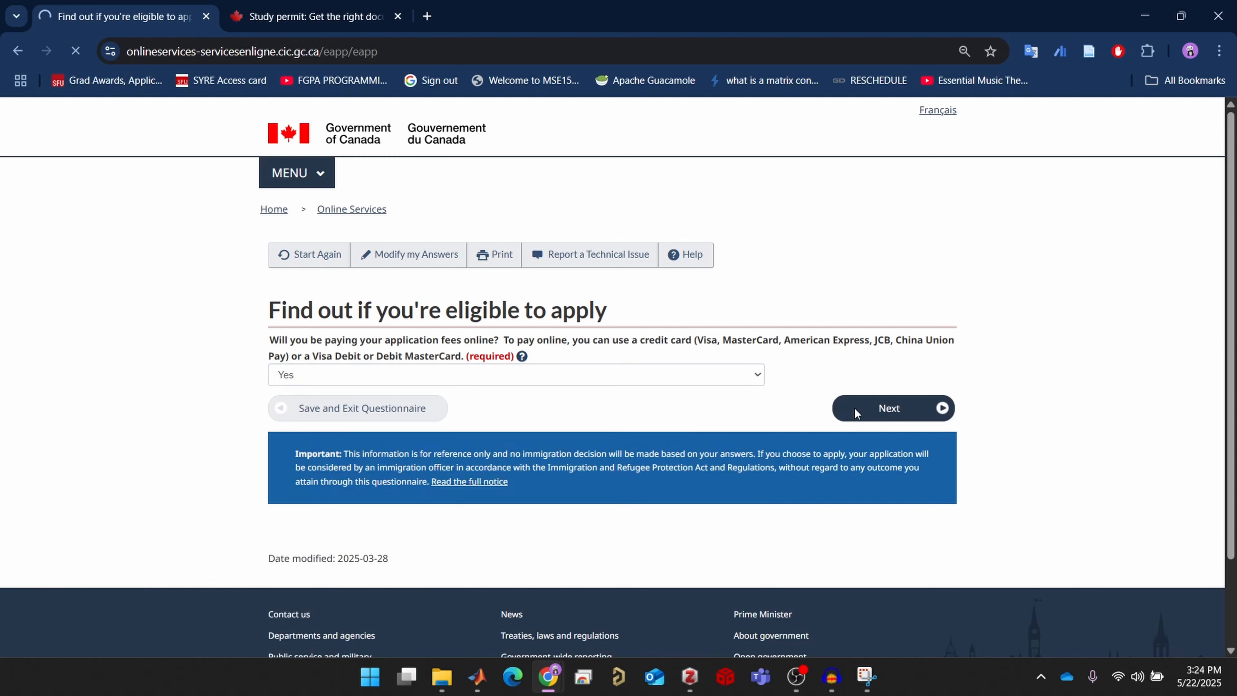
Scroll through the answer review and submission instructions, continuing past both to the document checklist
{"action": "scroll", "coordinate": [862, 412], "scroll_direction": "down", "scroll_amount": 3}
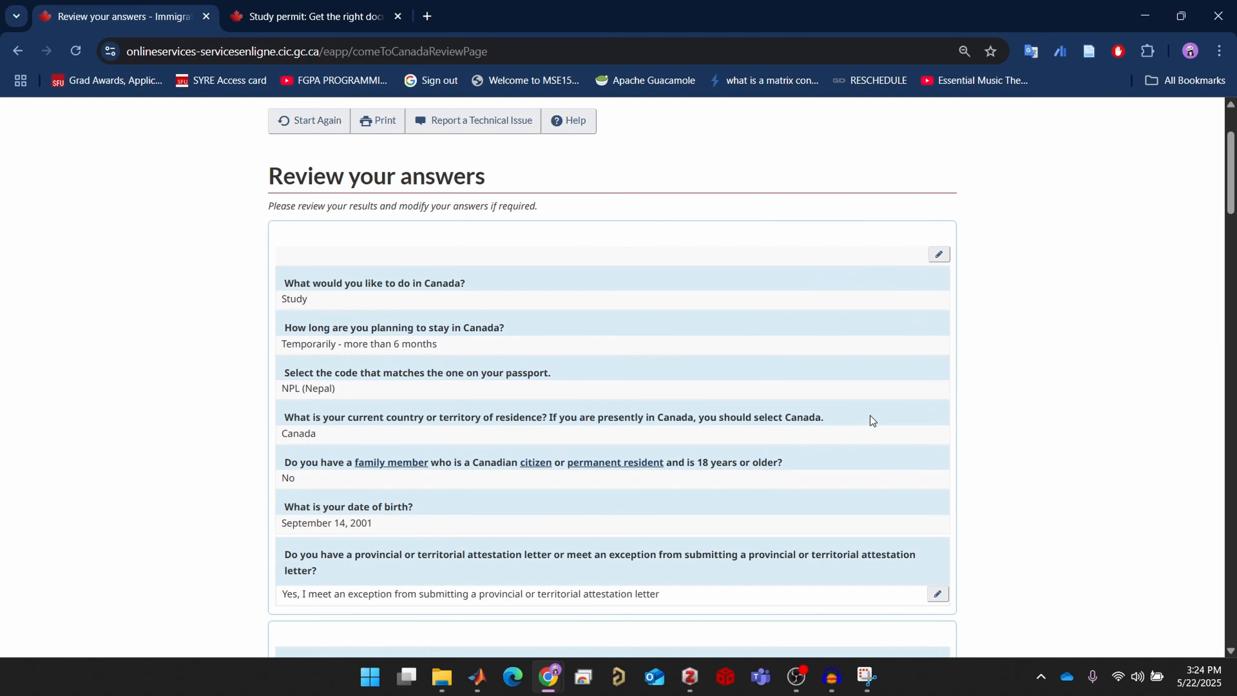
{"action": "scroll", "coordinate": [870, 416], "scroll_direction": "down", "scroll_amount": 10}
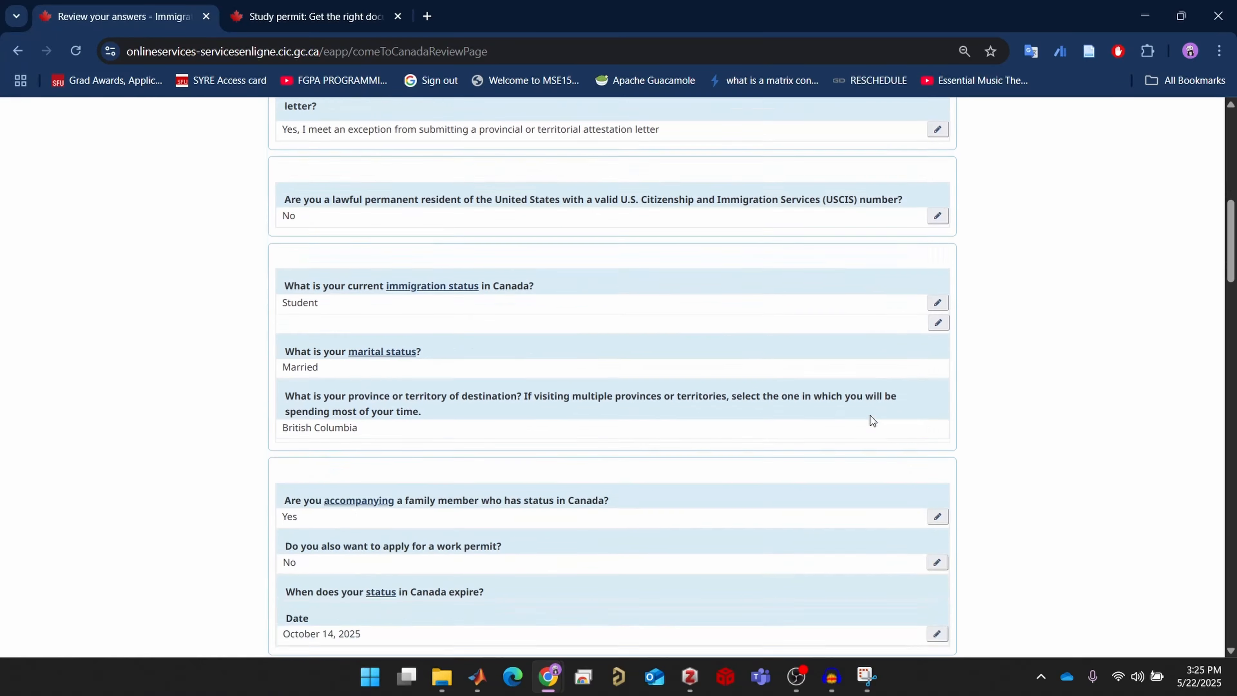
{"action": "scroll", "coordinate": [870, 416], "scroll_direction": "down", "scroll_amount": 10}
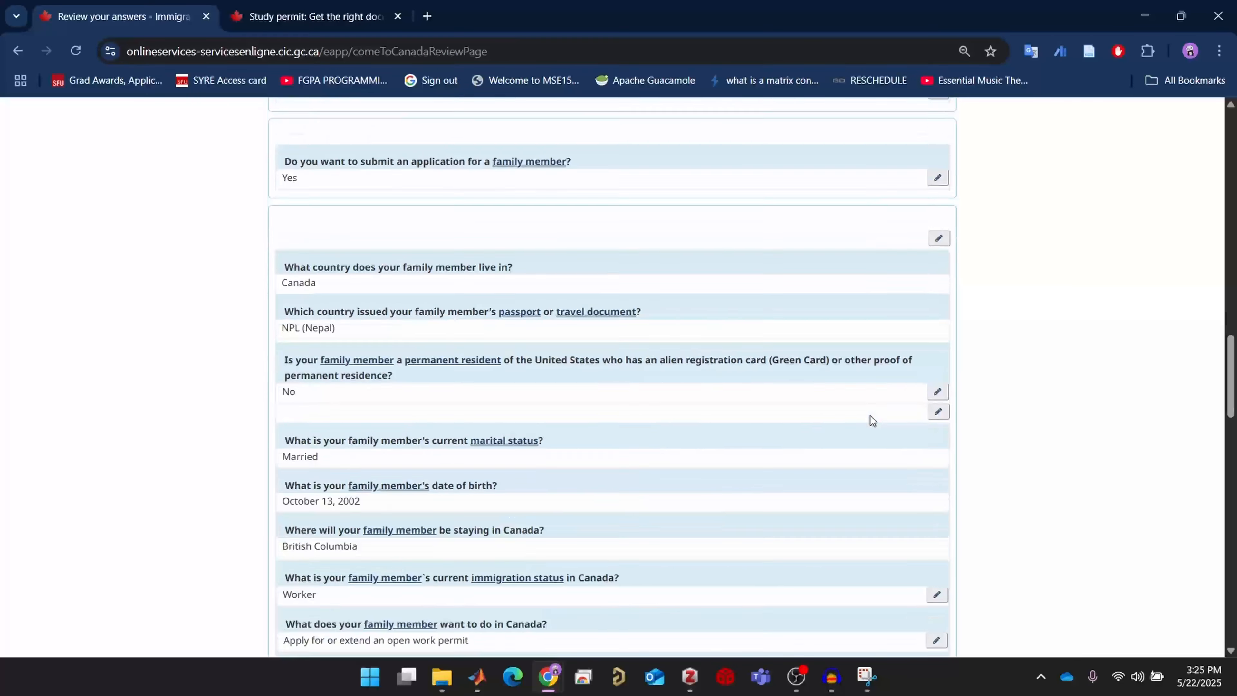
{"action": "scroll", "coordinate": [870, 419], "scroll_direction": "down", "scroll_amount": 10}
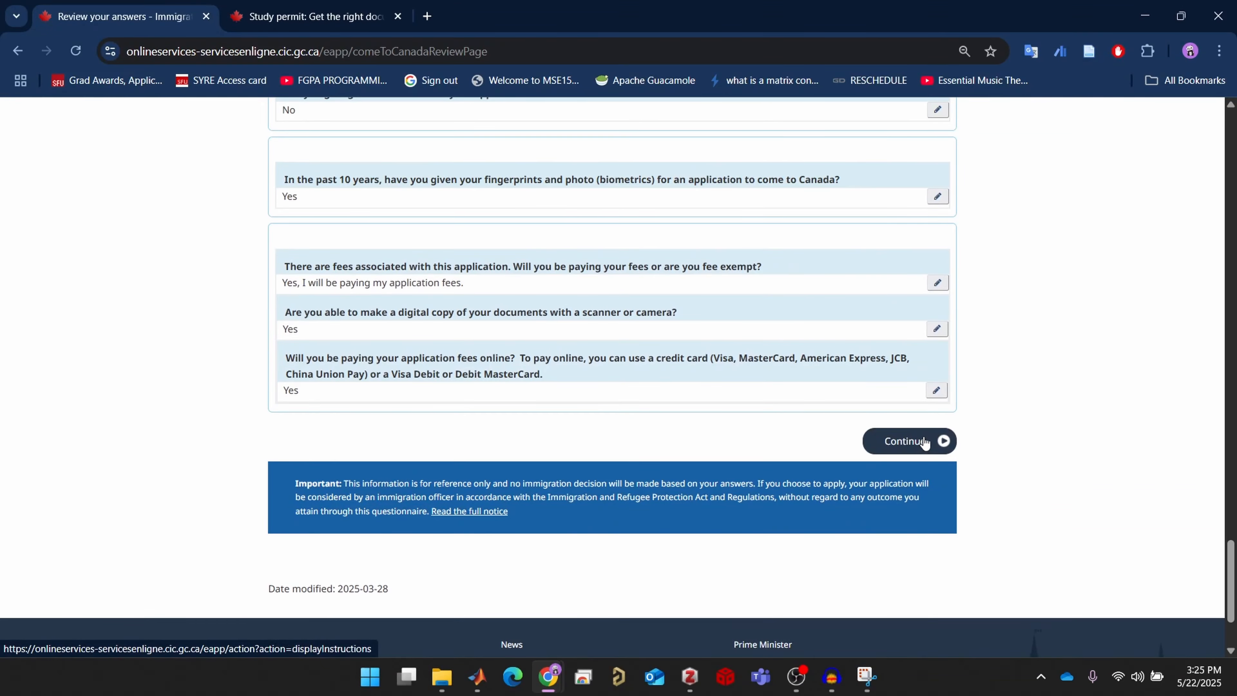
{"action": "left_click", "coordinate": [924, 442]}
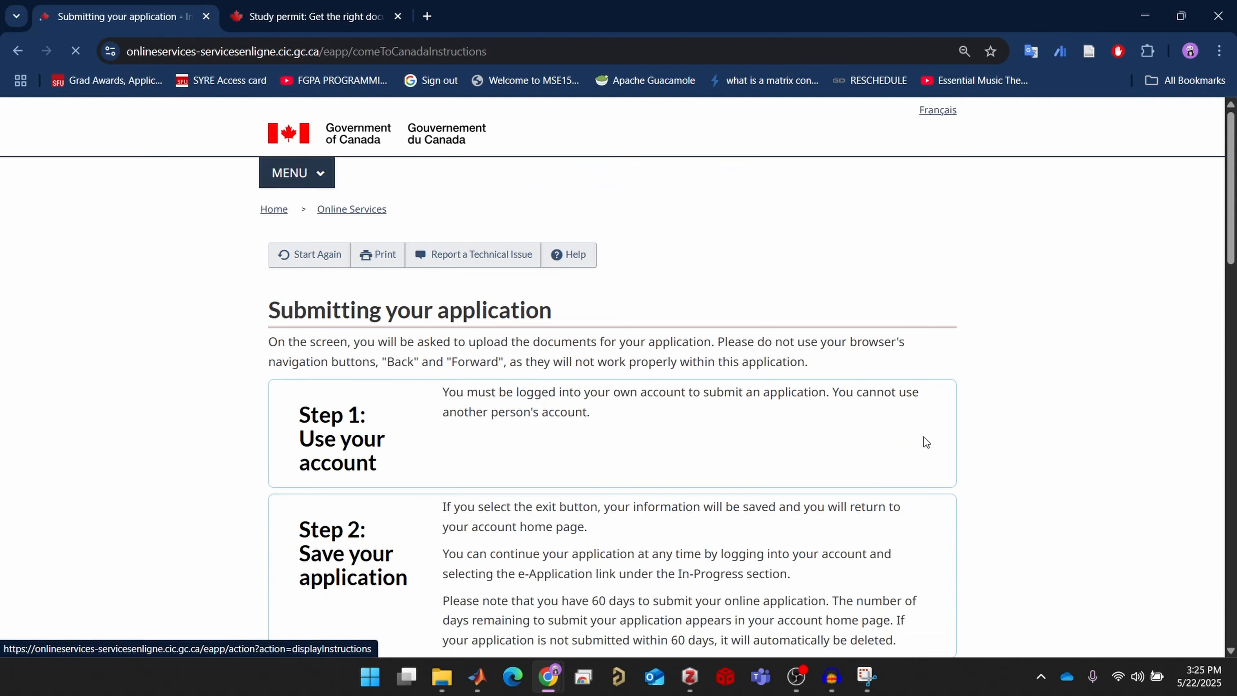
{"action": "scroll", "coordinate": [831, 427], "scroll_direction": "down", "scroll_amount": 8}
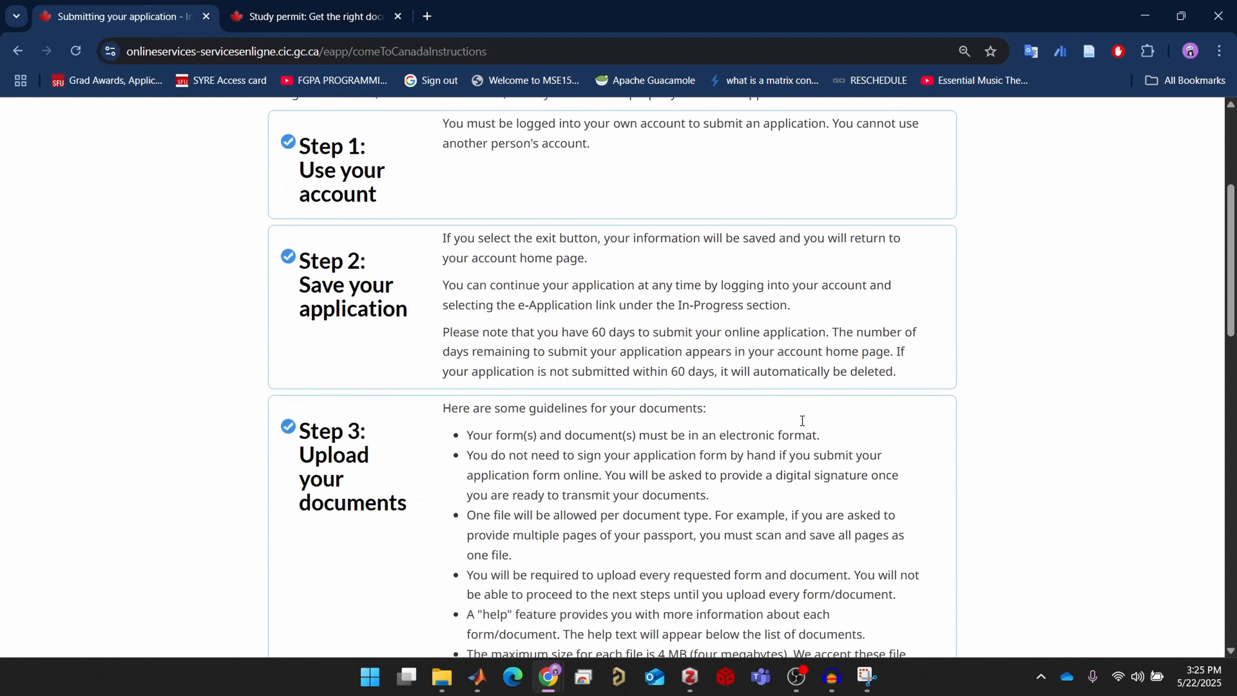
{"action": "scroll", "coordinate": [801, 421], "scroll_direction": "down", "scroll_amount": 12}
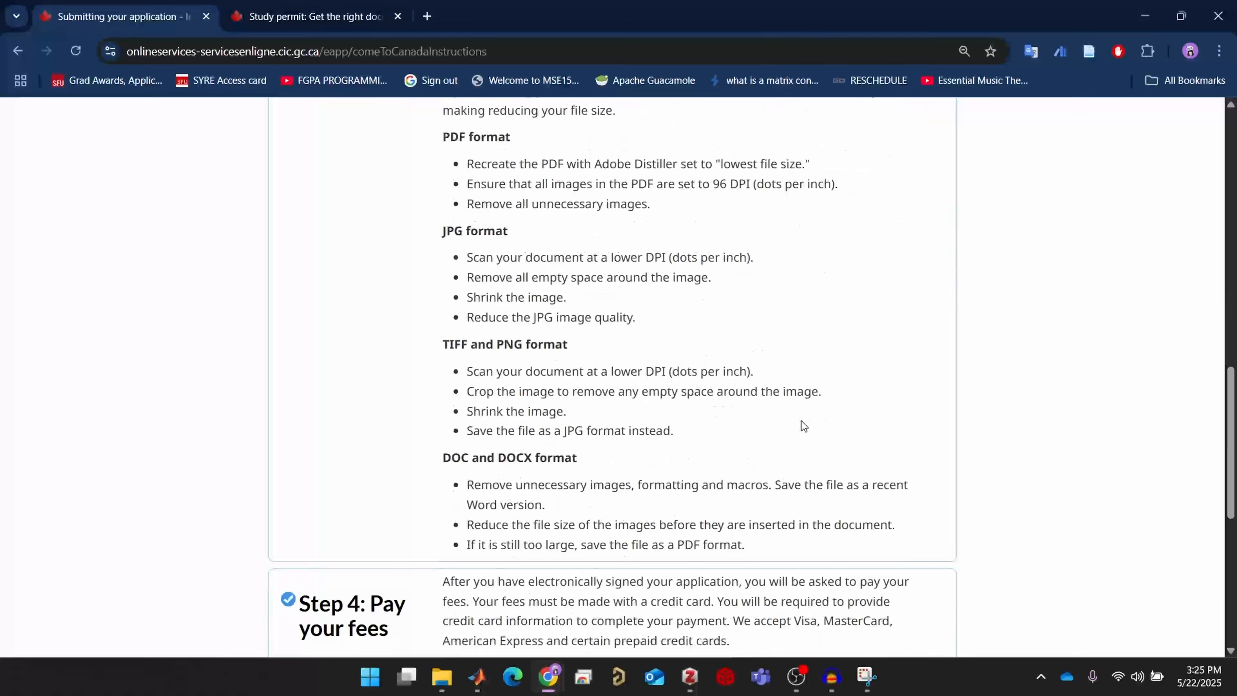
{"action": "scroll", "coordinate": [801, 421], "scroll_direction": "down", "scroll_amount": 7}
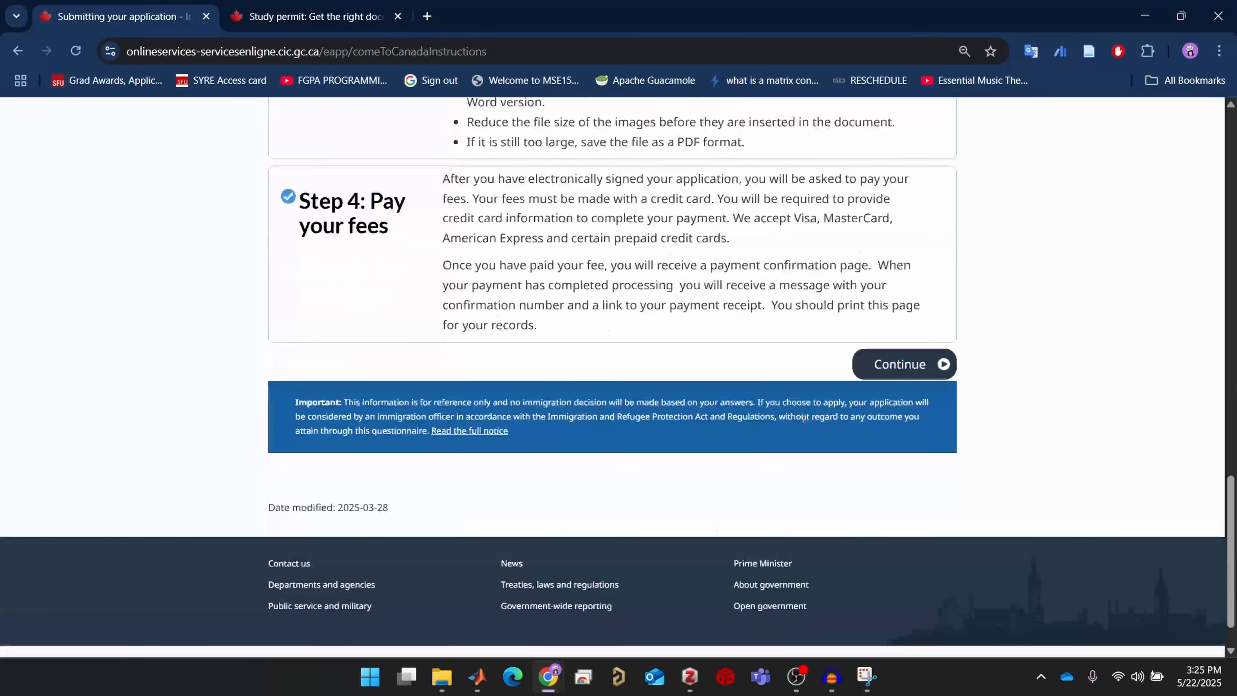
{"action": "left_click", "coordinate": [896, 369]}
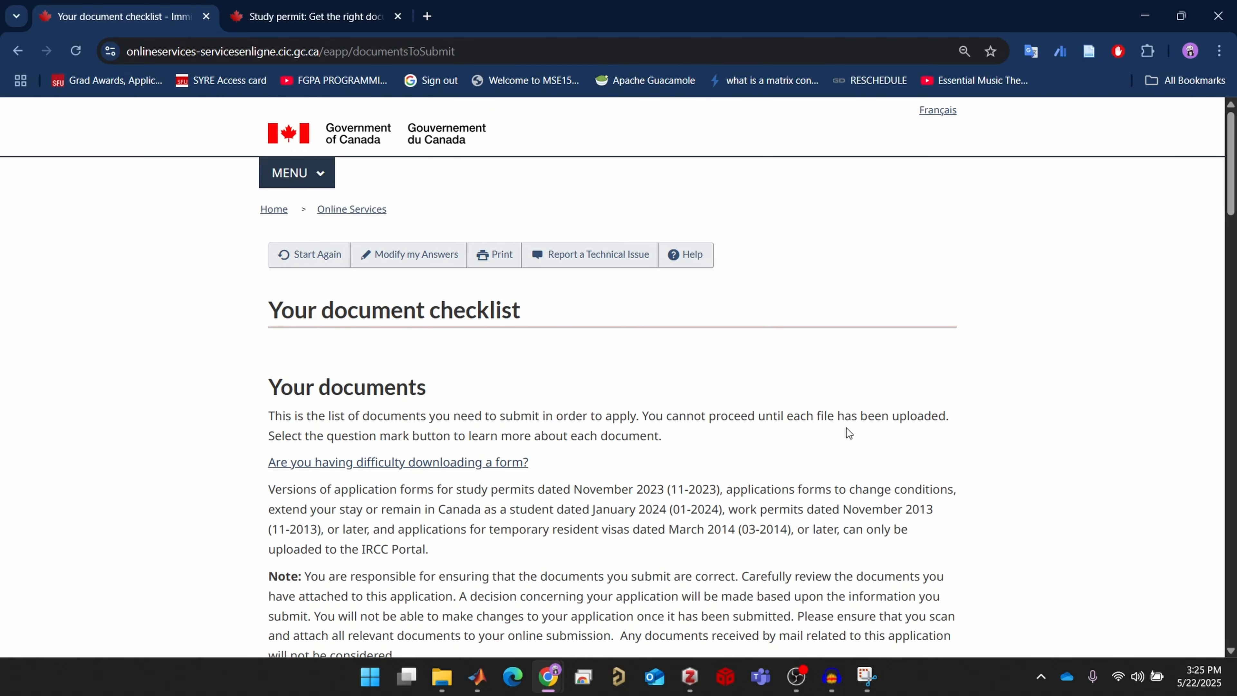
{"action": "scroll", "coordinate": [846, 429], "scroll_direction": "down", "scroll_amount": 5}
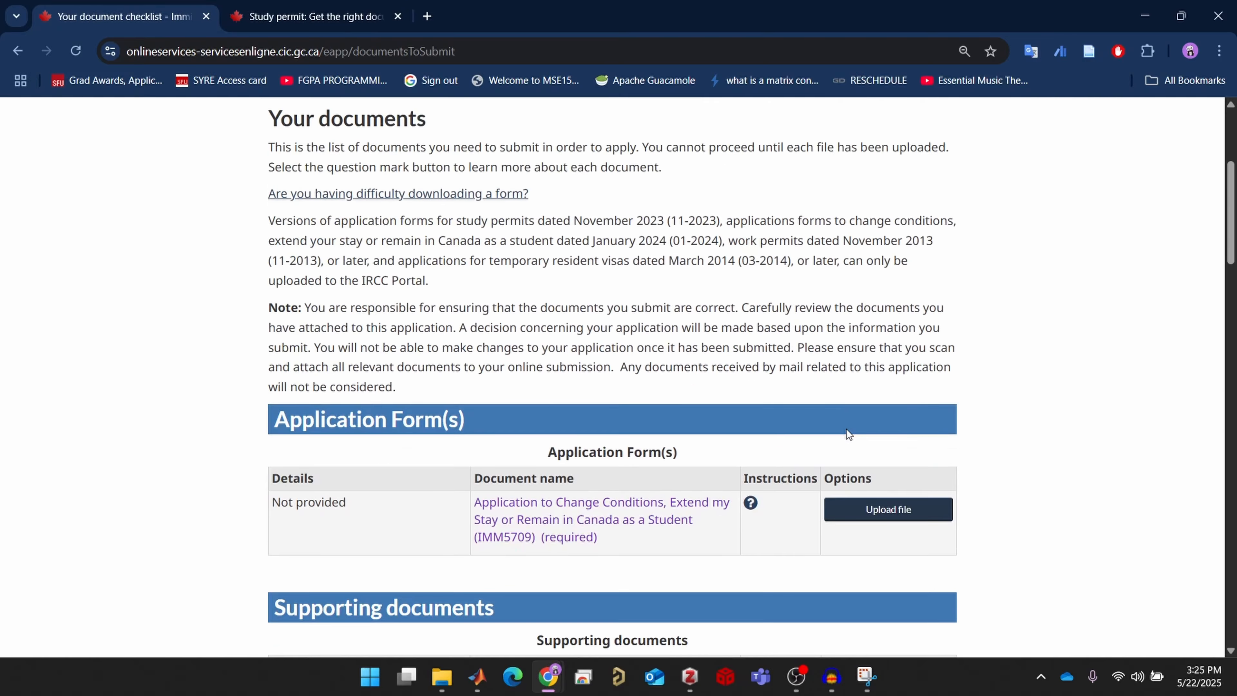
{"action": "scroll", "coordinate": [847, 434], "scroll_direction": "down", "scroll_amount": 3}
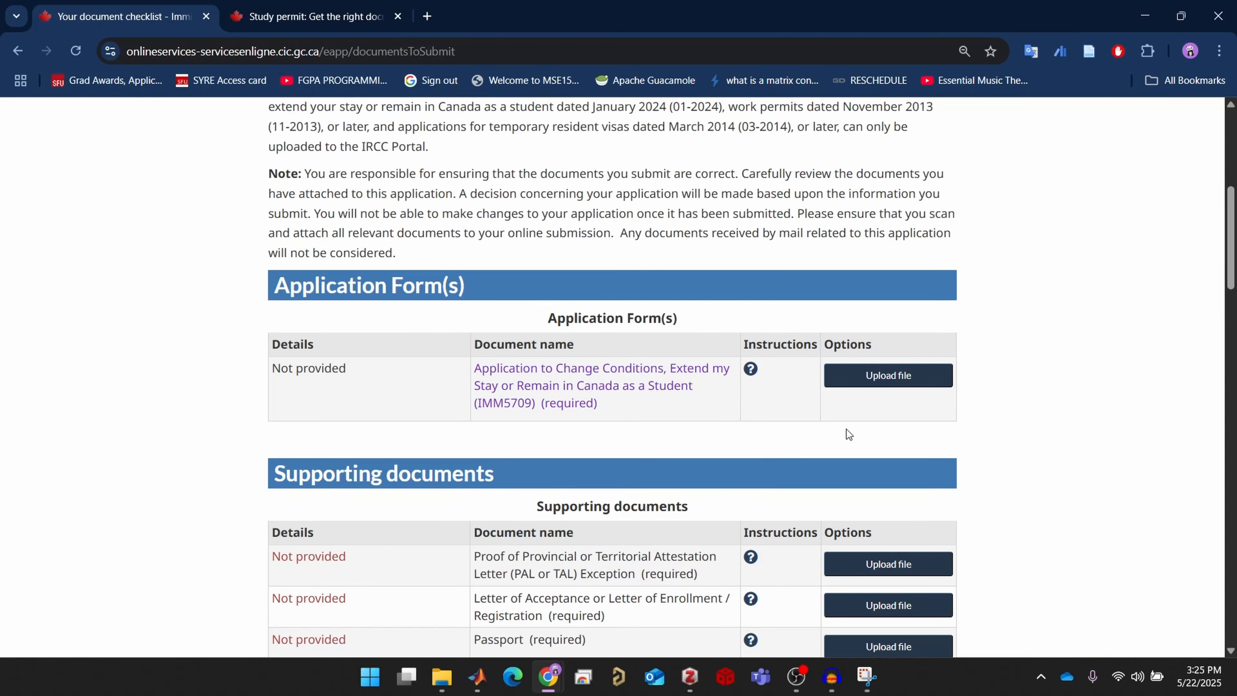
{"action": "scroll", "coordinate": [847, 430], "scroll_direction": "down", "scroll_amount": 3}
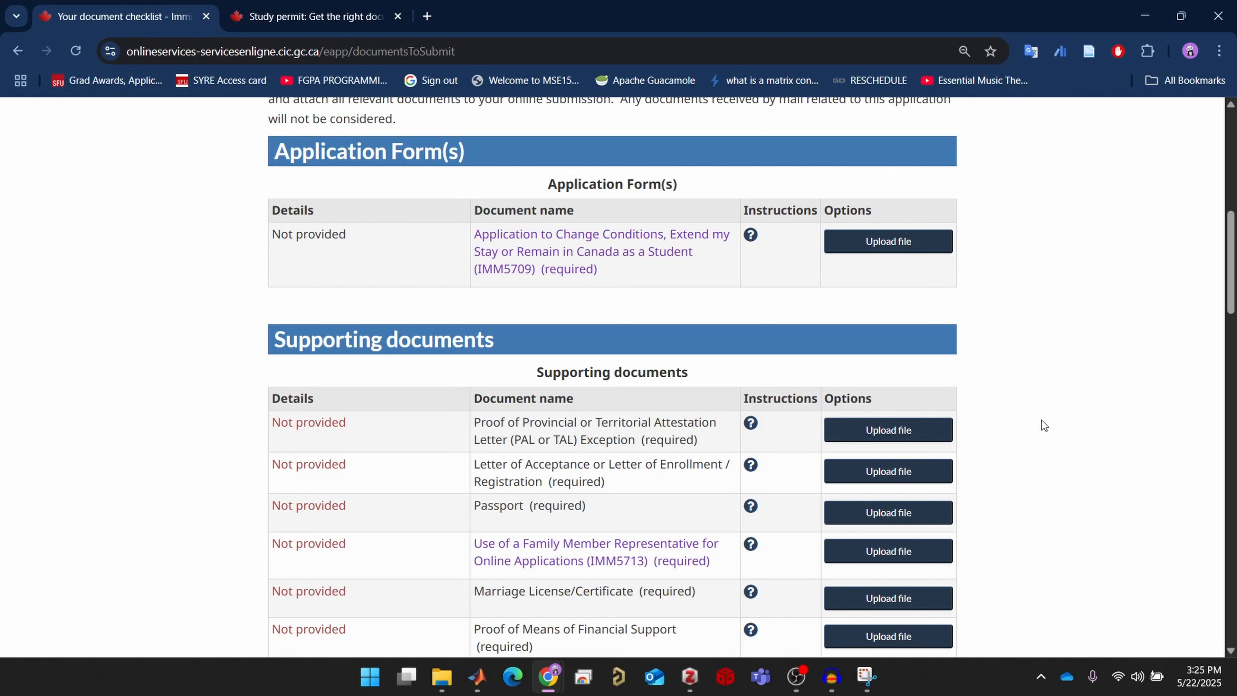
{"action": "scroll", "coordinate": [1044, 426], "scroll_direction": "down", "scroll_amount": 15}
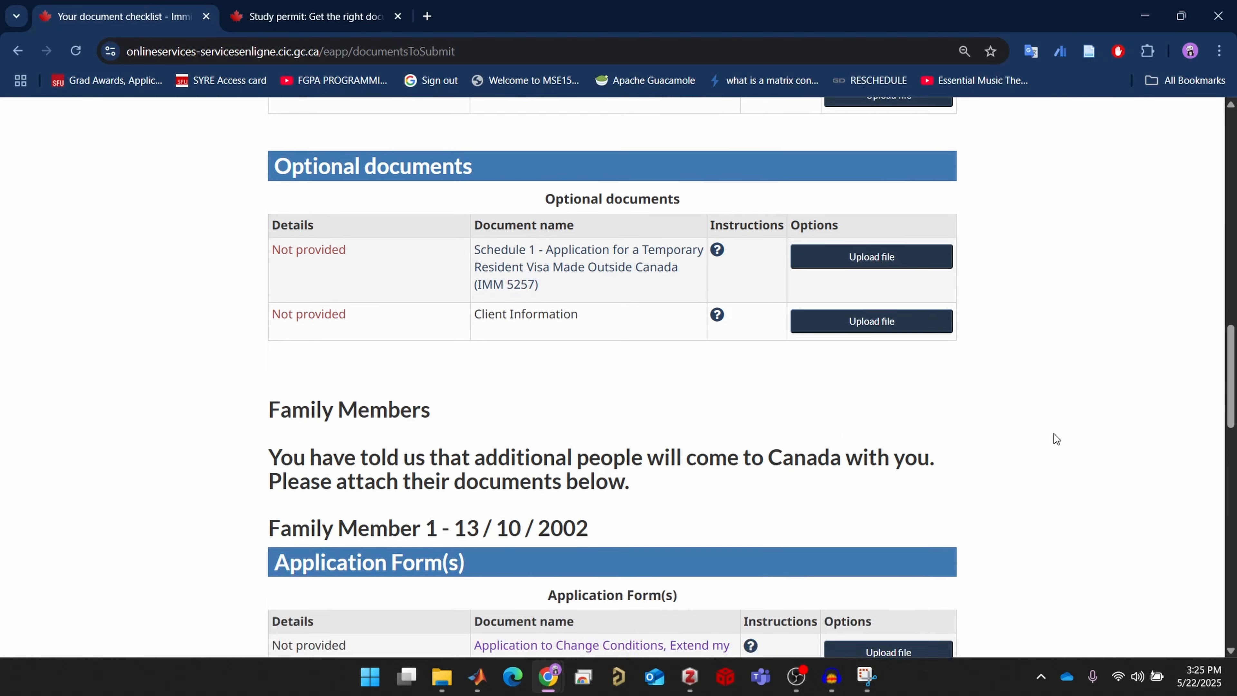
{"action": "scroll", "coordinate": [1055, 425], "scroll_direction": "down", "scroll_amount": 3}
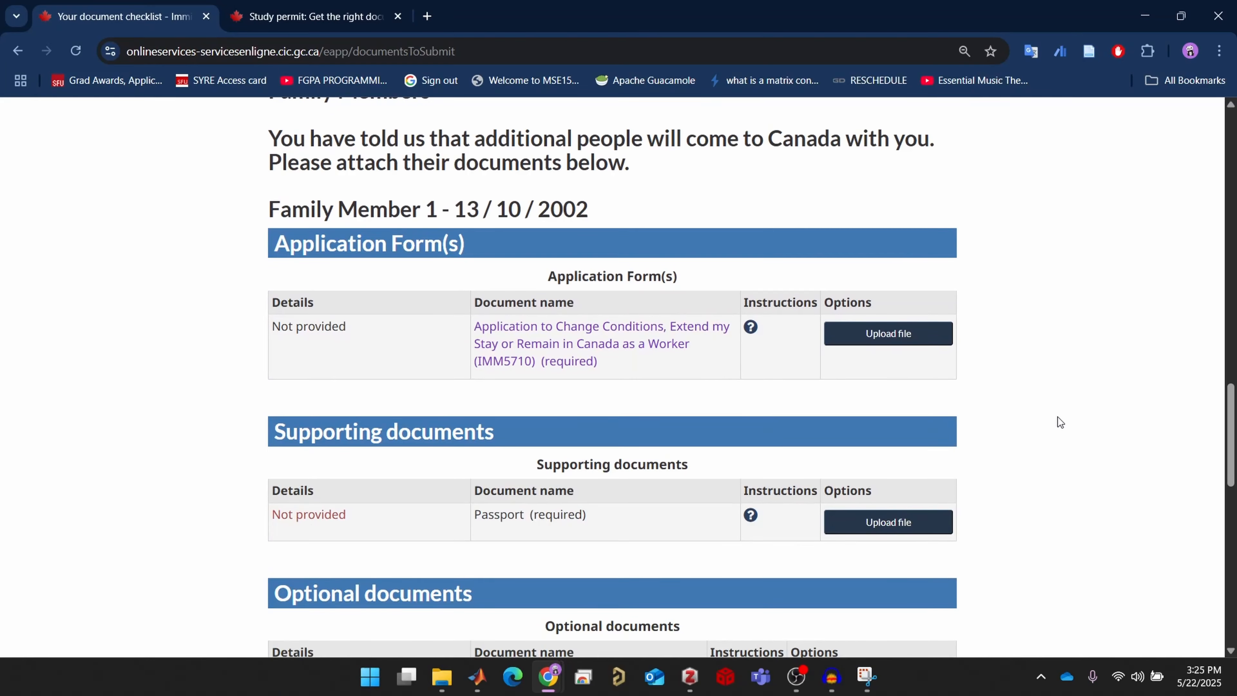
{"action": "scroll", "coordinate": [1053, 421], "scroll_direction": "down", "scroll_amount": 3}
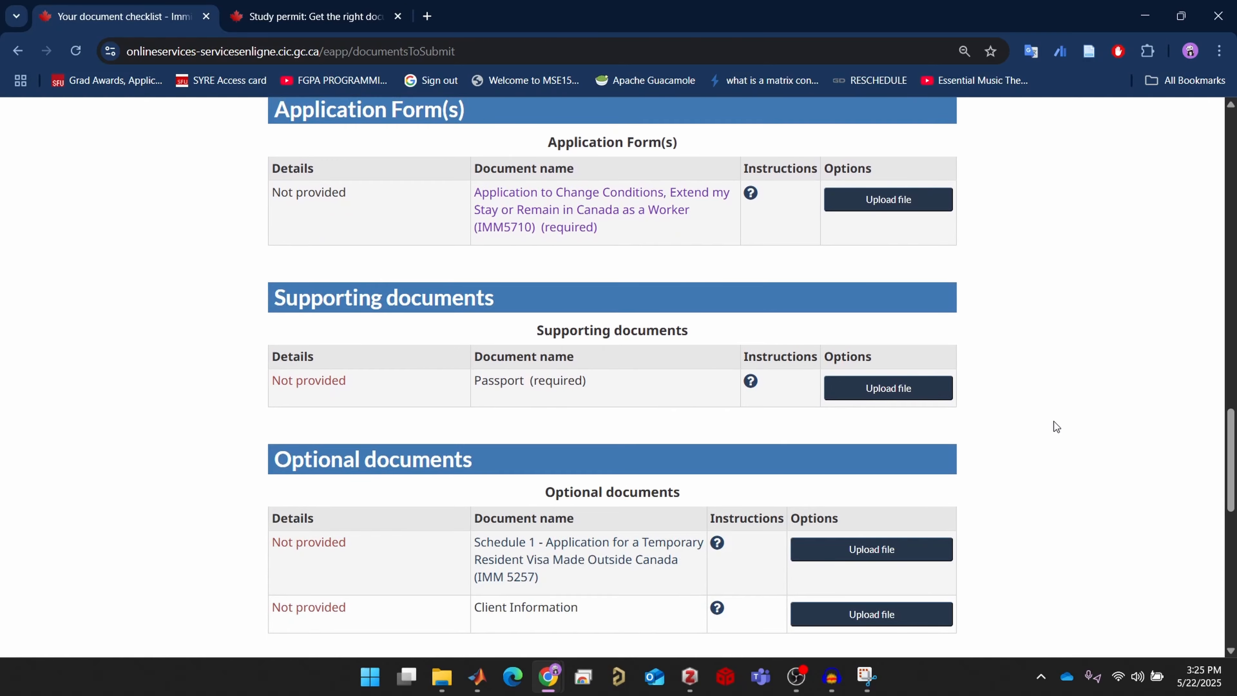
{"action": "scroll", "coordinate": [1053, 422], "scroll_direction": "up", "scroll_amount": 3}
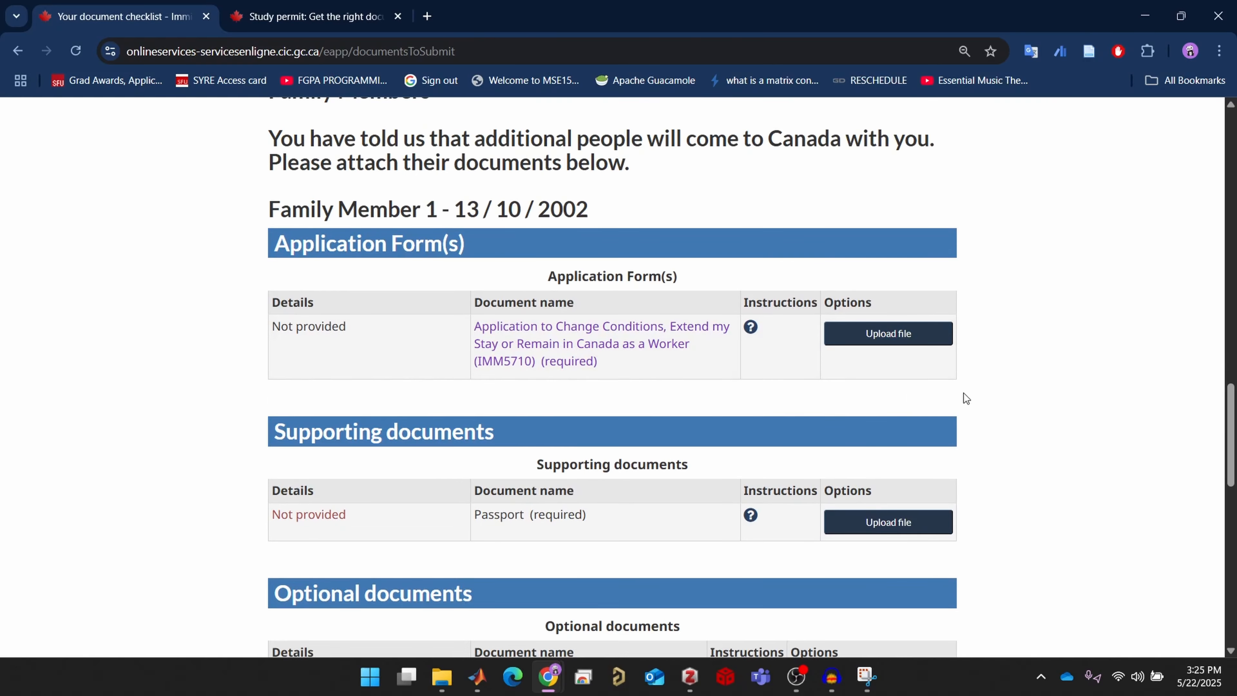
{"action": "scroll", "coordinate": [1090, 458], "scroll_direction": "up", "scroll_amount": 20}
{"action": "scroll", "coordinate": [1086, 453], "scroll_direction": "down", "scroll_amount": 9}
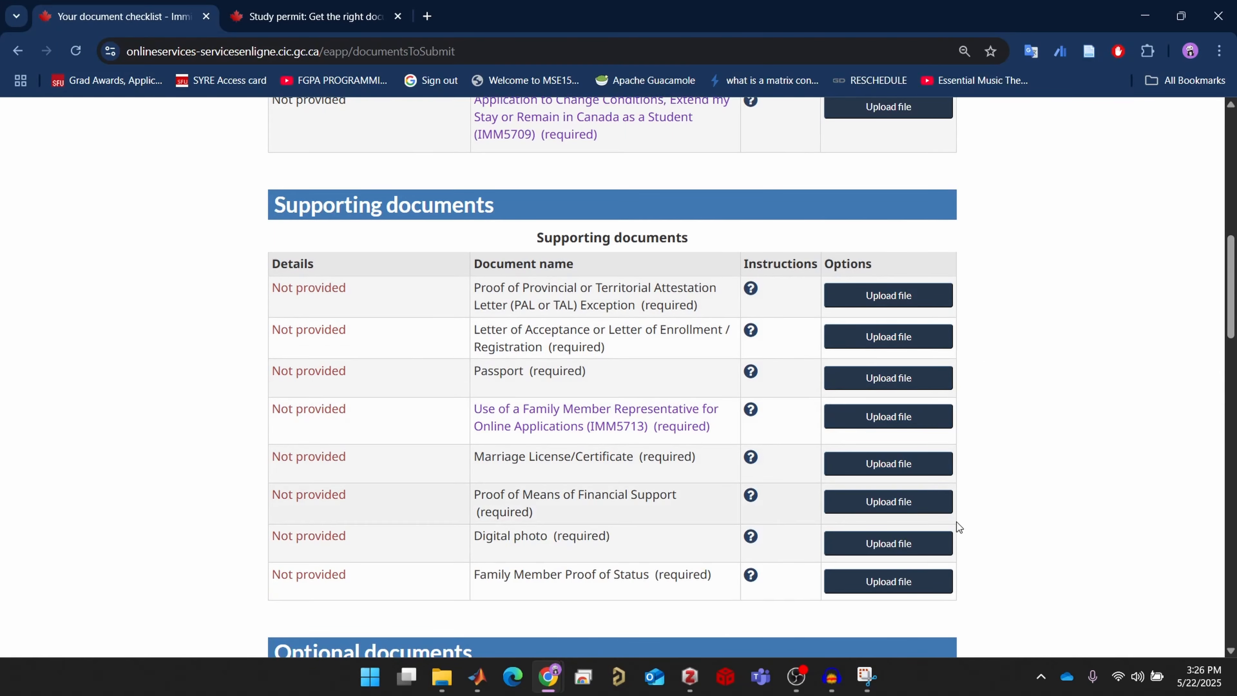
{"action": "scroll", "coordinate": [1064, 507], "scroll_direction": "down", "scroll_amount": 3}
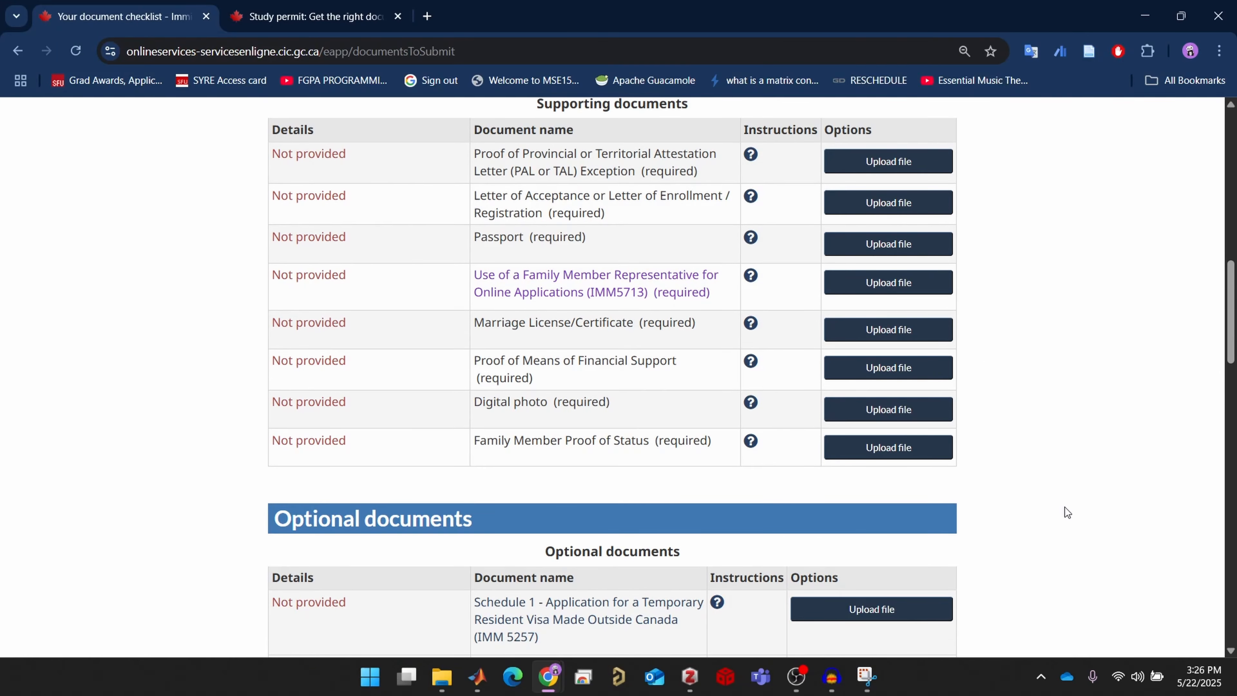
{"action": "scroll", "coordinate": [1065, 509], "scroll_direction": "up", "scroll_amount": 9}
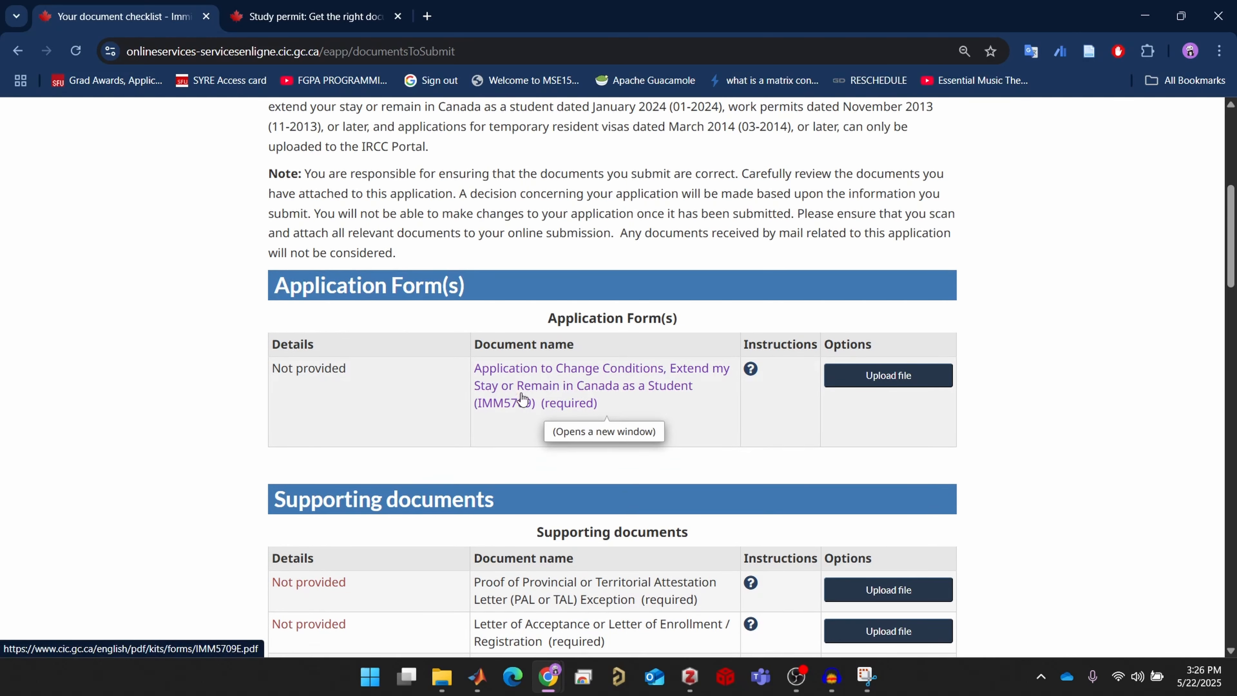
{"action": "scroll", "coordinate": [1120, 444], "scroll_direction": "down", "scroll_amount": 3}
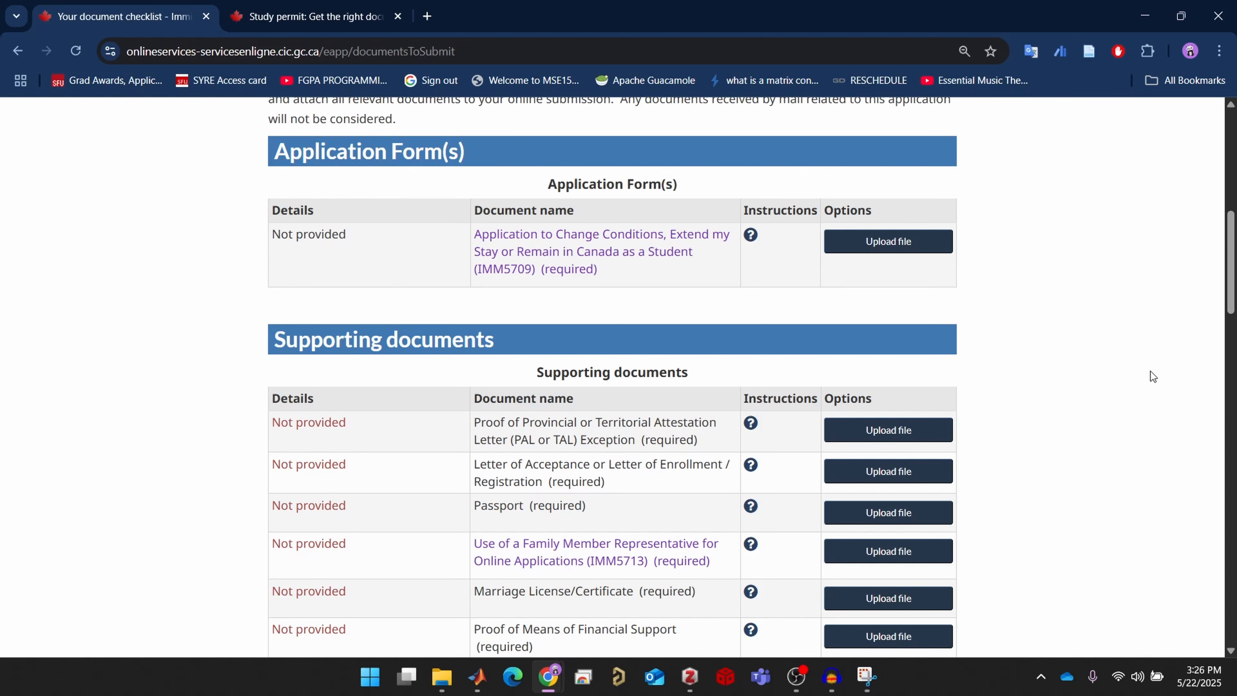
{"action": "scroll", "coordinate": [1086, 372], "scroll_direction": "down", "scroll_amount": 1}
{"action": "scroll", "coordinate": [1086, 373], "scroll_direction": "up", "scroll_amount": 1}
{"action": "scroll", "coordinate": [1086, 373], "scroll_direction": "up", "scroll_amount": 5}
{"action": "scroll", "coordinate": [1100, 367], "scroll_direction": "up", "scroll_amount": 1}
{"action": "scroll", "coordinate": [1100, 367], "scroll_direction": "down", "scroll_amount": 5}
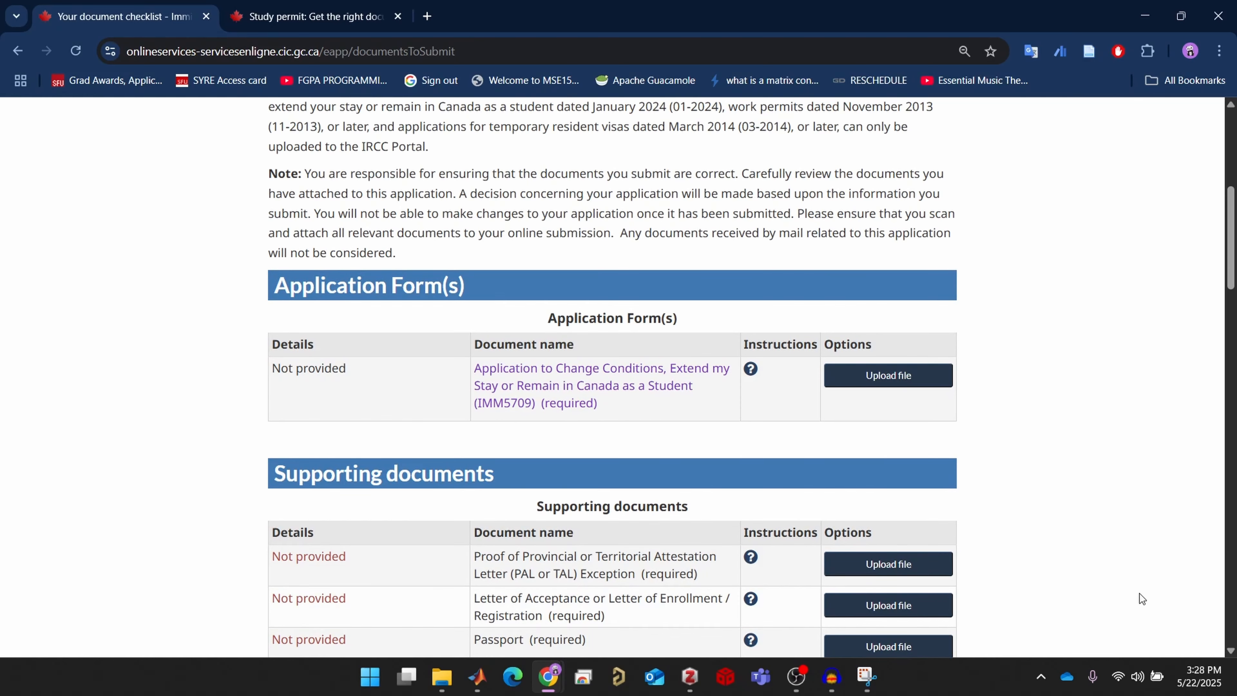
{"action": "scroll", "coordinate": [760, 438], "scroll_direction": "down", "scroll_amount": 10}
{"action": "scroll", "coordinate": [761, 447], "scroll_direction": "down", "scroll_amount": 3}
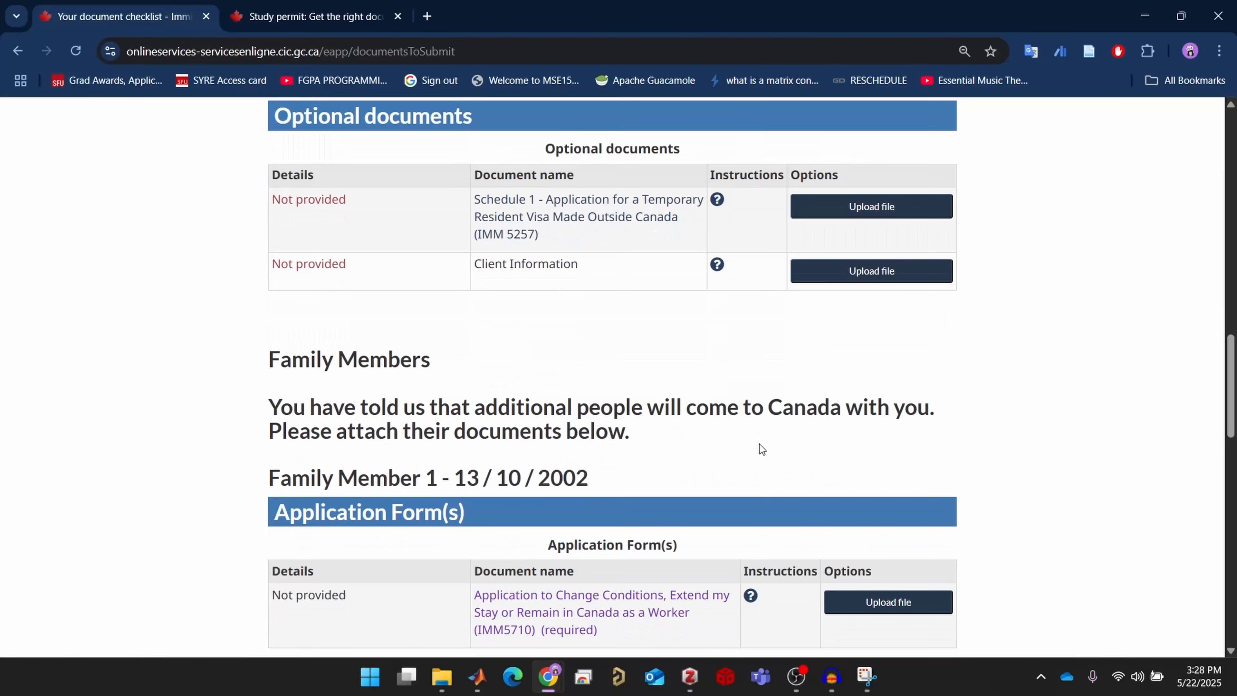
{"action": "scroll", "coordinate": [761, 451], "scroll_direction": "up", "scroll_amount": 8}
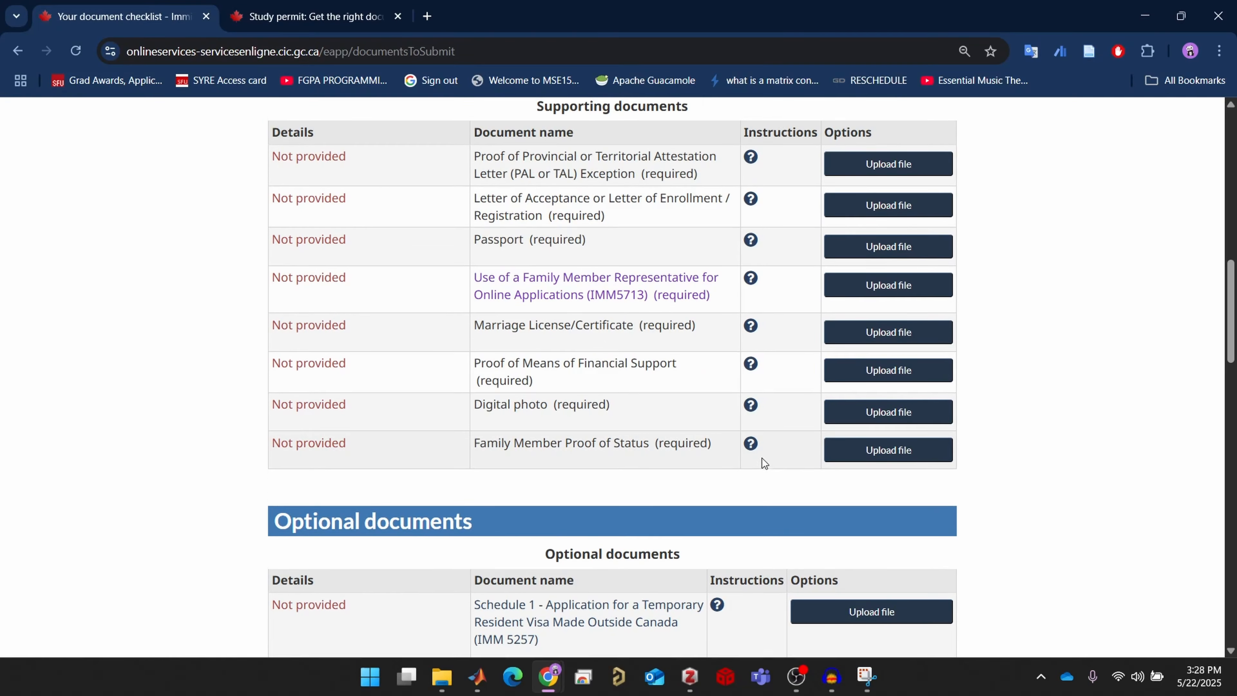
{"action": "scroll", "coordinate": [762, 458], "scroll_direction": "up", "scroll_amount": 8}
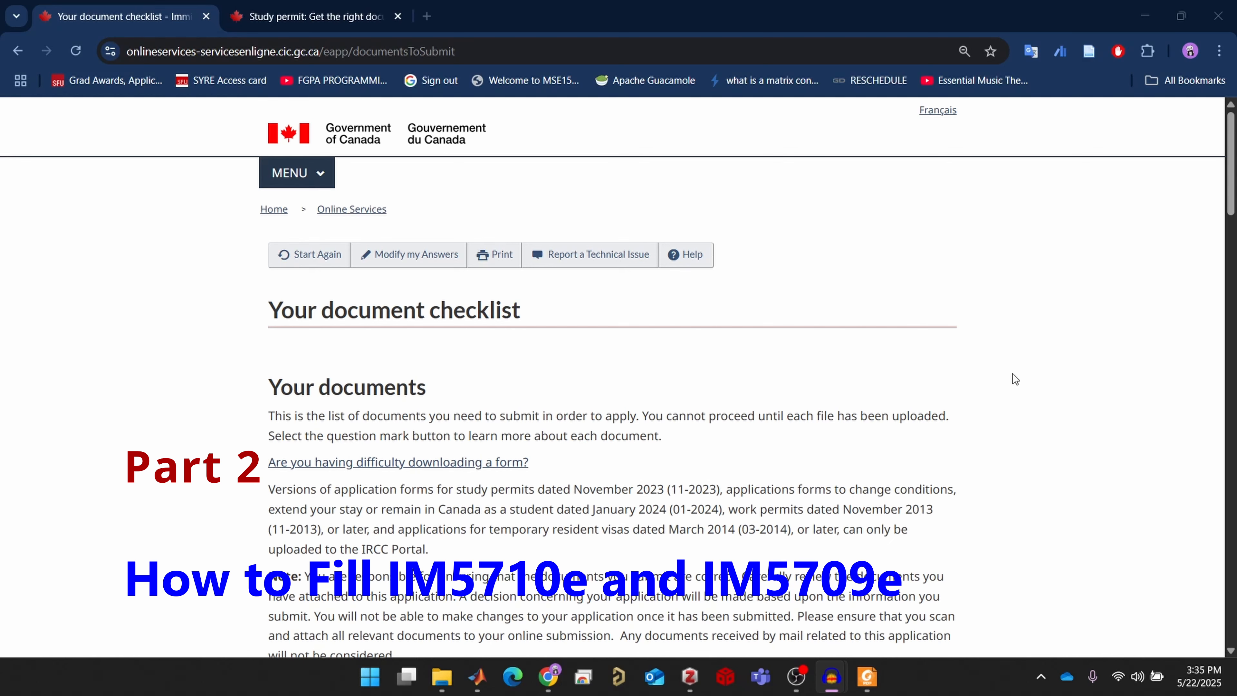
{"action": "scroll", "coordinate": [1016, 377], "scroll_direction": "down", "scroll_amount": 3}
{"action": "scroll", "coordinate": [1015, 375], "scroll_direction": "down", "scroll_amount": 5}
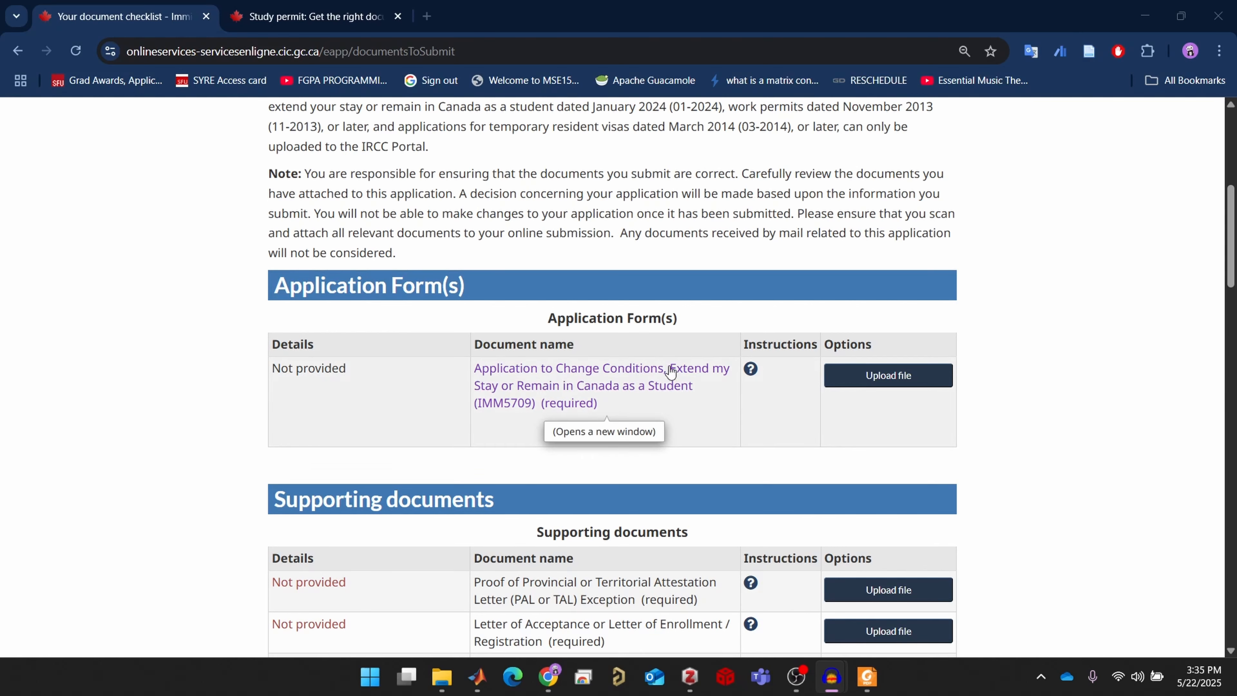
Open the IMM5709 form page from the Application Form(s) table and download imm5709e.pdf
{"action": "left_click", "coordinate": [643, 374]}
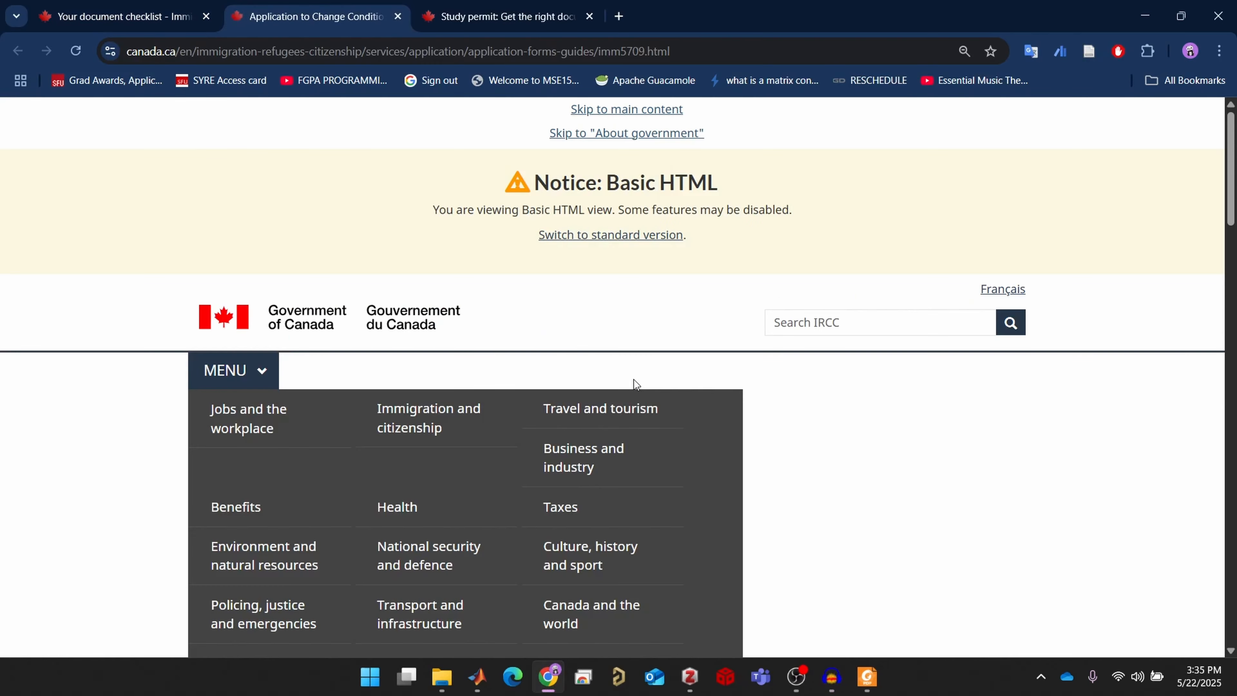
{"action": "scroll", "coordinate": [638, 378], "scroll_direction": "down", "scroll_amount": 8}
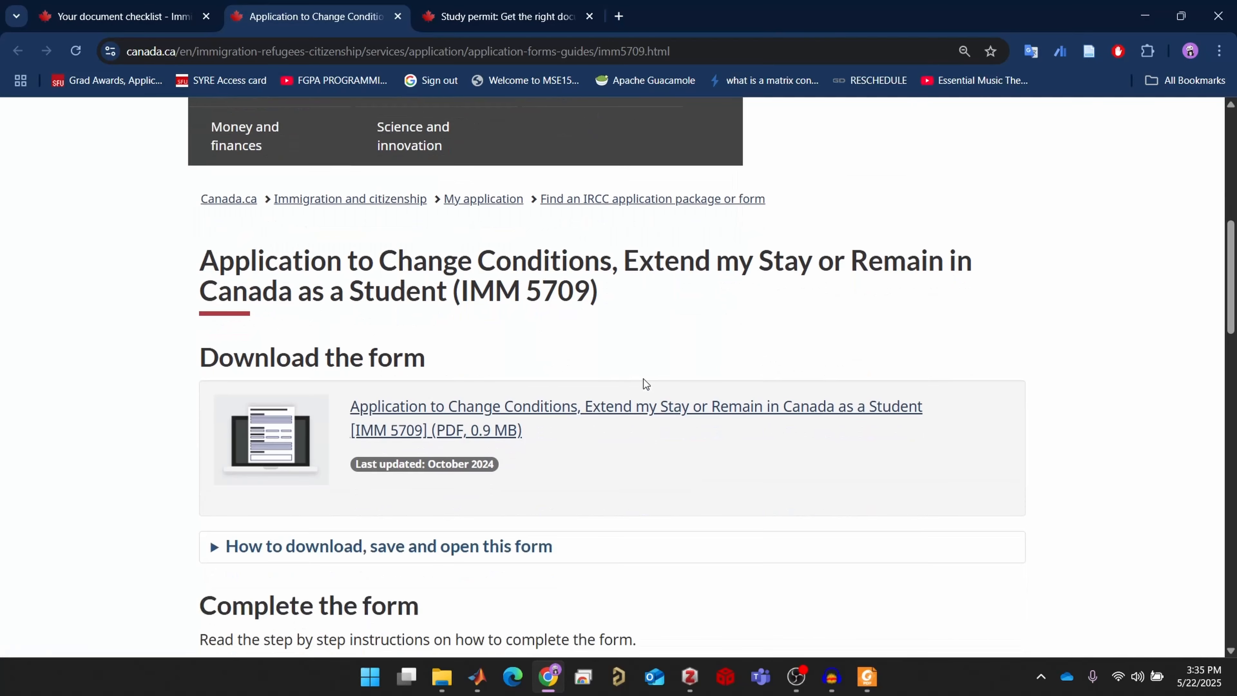
{"action": "left_click", "coordinate": [474, 427]}
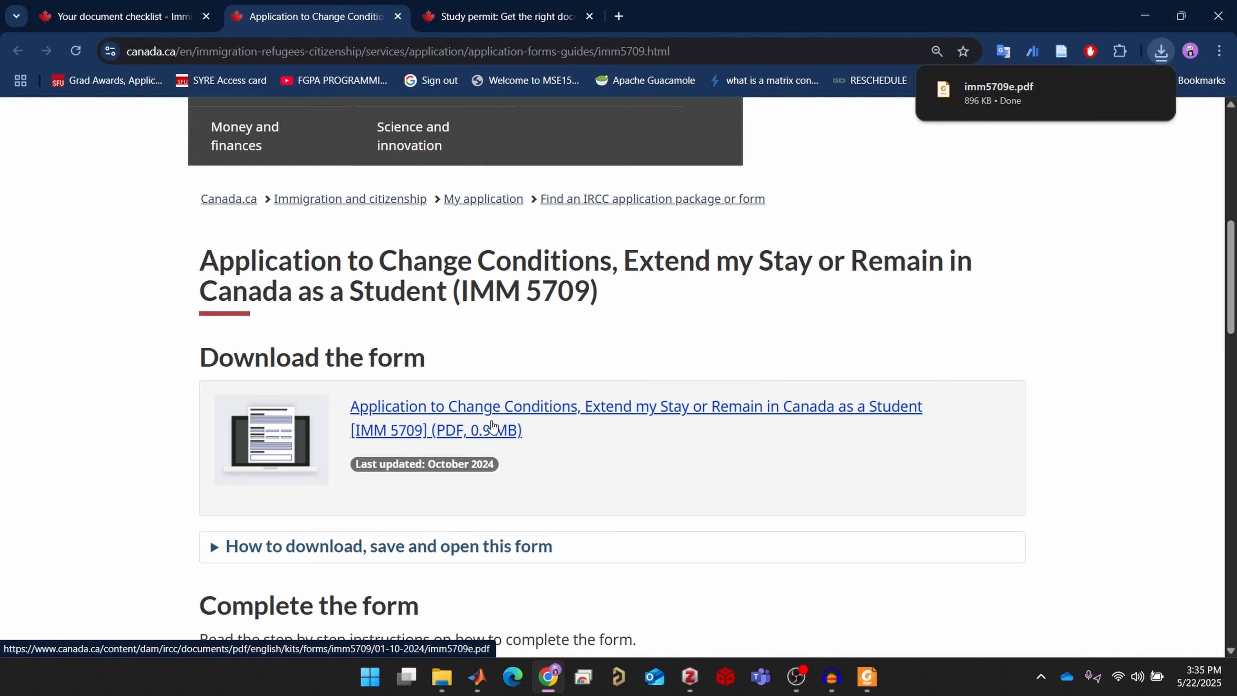
{"action": "mouse_move", "coordinate": [984, 98]}
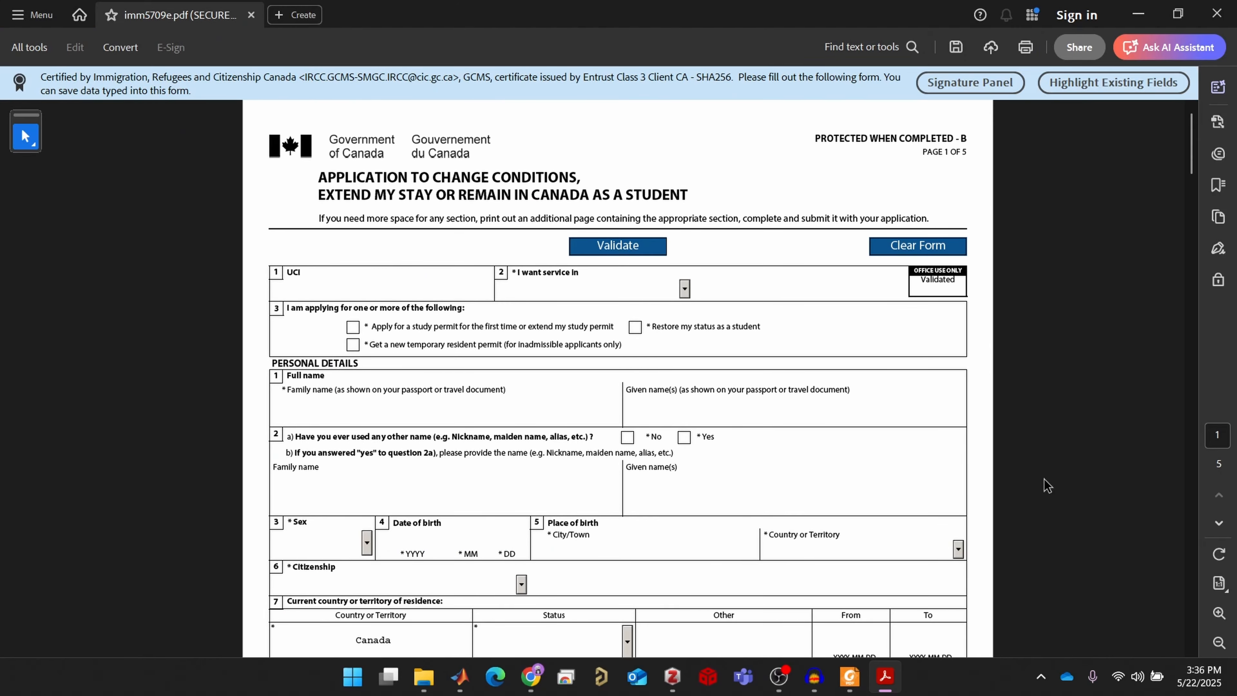
Choose English as the service language and enter the applicant's UCI in Acrobat
{"action": "key", "text": "alt+Tab"}
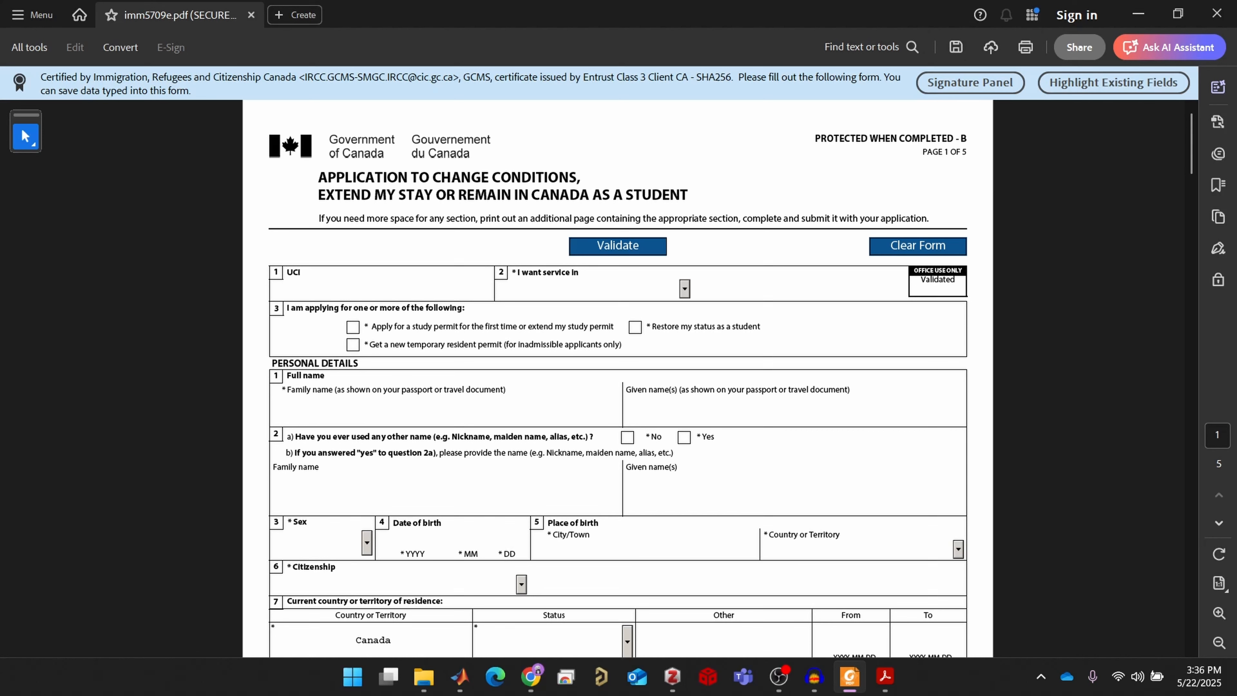
{"action": "key", "text": "alt+Tab"}
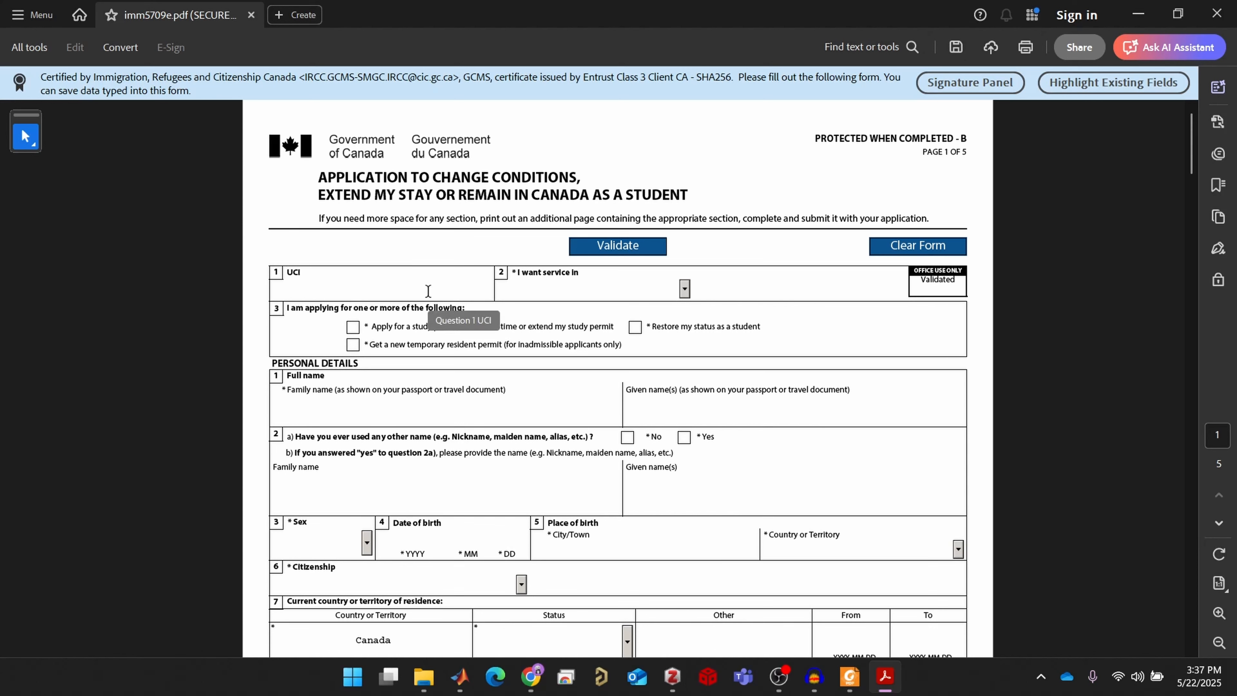
{"action": "left_click", "coordinate": [418, 285]}
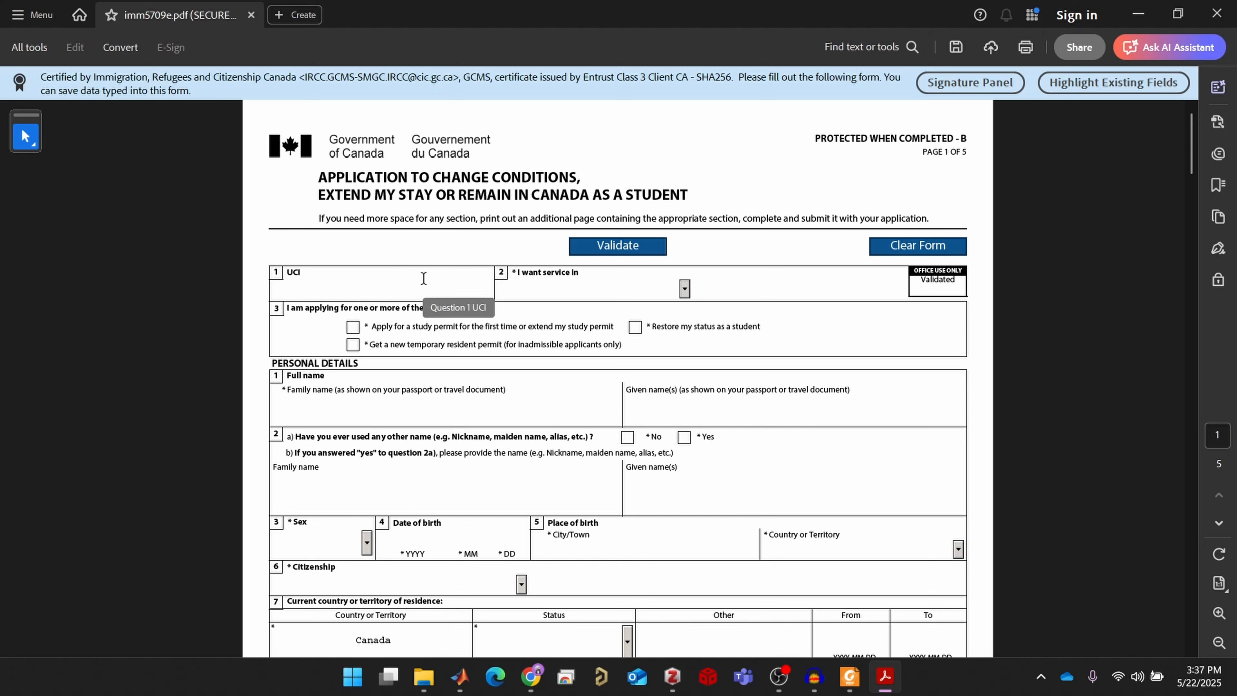
{"action": "left_click", "coordinate": [685, 288]}
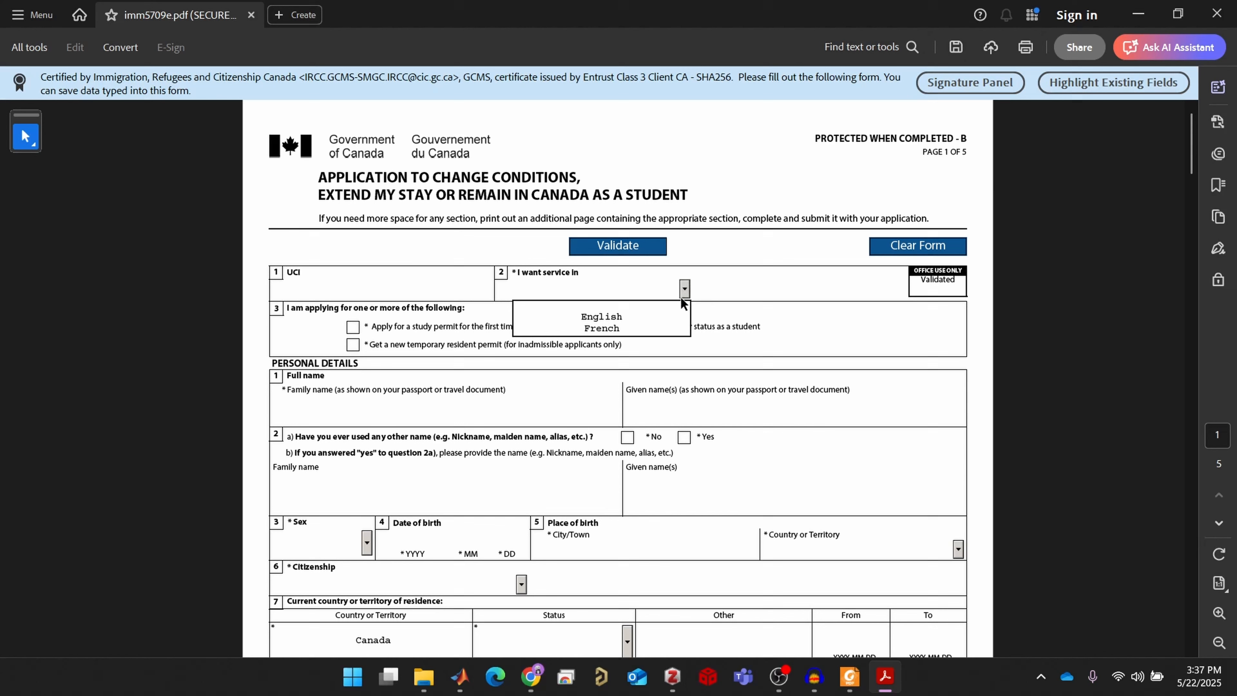
{"action": "left_click", "coordinate": [643, 316]}
{"action": "left_click", "coordinate": [422, 289]}
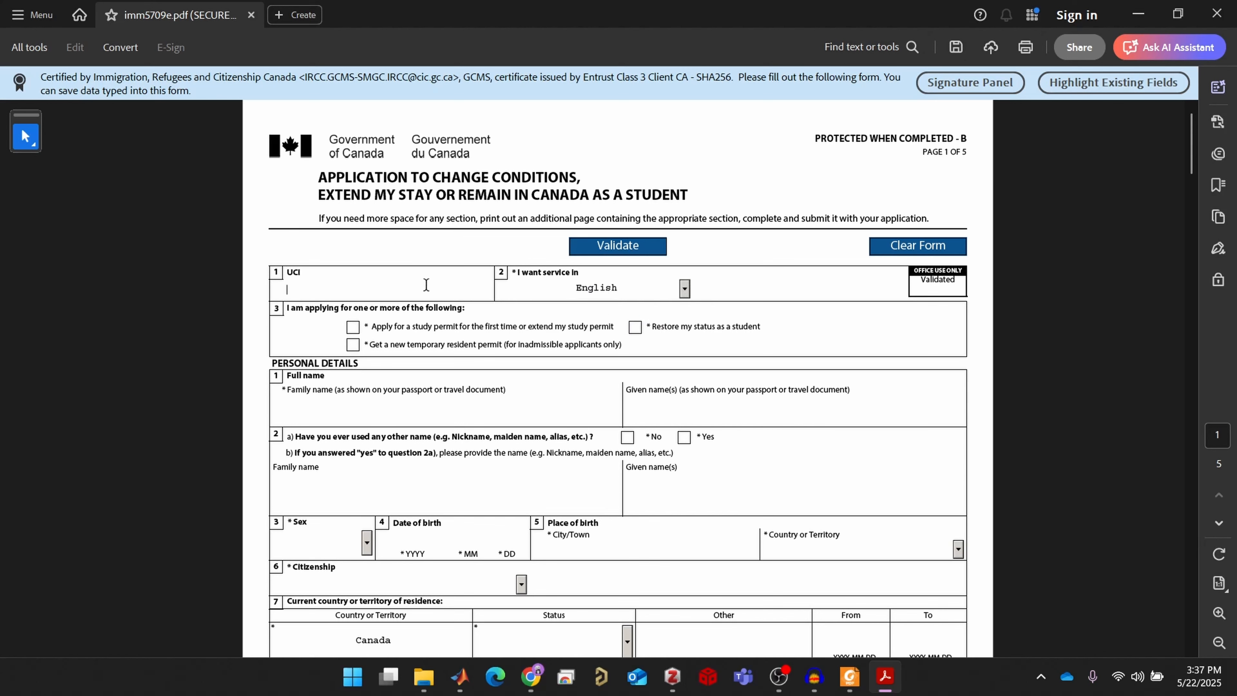
Tick 'Apply for a study permit' and enter the applicant's family and given names
{"action": "left_click", "coordinate": [366, 325]}
{"action": "left_click", "coordinate": [381, 409]}
{"action": "type", "text": "adasdfadsf"}
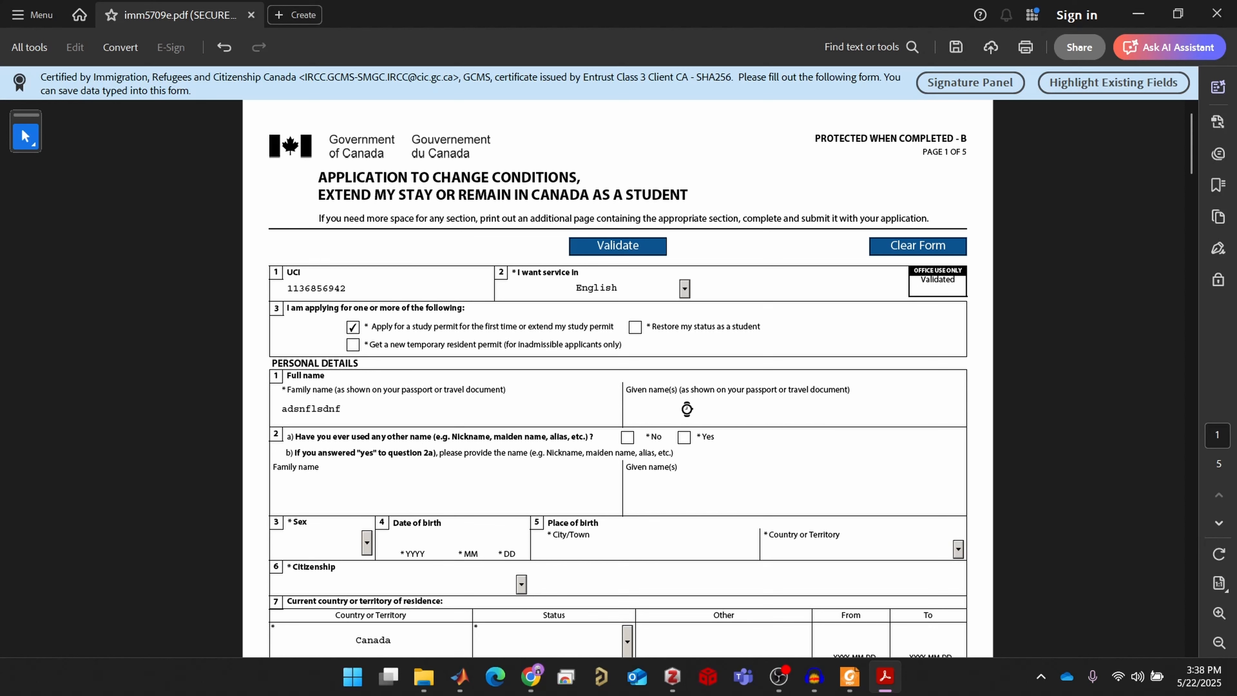
{"action": "left_click_drag", "start_coordinate": [418, 415], "coordinate": [247, 411]}
{"action": "key", "text": "BackSpace"}
{"action": "type", "text": "PAT"}
{"action": "key", "text": "BackSpace"}
{"action": "key", "text": "BackSpace"}
{"action": "key", "text": "BackSpace"}
{"action": "left_click", "coordinate": [739, 417]}
{"action": "left_click", "coordinate": [627, 437]}
{"action": "scroll", "coordinate": [506, 541], "scroll_direction": "down", "scroll_amount": 1}
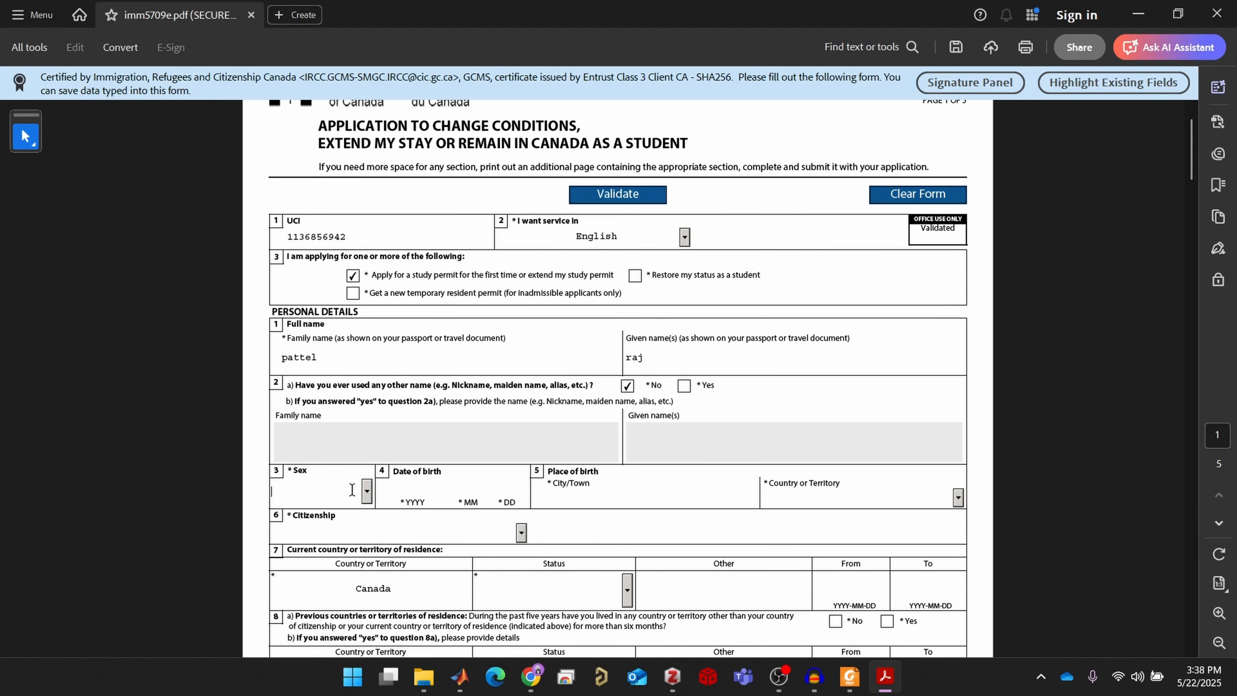
{"action": "left_click", "coordinate": [367, 490]}
{"action": "left_click", "coordinate": [359, 532]}
{"action": "left_click", "coordinate": [417, 493]}
{"action": "type", "text": "2001 11 12"}
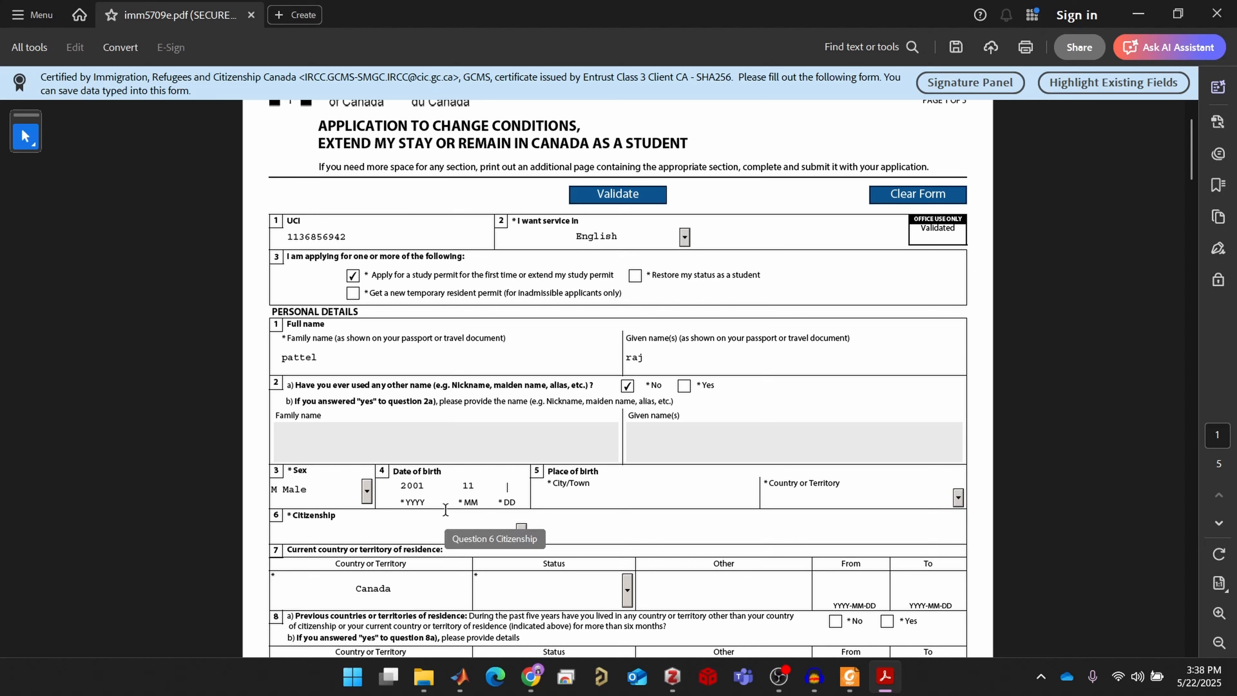
Enter birthplace Ilam, Nepal and set citizenship to Nepal
{"action": "left_click", "coordinate": [589, 498]}
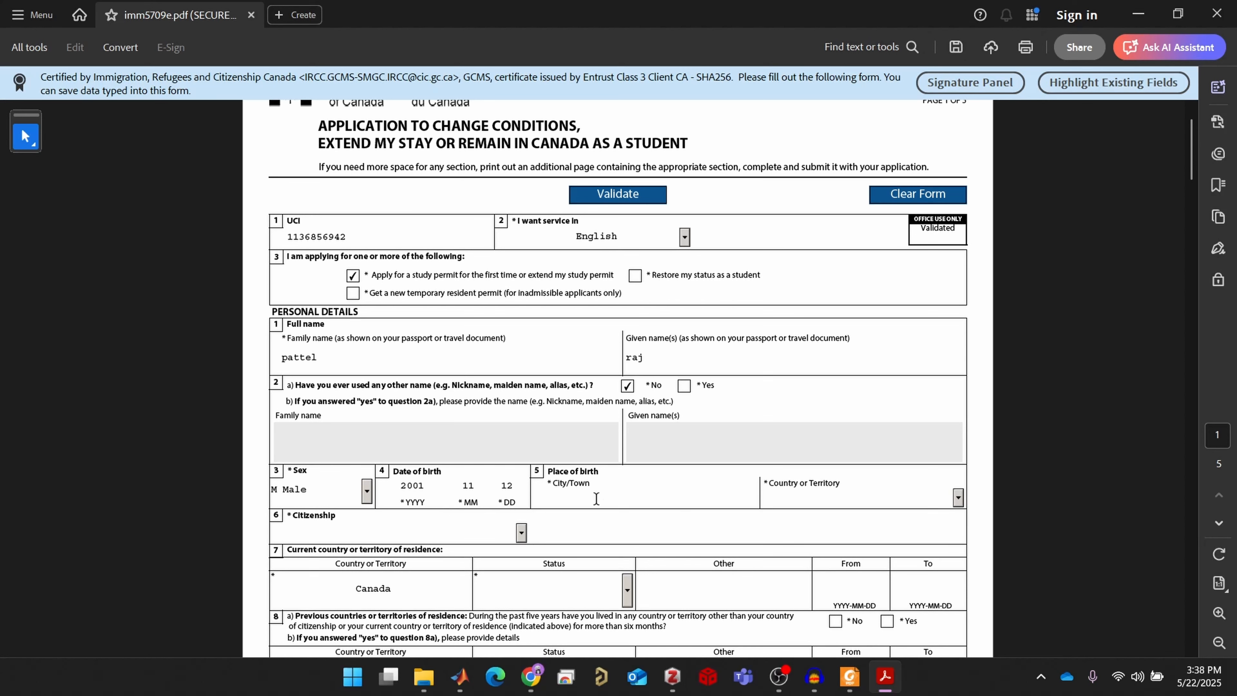
{"action": "type", "text": "ilam"}
{"action": "left_click", "coordinate": [781, 498]}
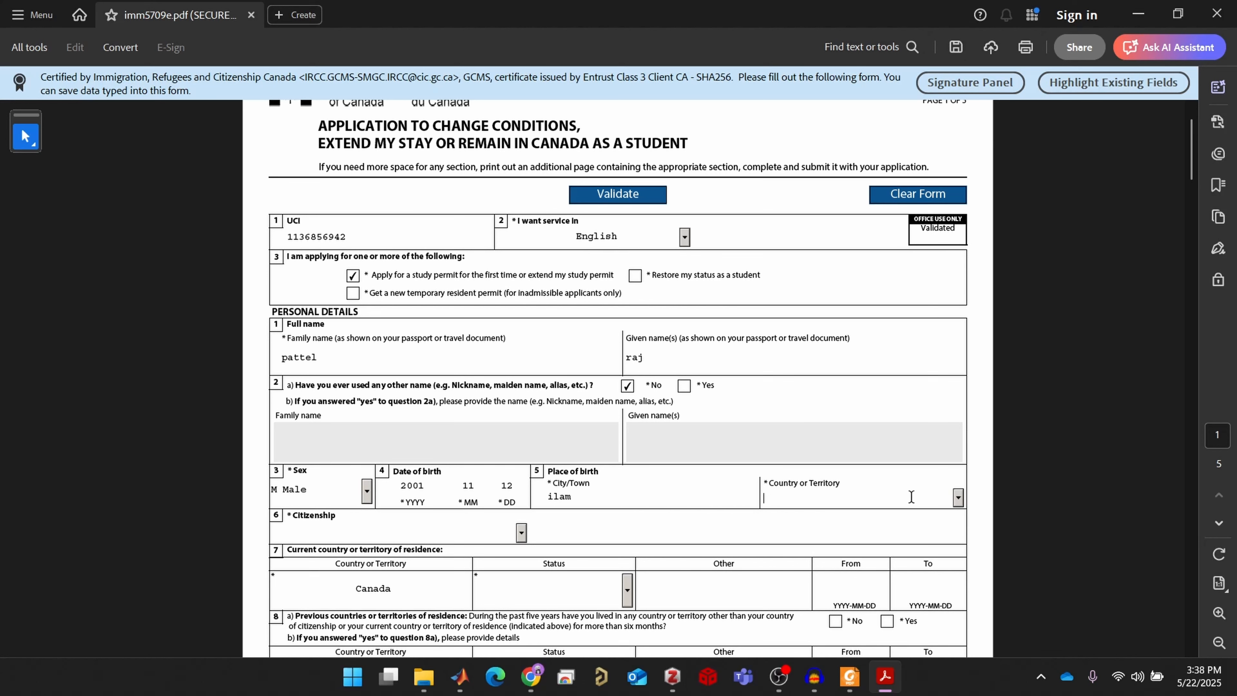
{"action": "left_click", "coordinate": [958, 498]}
{"action": "type", "text": "n"}
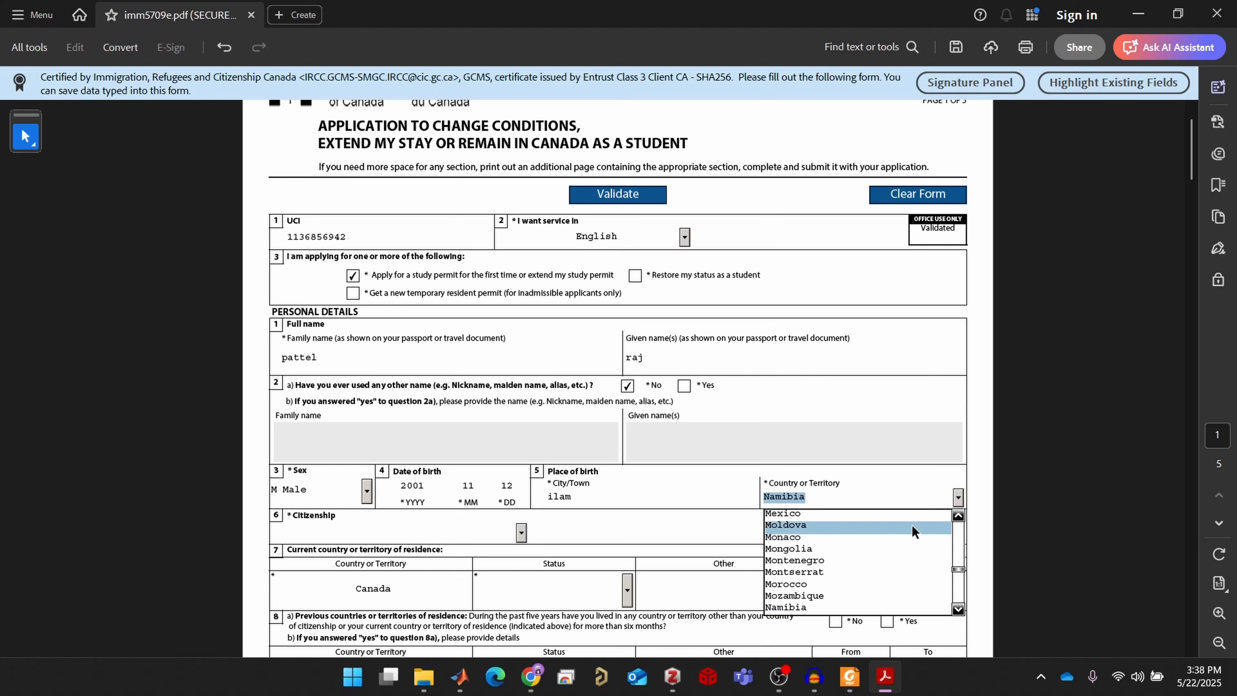
{"action": "key", "text": "Down"}
{"action": "key", "text": "Down"}
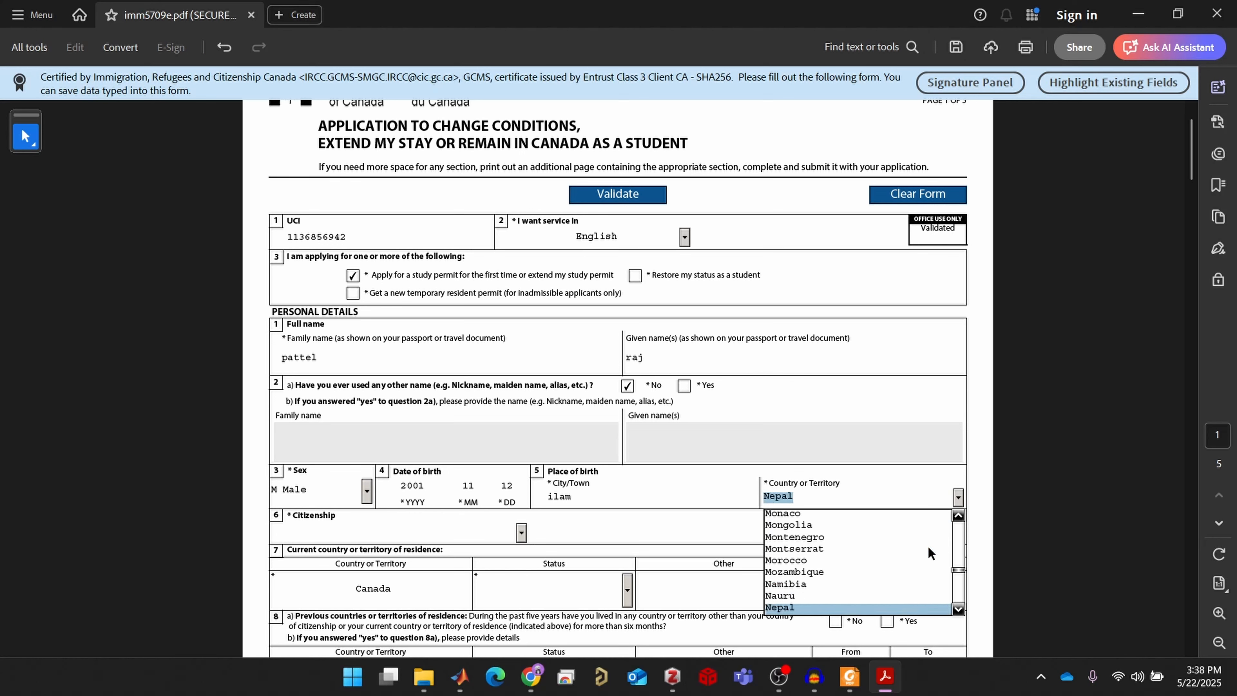
{"action": "key", "text": "Return"}
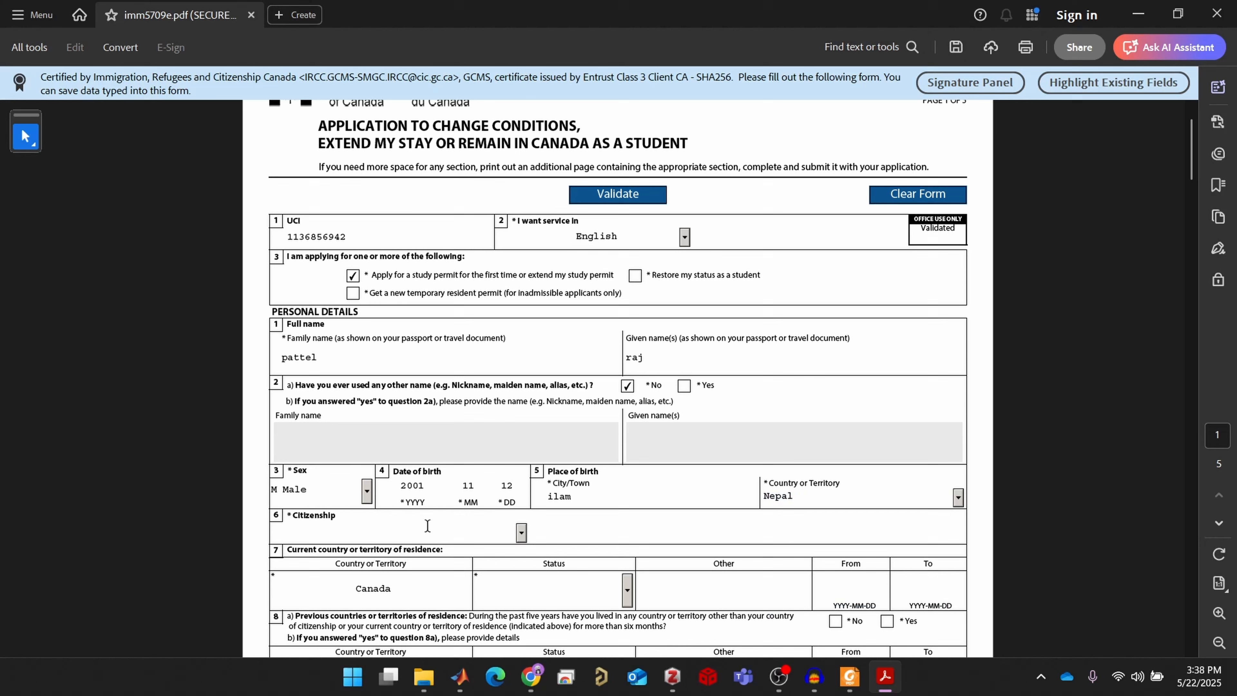
{"action": "left_click", "coordinate": [486, 523]}
{"action": "key", "text": "n"}
{"action": "key", "text": "Down"}
{"action": "key", "text": "Down"}
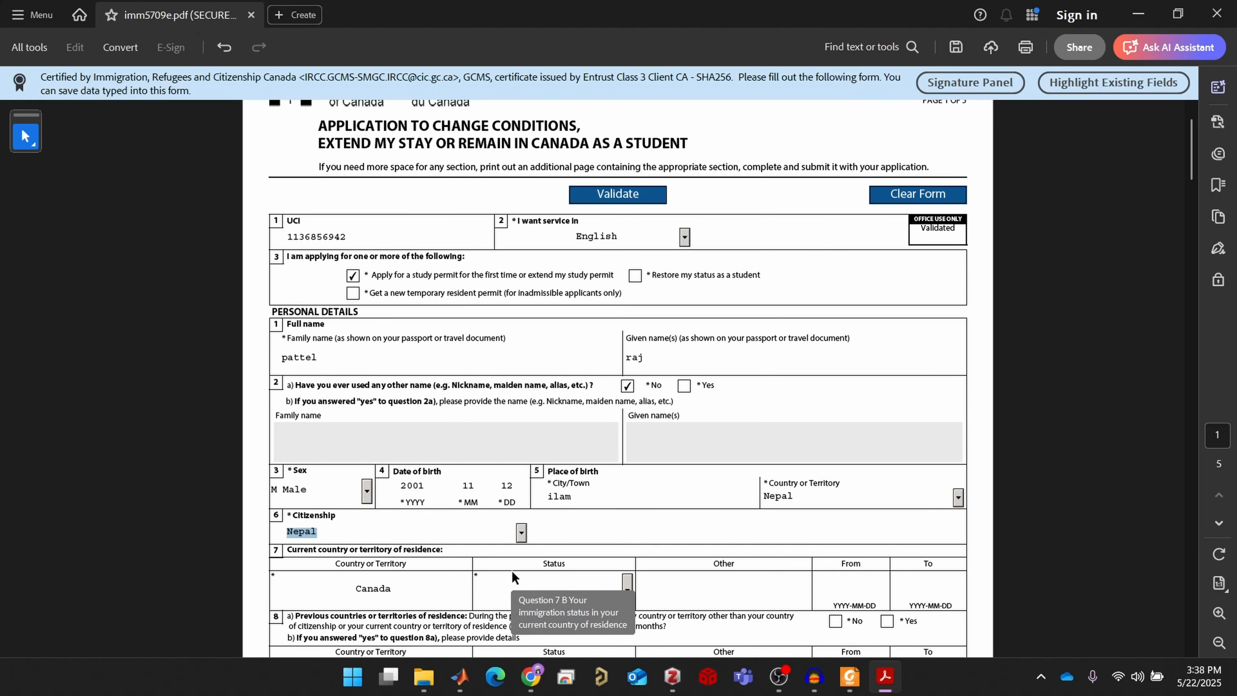
{"action": "key", "text": "Return"}
{"action": "scroll", "coordinate": [648, 541], "scroll_direction": "down", "scroll_amount": 2}
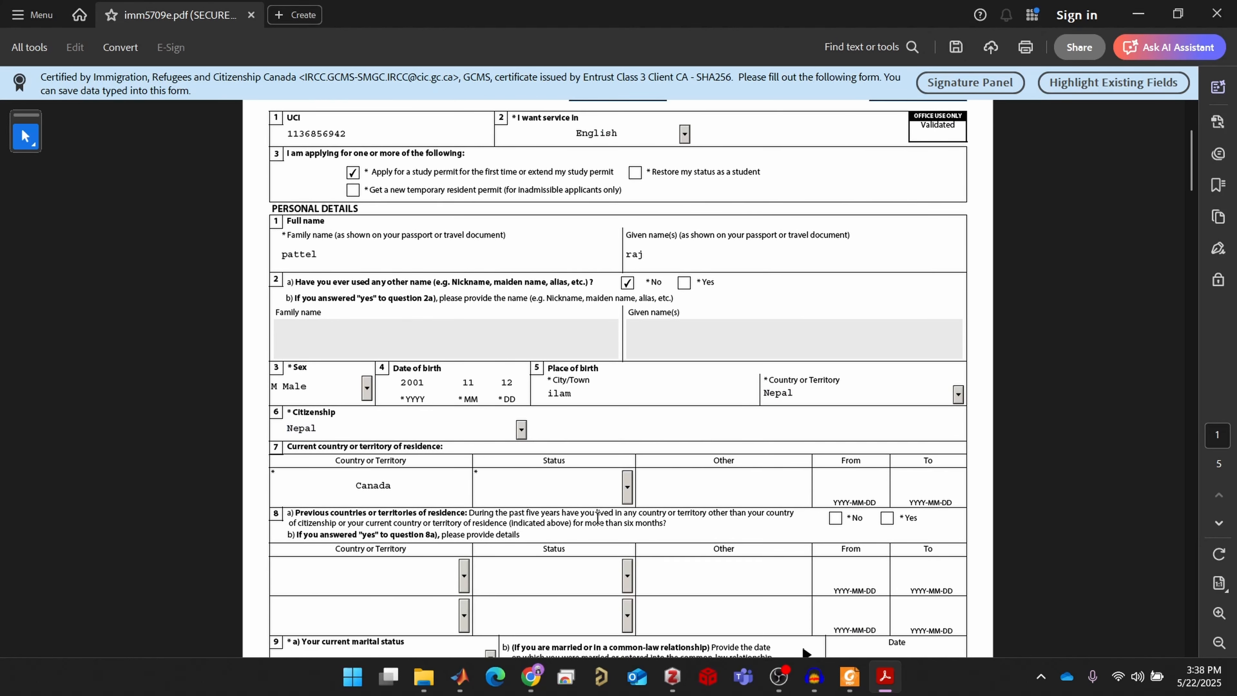
Set the current residence status to Student
{"action": "left_click", "coordinate": [627, 489]}
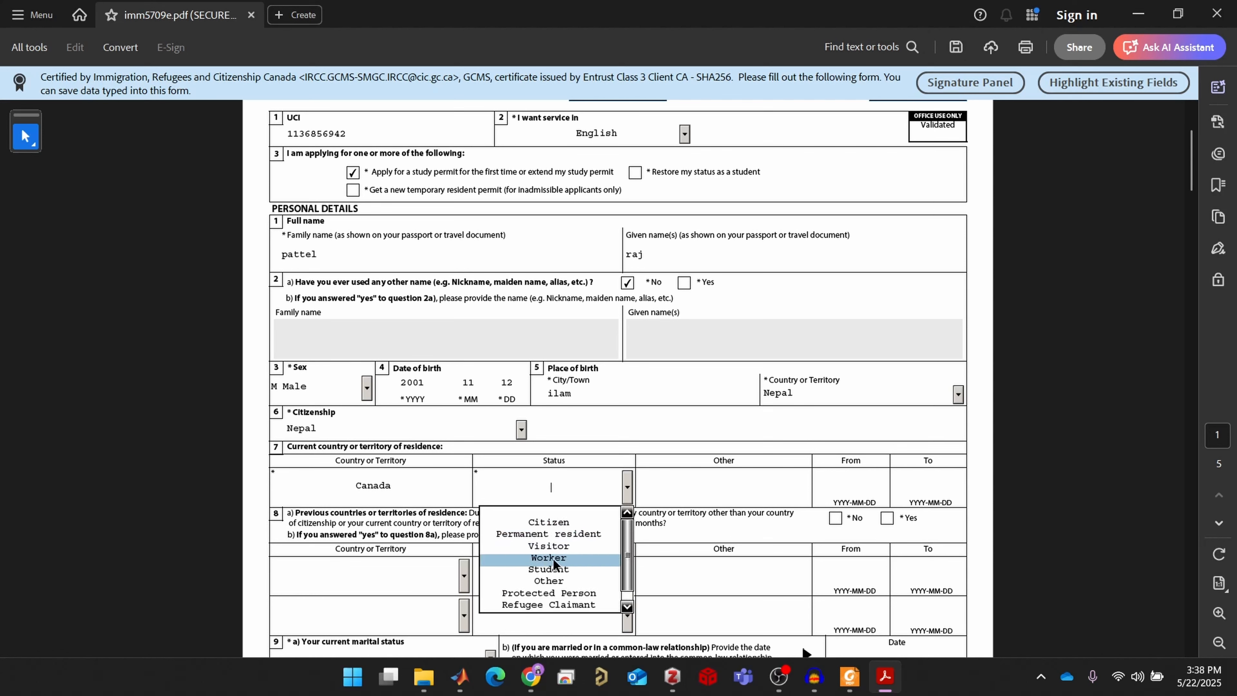
{"action": "left_click", "coordinate": [561, 571]}
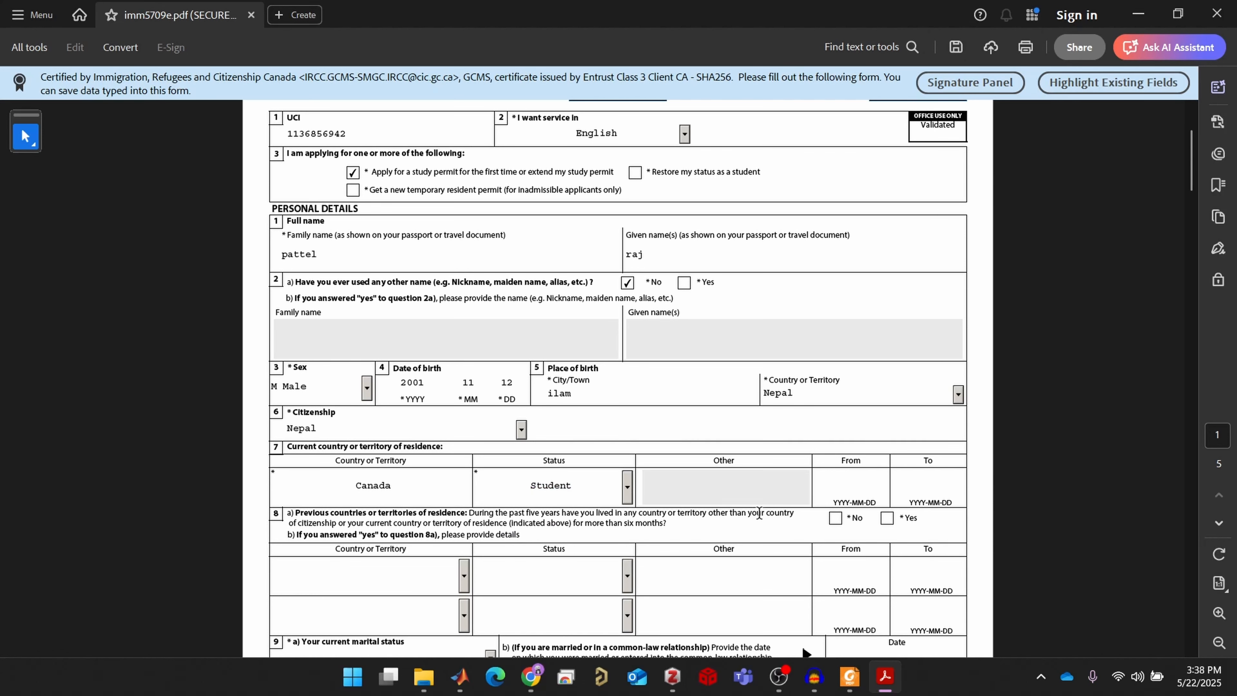
{"action": "left_click", "coordinate": [855, 489]}
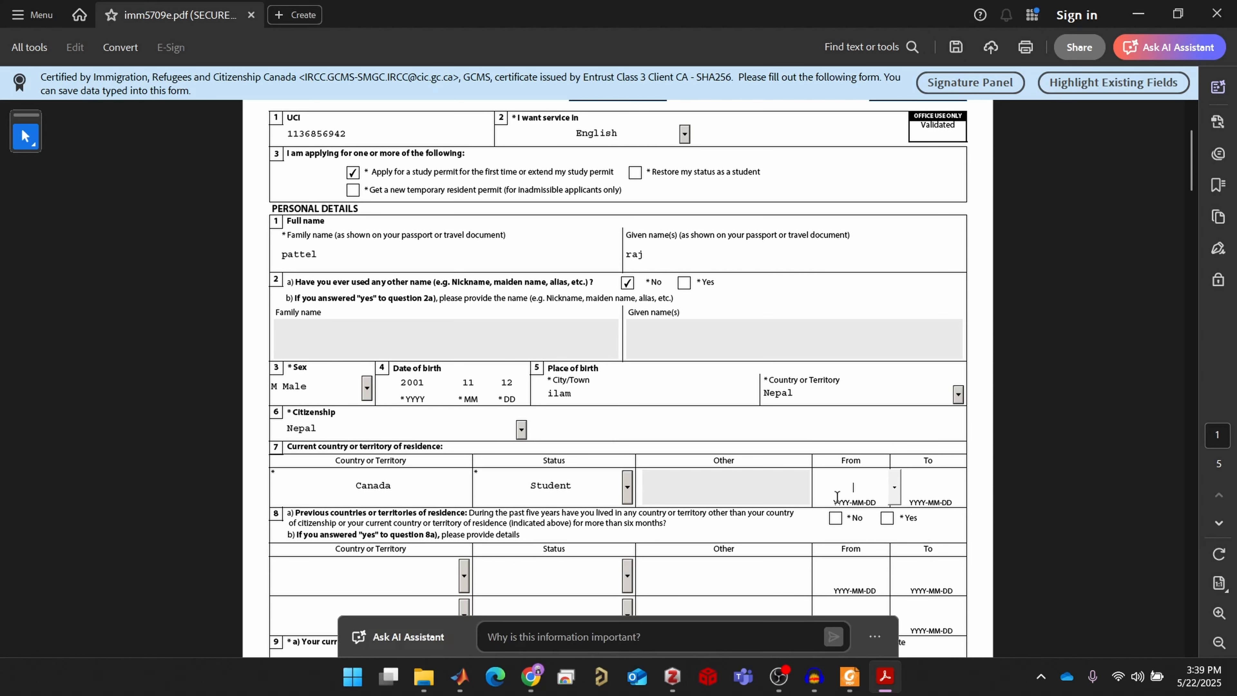
{"action": "left_click", "coordinate": [854, 480]}
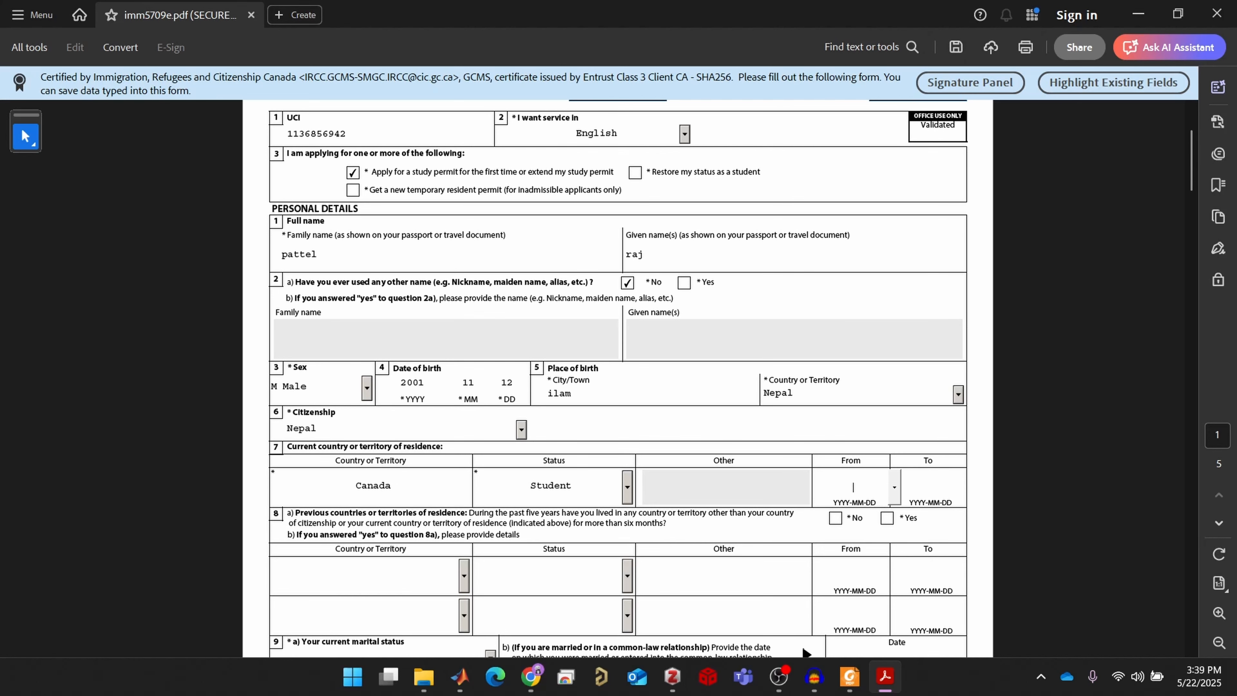
{"action": "scroll", "coordinate": [704, 517], "scroll_direction": "down", "scroll_amount": 1}
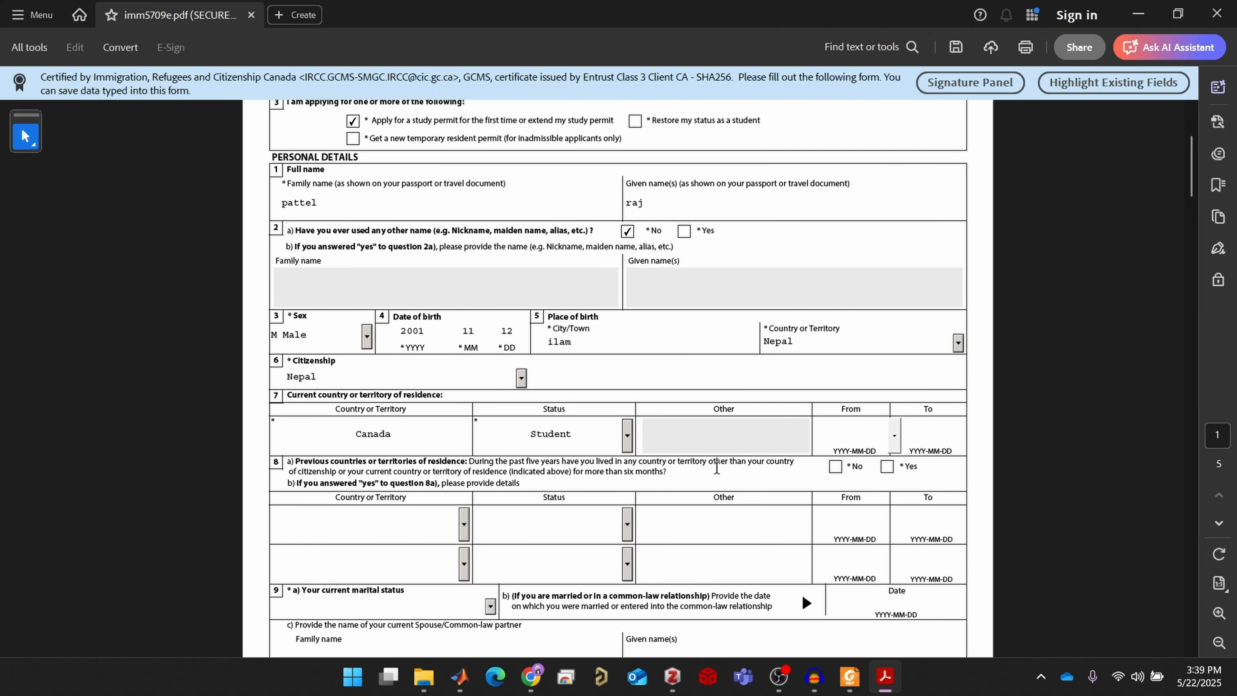
{"action": "scroll", "coordinate": [637, 475], "scroll_direction": "down", "scroll_amount": 1}
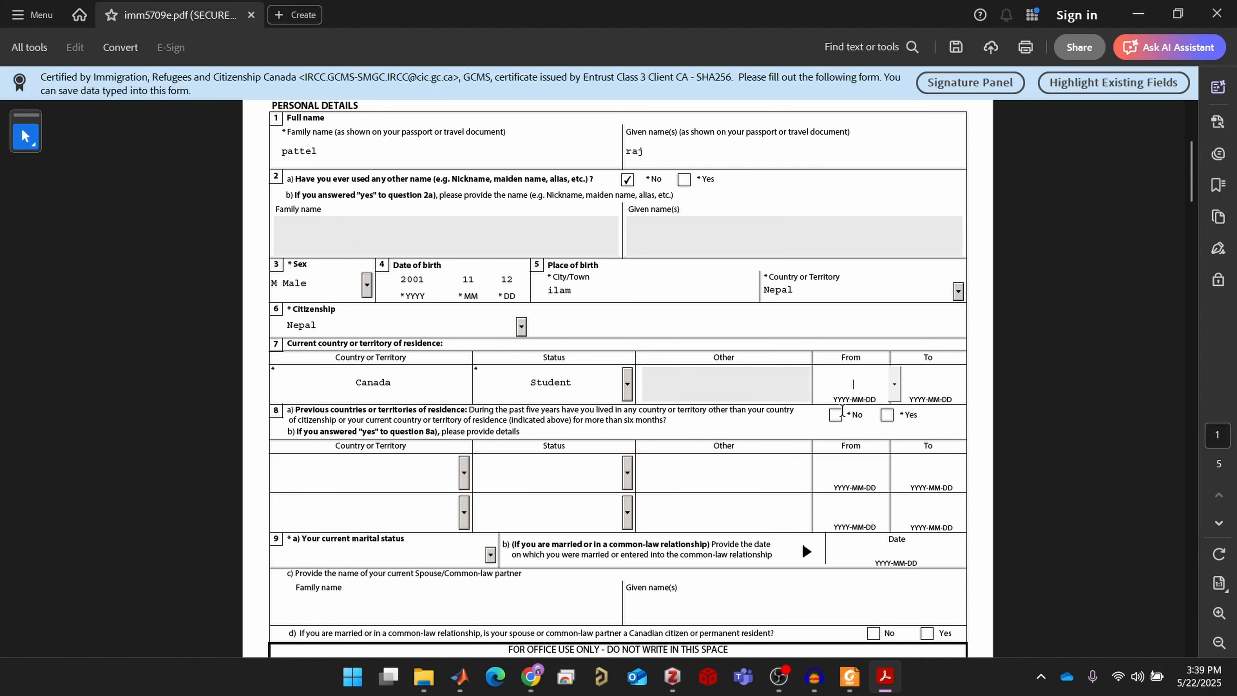
Answer No to previous countries of residence and set marital status to Married
{"action": "left_click", "coordinate": [835, 416]}
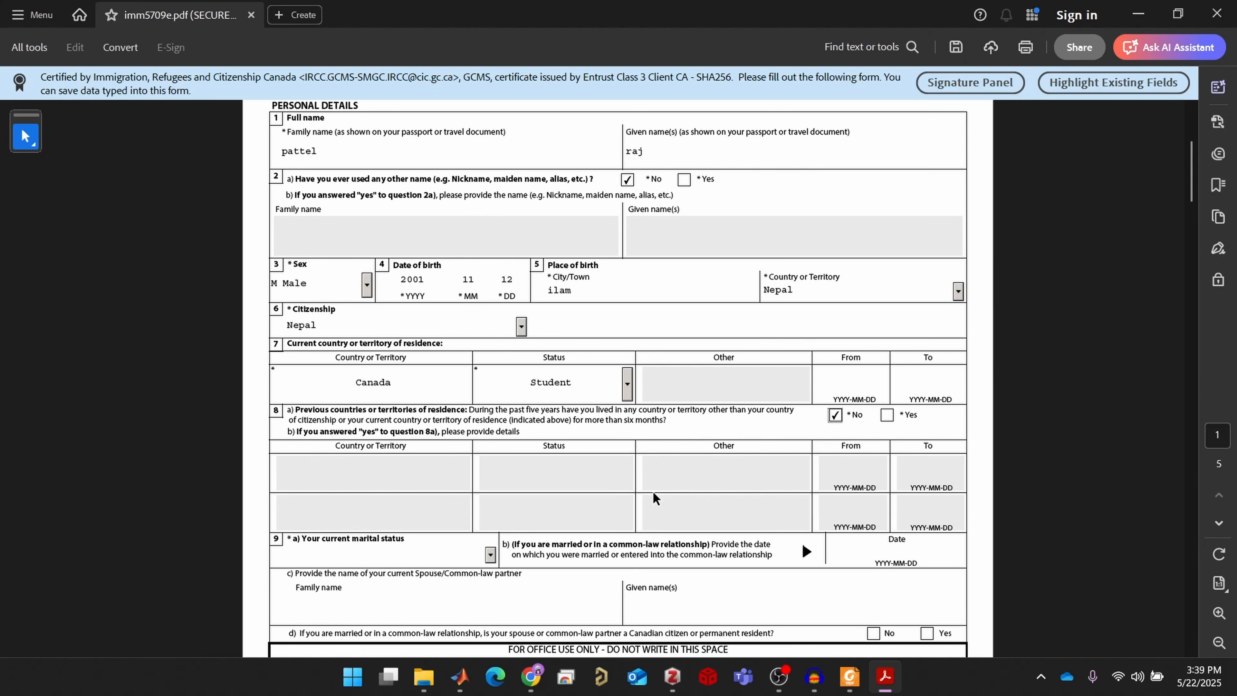
{"action": "scroll", "coordinate": [655, 493], "scroll_direction": "down", "scroll_amount": 1}
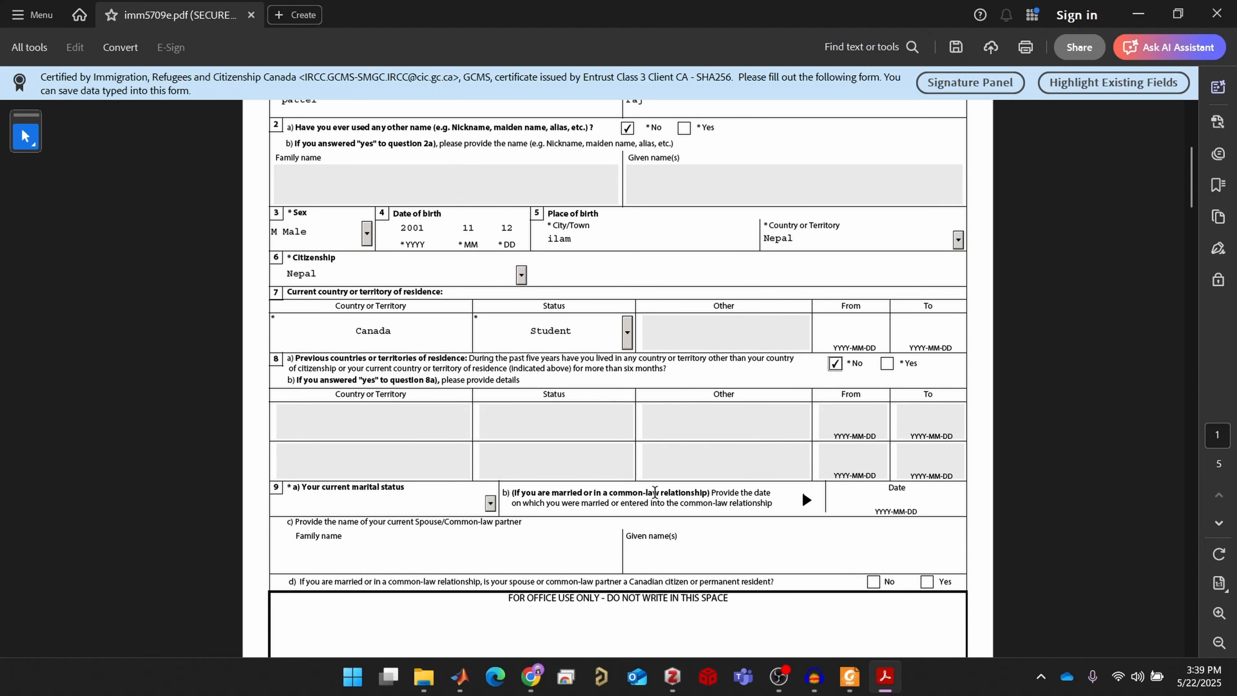
{"action": "left_click", "coordinate": [486, 505]}
{"action": "left_click", "coordinate": [490, 503]}
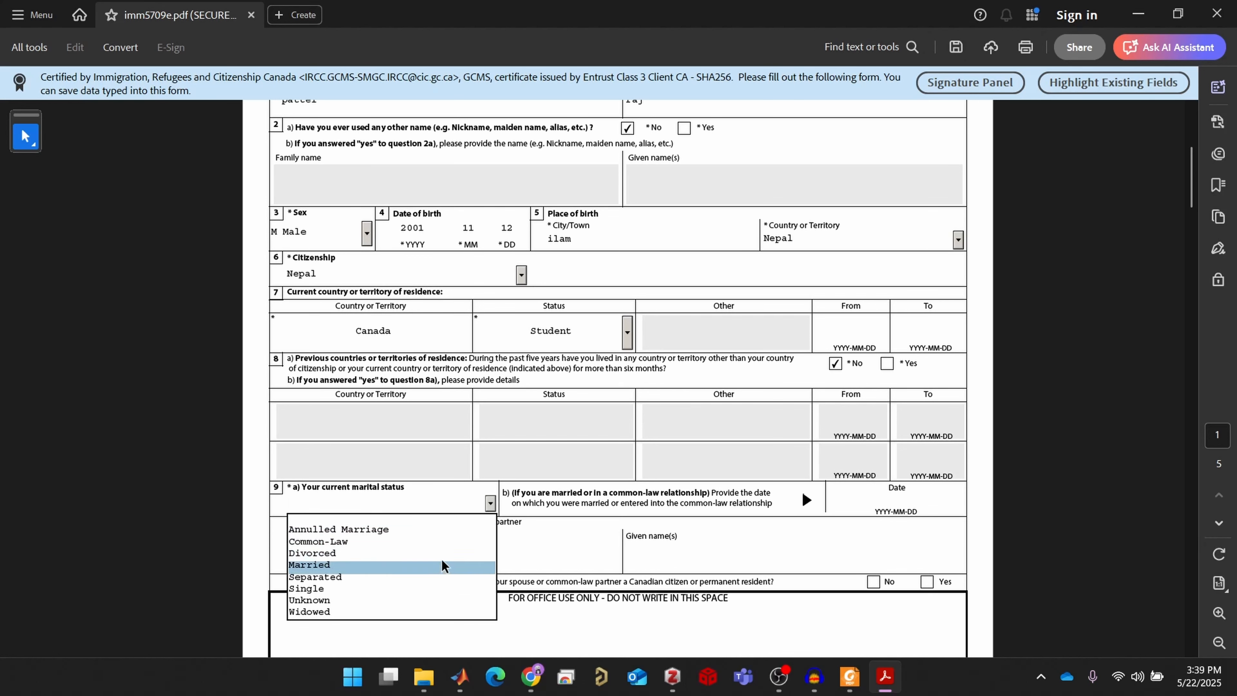
{"action": "left_click", "coordinate": [389, 560]}
{"action": "scroll", "coordinate": [574, 551], "scroll_direction": "down", "scroll_amount": 1}
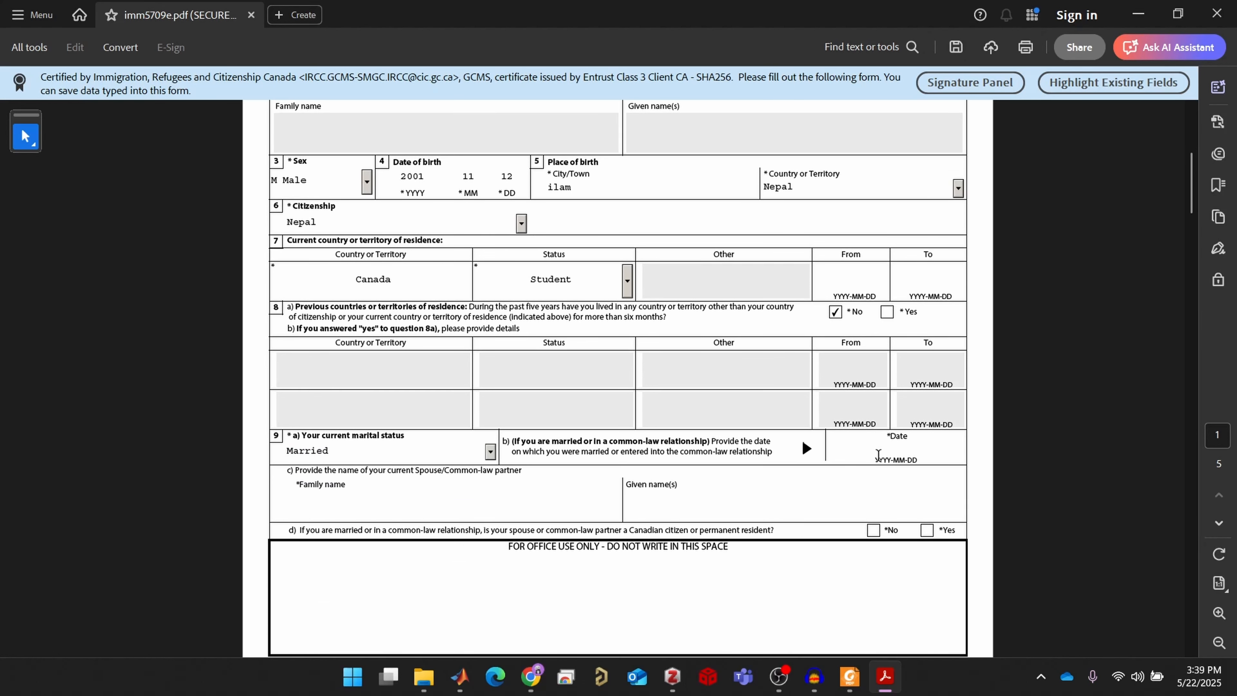
{"action": "left_click", "coordinate": [883, 452]}
Enter the spouse's family name and given name in section 9c
{"action": "left_click", "coordinate": [405, 502]}
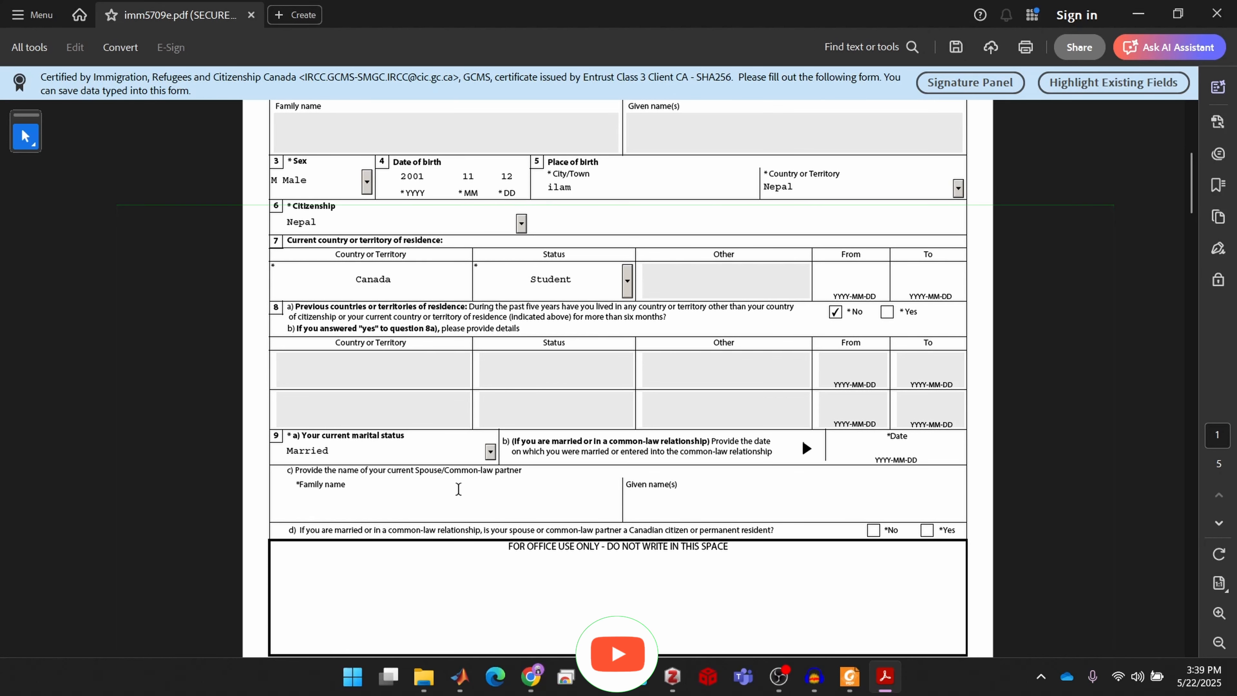
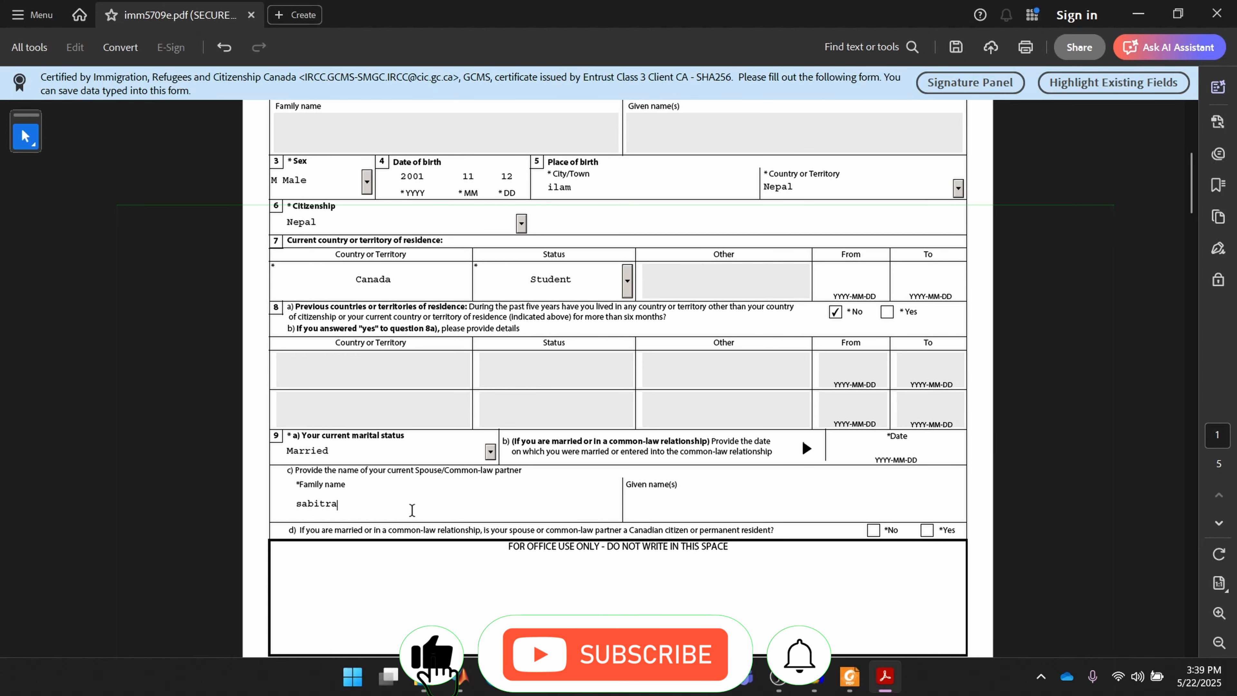
{"action": "key", "text": "ctrl+a"}
{"action": "key", "text": "ctrl+x"}
{"action": "left_click", "coordinate": [647, 508]}
{"action": "key", "text": "ctrl+v"}
{"action": "left_click", "coordinate": [435, 507]}
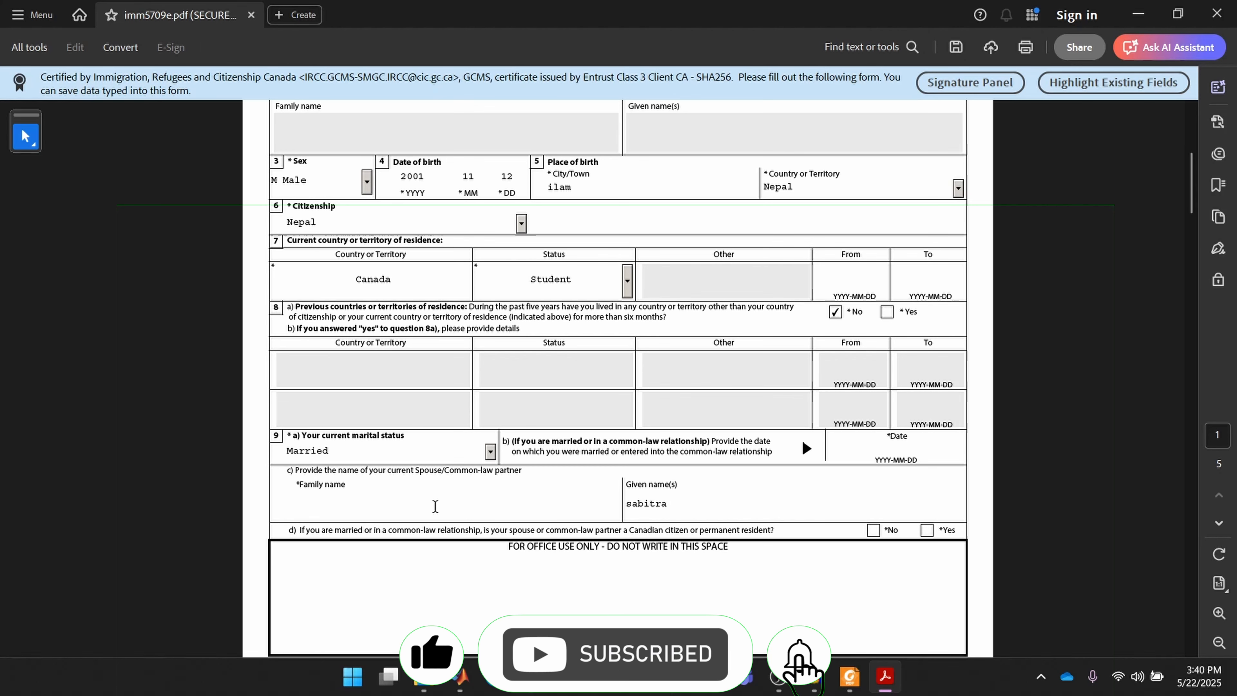
{"action": "type", "text": "a"}
{"action": "key", "text": "BackSpace"}
{"action": "left_click", "coordinate": [464, 569]}
Answer No to a previous marriage and set the native language to Nepali
{"action": "scroll", "coordinate": [465, 566], "scroll_direction": "down", "scroll_amount": 7}
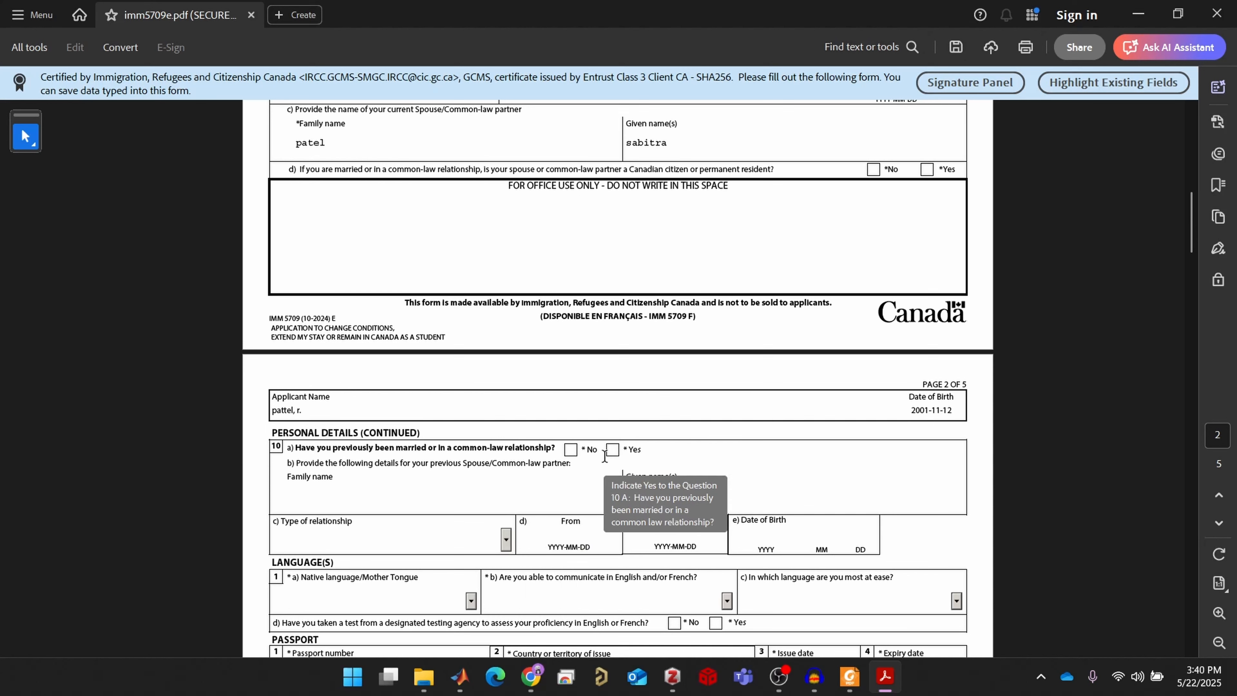
{"action": "left_click", "coordinate": [573, 452]}
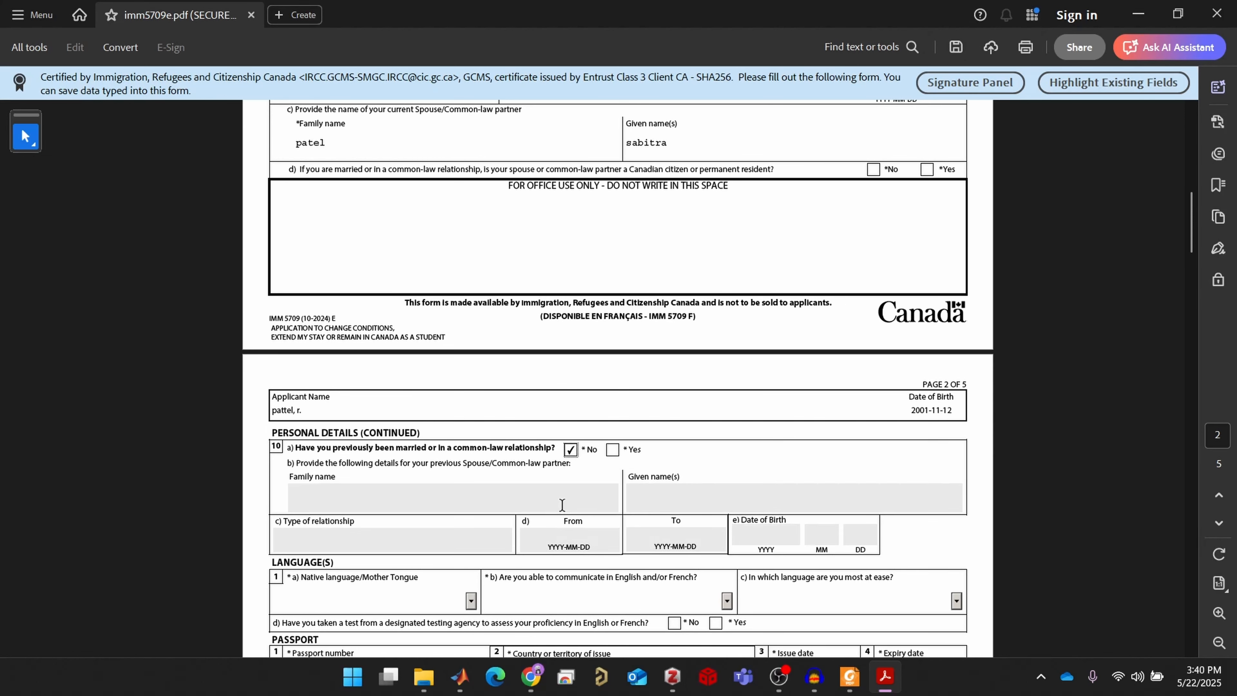
{"action": "scroll", "coordinate": [561, 504], "scroll_direction": "down", "scroll_amount": 2}
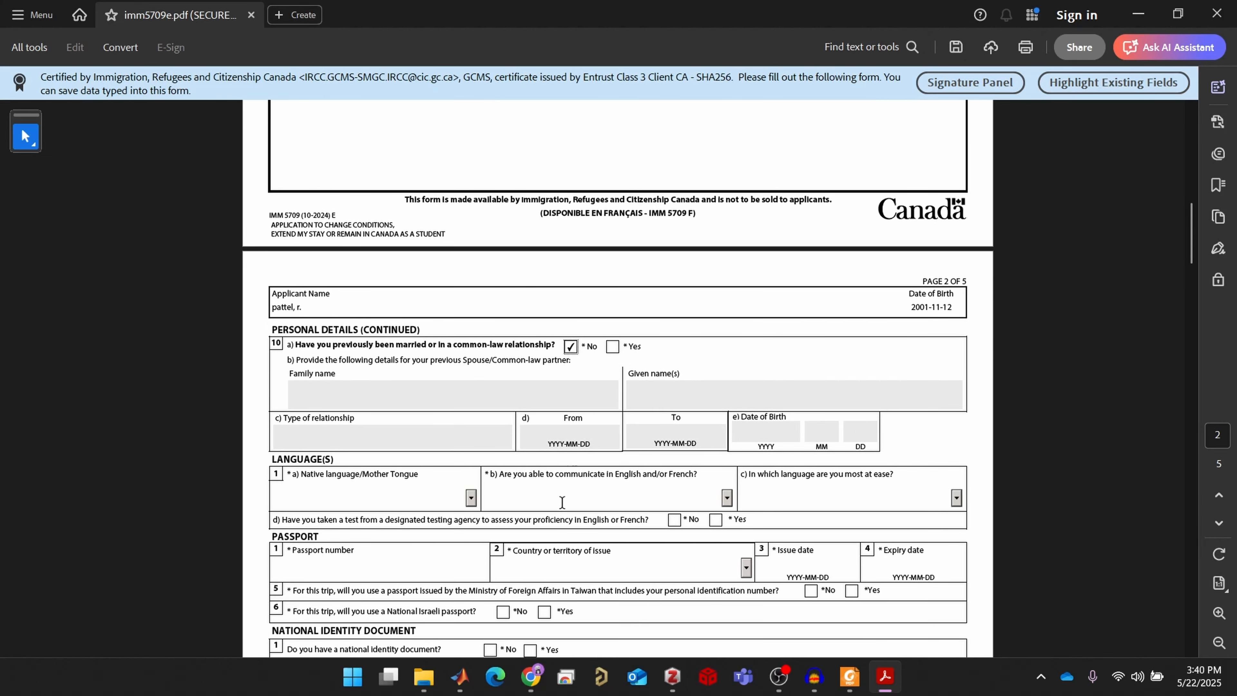
{"action": "left_click", "coordinate": [472, 497]}
{"action": "type", "text": "n"}
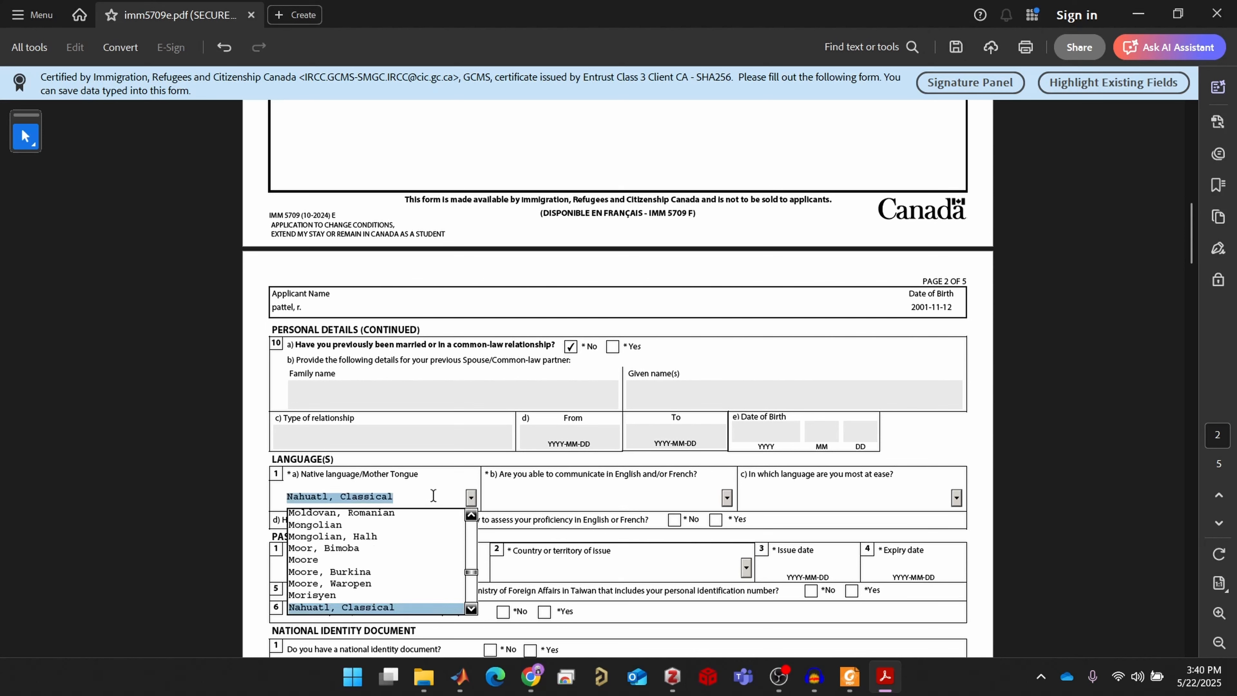
{"action": "key", "text": "Down"}
{"action": "key", "text": "Down"}
{"action": "key", "text": "Down"}
{"action": "key", "text": "Down"}
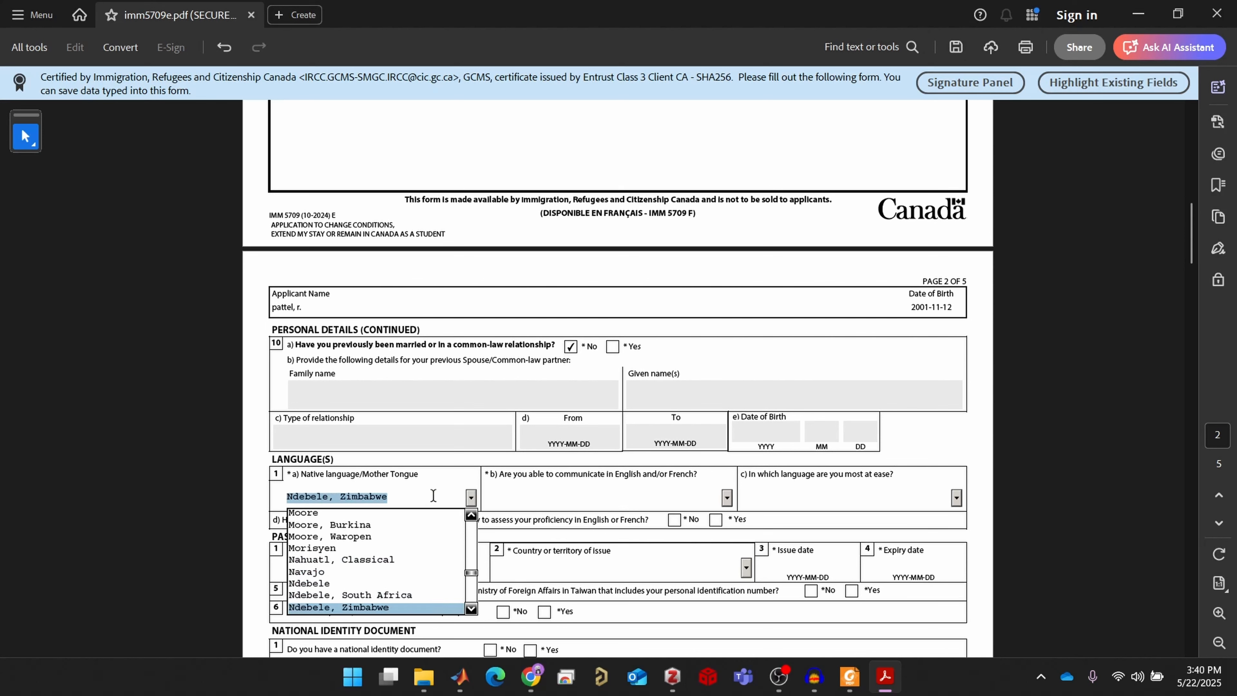
{"action": "key", "text": "Down"}
{"action": "key", "text": "Down"}
{"action": "key", "text": "Return"}
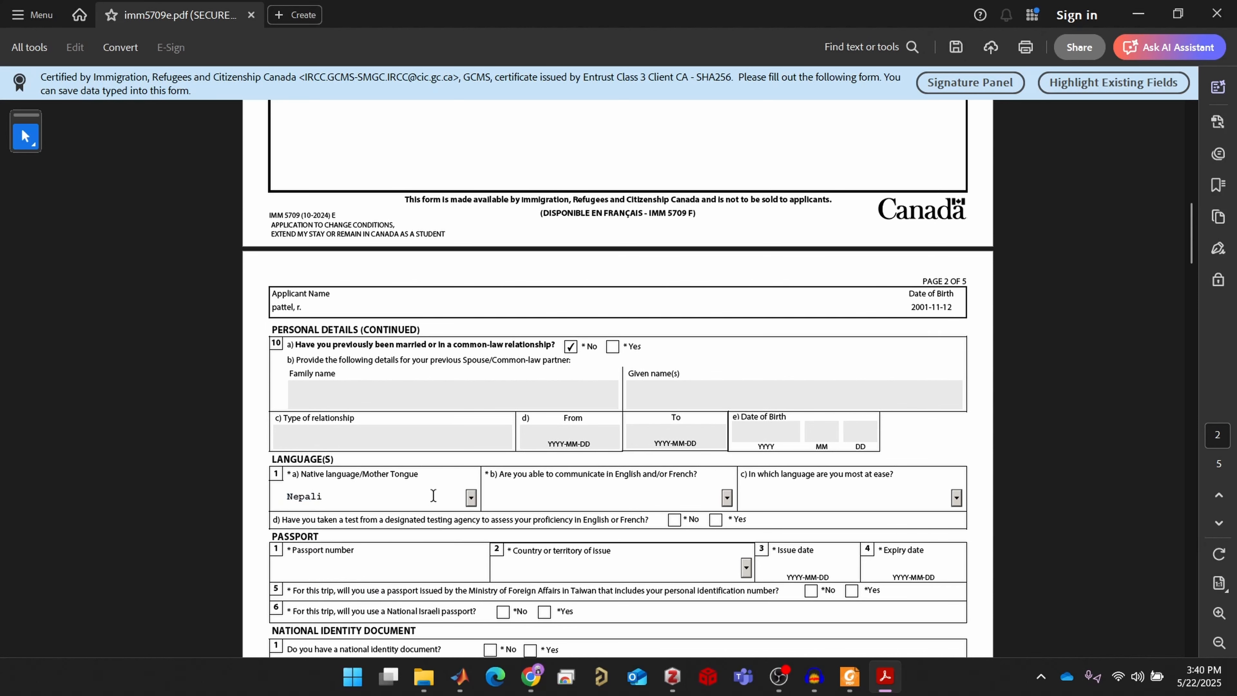
Choose English for communication, enter the passport number, and set NPL (Nepal) as issuing country
{"action": "left_click", "coordinate": [726, 496]}
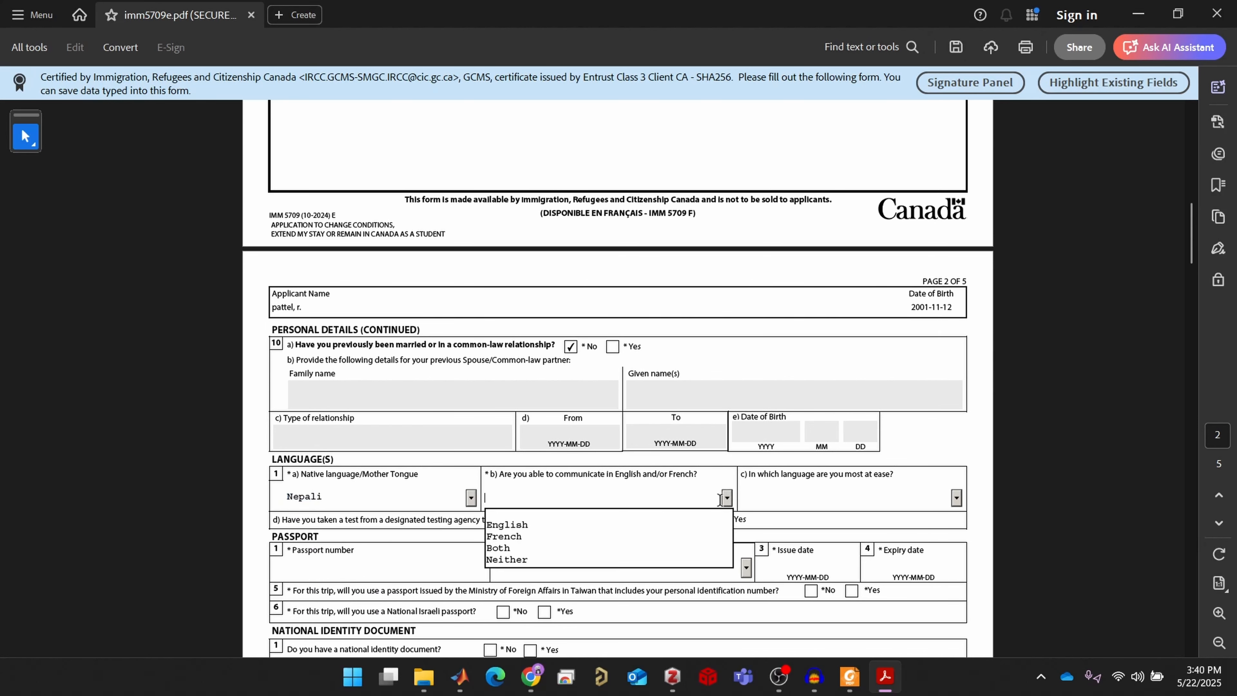
{"action": "left_click", "coordinate": [630, 527]}
{"action": "scroll", "coordinate": [542, 555], "scroll_direction": "down", "scroll_amount": 2}
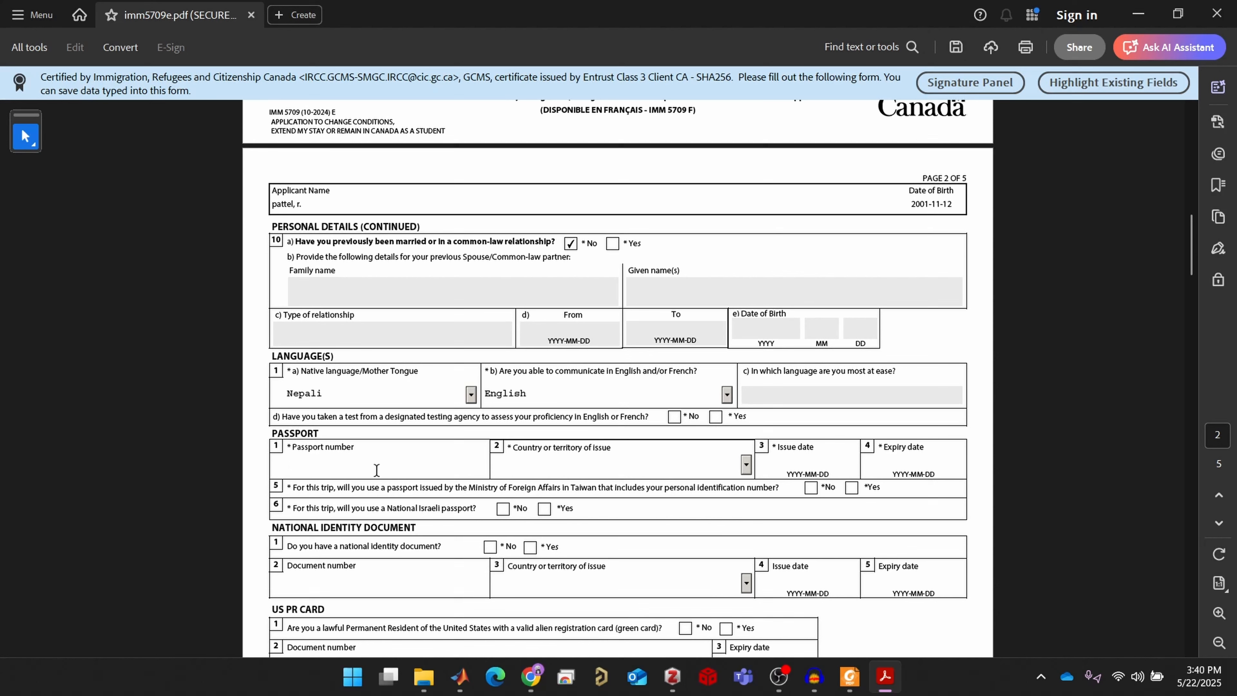
{"action": "left_click", "coordinate": [746, 465]}
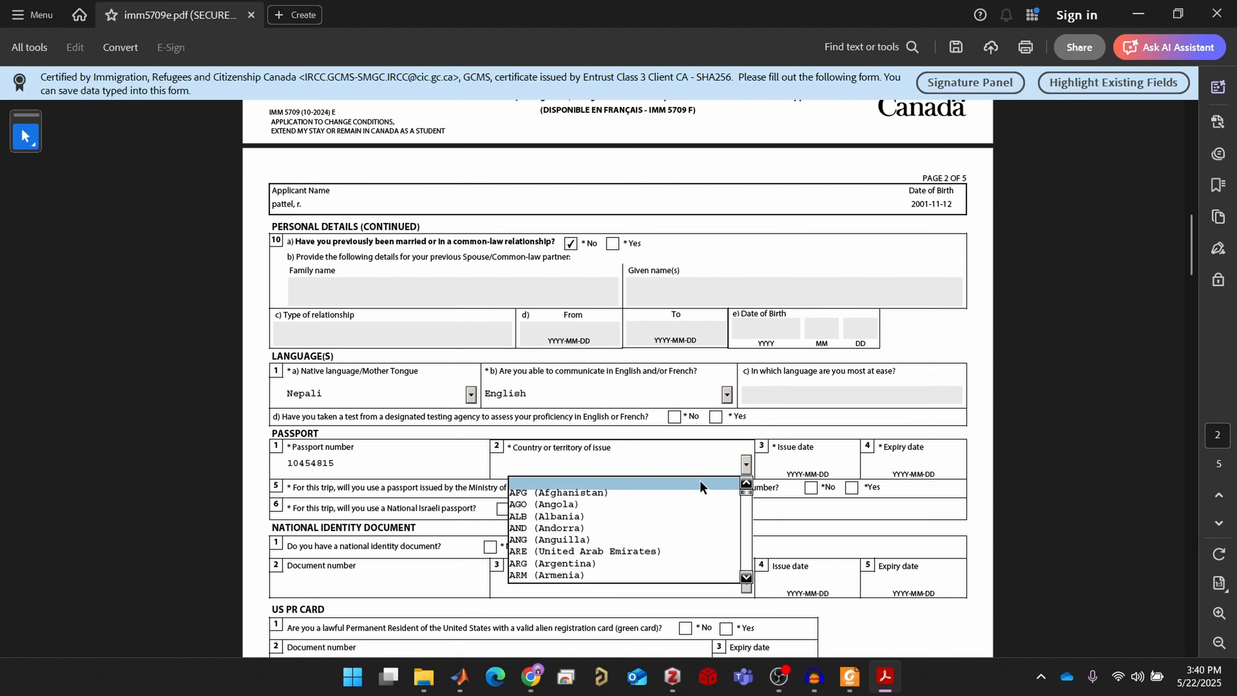
{"action": "type", "text": "ng"}
{"action": "key", "text": "Down"}
{"action": "key", "text": "Down"}
{"action": "key", "text": "Down"}
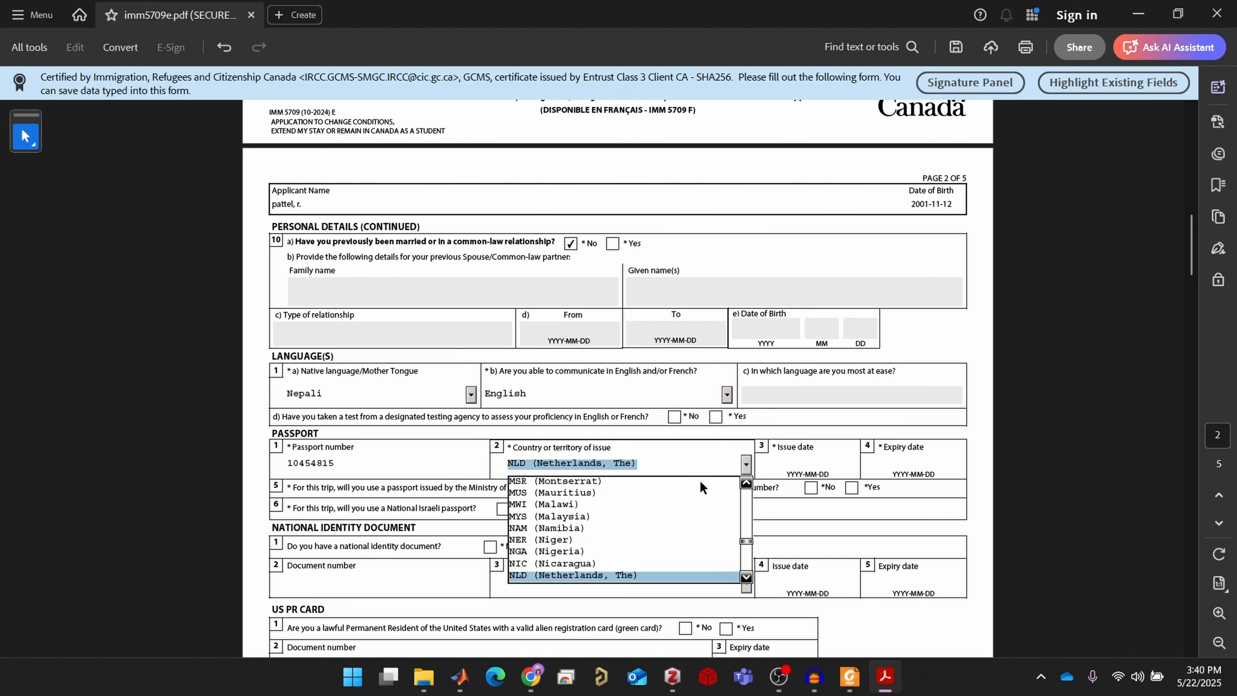
{"action": "key", "text": "Down"}
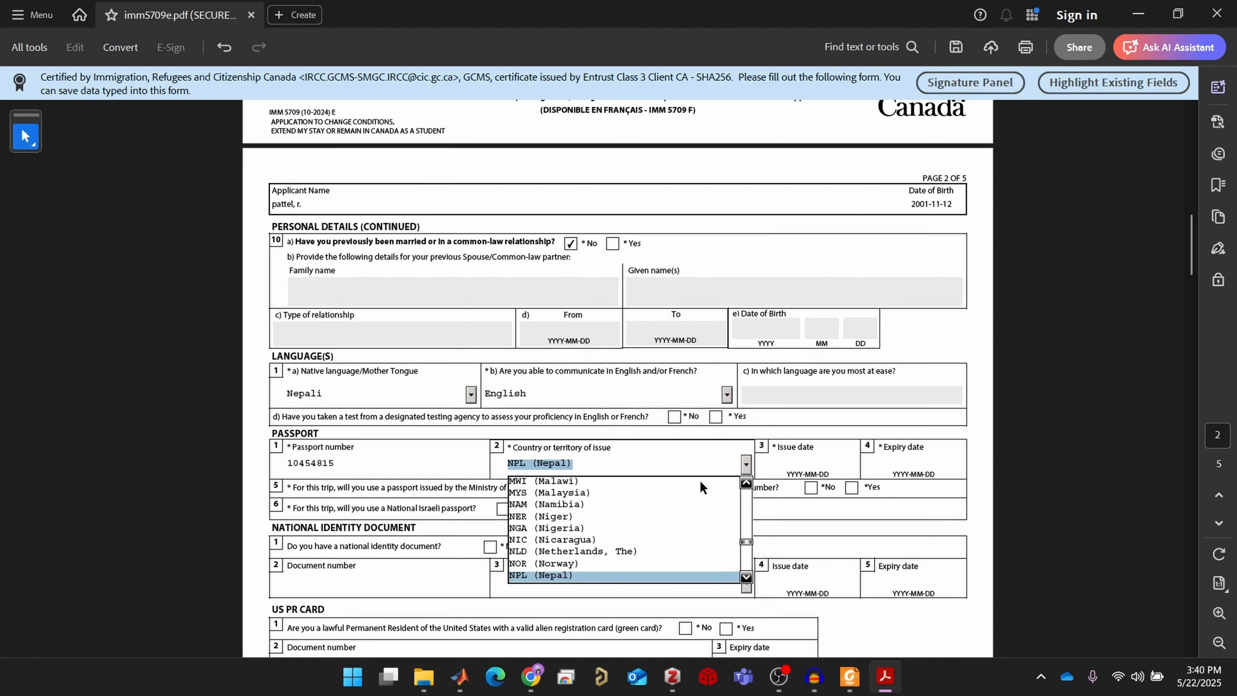
{"action": "key", "text": "Return"}
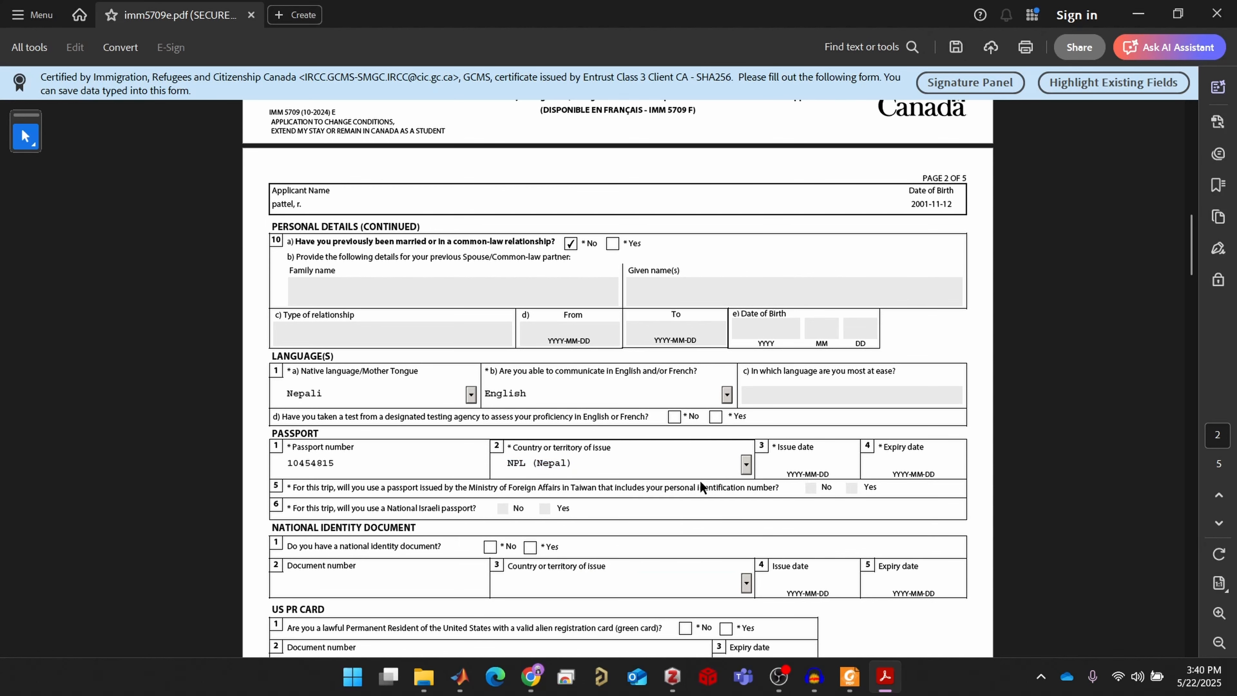
Bring the passport issue-date calendar to August 2017
{"action": "left_click", "coordinate": [798, 463]}
{"action": "left_click", "coordinate": [864, 463]}
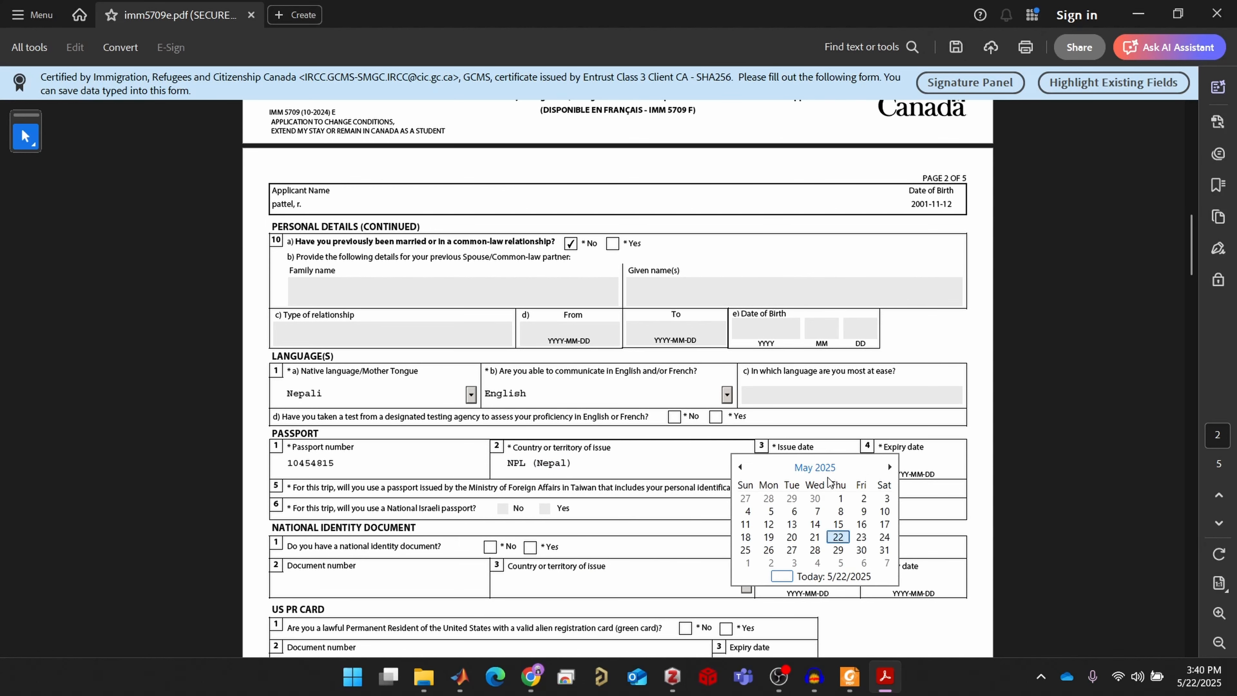
{"action": "left_click_drag", "start_coordinate": [740, 464], "coordinate": [739, 464]}
{"action": "left_click", "coordinate": [783, 464]}
{"action": "scroll", "coordinate": [796, 525], "scroll_direction": "up", "scroll_amount": 2}
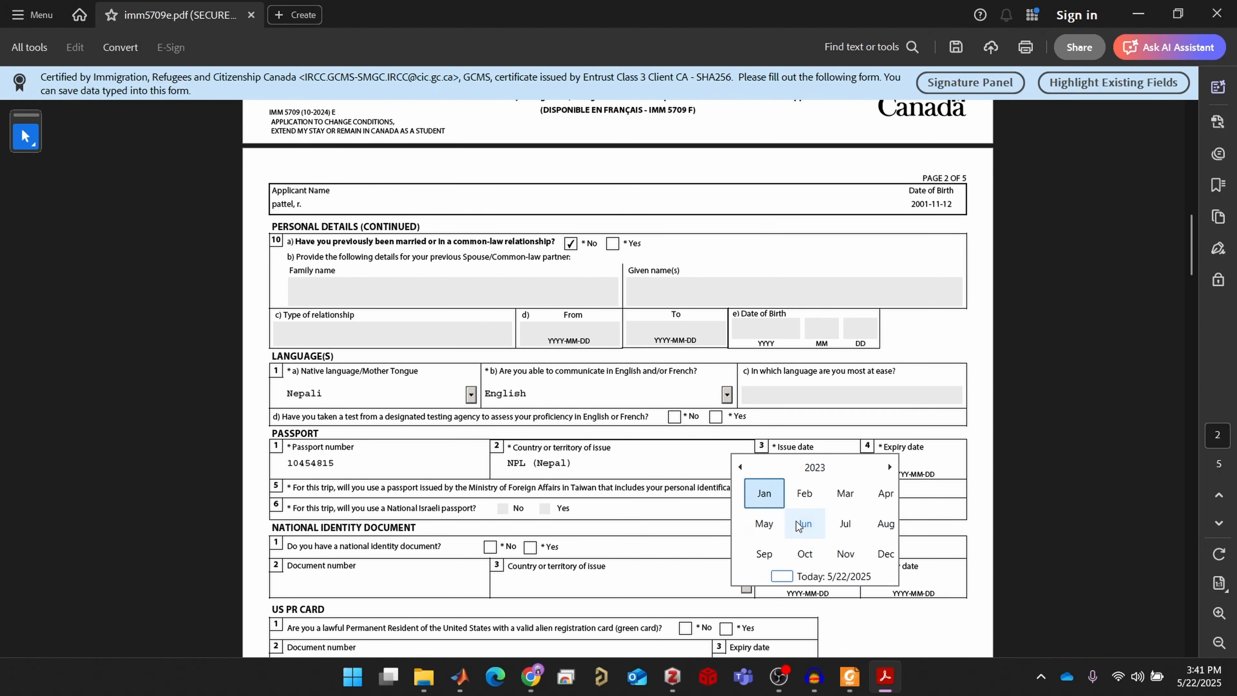
{"action": "scroll", "coordinate": [796, 525], "scroll_direction": "up", "scroll_amount": 9}
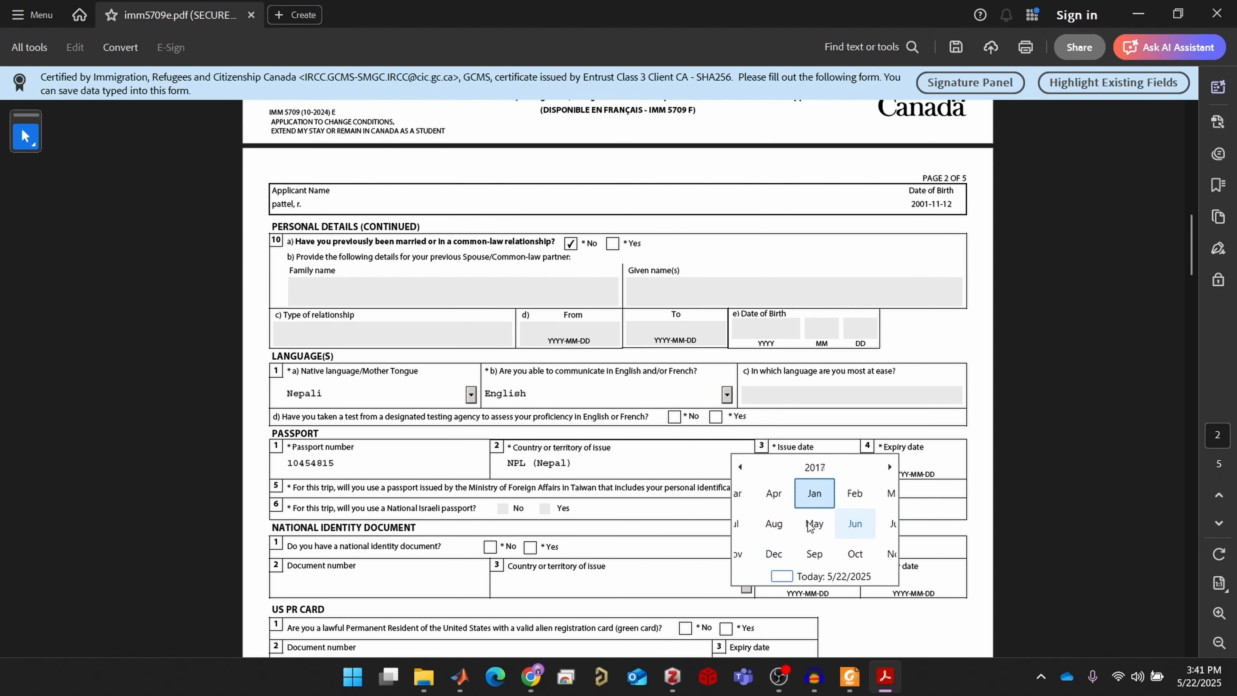
{"action": "scroll", "coordinate": [858, 506], "scroll_direction": "down", "scroll_amount": 3}
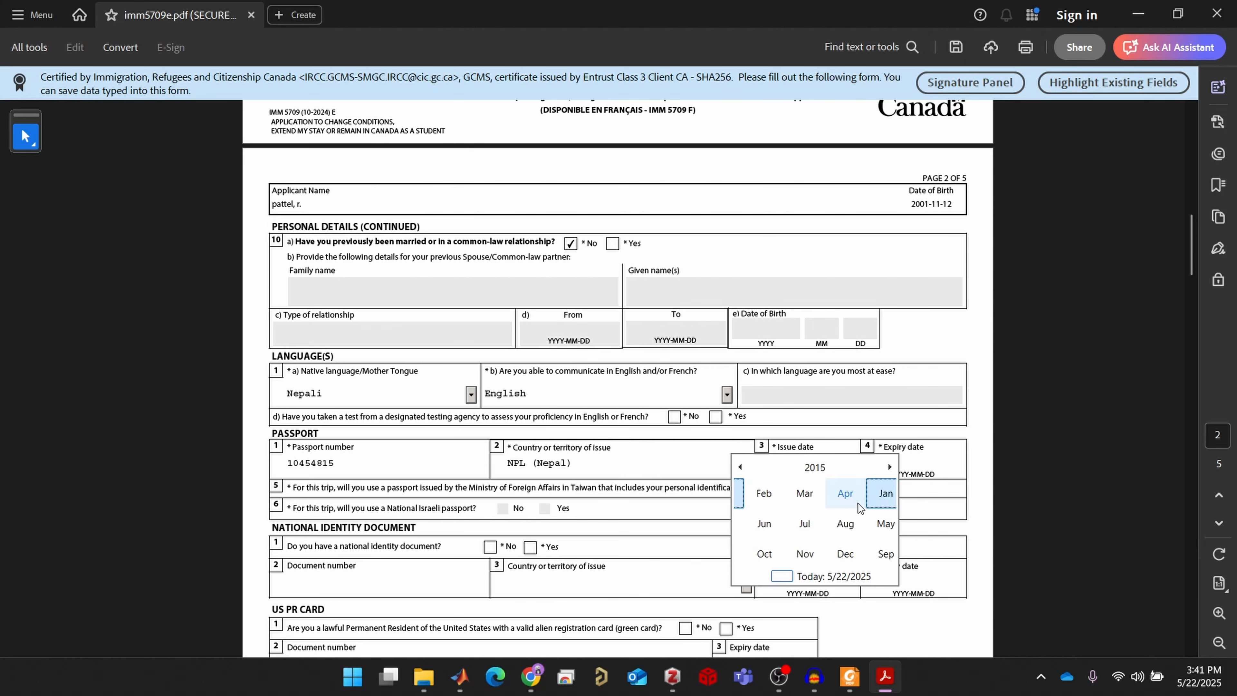
{"action": "scroll", "coordinate": [859, 503], "scroll_direction": "down", "scroll_amount": 1}
{"action": "left_click", "coordinate": [876, 523]}
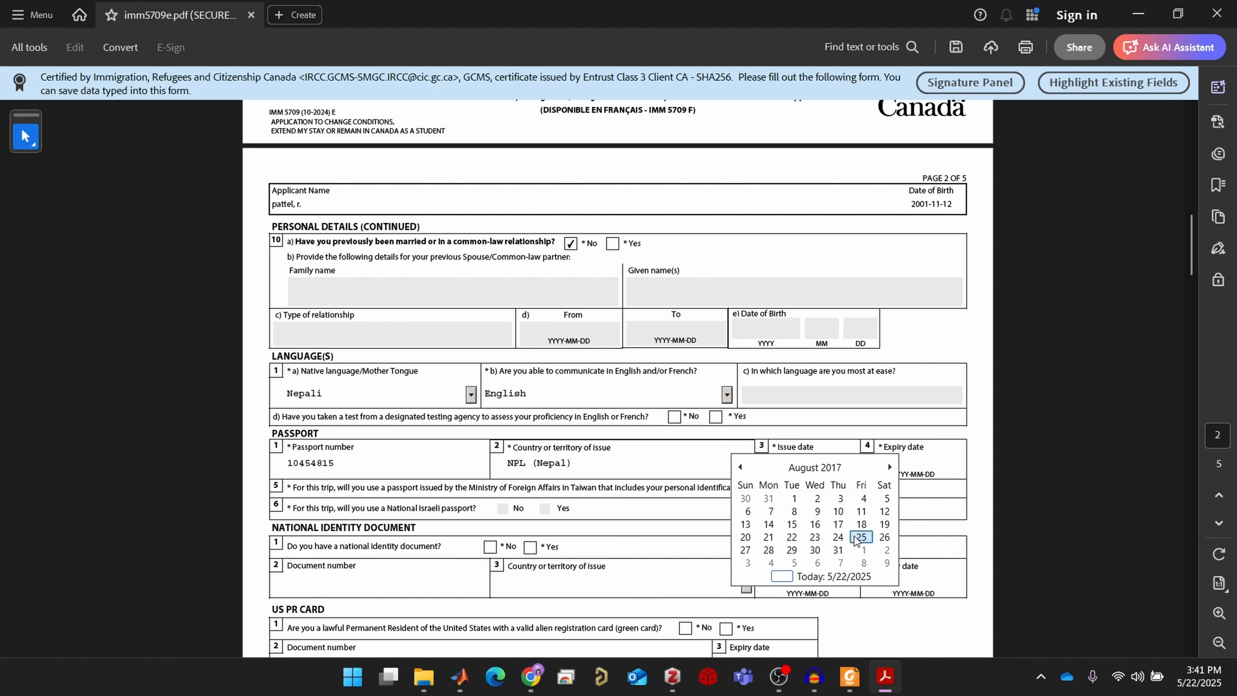
Set the passport issue date to 2017-08-25 and the expiry date to 2026-08-14, clearing a validation error
{"action": "left_click", "coordinate": [861, 540]}
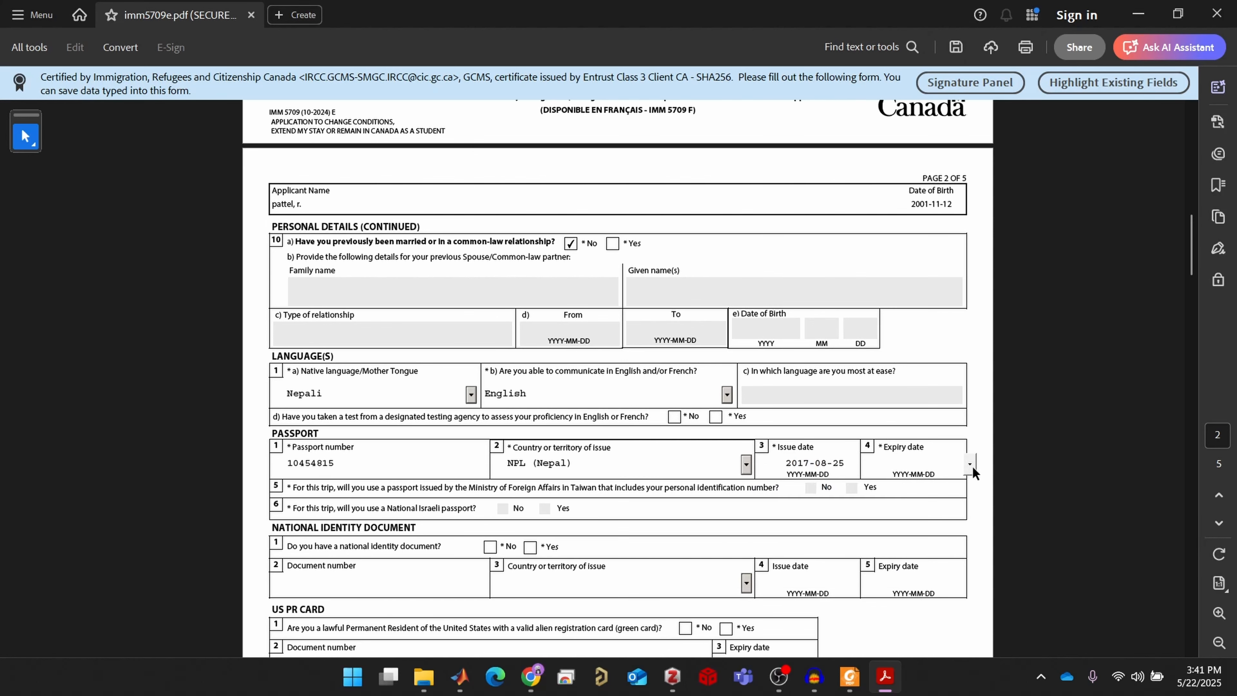
{"action": "left_click", "coordinate": [973, 466]}
{"action": "left_click", "coordinate": [969, 511]}
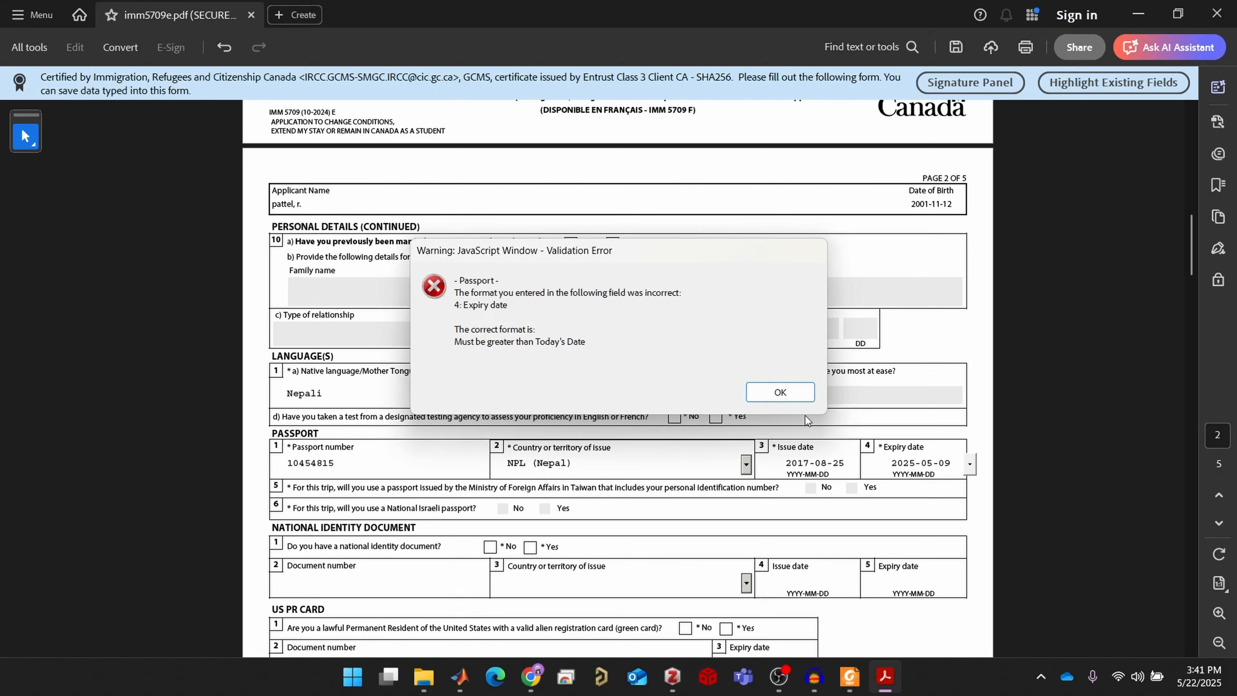
{"action": "key", "text": "Return"}
{"action": "left_click", "coordinate": [970, 464]}
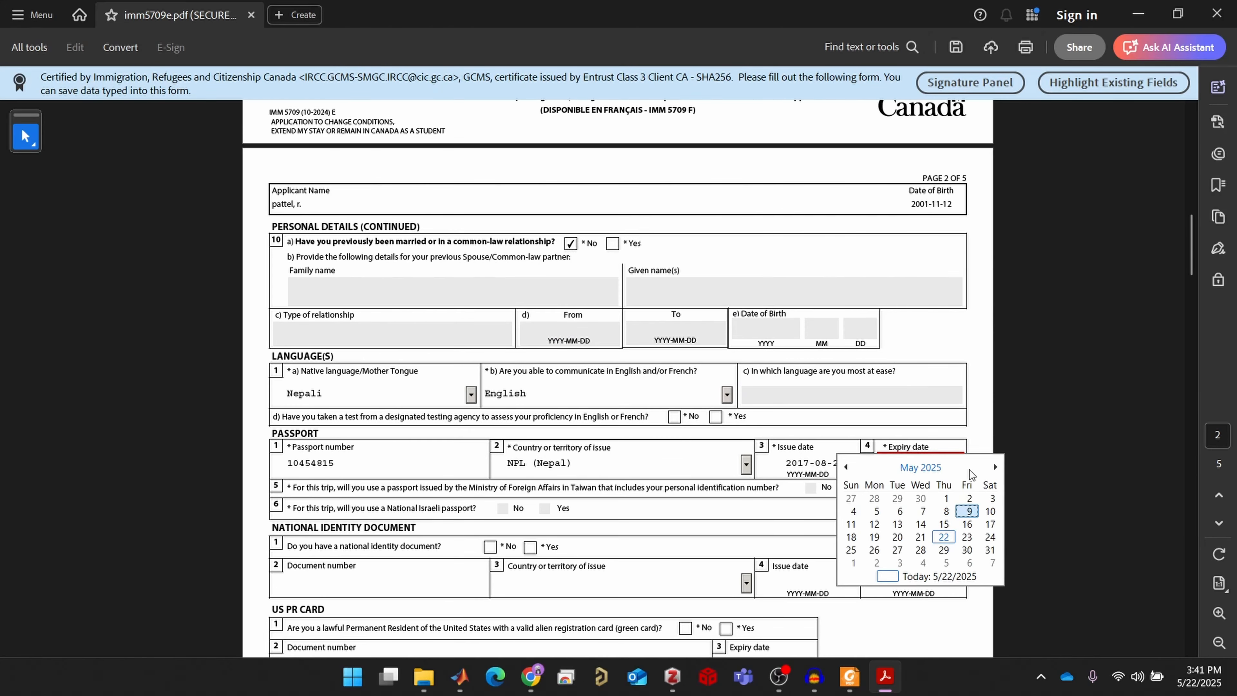
{"action": "scroll", "coordinate": [955, 553], "scroll_direction": "down", "scroll_amount": 8}
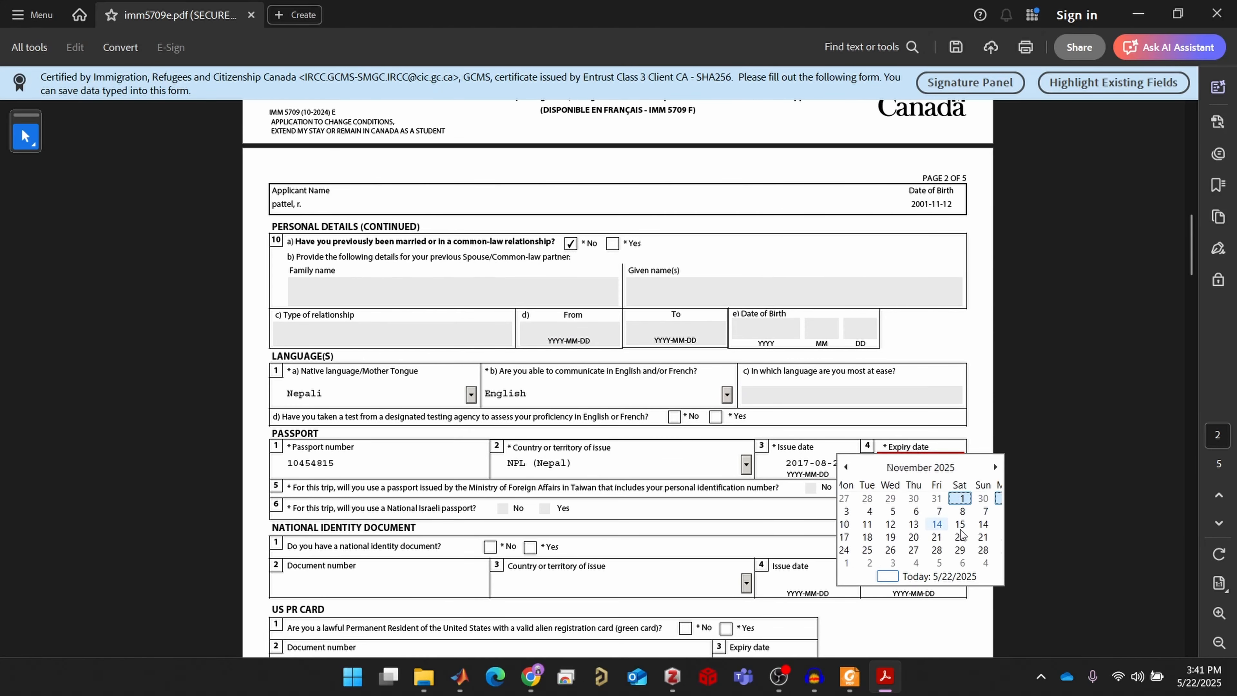
{"action": "scroll", "coordinate": [972, 483], "scroll_direction": "down", "scroll_amount": 7}
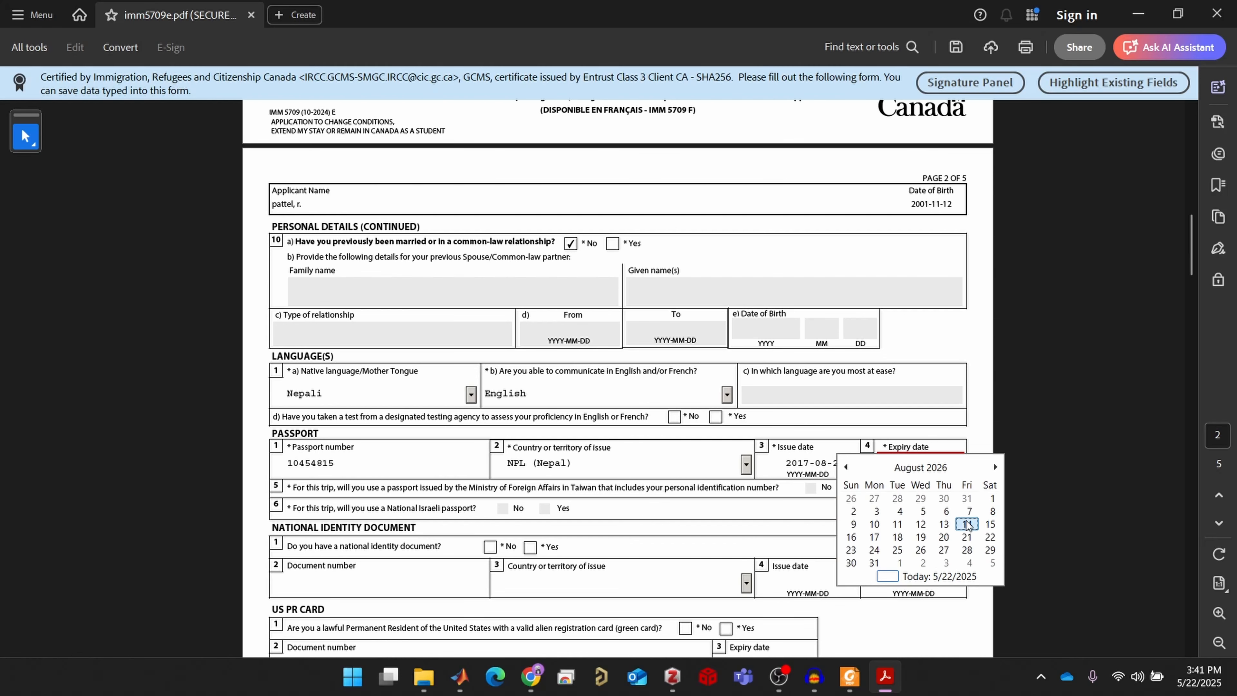
{"action": "left_click", "coordinate": [989, 524]}
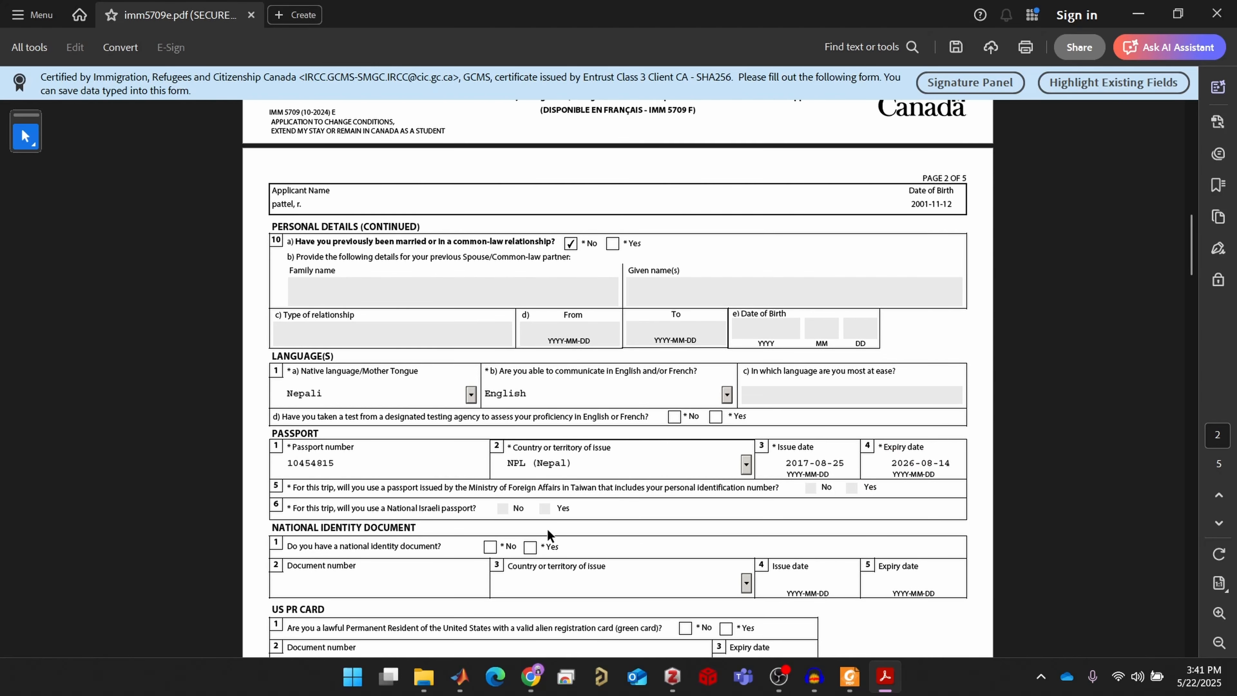
{"action": "scroll", "coordinate": [545, 531], "scroll_direction": "down", "scroll_amount": 1}
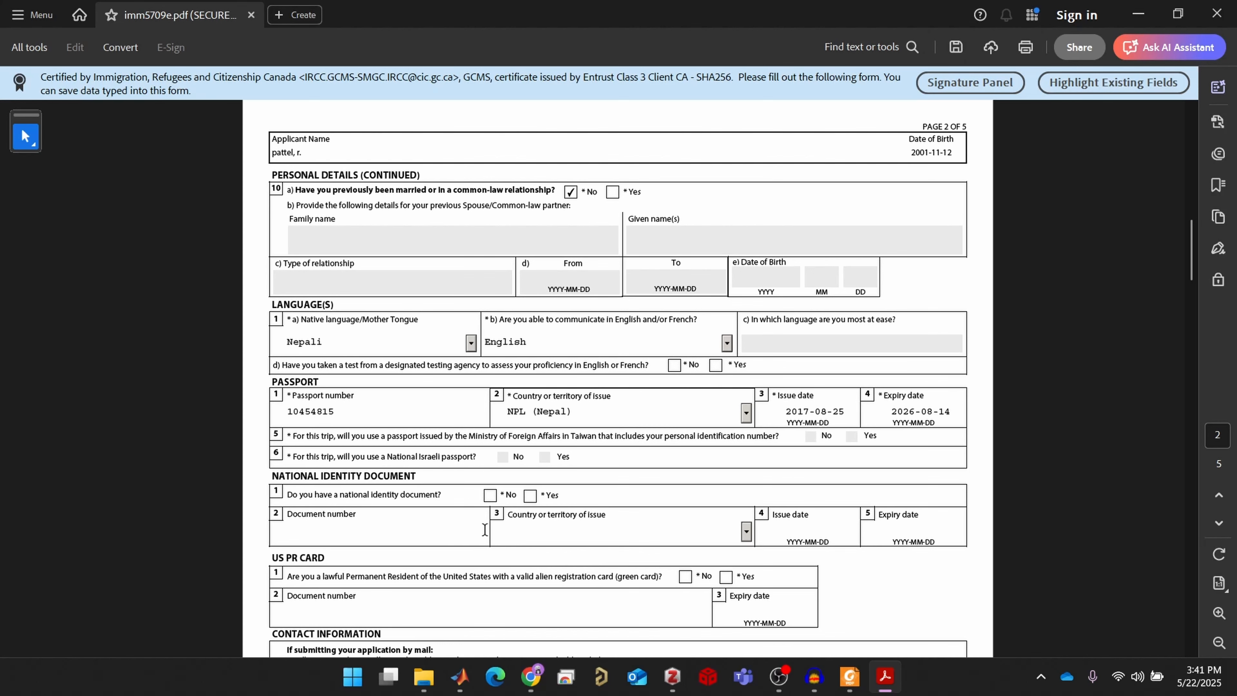
Tick No for both National Identity Document and US PR Card
{"action": "left_click", "coordinate": [490, 498]}
{"action": "scroll", "coordinate": [424, 562], "scroll_direction": "down", "scroll_amount": 1}
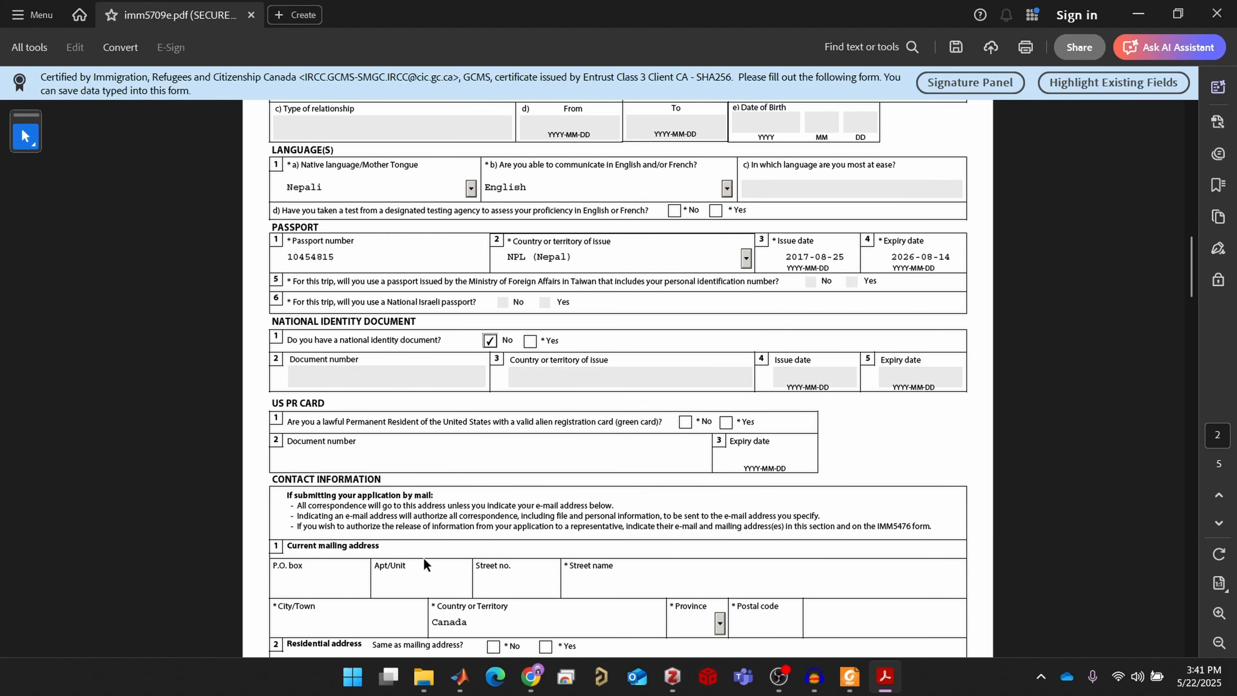
{"action": "left_click", "coordinate": [684, 422]}
{"action": "scroll", "coordinate": [663, 495], "scroll_direction": "down", "scroll_amount": 2}
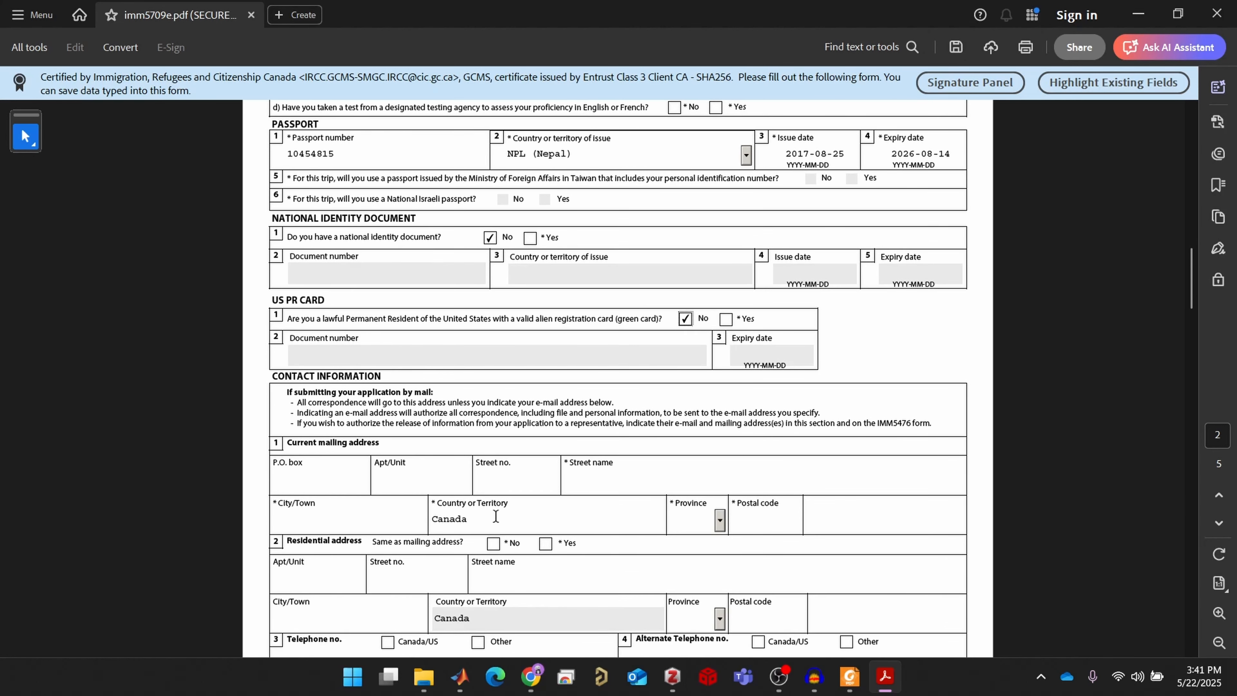
{"action": "left_click", "coordinate": [396, 482]}
Enter the mailing street number, street name and city, leaving Apt/Unit empty
{"action": "key", "text": "Tab"}
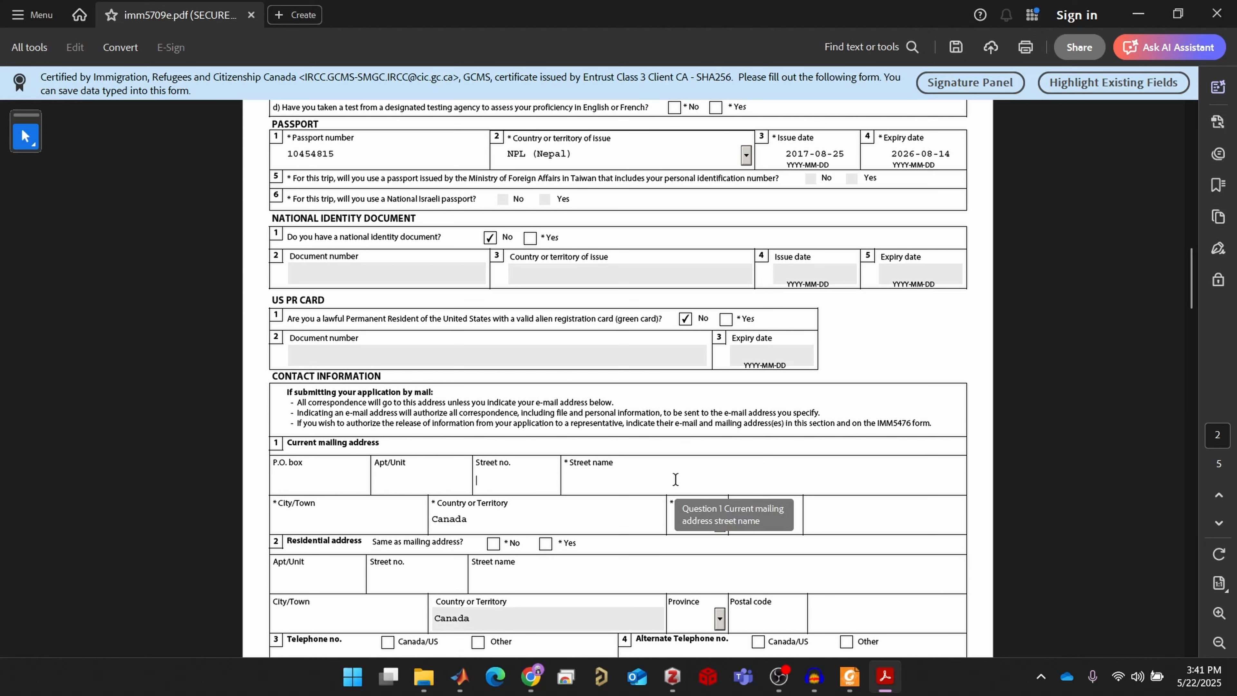
{"action": "left_click", "coordinate": [413, 482]}
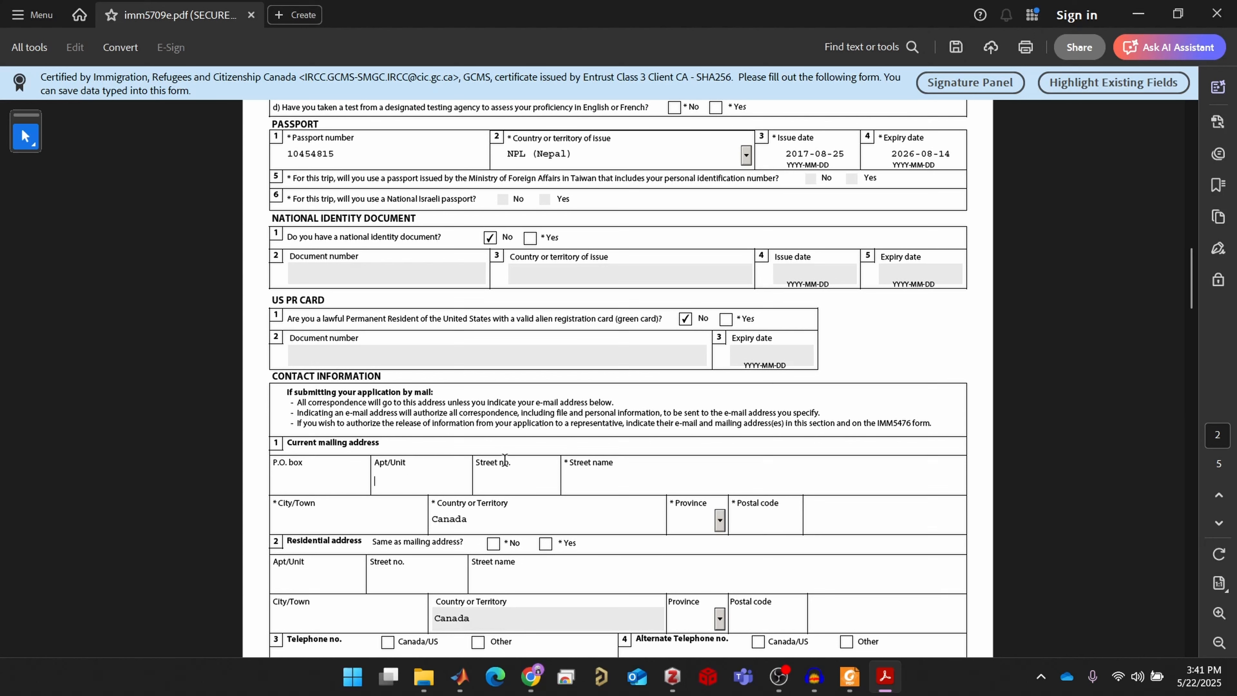
{"action": "left_click_drag", "start_coordinate": [435, 483], "coordinate": [356, 482]}
{"action": "key", "text": "BackSpace"}
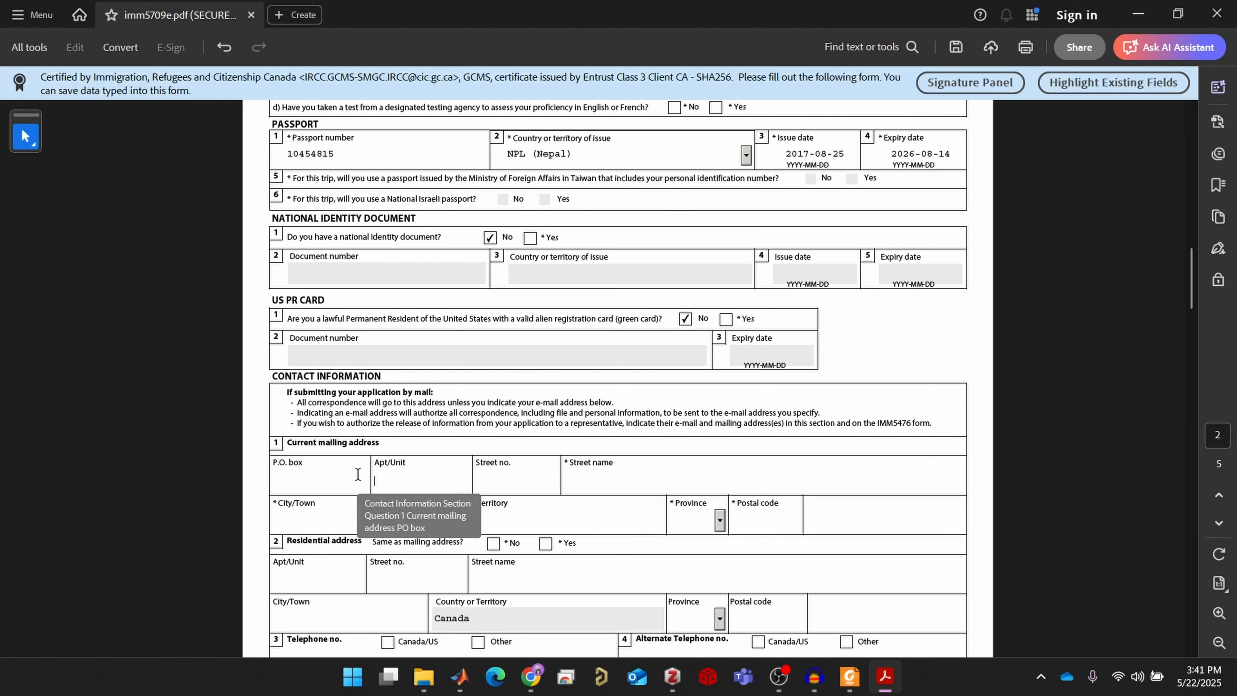
{"action": "left_click", "coordinate": [508, 489]}
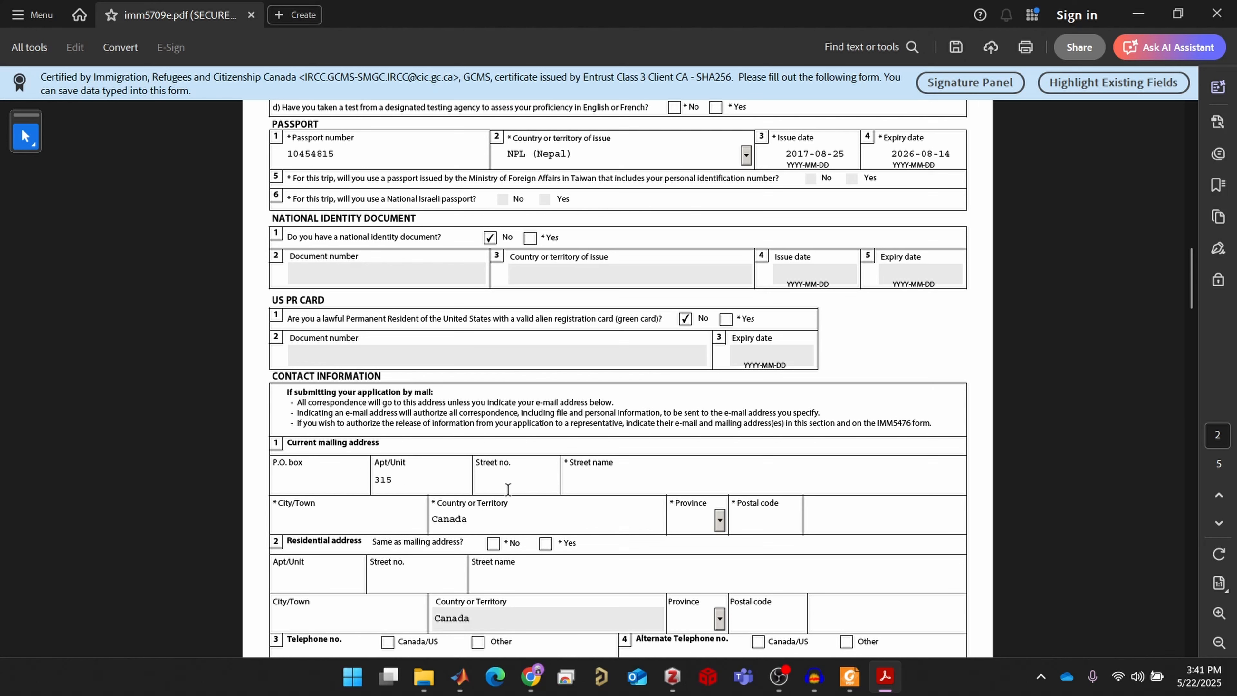
{"action": "type", "text": "1.6"}
{"action": "type", "text": "17"}
{"action": "left_click", "coordinate": [657, 476]}
{"action": "left_click", "coordinate": [362, 524]}
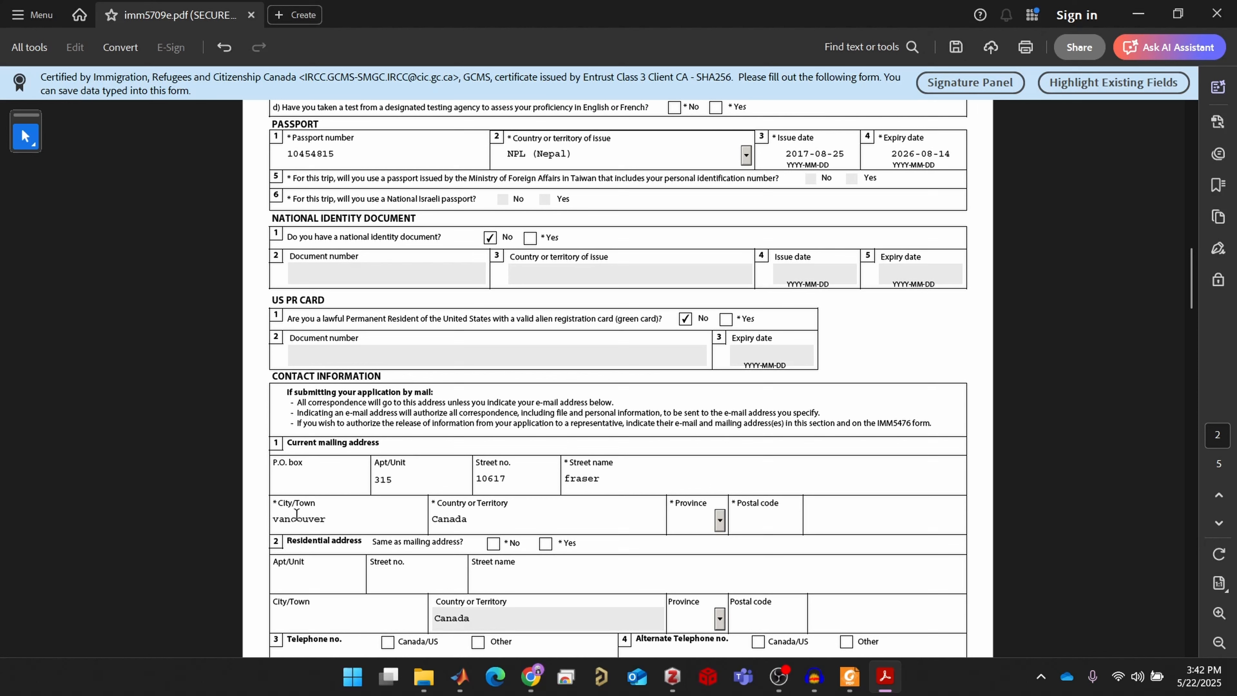
Choose BC as the province, add the postal code, and mark the residential address same as mailing
{"action": "left_click", "coordinate": [719, 521]}
{"action": "left_click", "coordinate": [696, 562]}
{"action": "left_click", "coordinate": [757, 530]}
{"action": "left_click", "coordinate": [843, 538]}
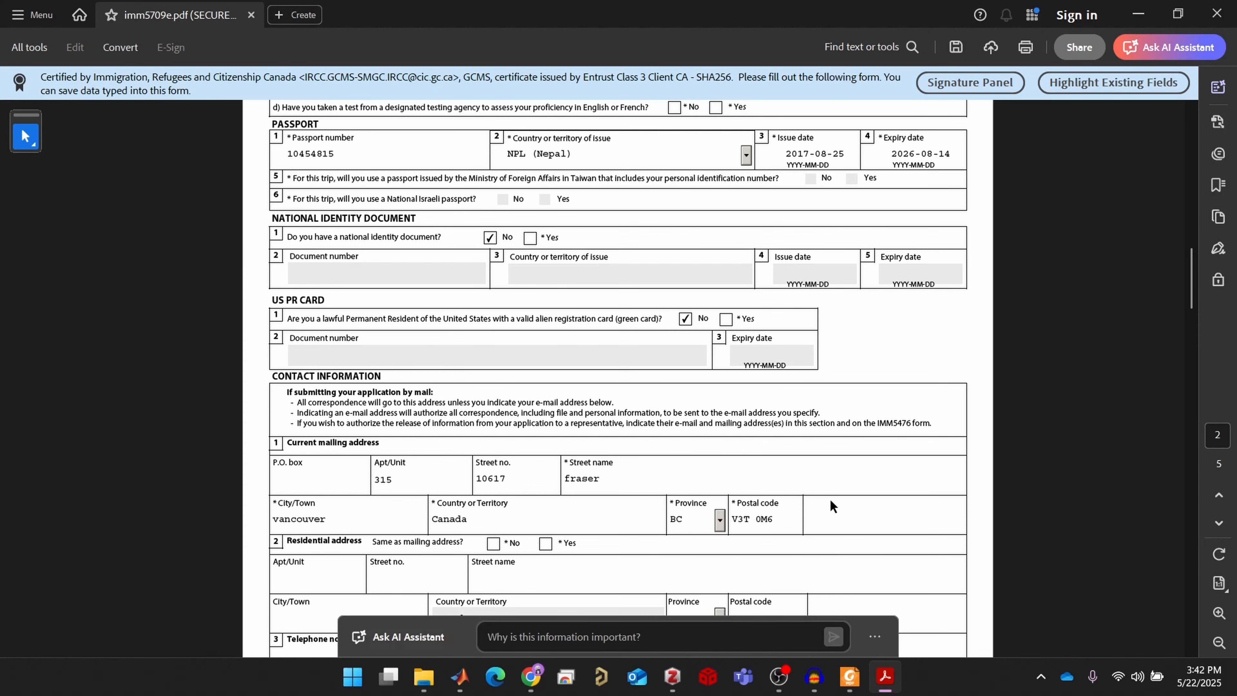
{"action": "scroll", "coordinate": [858, 482], "scroll_direction": "down", "scroll_amount": 1}
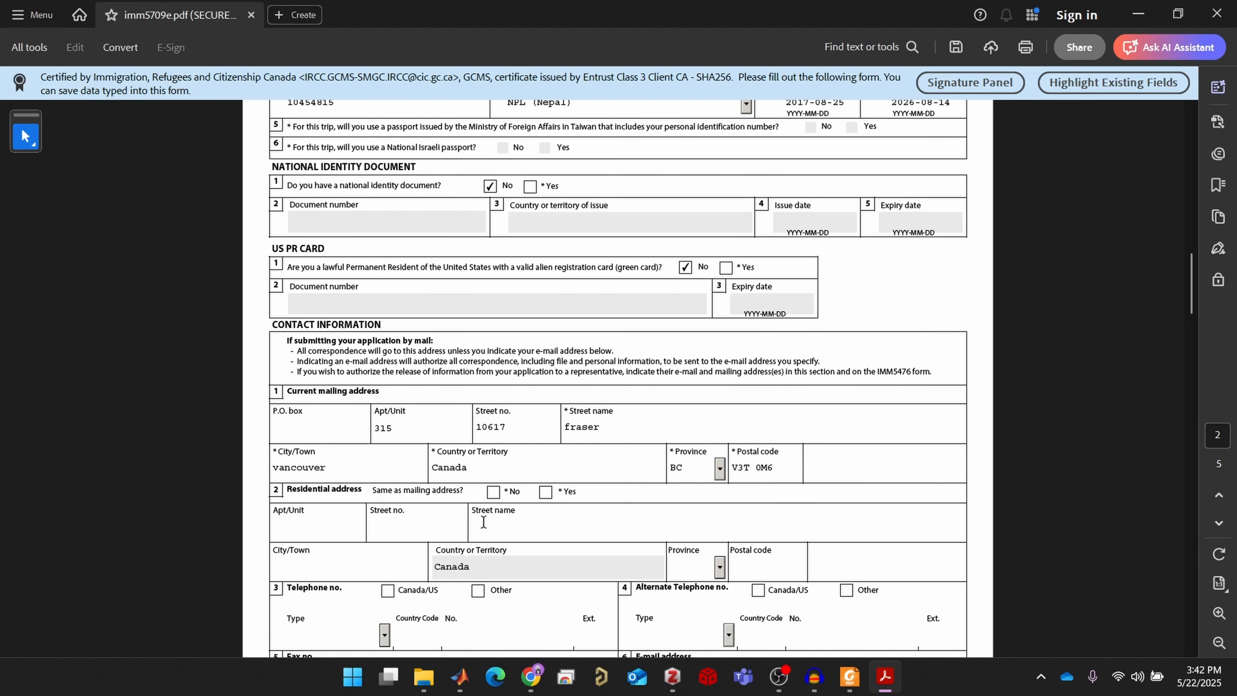
{"action": "left_click", "coordinate": [545, 491]}
{"action": "scroll", "coordinate": [540, 501], "scroll_direction": "down", "scroll_amount": 1}
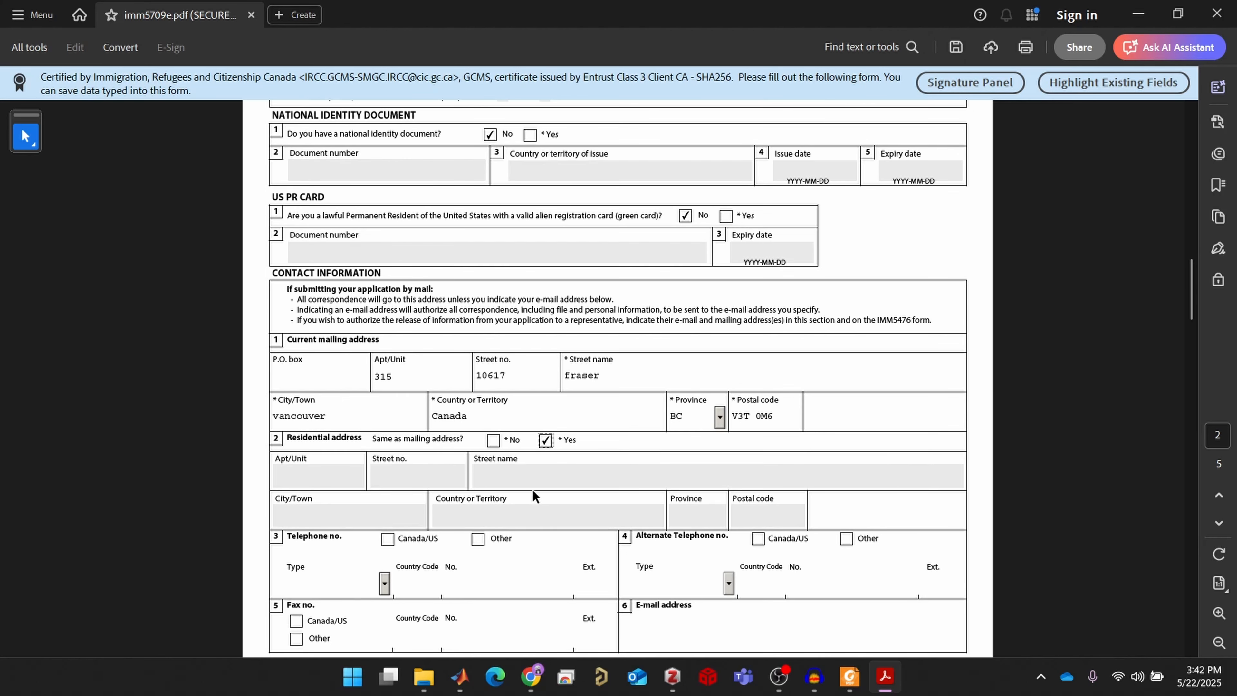
{"action": "scroll", "coordinate": [534, 497], "scroll_direction": "down", "scroll_amount": 2}
{"action": "left_click", "coordinate": [407, 481]}
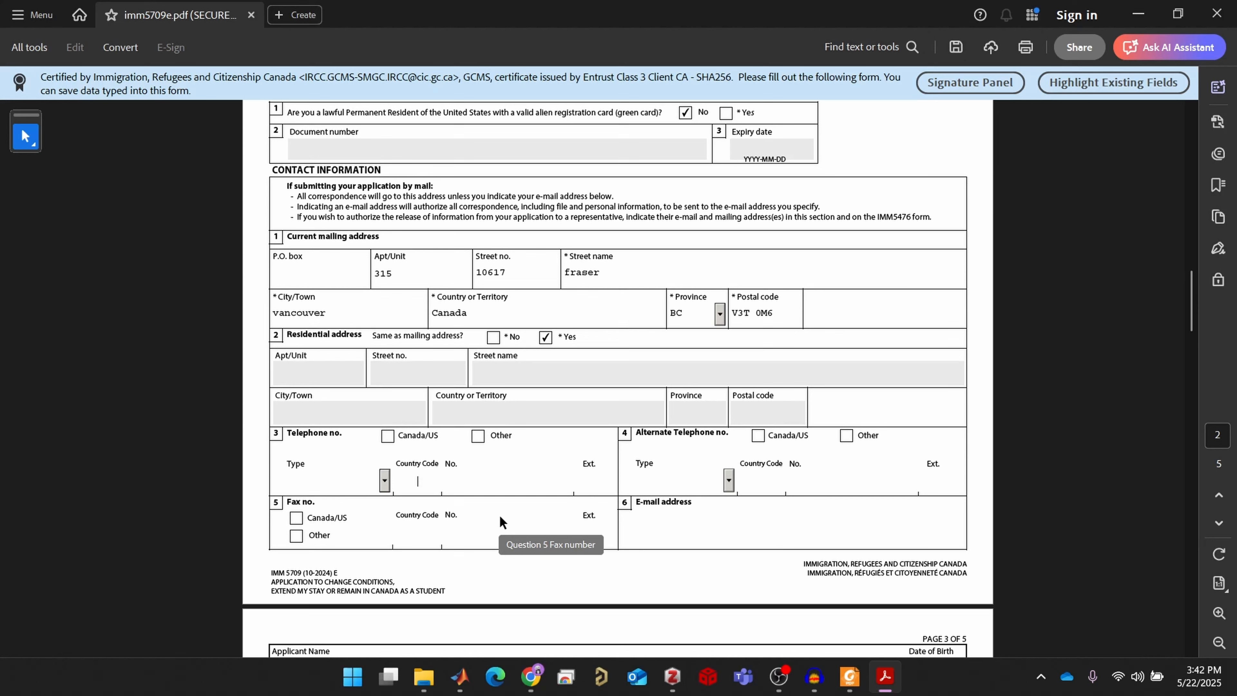
Enter a Canada/US telephone number and the applicant's e-mail address
{"action": "left_click", "coordinate": [387, 435]}
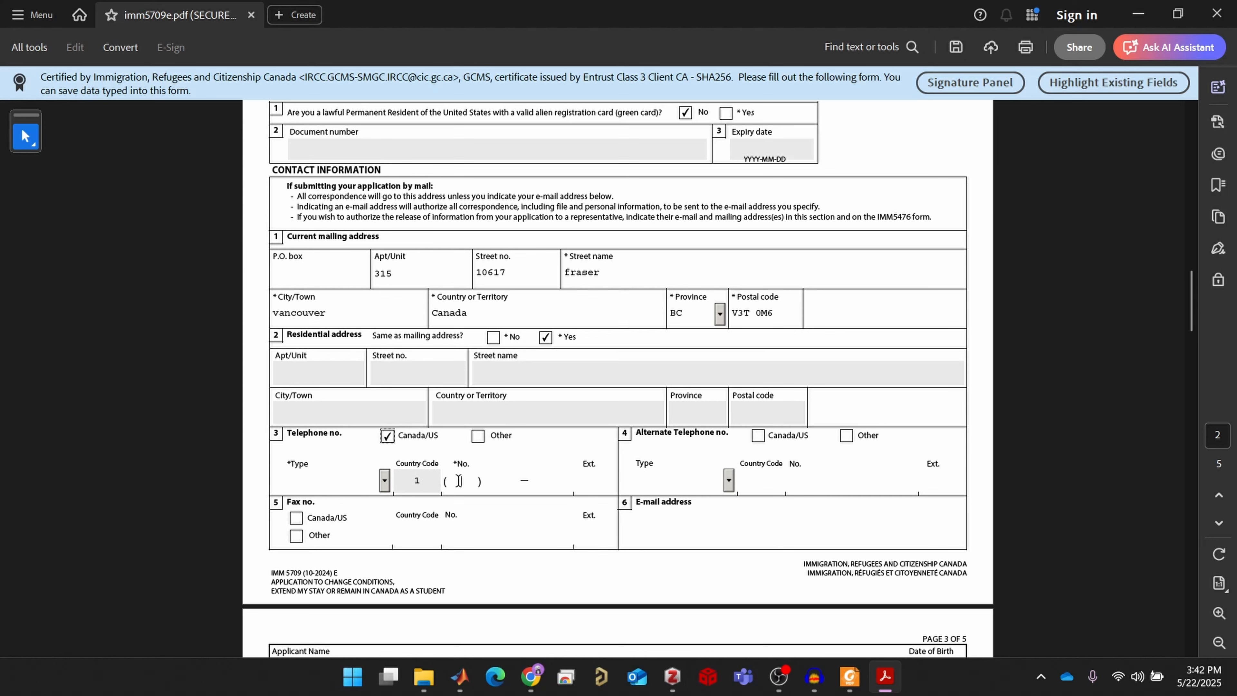
{"action": "left_click", "coordinate": [459, 480]}
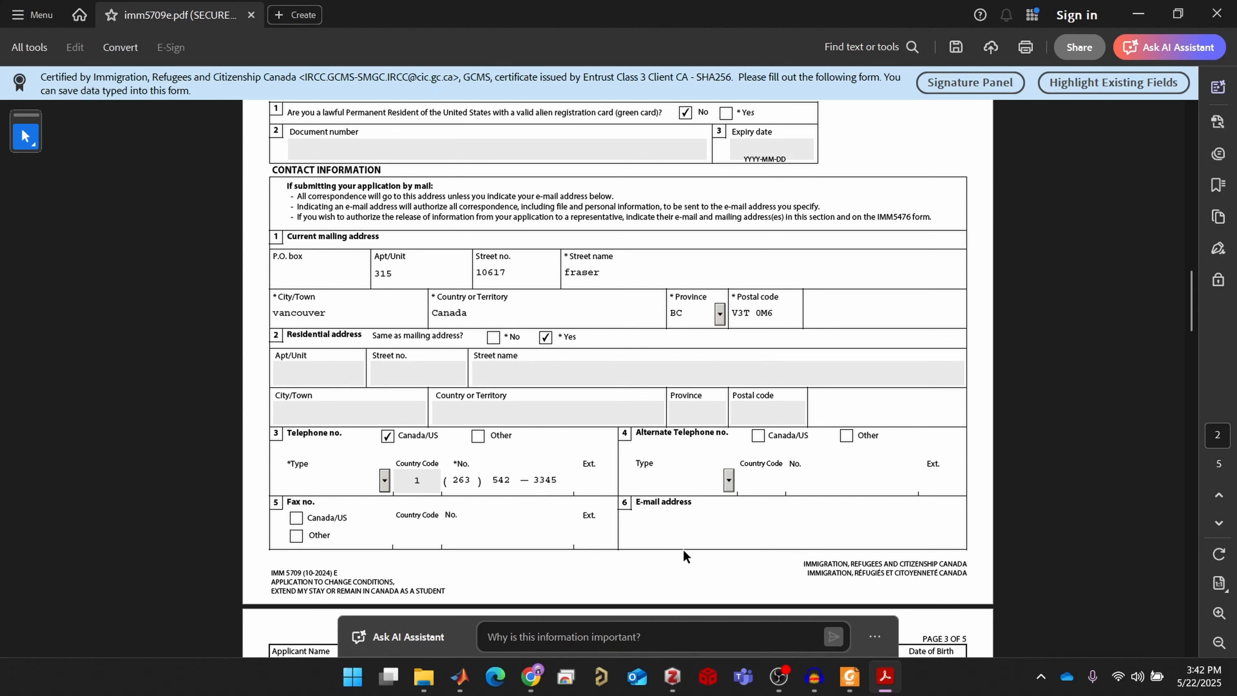
{"action": "scroll", "coordinate": [636, 566], "scroll_direction": "down", "scroll_amount": 1}
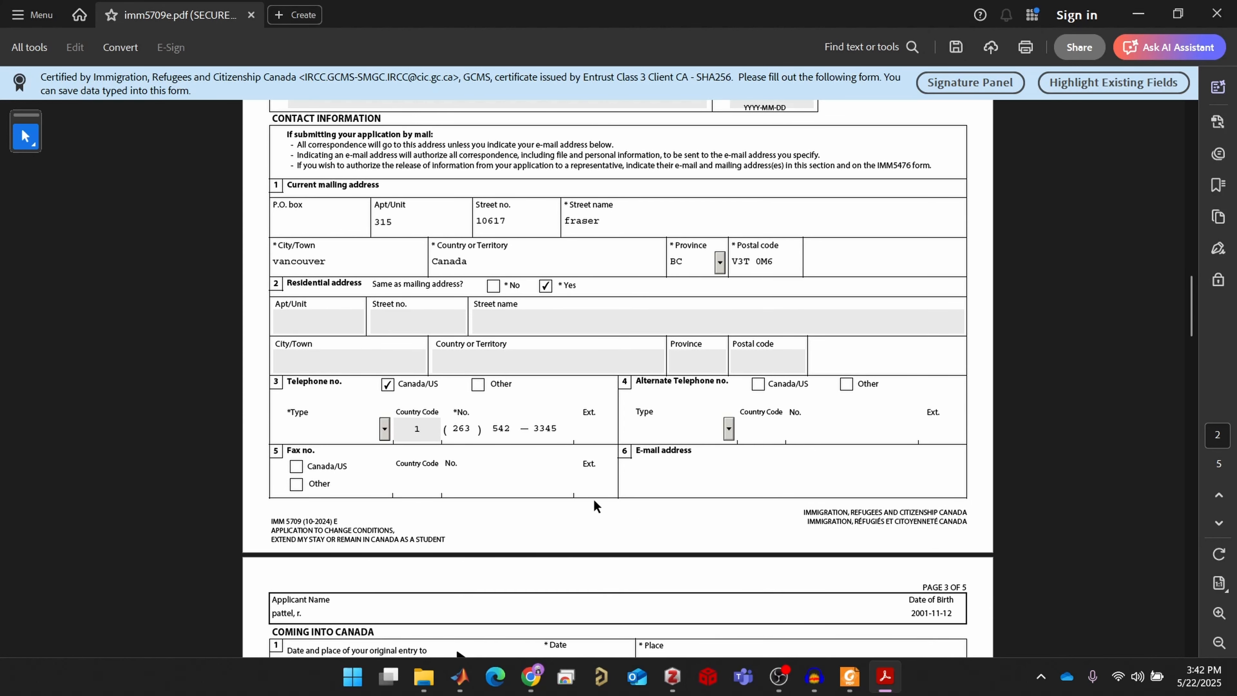
{"action": "scroll", "coordinate": [593, 499], "scroll_direction": "down", "scroll_amount": 1}
{"action": "left_click", "coordinate": [643, 428]}
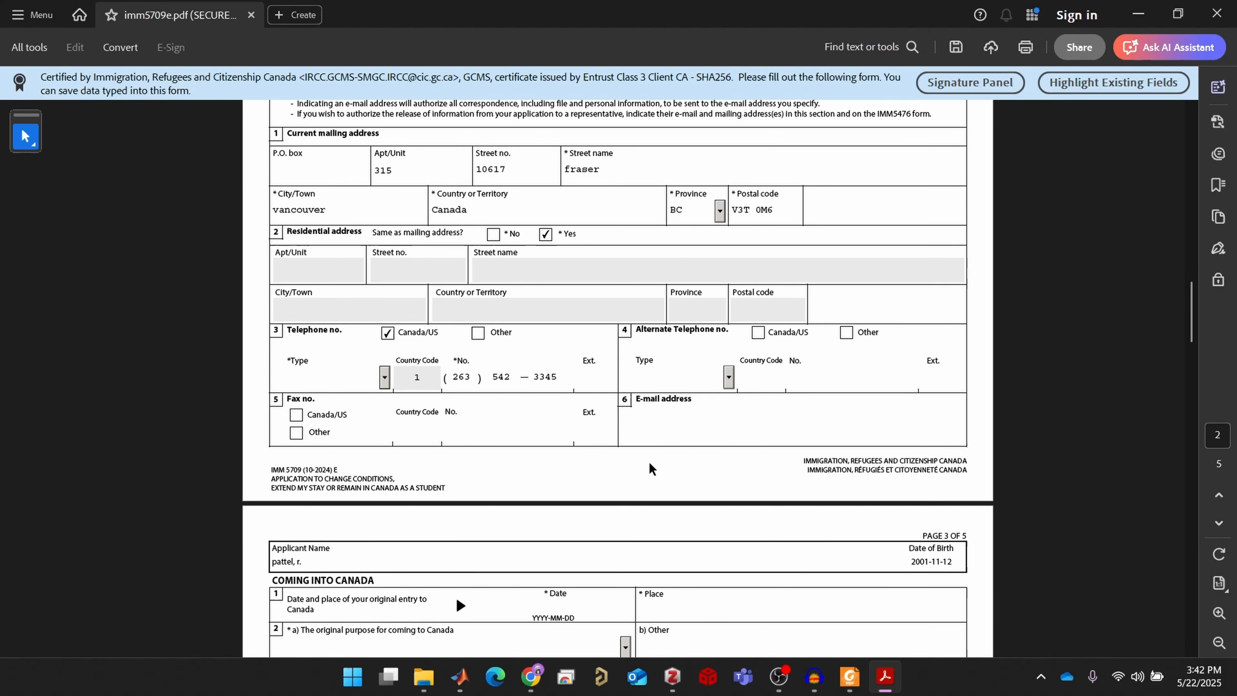
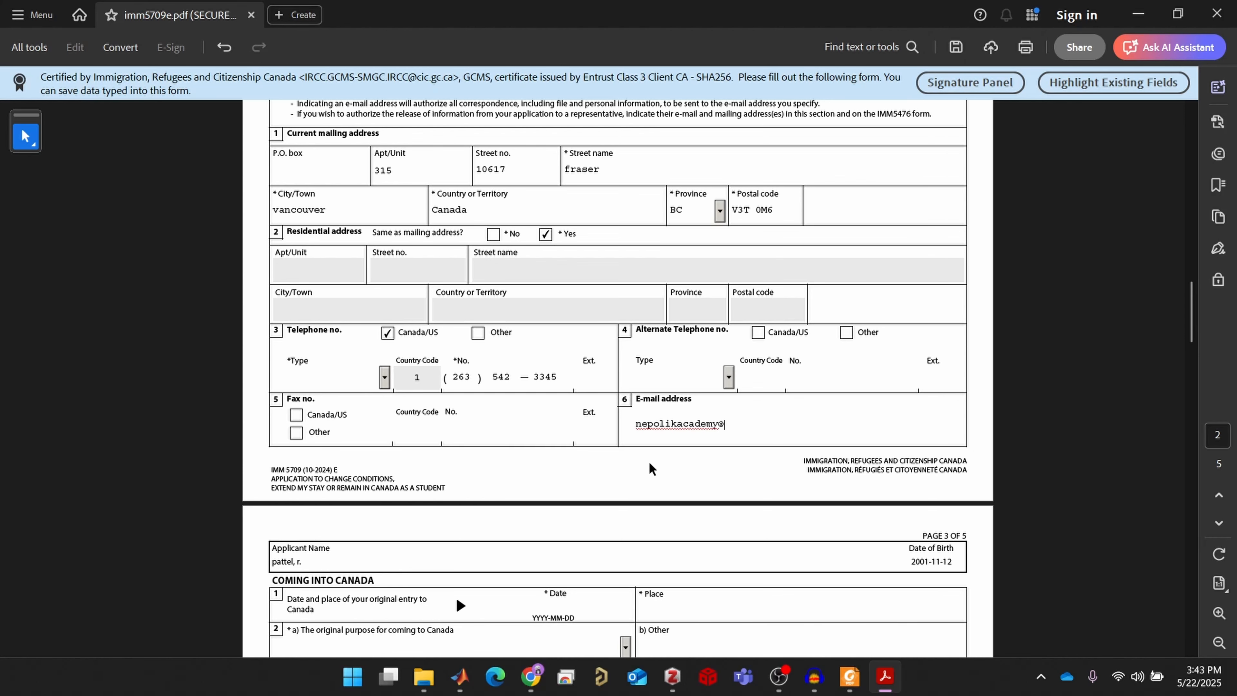
Set the original entry date to 2023-07-12 using the calendar picker
{"action": "scroll", "coordinate": [632, 477], "scroll_direction": "down", "scroll_amount": 4}
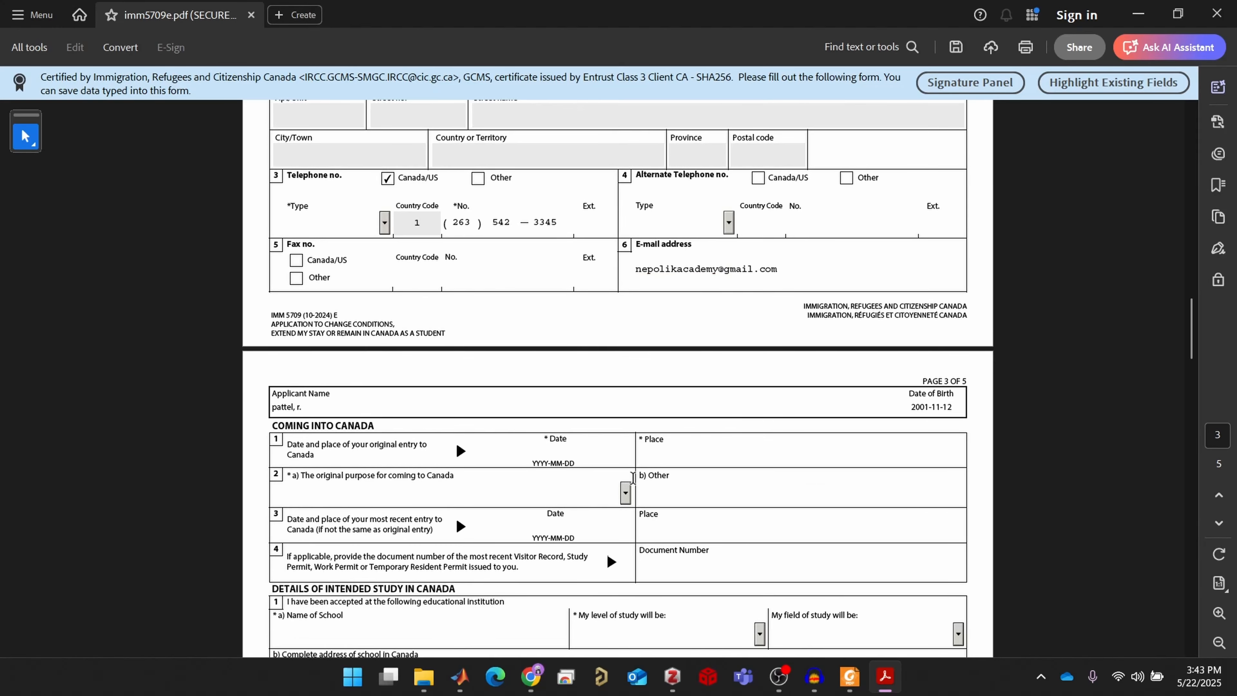
{"action": "scroll", "coordinate": [631, 478], "scroll_direction": "down", "scroll_amount": 1}
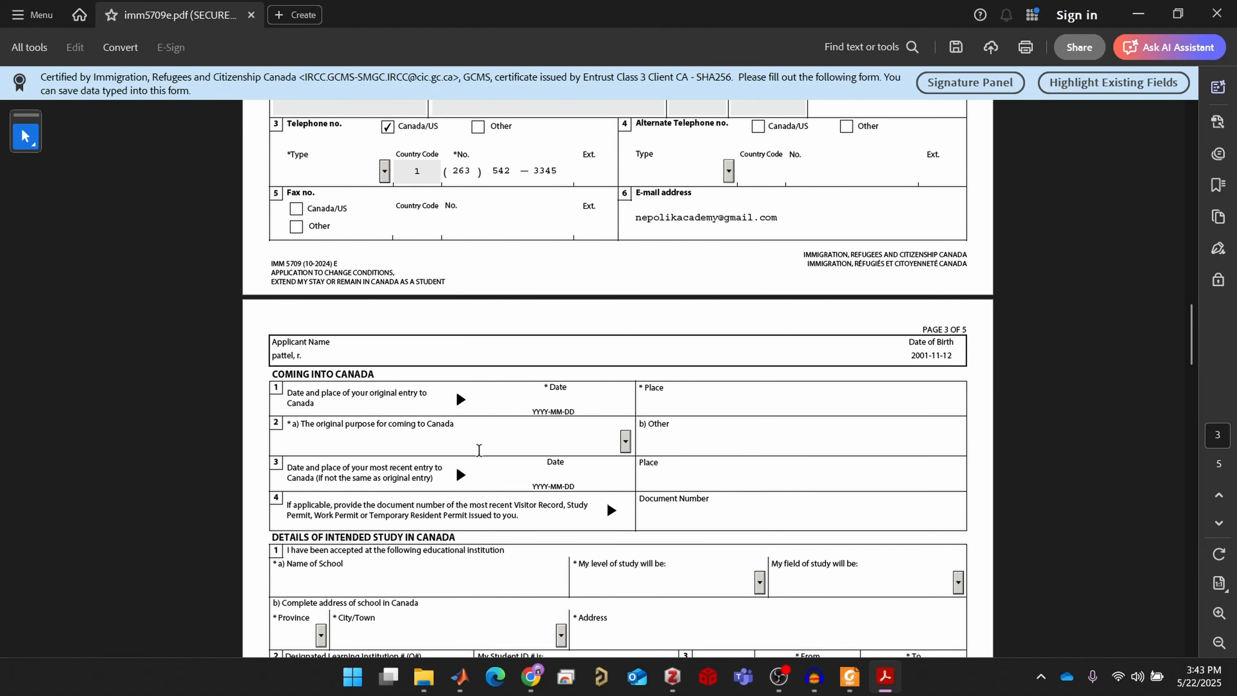
{"action": "scroll", "coordinate": [471, 447], "scroll_direction": "down", "scroll_amount": 1}
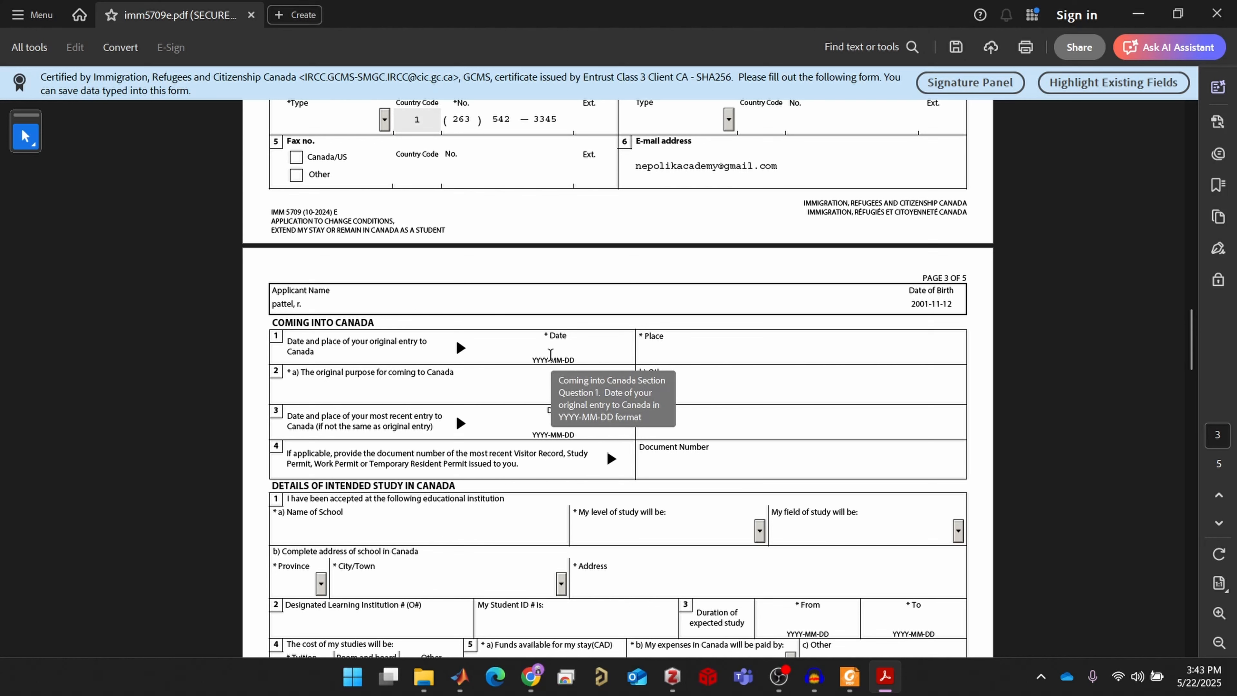
{"action": "left_click", "coordinate": [550, 355]}
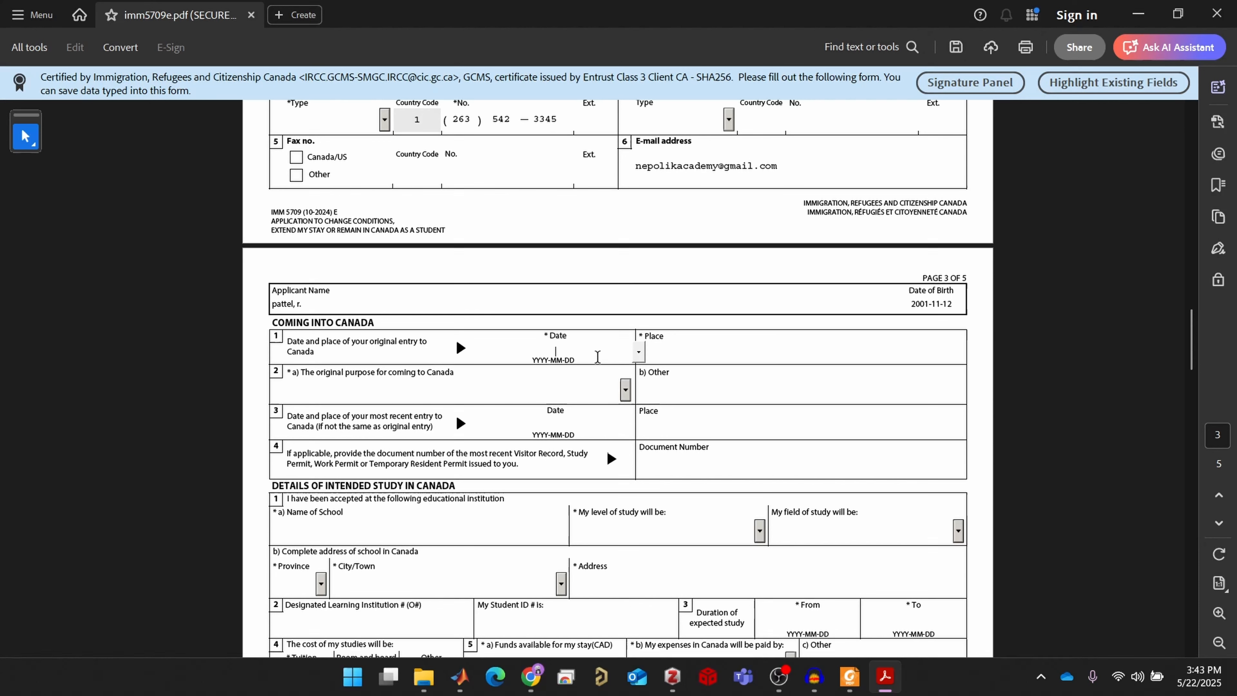
{"action": "left_click", "coordinate": [639, 353]}
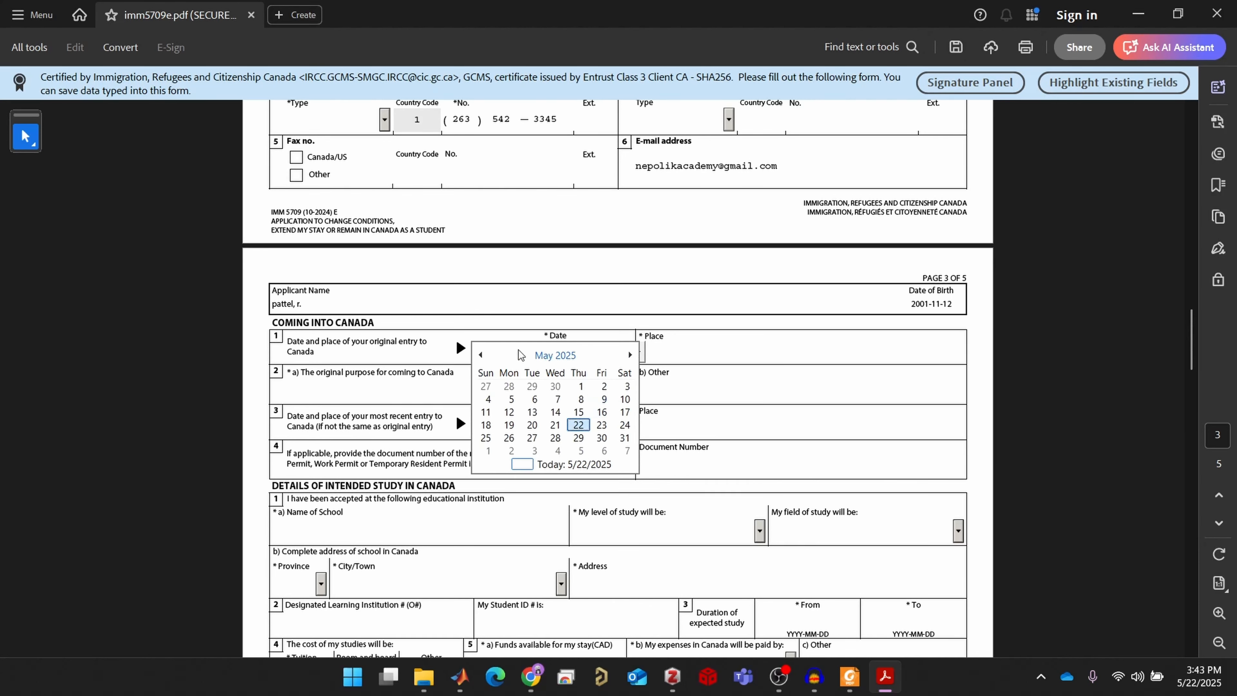
{"action": "left_click", "coordinate": [481, 355]}
{"action": "left_click", "coordinate": [481, 356]}
{"action": "left_click", "coordinate": [481, 355]}
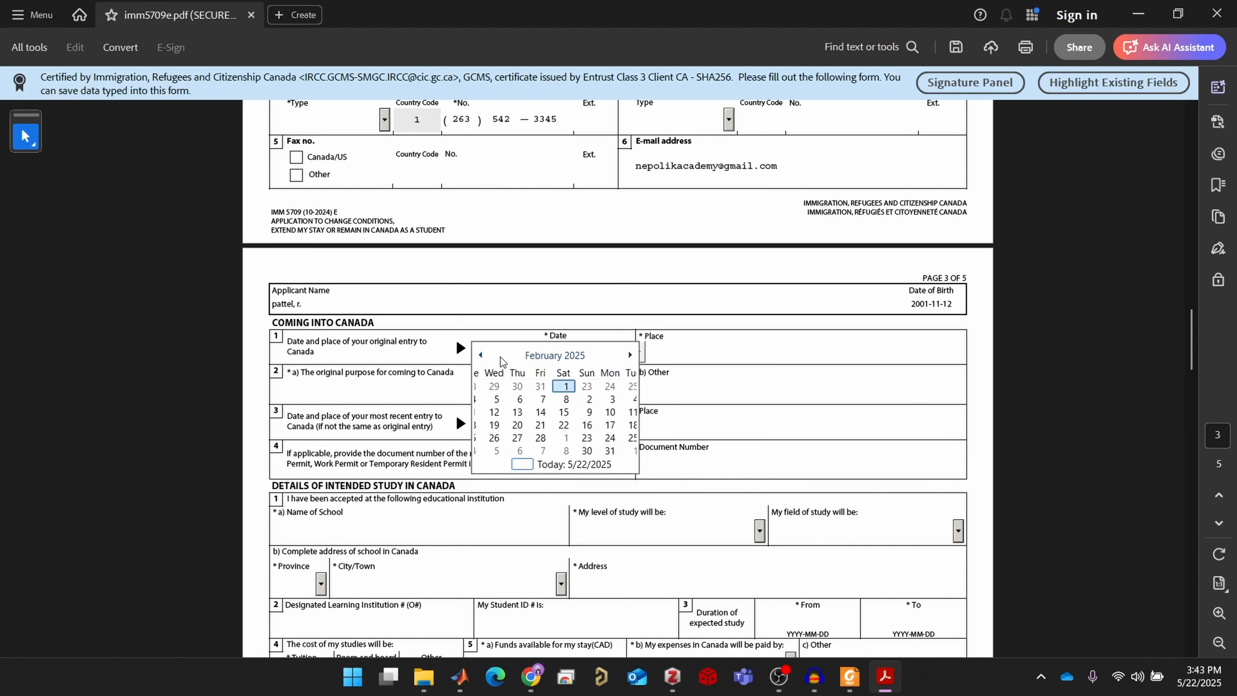
{"action": "left_click", "coordinate": [499, 358]}
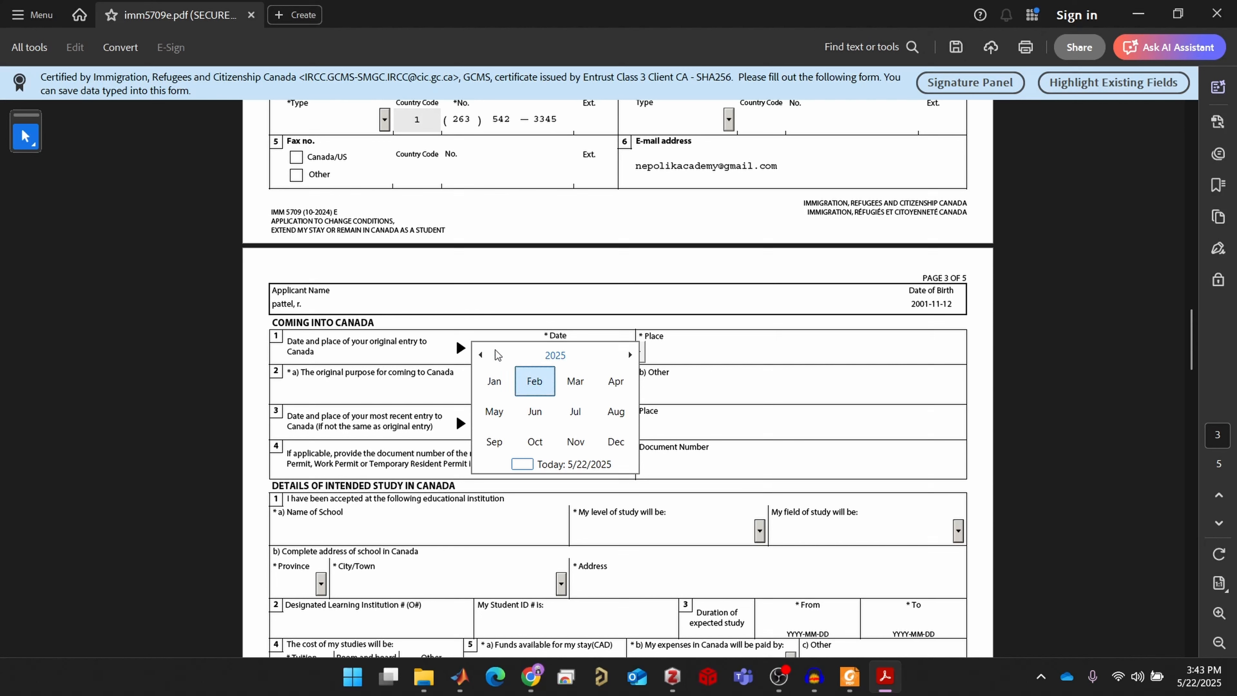
{"action": "left_click", "coordinate": [480, 354]}
{"action": "left_click", "coordinate": [480, 355]}
{"action": "left_click", "coordinate": [480, 355]}
{"action": "left_click", "coordinate": [480, 354]}
{"action": "left_click", "coordinate": [481, 354]}
{"action": "left_click", "coordinate": [480, 354]}
{"action": "left_click", "coordinate": [481, 354]}
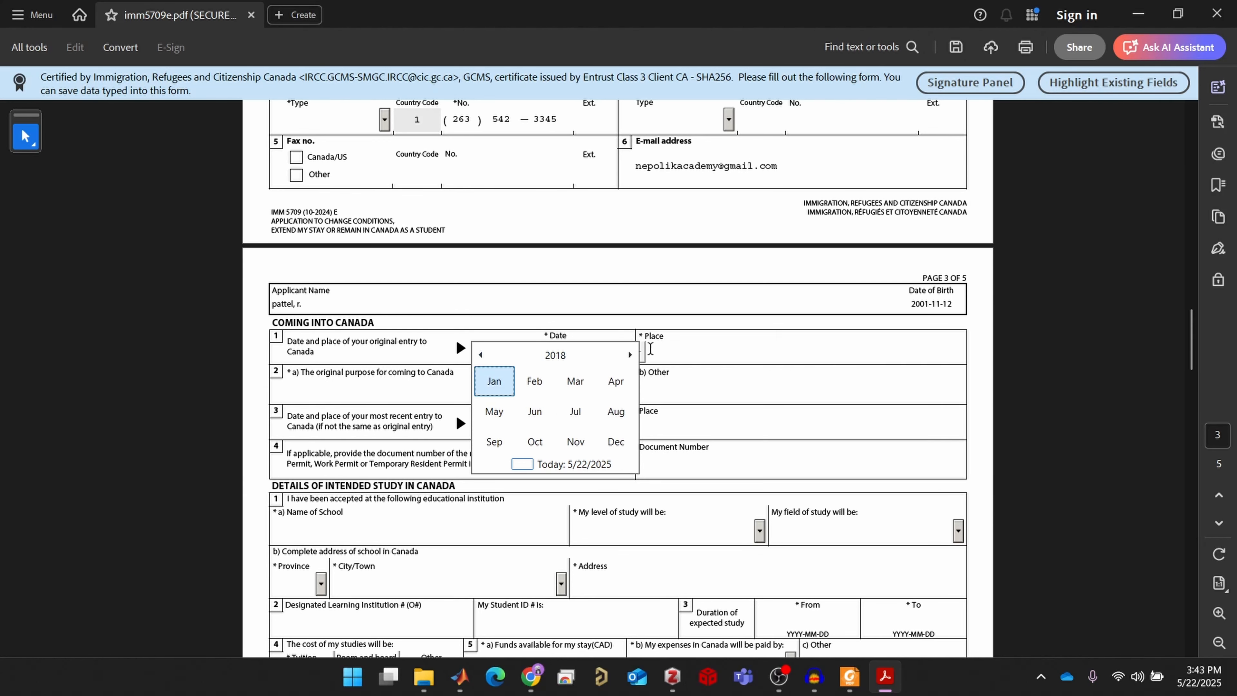
{"action": "left_click", "coordinate": [630, 354]}
{"action": "left_click", "coordinate": [629, 354]}
{"action": "left_click", "coordinate": [630, 355]}
{"action": "left_click", "coordinate": [630, 355]}
{"action": "left_click", "coordinate": [575, 411]}
{"action": "left_click", "coordinate": [555, 412]}
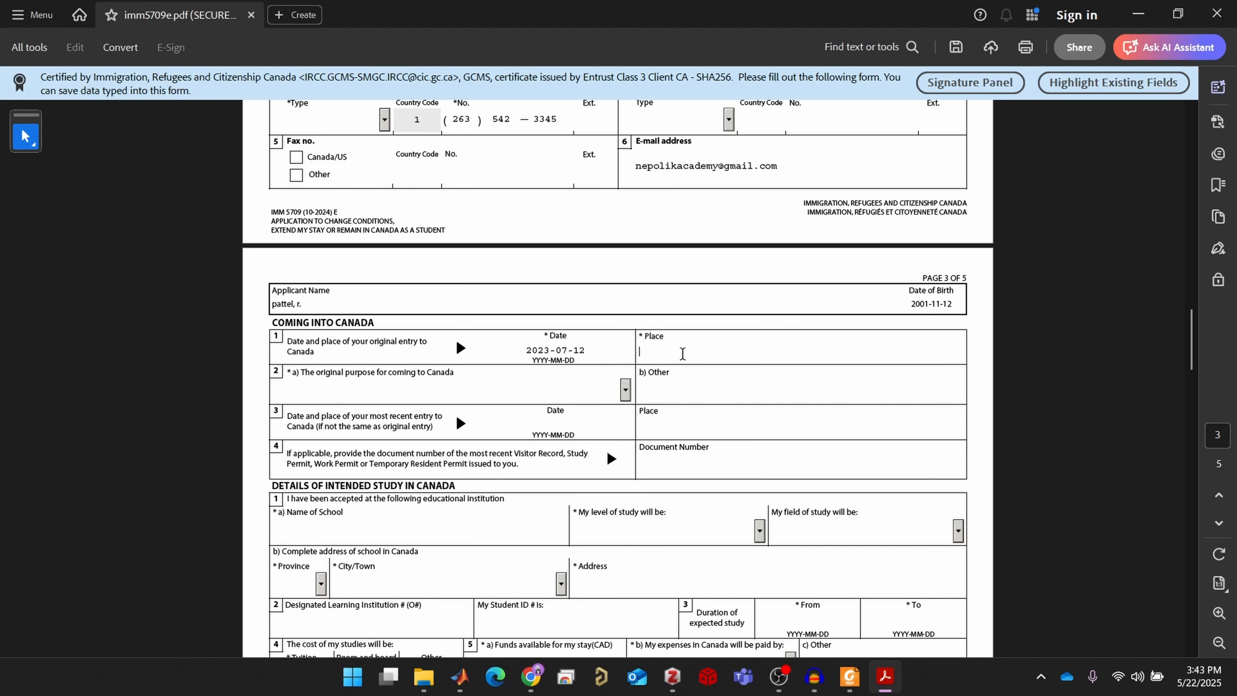
Record the place of original entry as vancouver, with Study as the original purpose
{"action": "left_click", "coordinate": [682, 354]}
{"action": "type", "text": "vancp"}
{"action": "type", "text": "er"}
{"action": "left_click", "coordinate": [625, 390]}
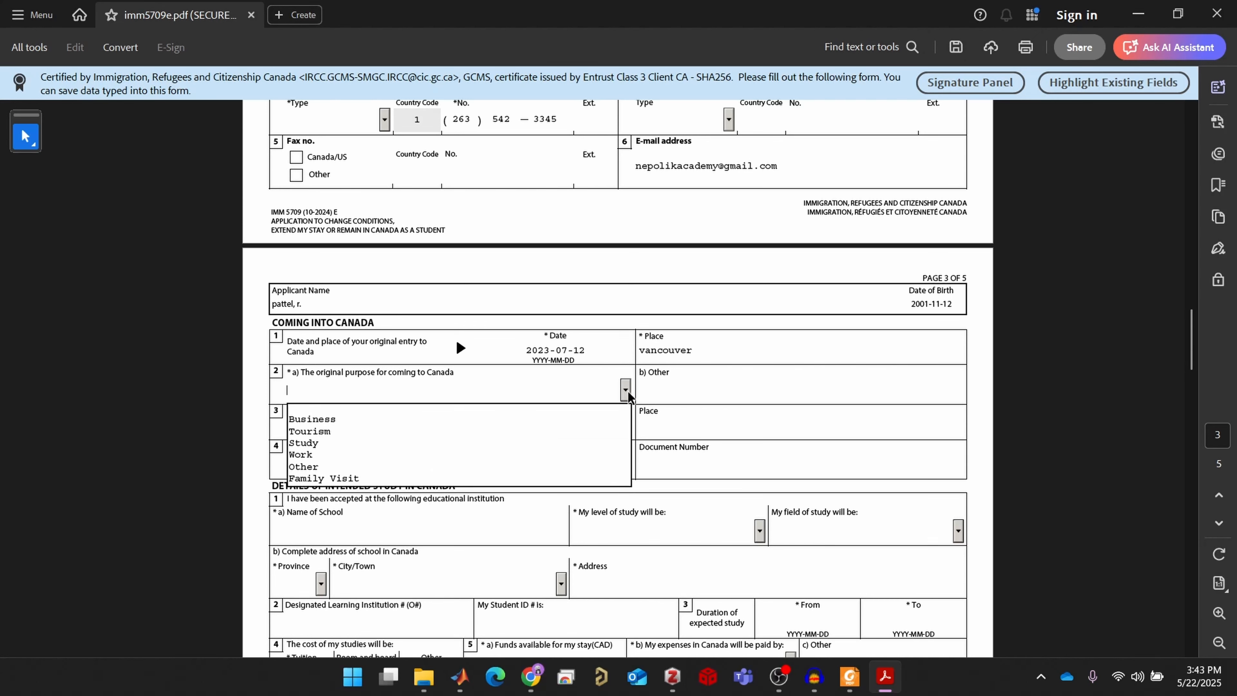
{"action": "left_click", "coordinate": [545, 443]}
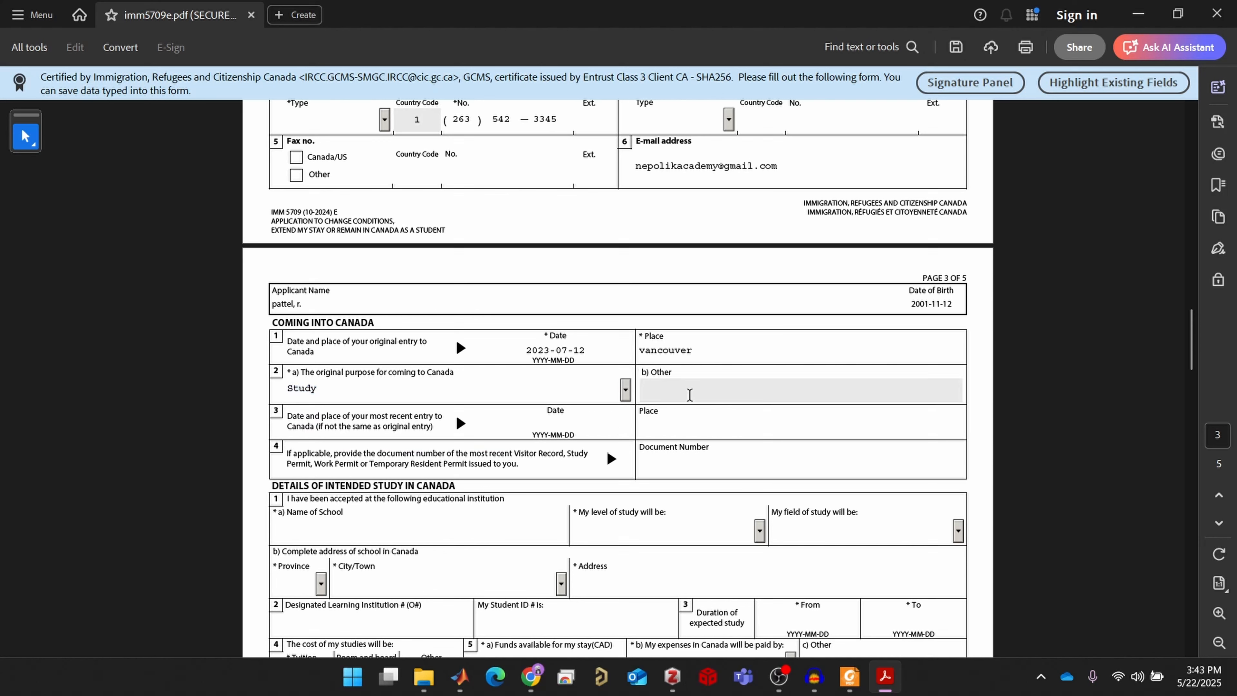
{"action": "left_click", "coordinate": [456, 423]}
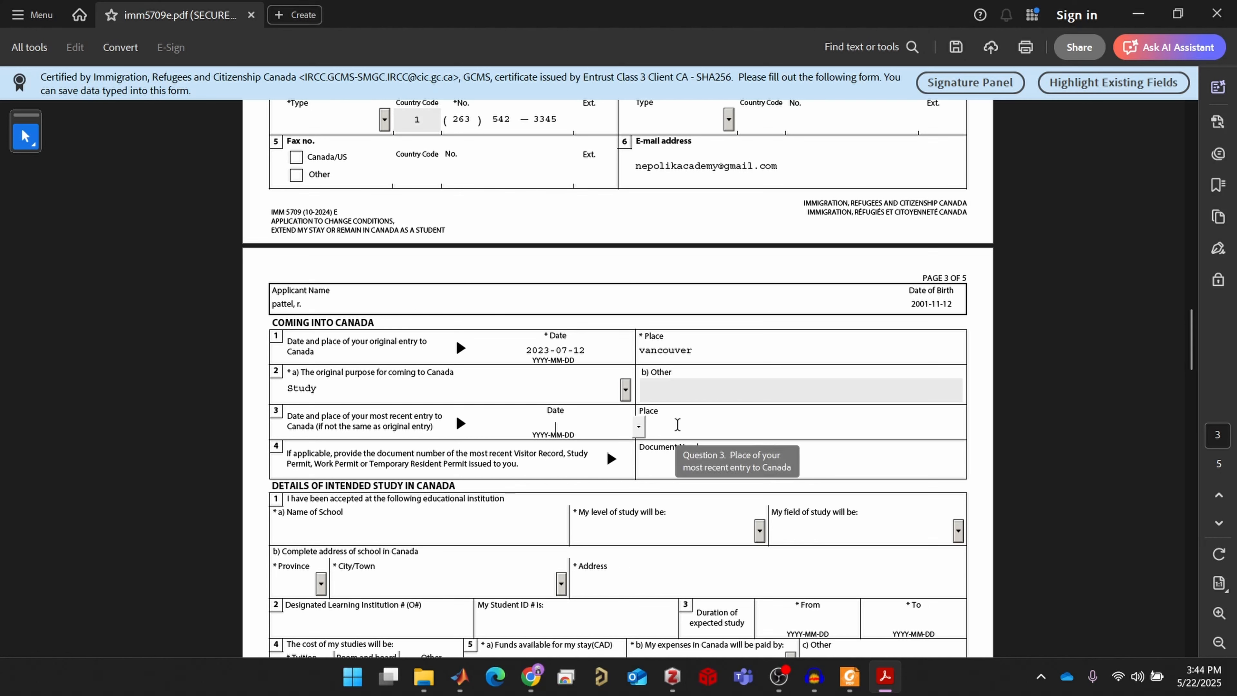
{"action": "left_click", "coordinate": [677, 424]}
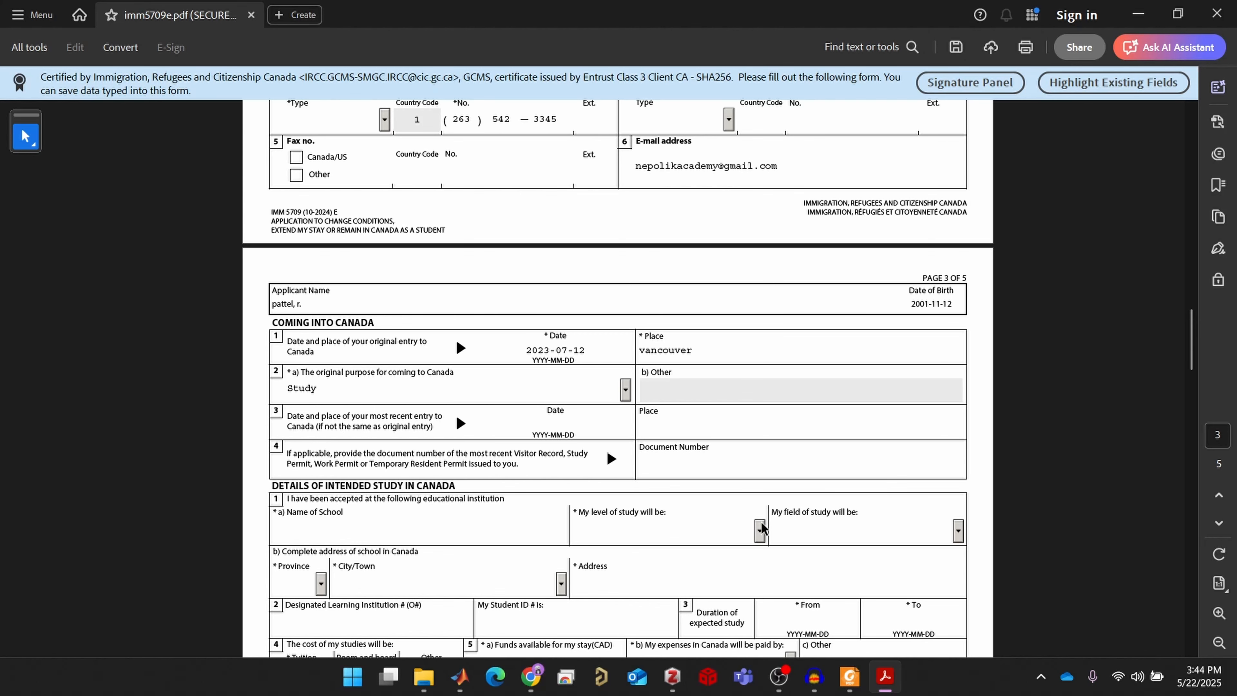
Scroll past the page 3 education and employment sections to page 4's Background Information
{"action": "scroll", "coordinate": [699, 519], "scroll_direction": "down", "scroll_amount": 1}
{"action": "scroll", "coordinate": [699, 519], "scroll_direction": "down", "scroll_amount": 2}
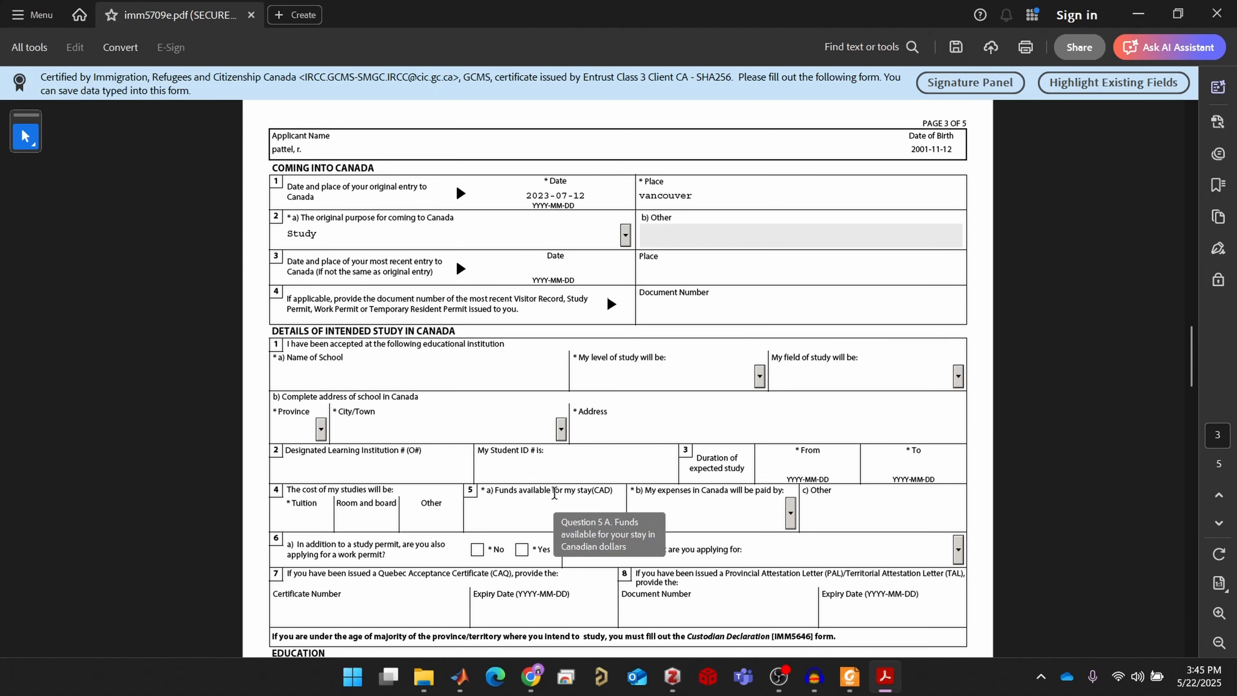
{"action": "scroll", "coordinate": [554, 493], "scroll_direction": "down", "scroll_amount": 1}
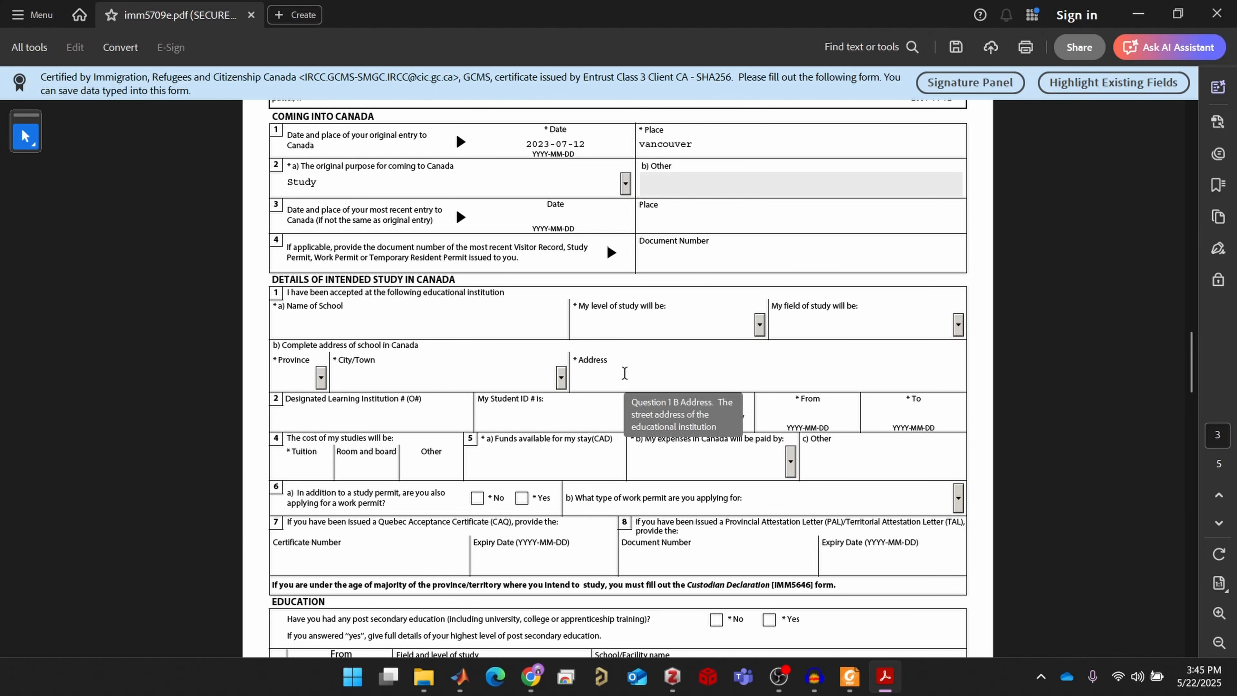
{"action": "scroll", "coordinate": [553, 451], "scroll_direction": "down", "scroll_amount": 1}
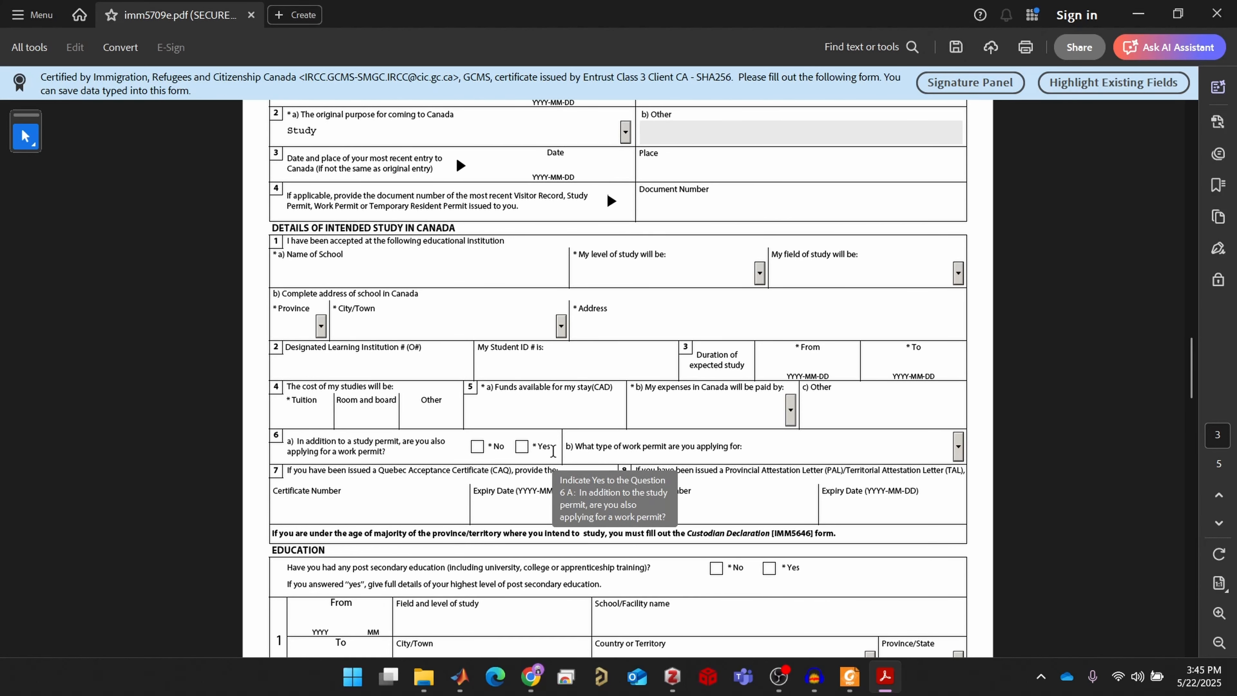
{"action": "scroll", "coordinate": [553, 451], "scroll_direction": "down", "scroll_amount": 4}
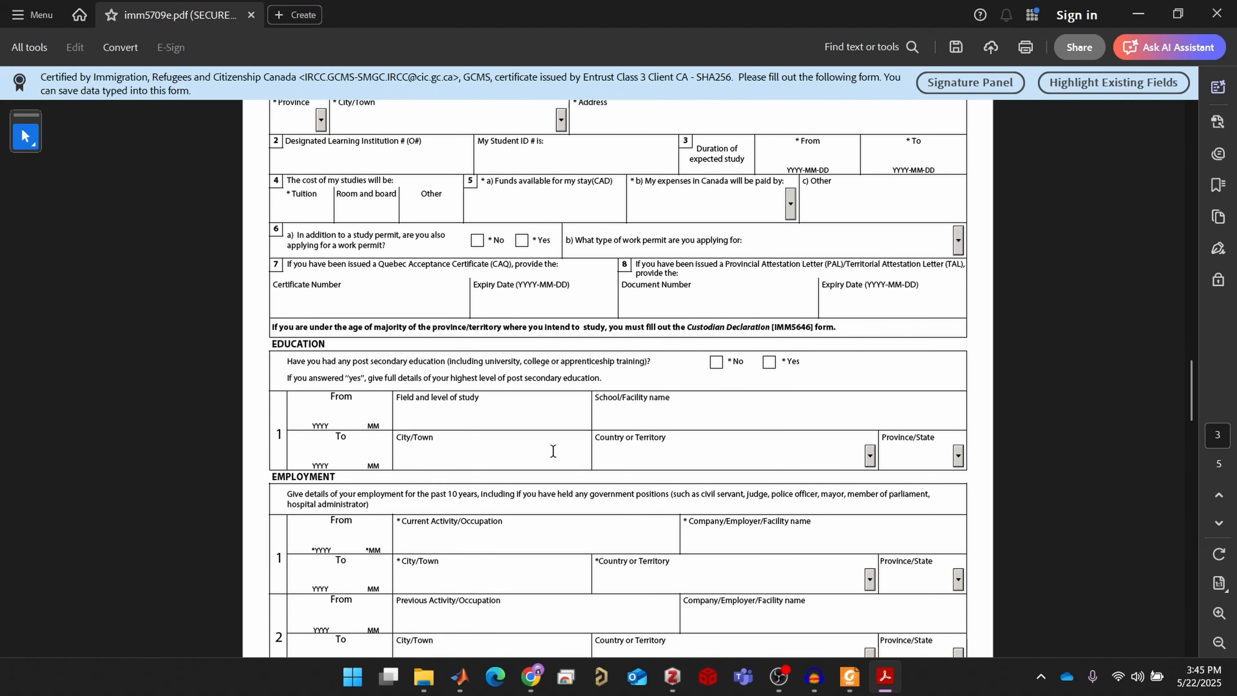
{"action": "scroll", "coordinate": [553, 450], "scroll_direction": "down", "scroll_amount": 3}
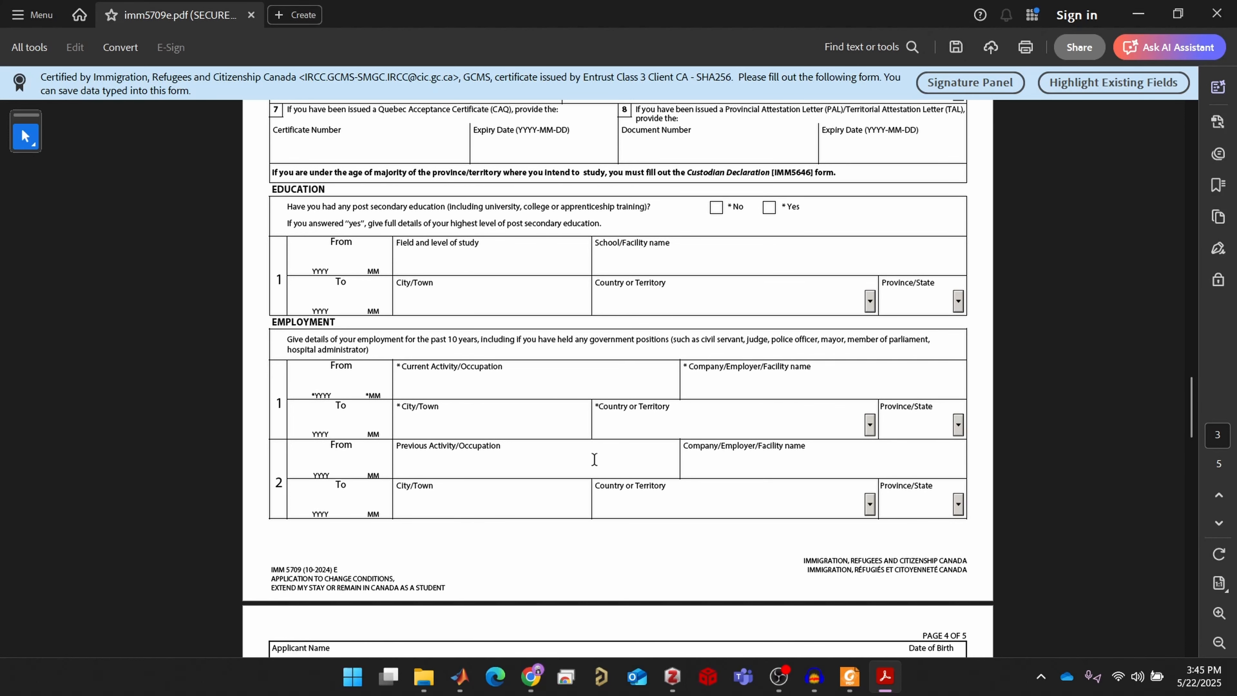
{"action": "scroll", "coordinate": [594, 459], "scroll_direction": "down", "scroll_amount": 1}
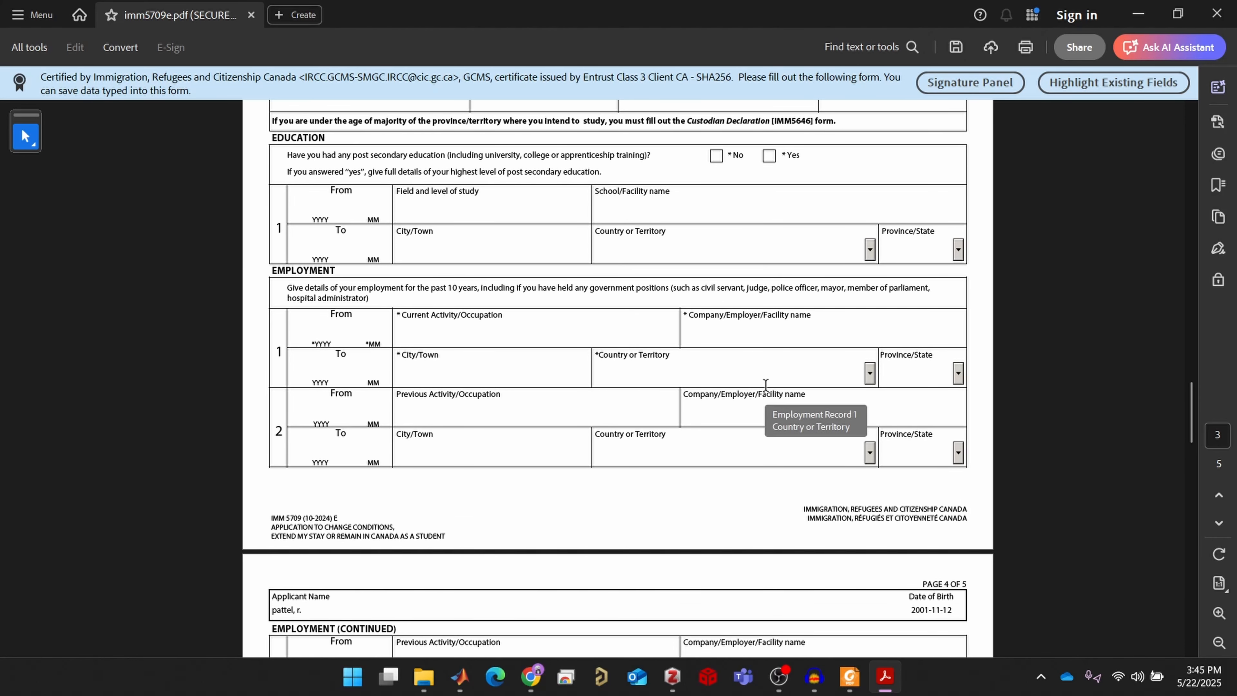
{"action": "scroll", "coordinate": [765, 384], "scroll_direction": "down", "scroll_amount": 6}
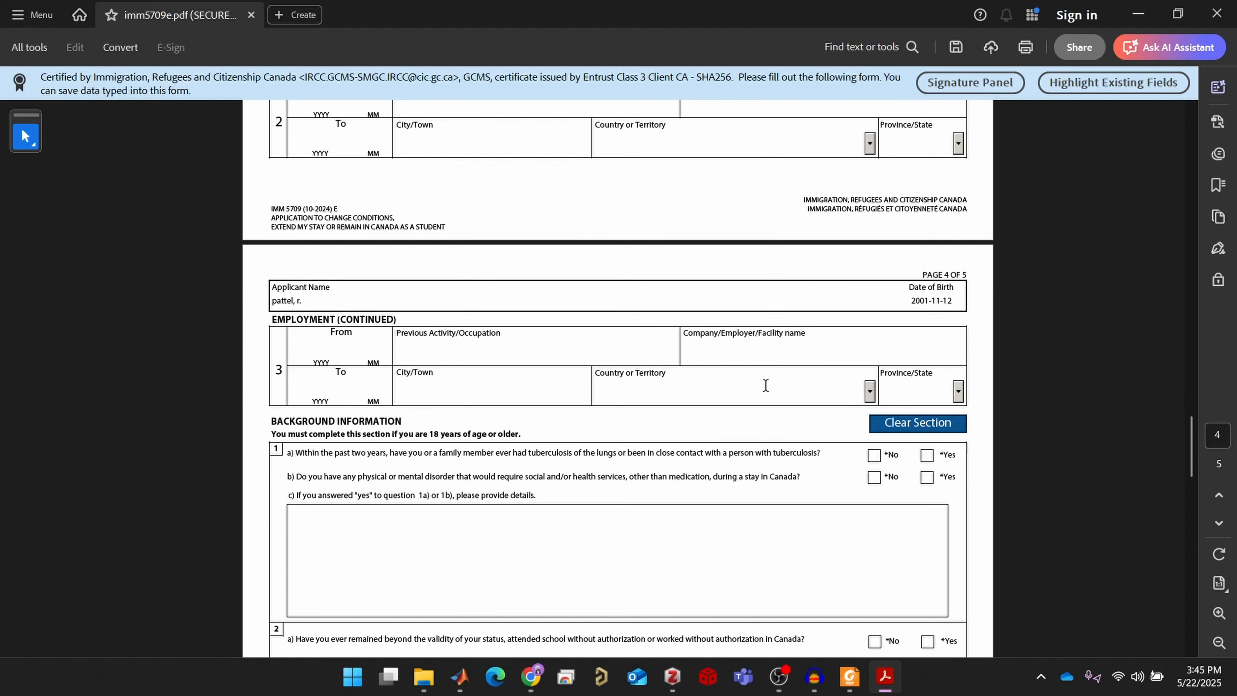
{"action": "scroll", "coordinate": [766, 385], "scroll_direction": "down", "scroll_amount": 3}
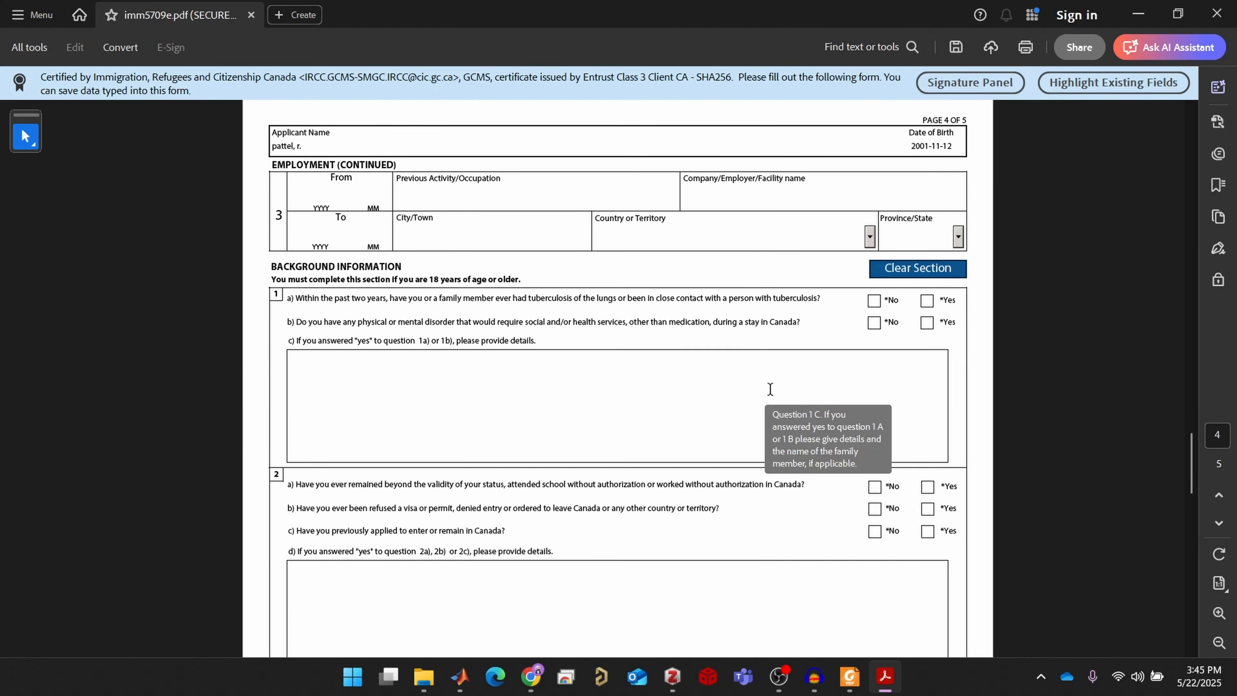
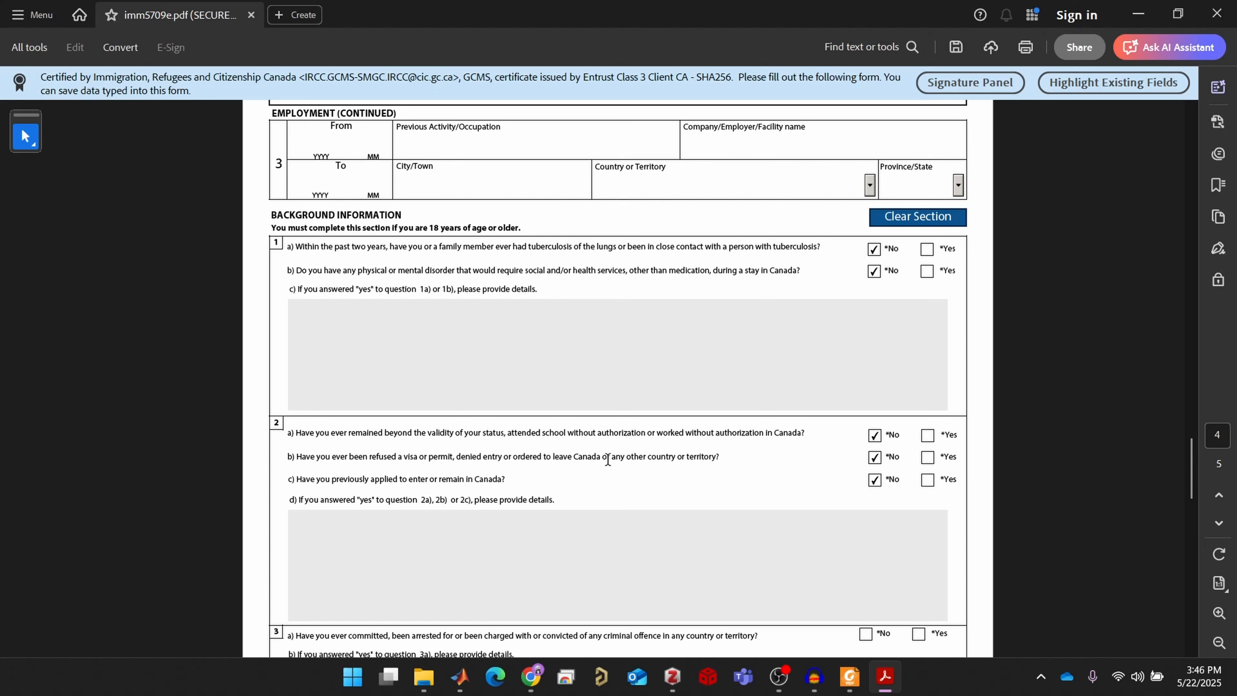
Answer the question 2 previous-application items, marking Yes for 2c
{"action": "left_click", "coordinate": [928, 459]}
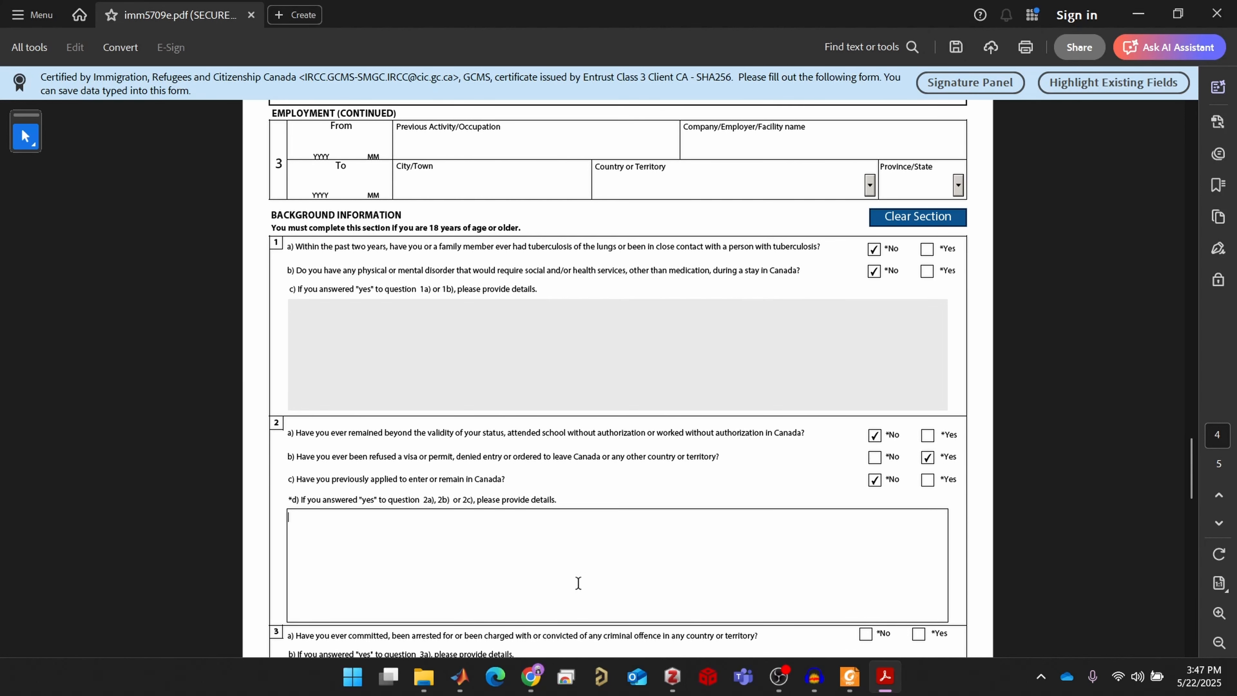
{"action": "scroll", "coordinate": [551, 550], "scroll_direction": "down", "scroll_amount": 1}
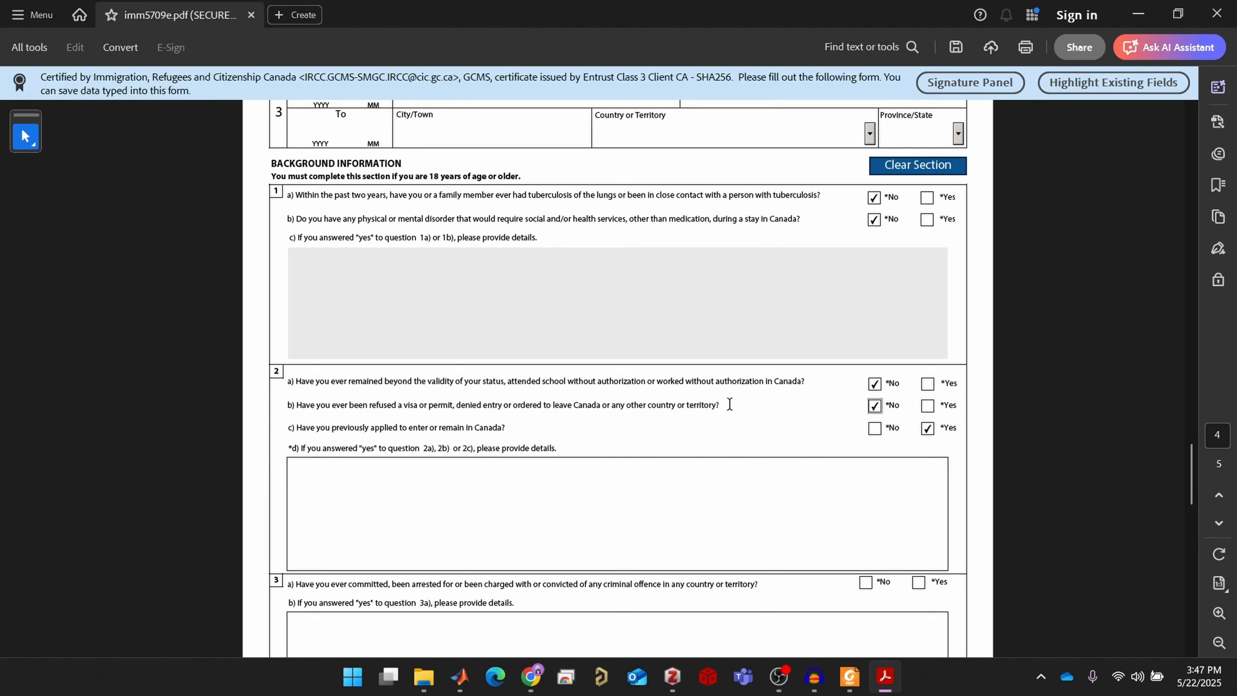
{"action": "left_click", "coordinate": [636, 486]}
{"action": "scroll", "coordinate": [660, 447], "scroll_direction": "down", "scroll_amount": 2}
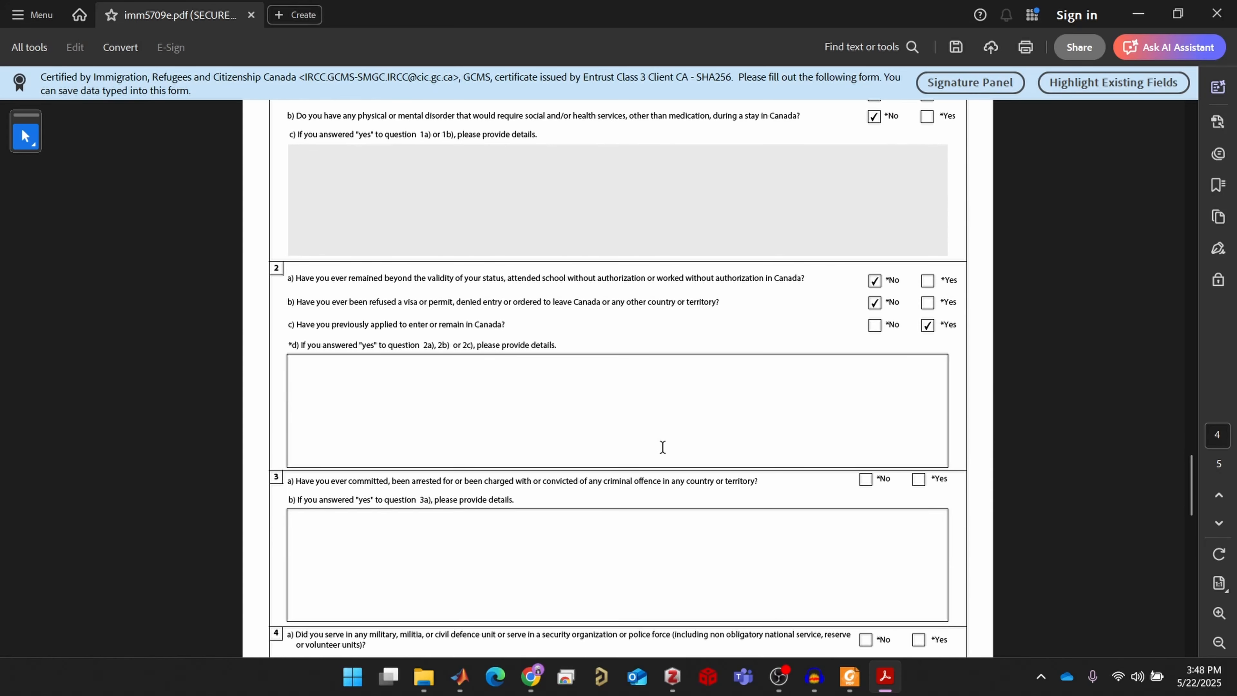
Answer No to question 3a on criminal offences and 4a on military service
{"action": "left_click", "coordinate": [865, 479]}
{"action": "scroll", "coordinate": [858, 480], "scroll_direction": "down", "scroll_amount": 3}
{"action": "scroll", "coordinate": [857, 480], "scroll_direction": "down", "scroll_amount": 1}
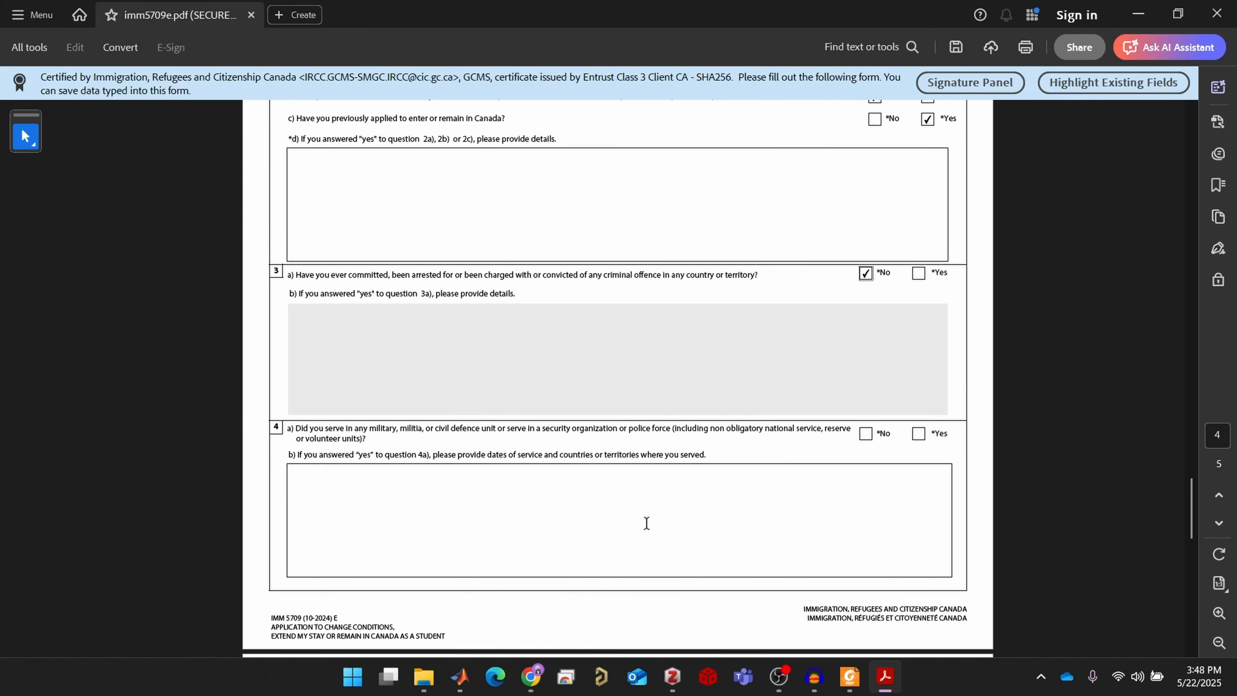
{"action": "left_click", "coordinate": [867, 438]}
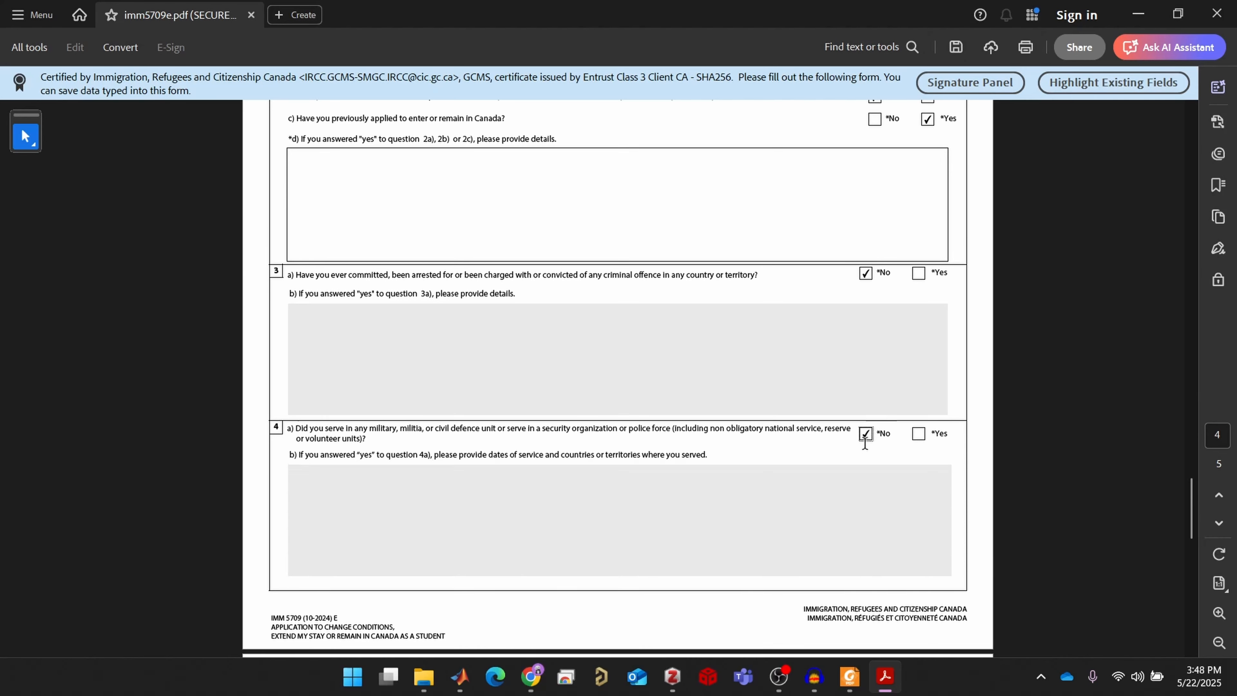
{"action": "scroll", "coordinate": [866, 451], "scroll_direction": "down", "scroll_amount": 6}
{"action": "scroll", "coordinate": [867, 454], "scroll_direction": "down", "scroll_amount": 1}
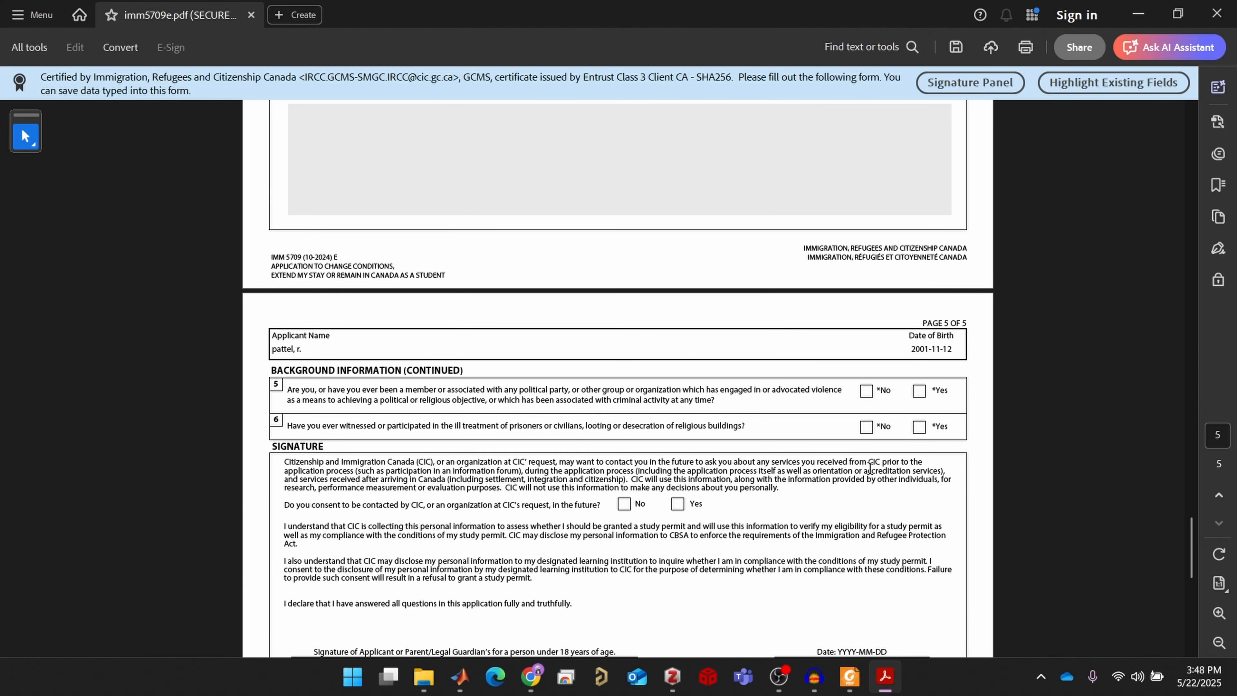
Answer No to questions 5 and 6 and consent to future contact from CIC
{"action": "left_click", "coordinate": [872, 392]}
{"action": "left_click", "coordinate": [867, 427]}
{"action": "scroll", "coordinate": [806, 510], "scroll_direction": "down", "scroll_amount": 1}
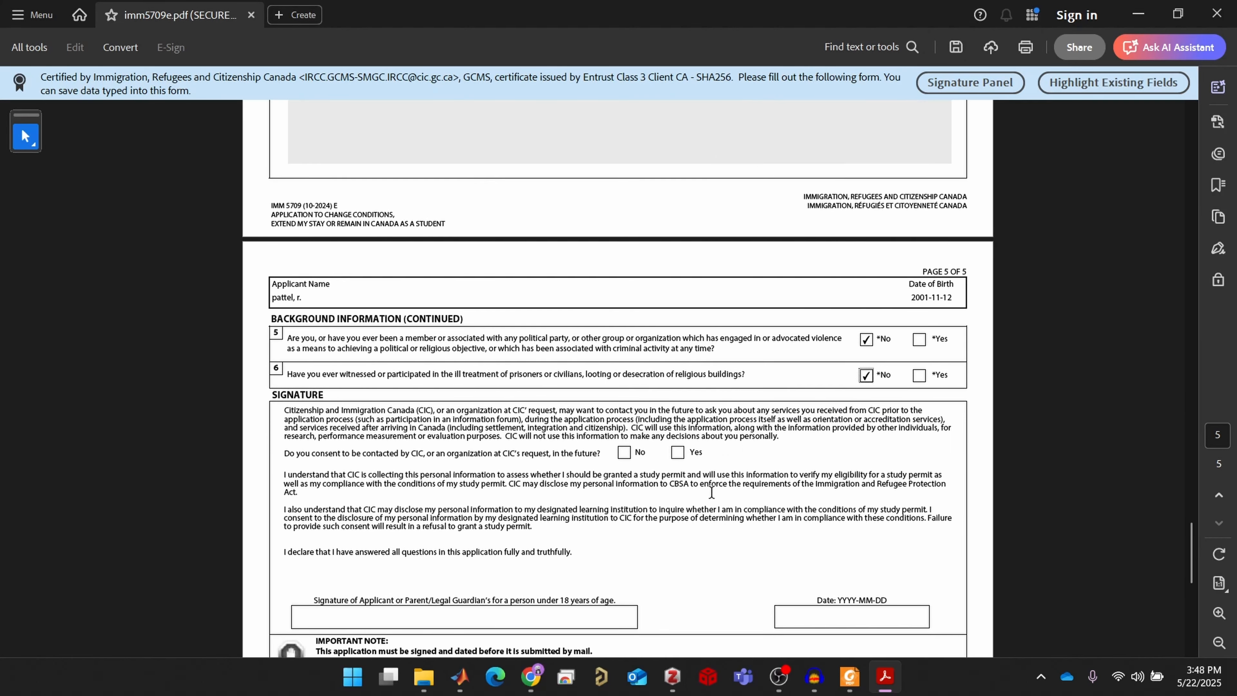
{"action": "left_click", "coordinate": [677, 452]}
Enter text in the applicant signature field, then clear it again
{"action": "scroll", "coordinate": [681, 492], "scroll_direction": "down", "scroll_amount": 2}
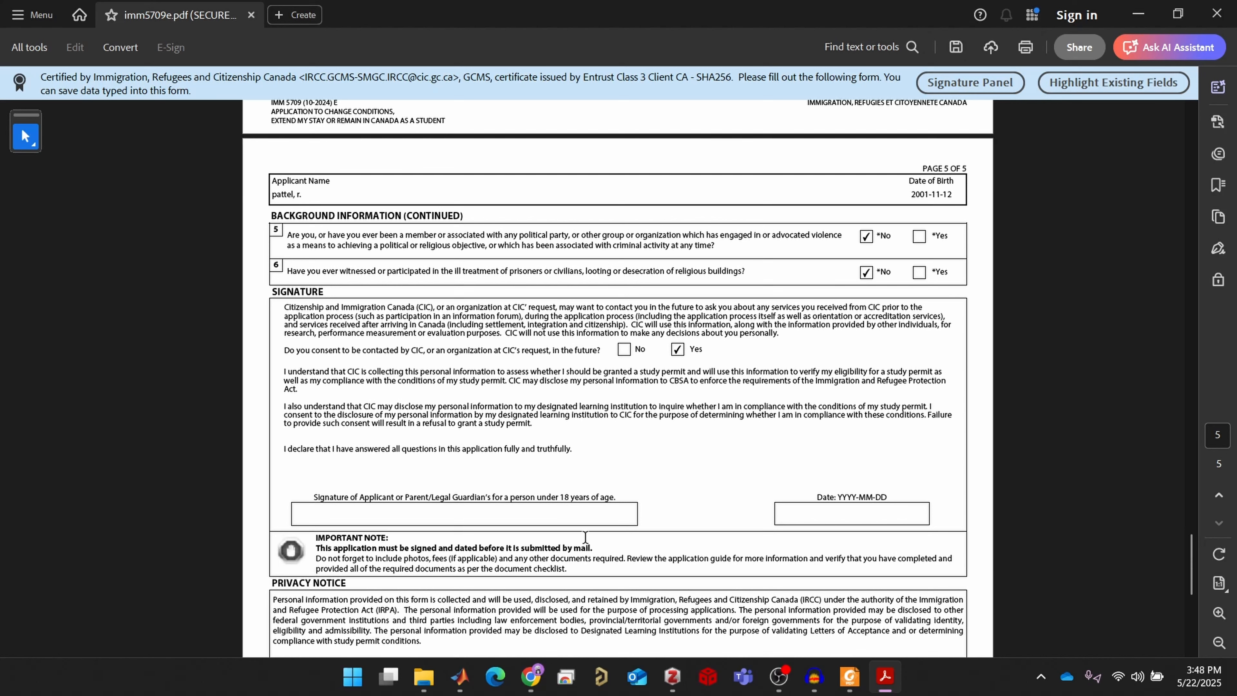
{"action": "left_click", "coordinate": [609, 517]}
{"action": "type", "text": "type"}
{"action": "key", "text": "BackSpace"}
{"action": "key", "text": "BackSpace"}
{"action": "key", "text": "BackSpace"}
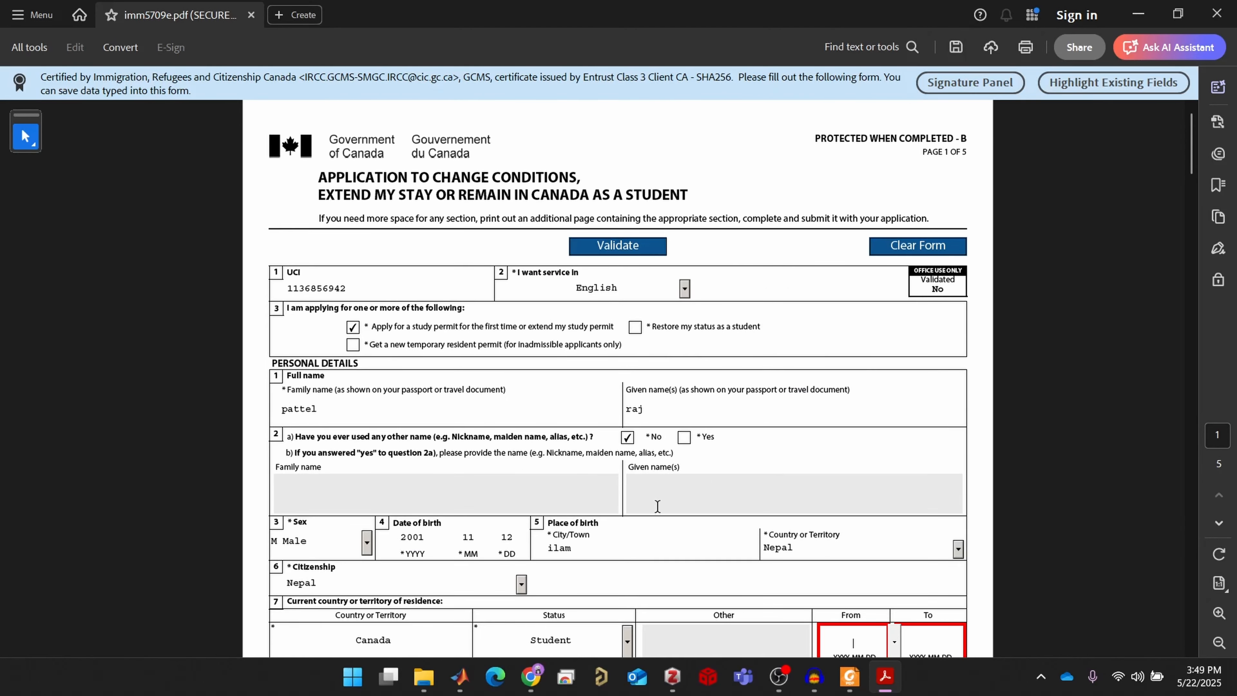
Validate the IMM 5709 form and dismiss the missing residence From date error
{"action": "scroll", "coordinate": [638, 408], "scroll_direction": "down", "scroll_amount": 3}
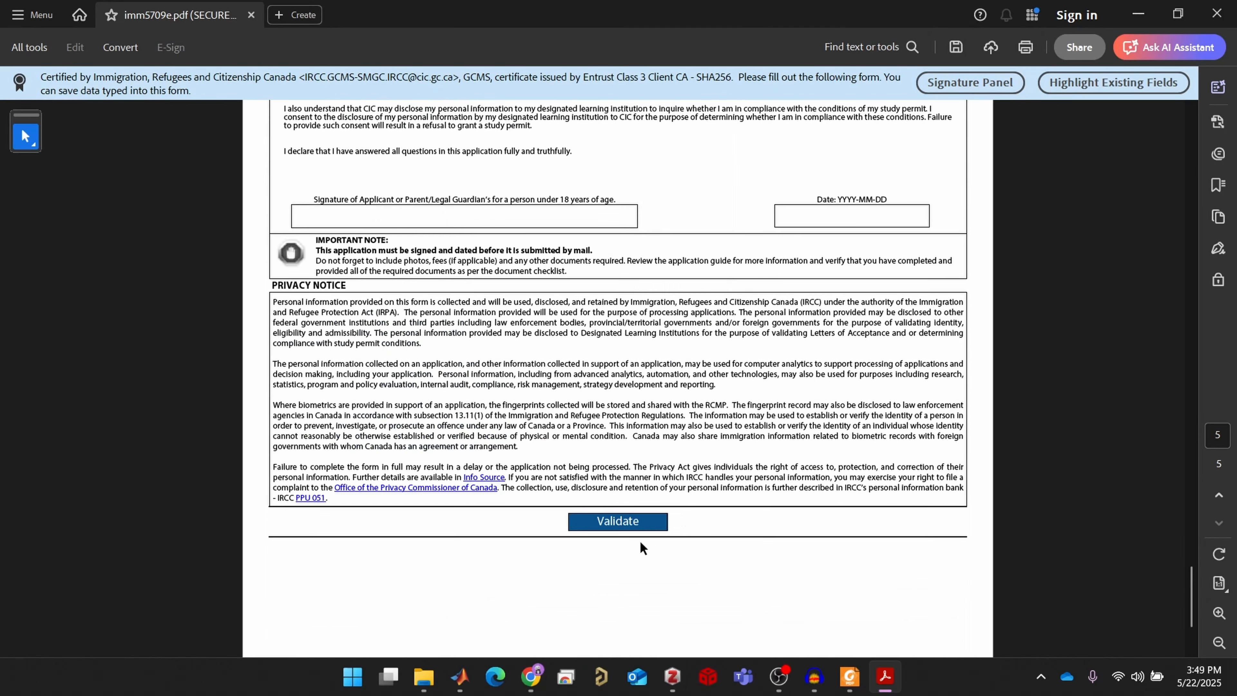
{"action": "left_click", "coordinate": [633, 523]}
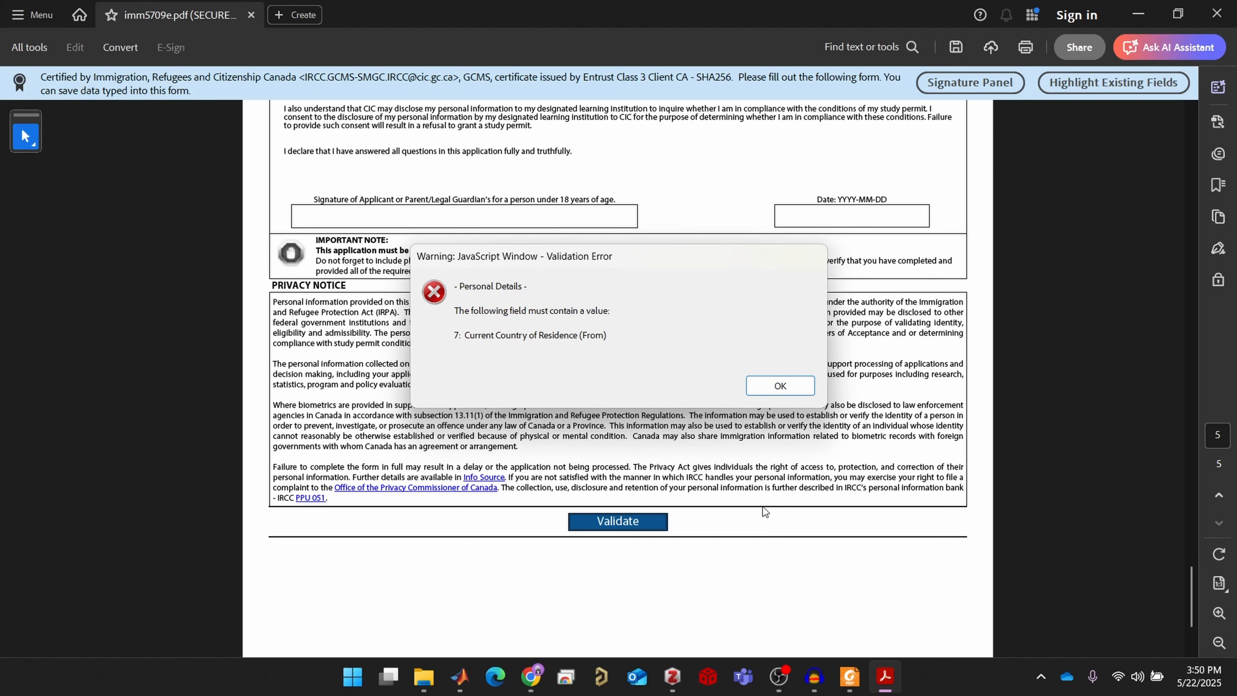
{"action": "left_click", "coordinate": [778, 386]}
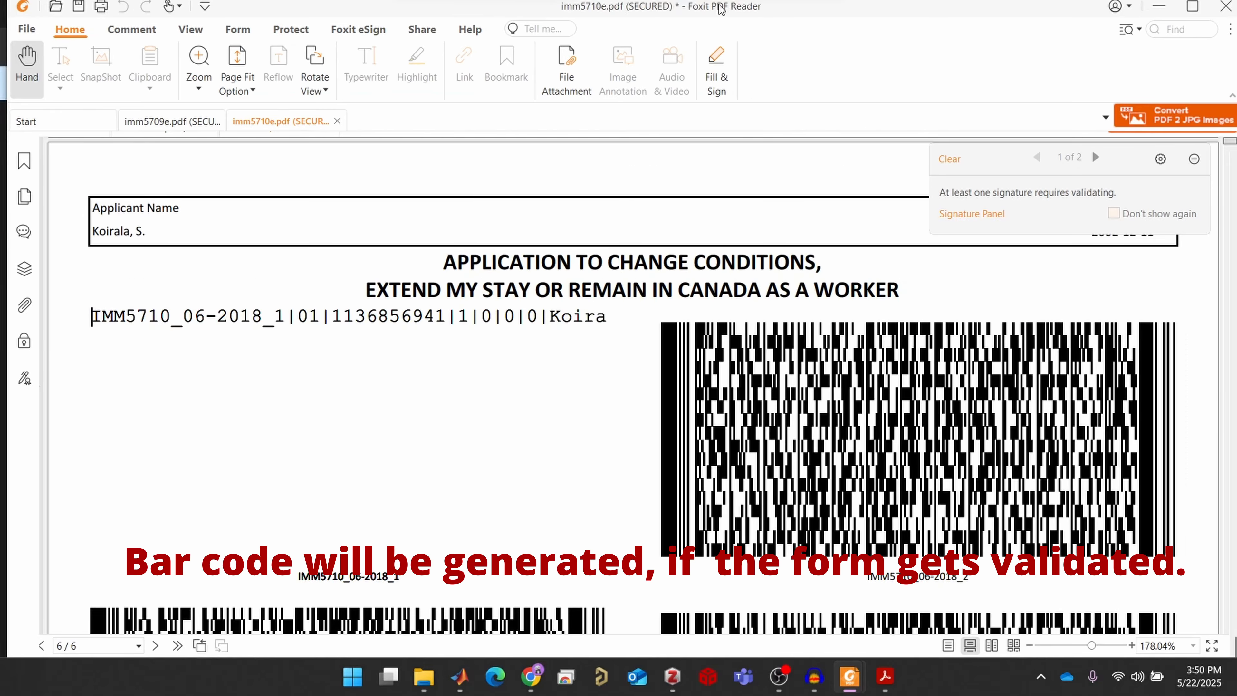
Minimize Acrobat and the Downloads folder to return to the IMM 5709 page in Chrome
{"action": "double_click", "coordinate": [720, 9]}
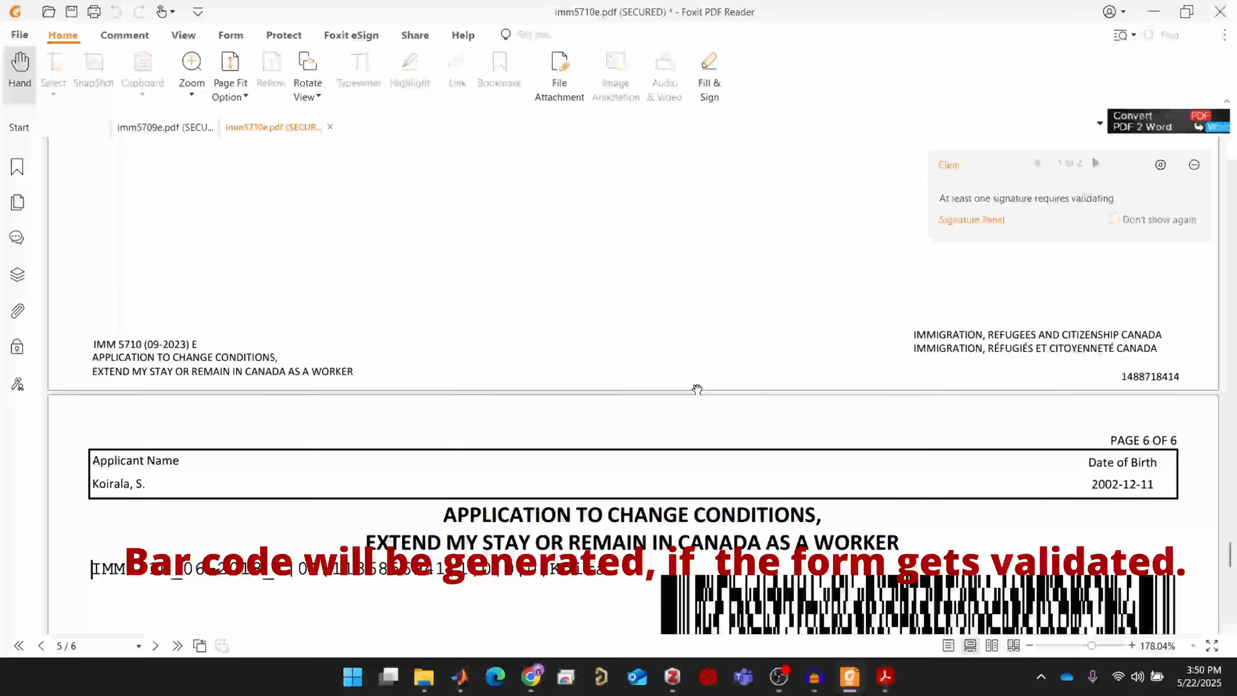
{"action": "scroll", "coordinate": [619, 390], "scroll_direction": "down", "scroll_amount": 10}
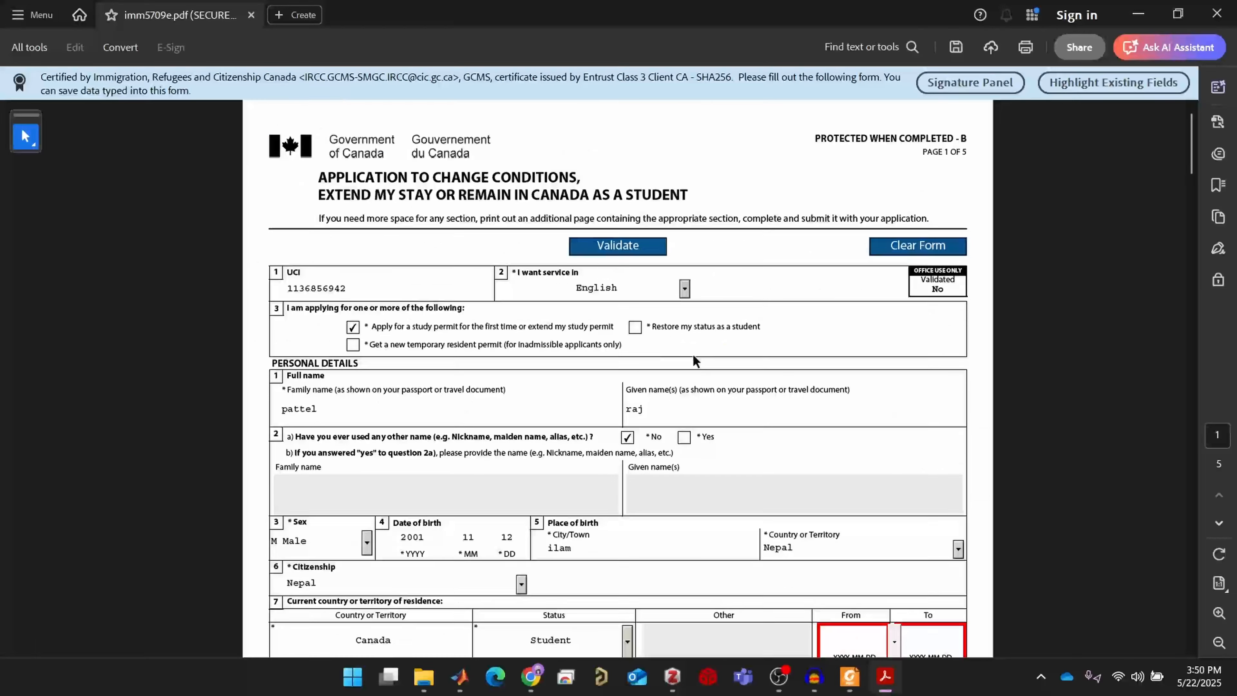
{"action": "scroll", "coordinate": [741, 413], "scroll_direction": "down", "scroll_amount": 6}
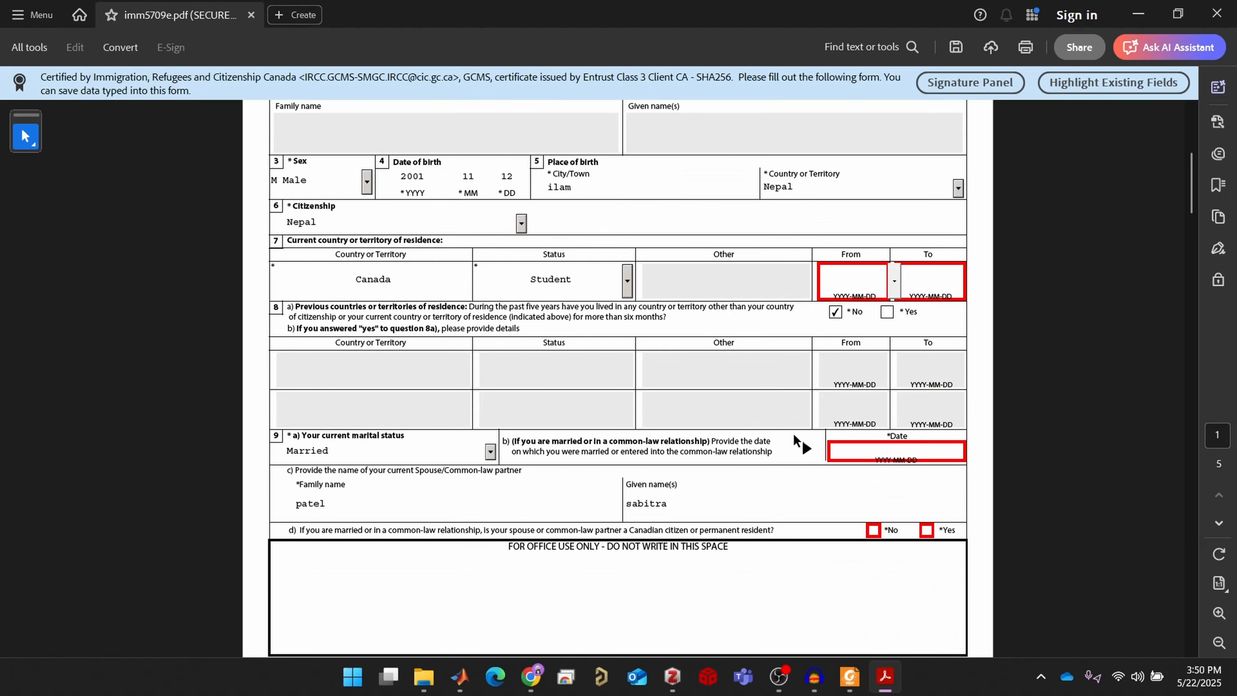
{"action": "scroll", "coordinate": [823, 451], "scroll_direction": "up", "scroll_amount": 7}
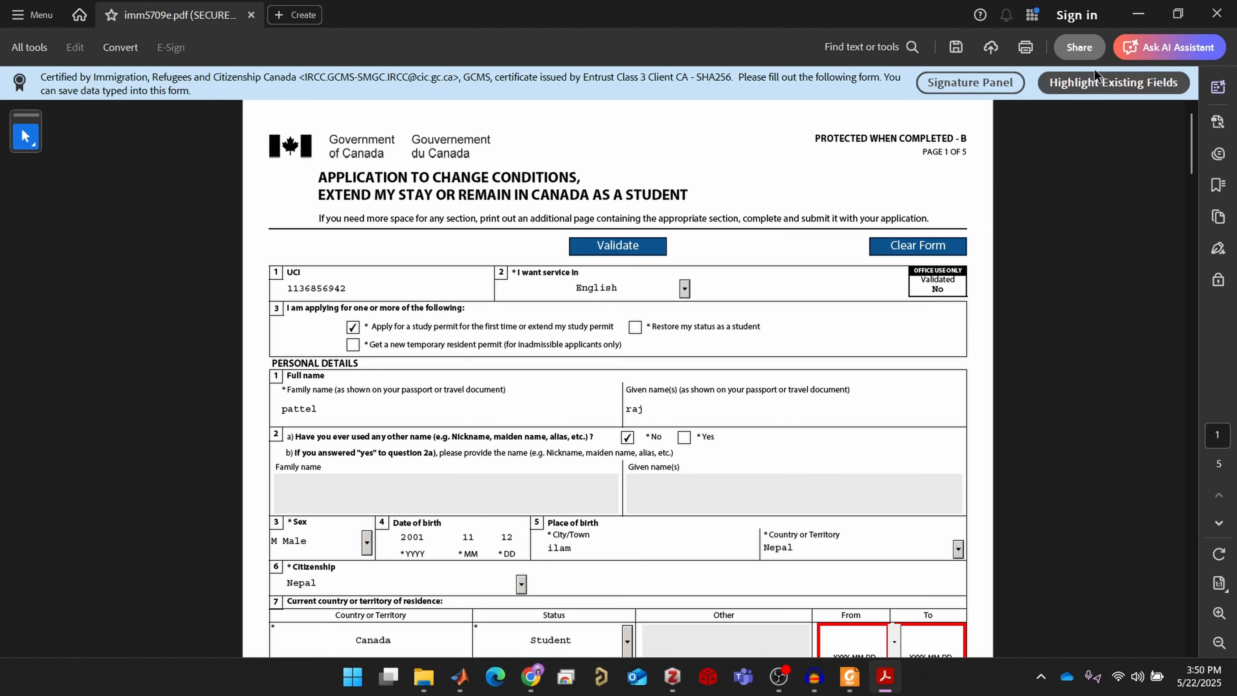
{"action": "left_click", "coordinate": [1138, 14]}
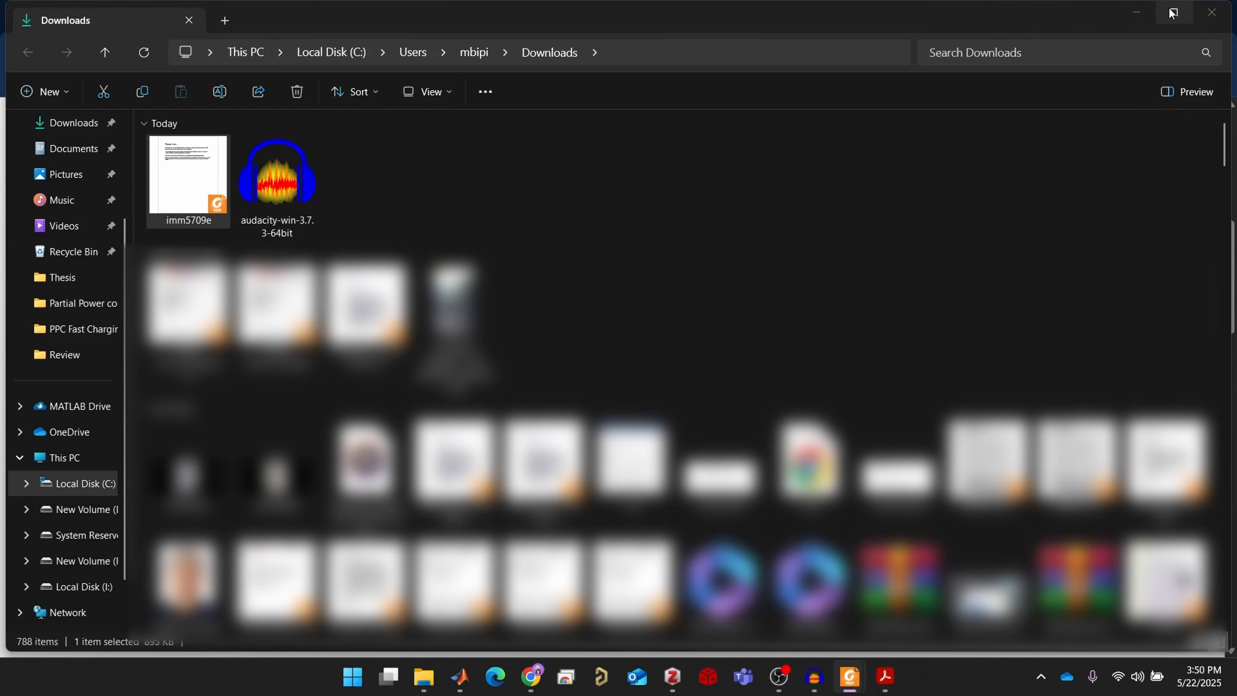
{"action": "left_click", "coordinate": [1136, 13]}
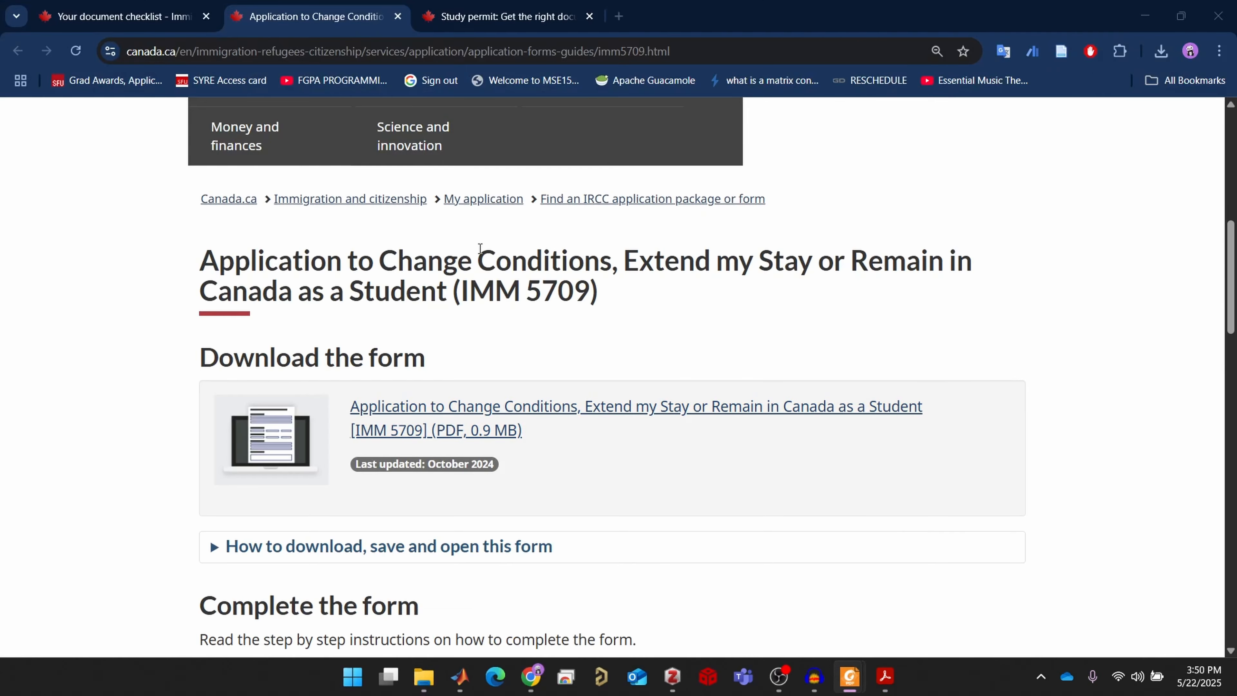
Switch to the first Chrome tab showing the IRCC account home page
{"action": "left_click", "coordinate": [145, 17]}
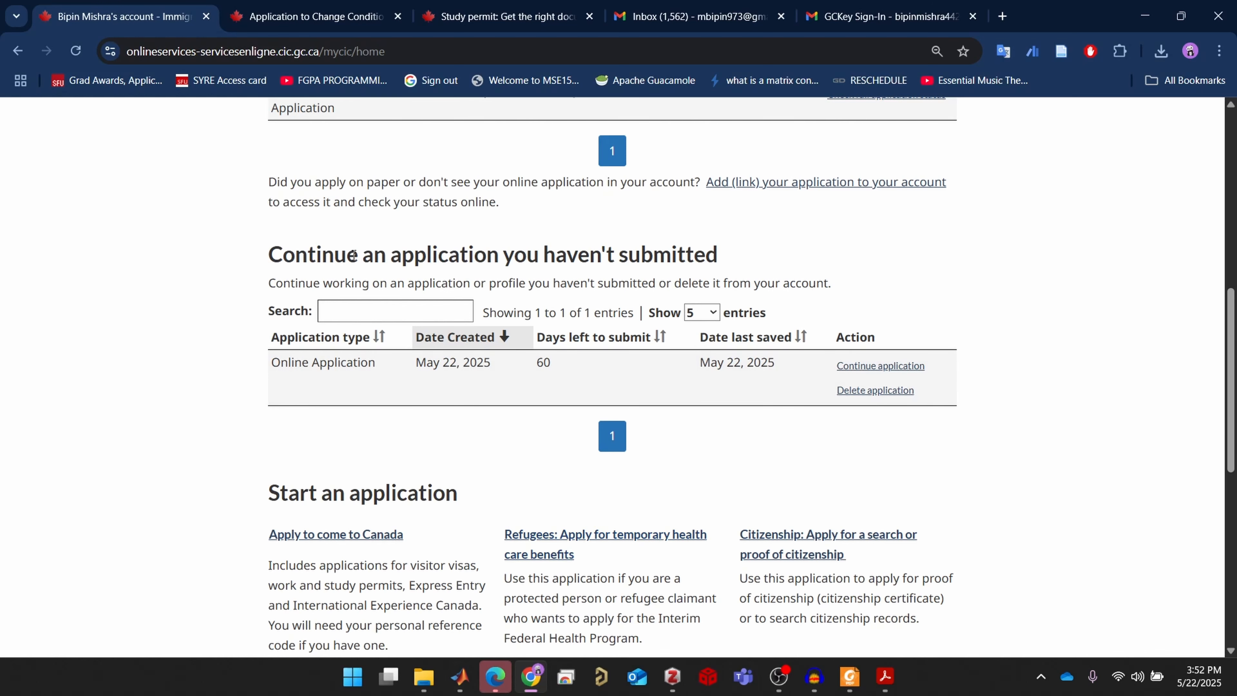
Resume the unsubmitted application and continue past the review and submission pages
{"action": "left_click", "coordinate": [910, 374]}
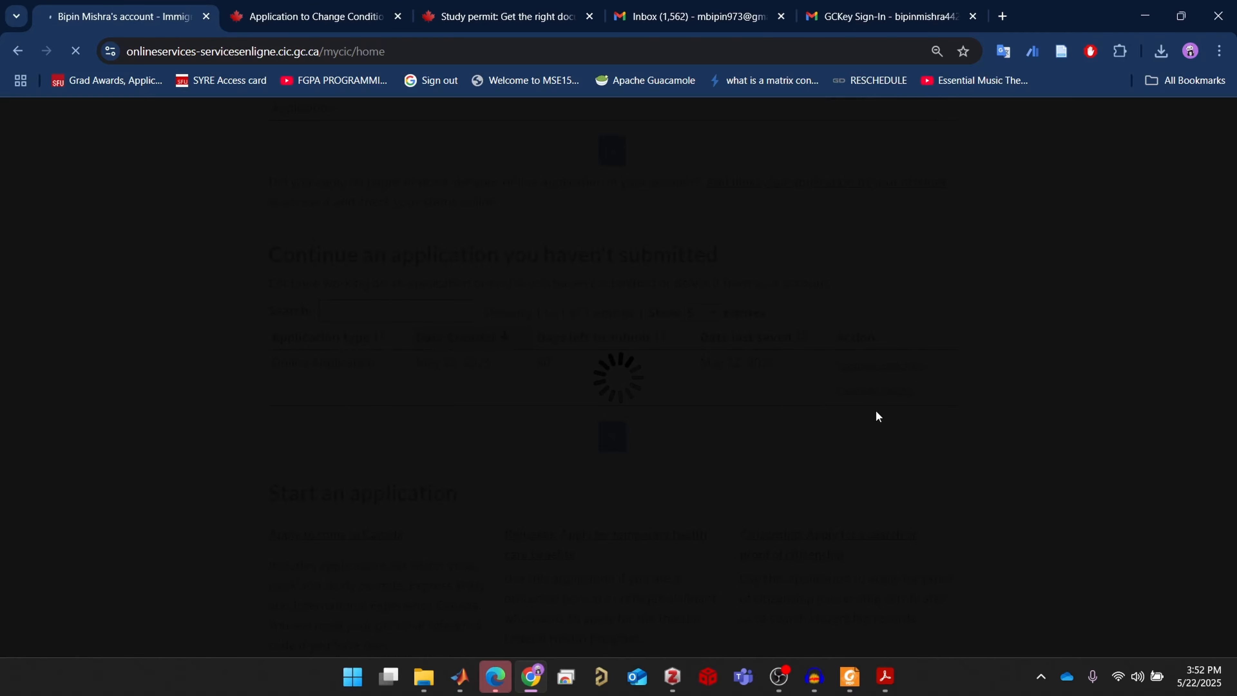
{"action": "scroll", "coordinate": [859, 424], "scroll_direction": "down", "scroll_amount": 15}
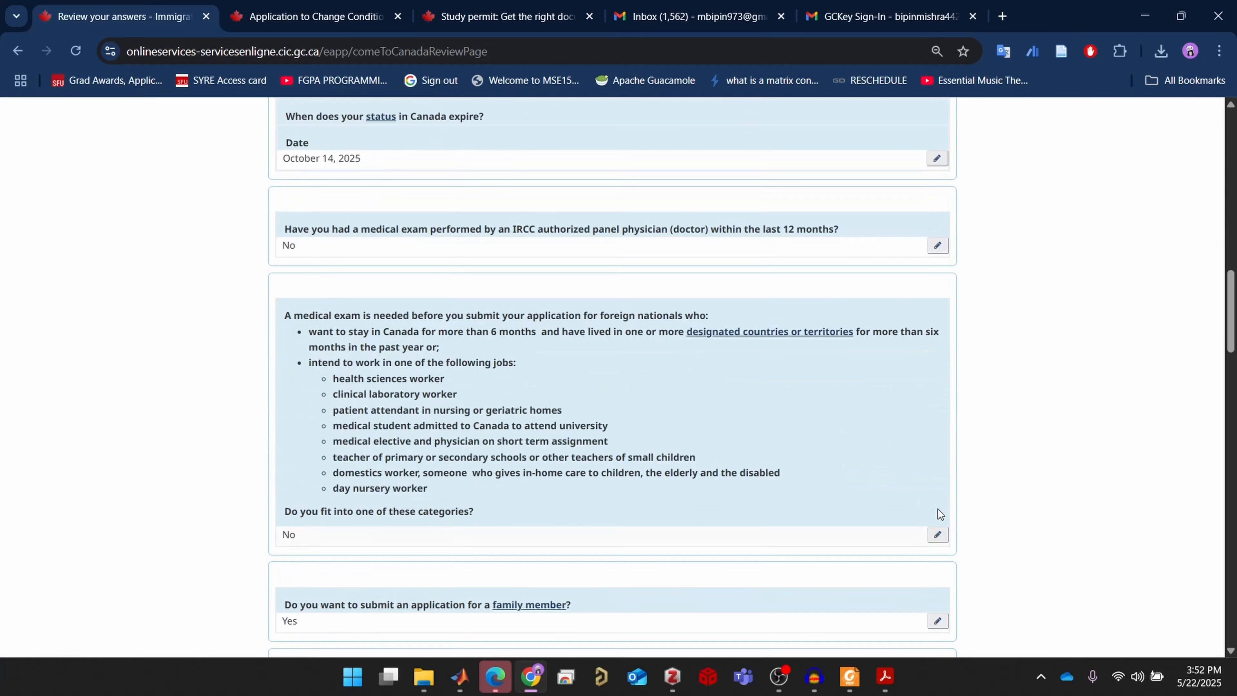
{"action": "scroll", "coordinate": [937, 509], "scroll_direction": "down", "scroll_amount": 20}
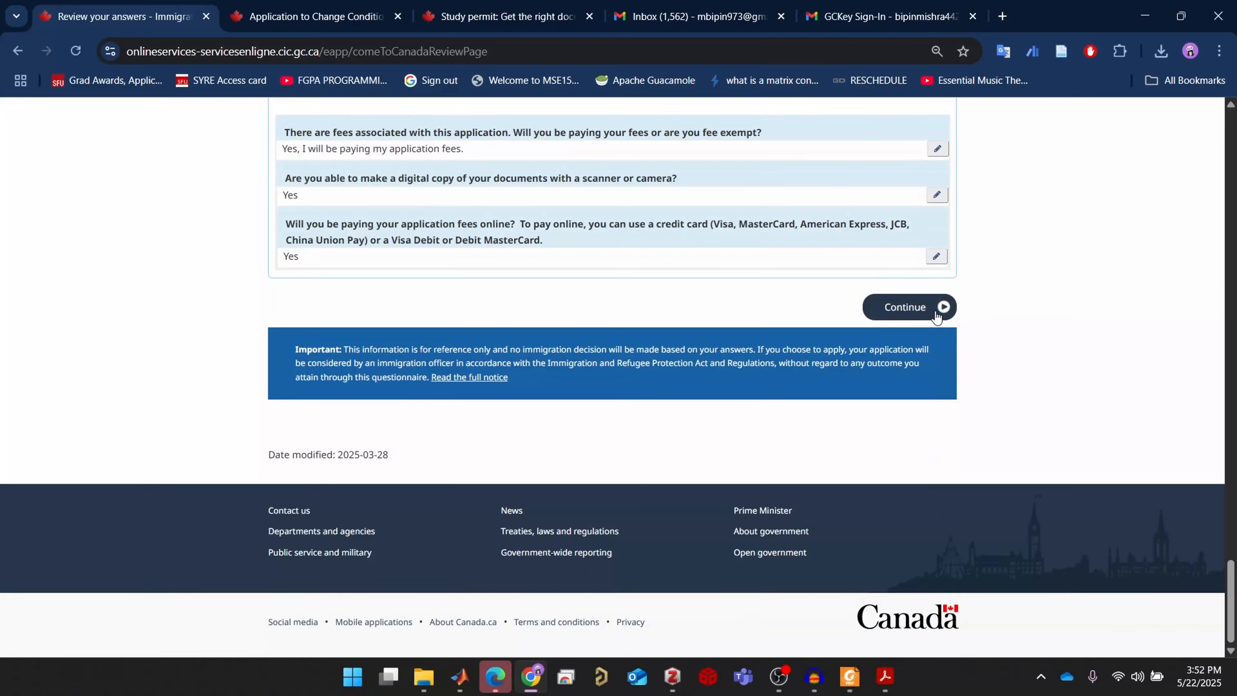
{"action": "left_click", "coordinate": [924, 308]}
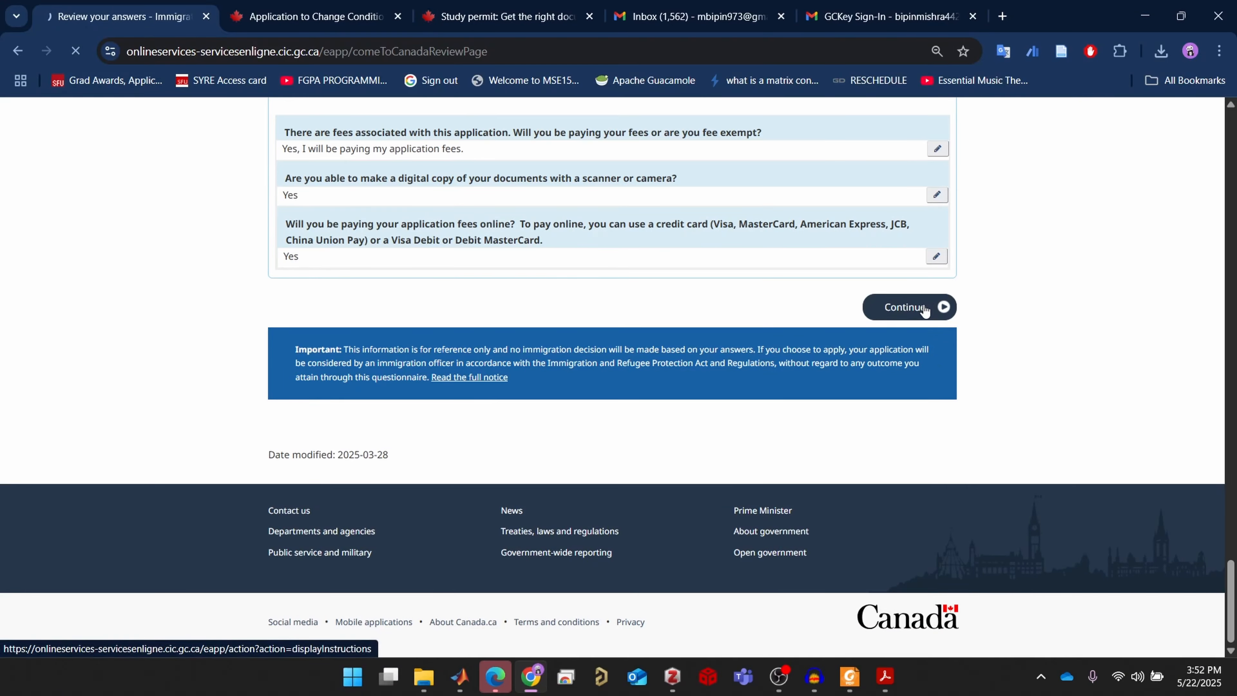
{"action": "scroll", "coordinate": [955, 416], "scroll_direction": "down", "scroll_amount": 15}
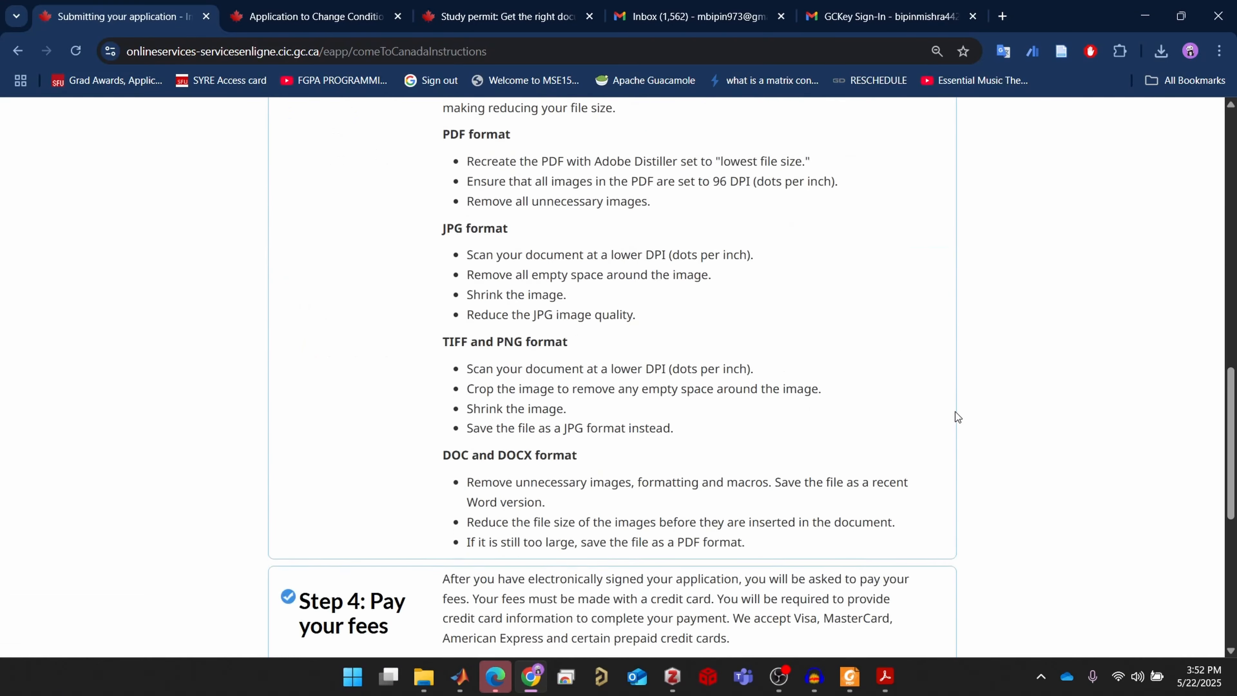
{"action": "scroll", "coordinate": [955, 411], "scroll_direction": "down", "scroll_amount": 8}
{"action": "left_click", "coordinate": [935, 313]}
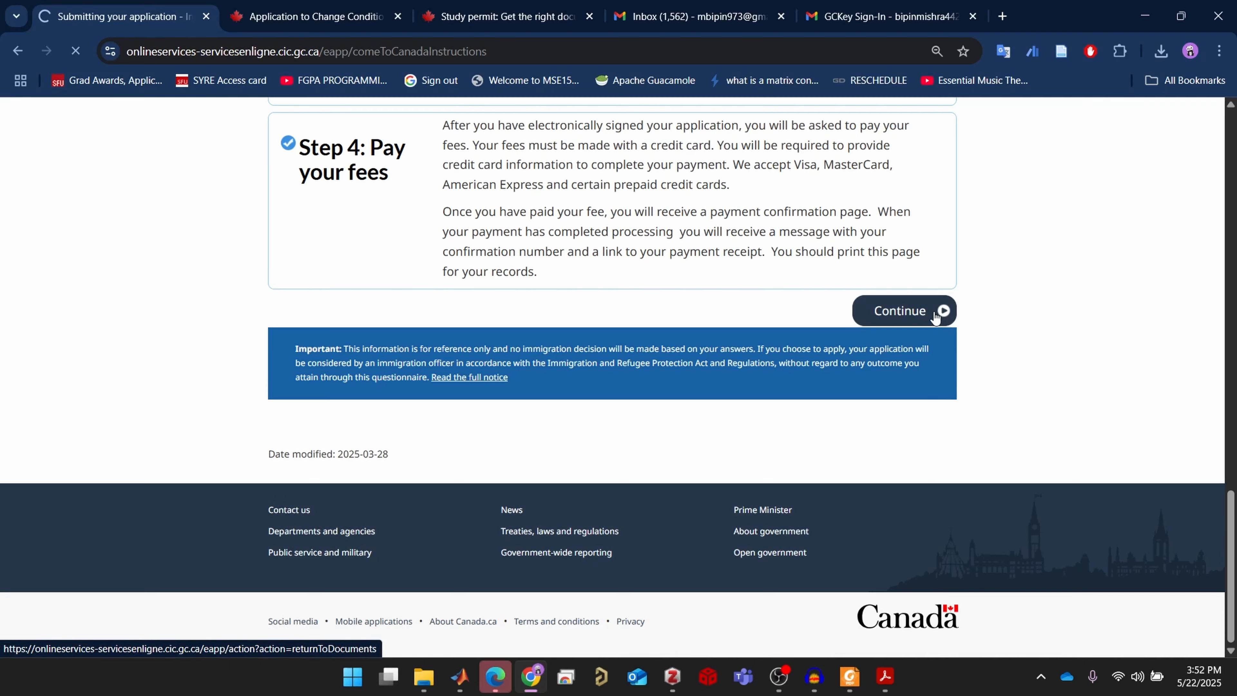
{"action": "scroll", "coordinate": [941, 348], "scroll_direction": "down", "scroll_amount": 8}
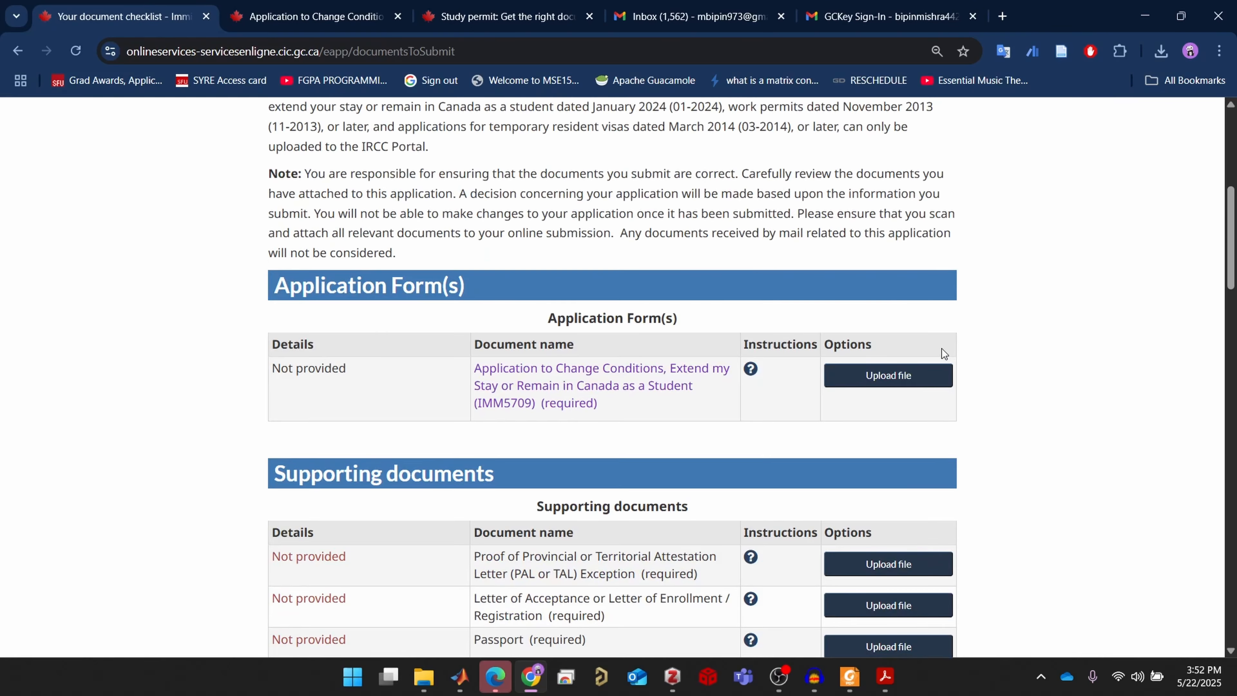
Scroll the checklist's required documents down to Family Member 1's IMM5710 application form
{"action": "scroll", "coordinate": [941, 348], "scroll_direction": "down", "scroll_amount": 3}
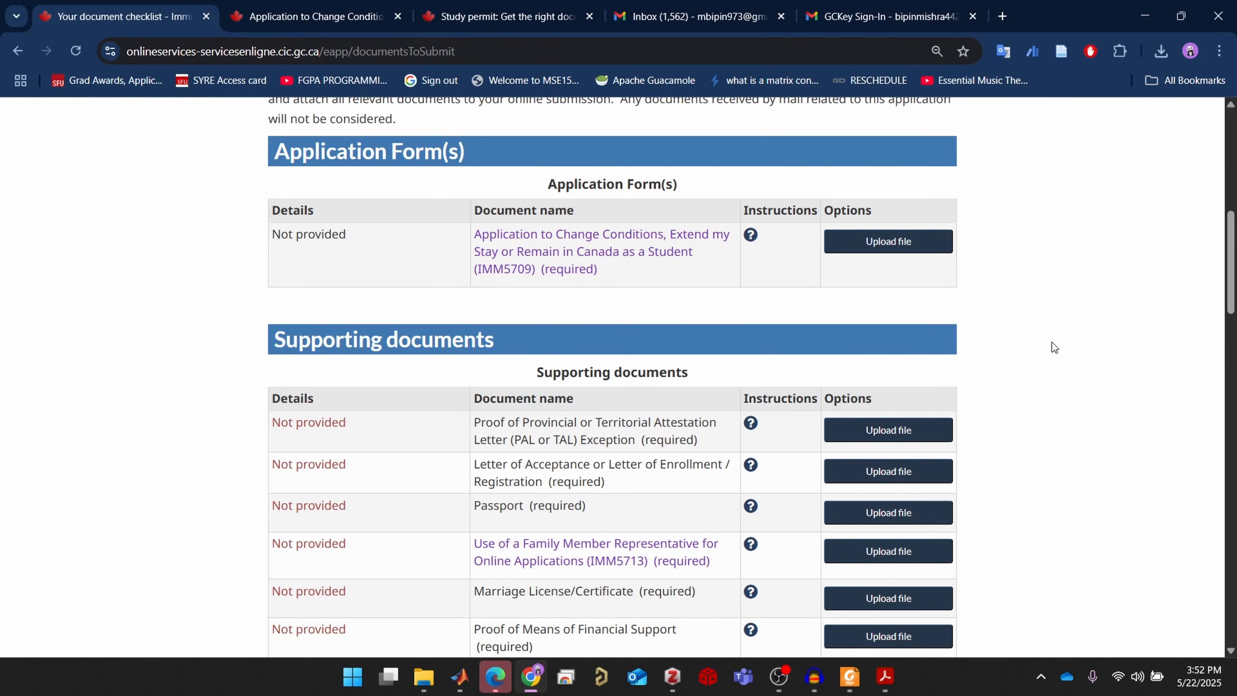
{"action": "scroll", "coordinate": [1049, 346], "scroll_direction": "down", "scroll_amount": 7}
{"action": "scroll", "coordinate": [1049, 346], "scroll_direction": "up", "scroll_amount": 10}
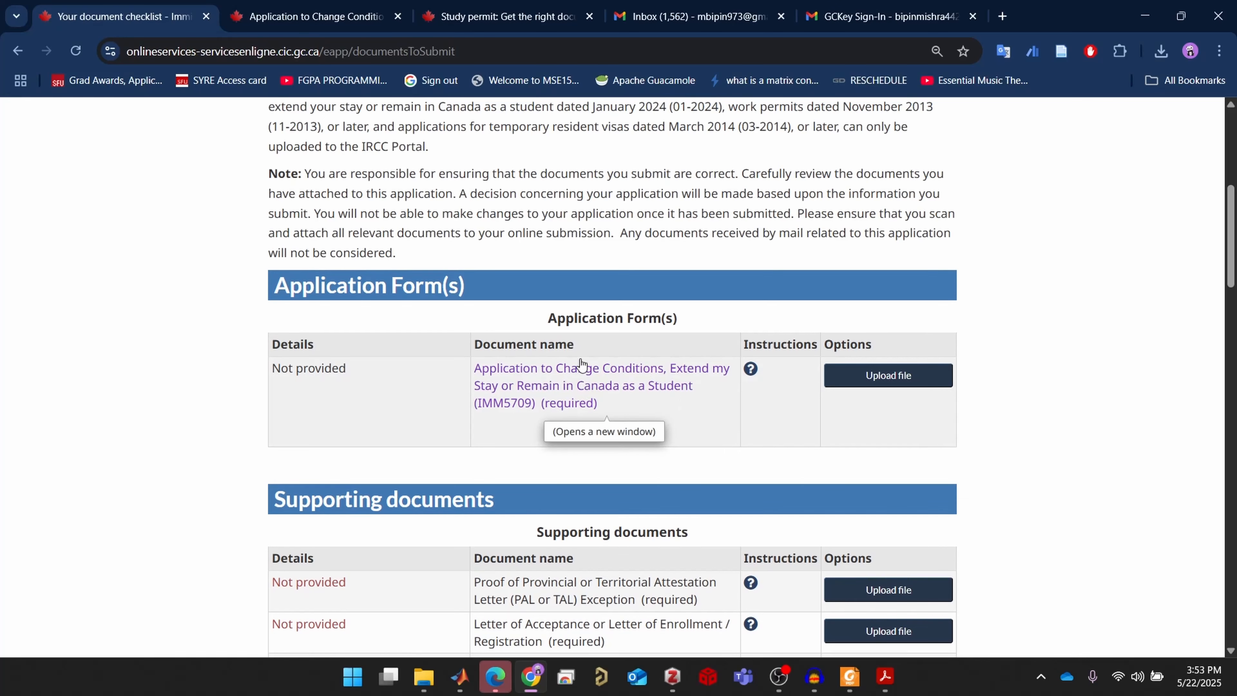
{"action": "scroll", "coordinate": [697, 409], "scroll_direction": "down", "scroll_amount": 5}
{"action": "scroll", "coordinate": [1116, 337], "scroll_direction": "up", "scroll_amount": 4}
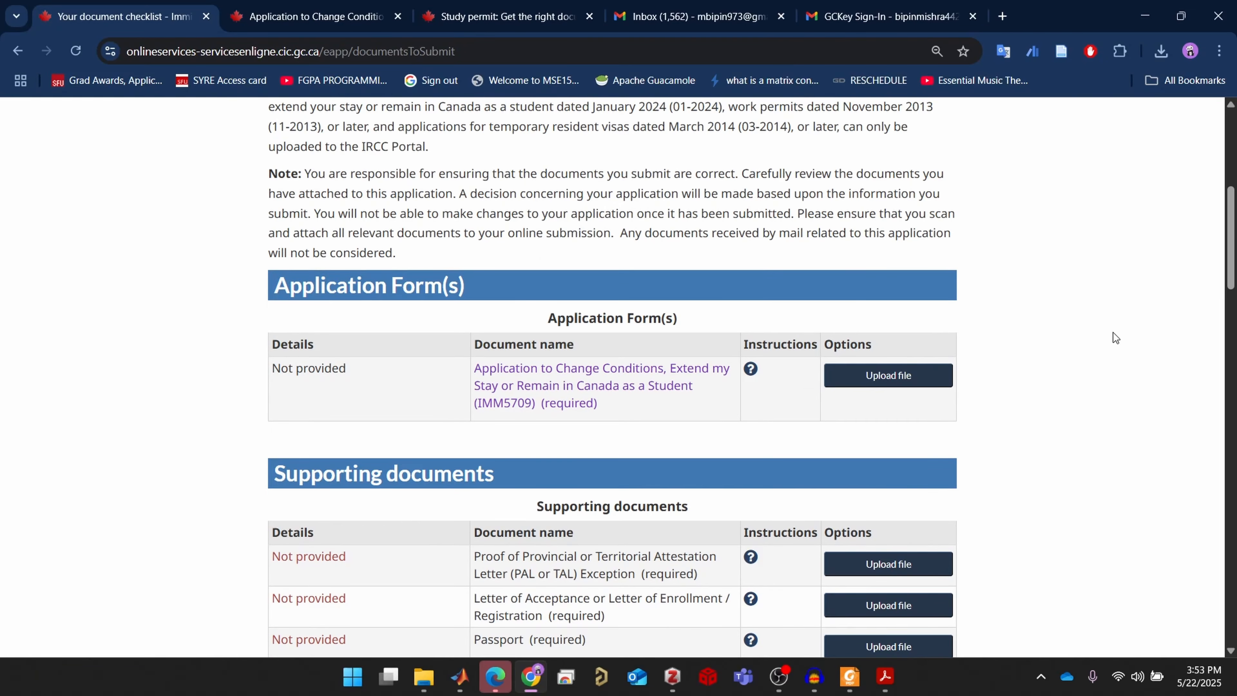
{"action": "scroll", "coordinate": [1047, 361], "scroll_direction": "down", "scroll_amount": 3}
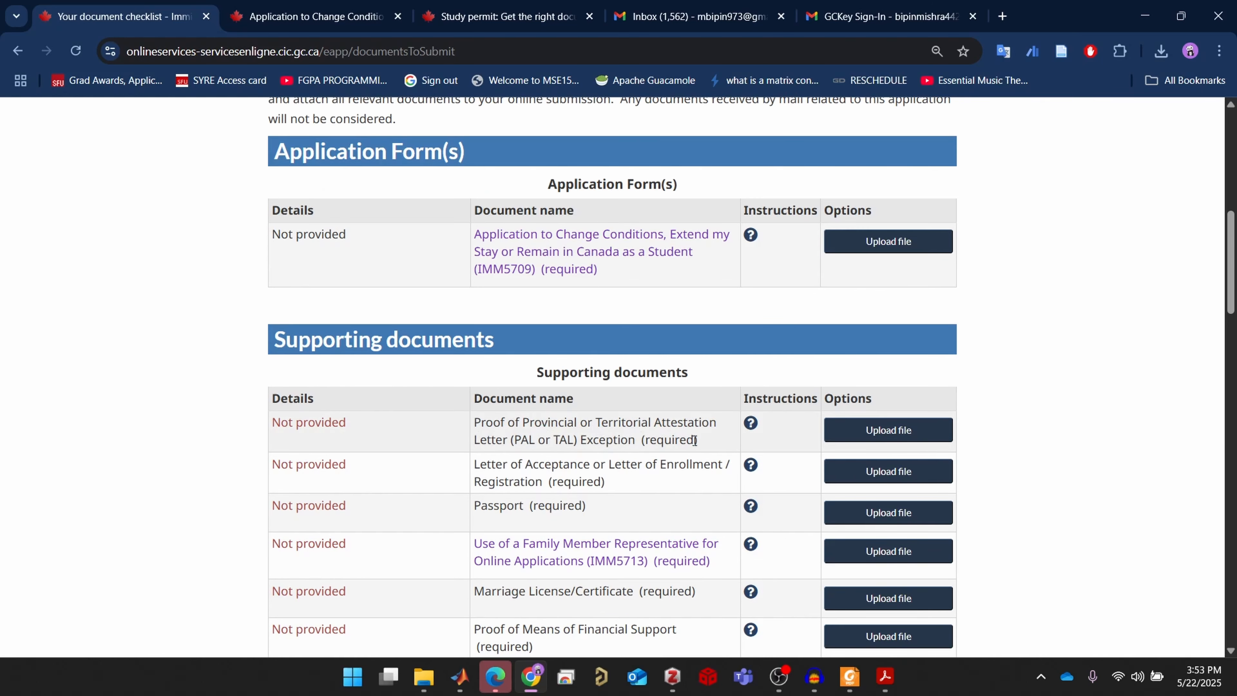
{"action": "left_click_drag", "start_coordinate": [698, 440], "coordinate": [646, 441]}
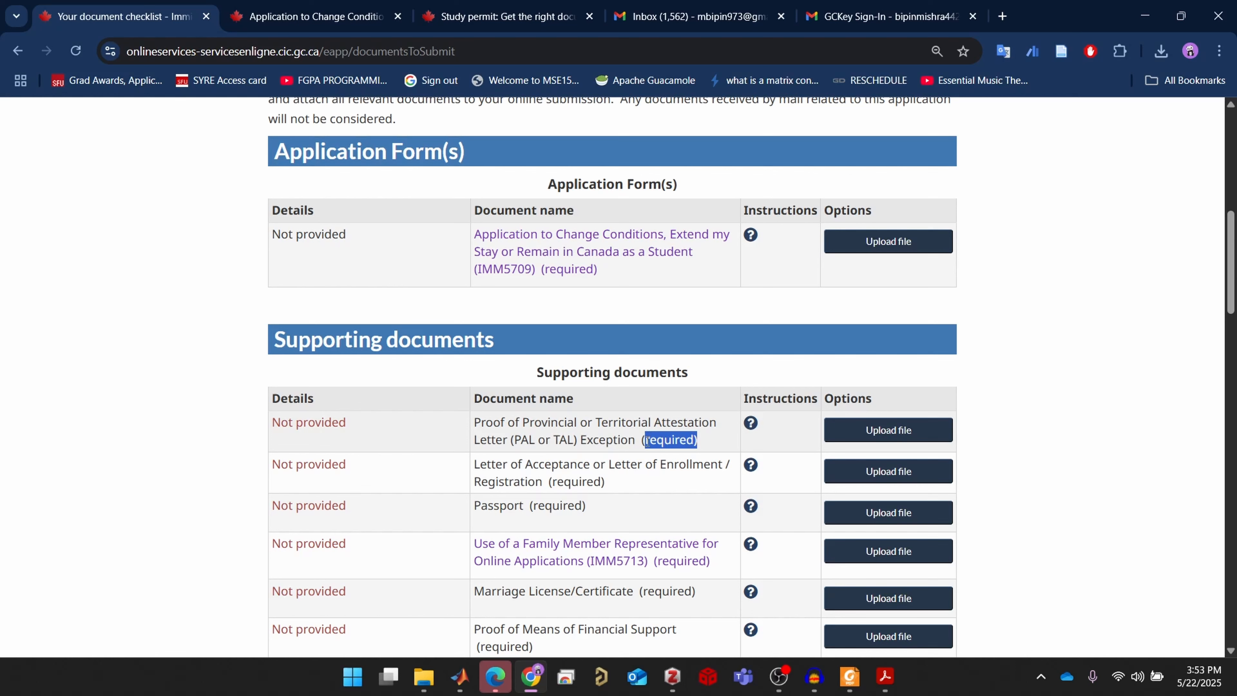
{"action": "left_click", "coordinate": [1071, 399]}
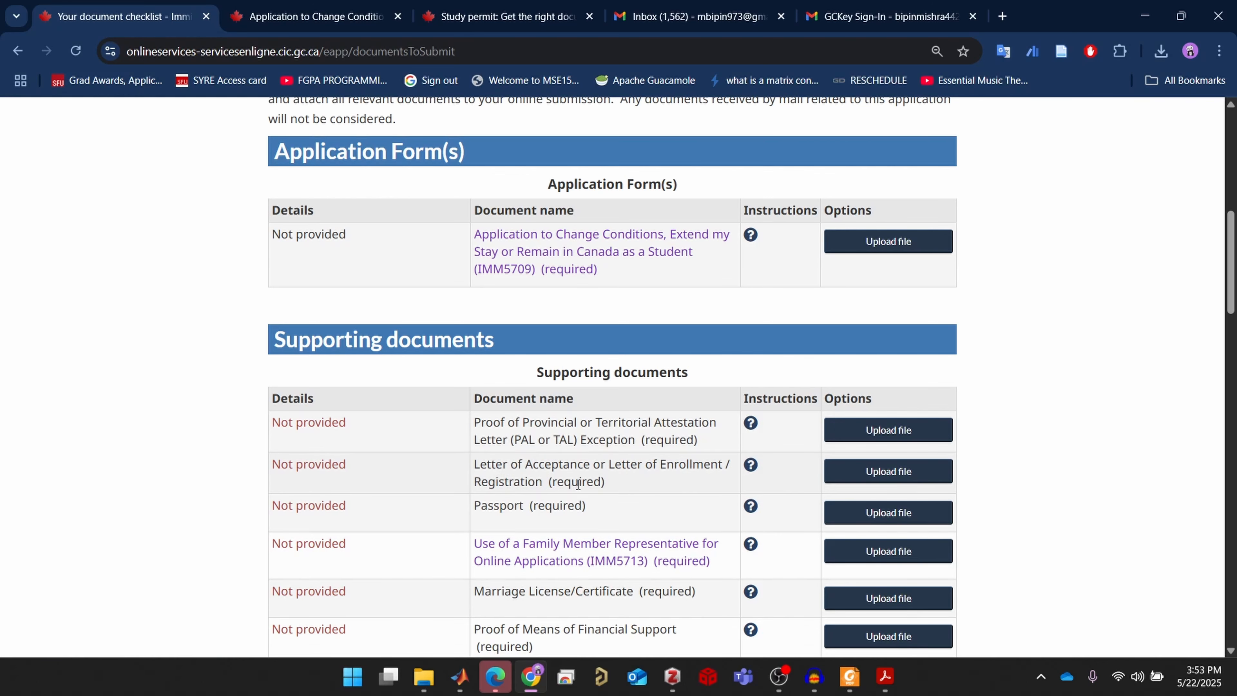
{"action": "scroll", "coordinate": [646, 494], "scroll_direction": "down", "scroll_amount": 2}
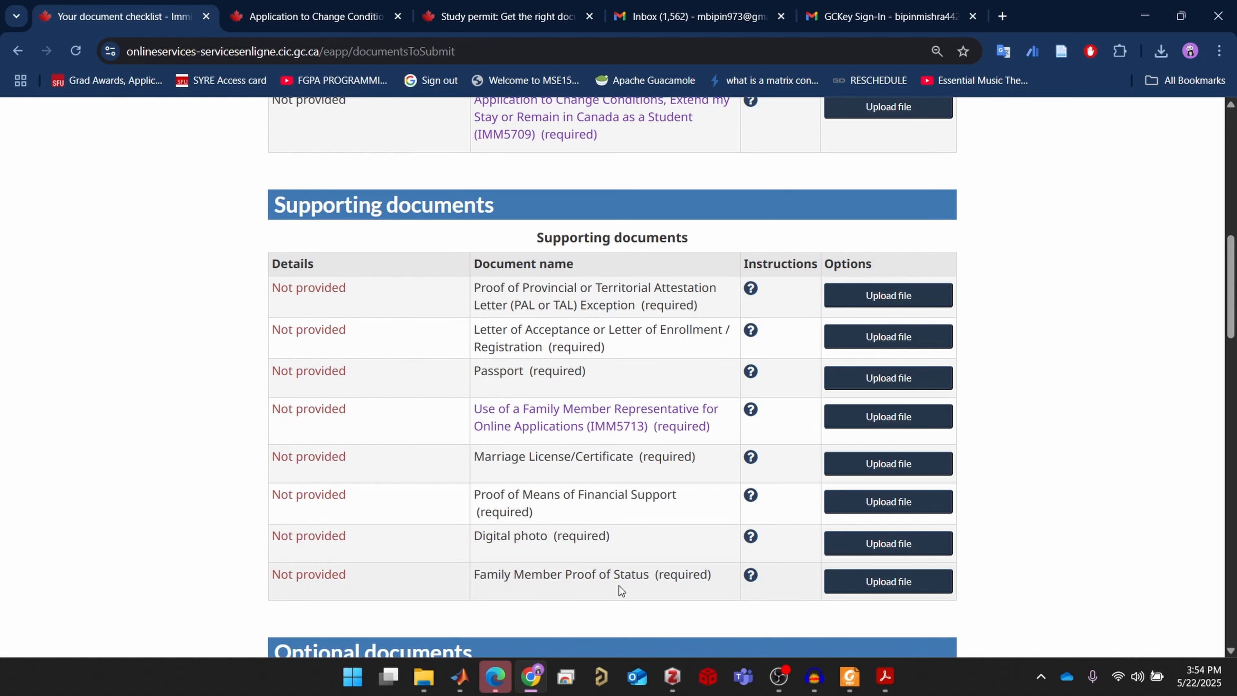
{"action": "scroll", "coordinate": [617, 585], "scroll_direction": "down", "scroll_amount": 3}
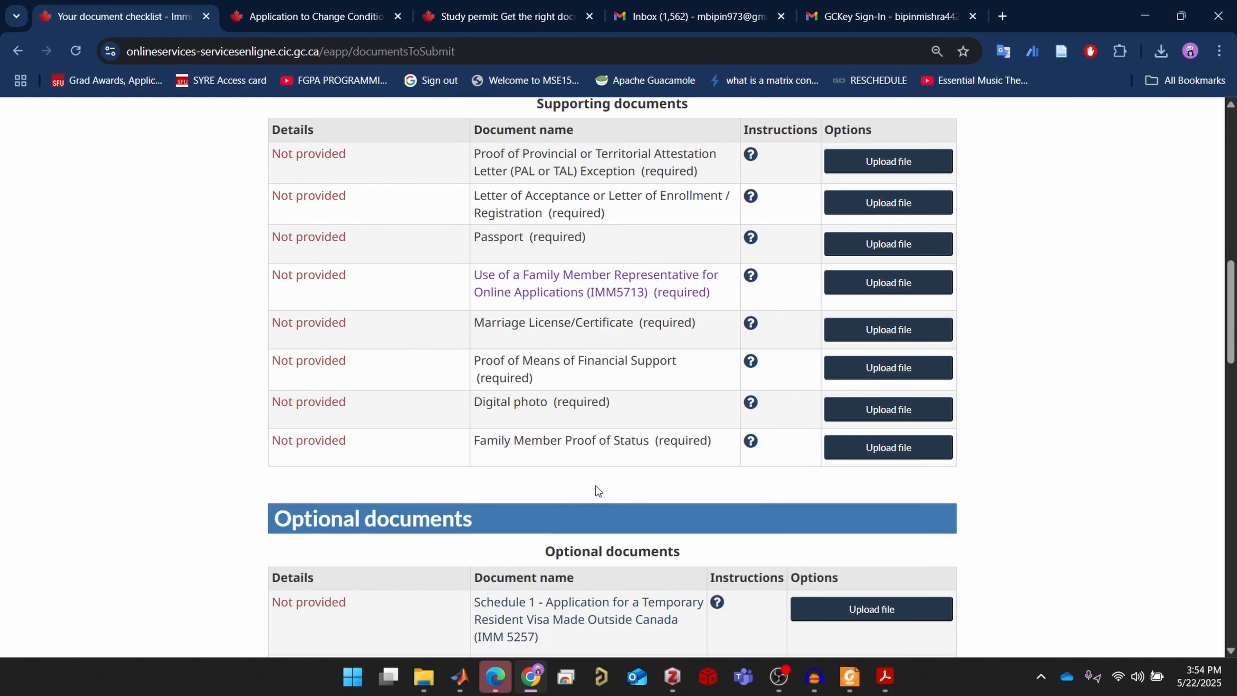
{"action": "scroll", "coordinate": [596, 488], "scroll_direction": "down", "scroll_amount": 6}
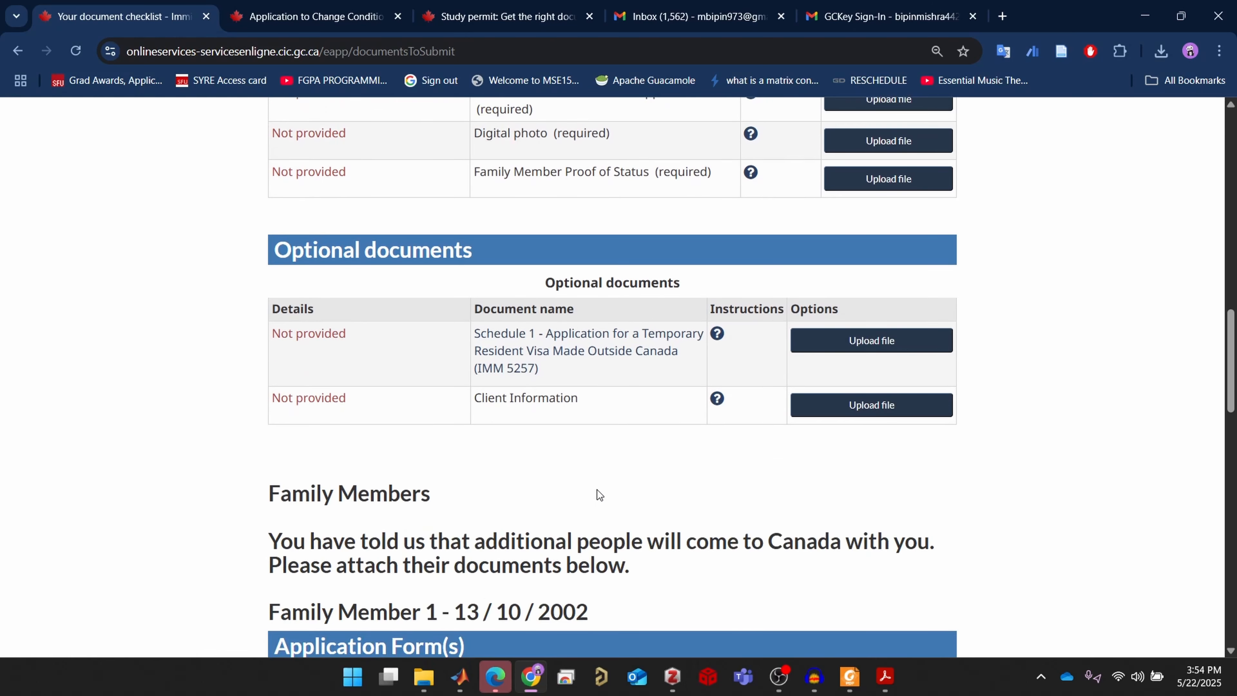
{"action": "scroll", "coordinate": [597, 489], "scroll_direction": "down", "scroll_amount": 6}
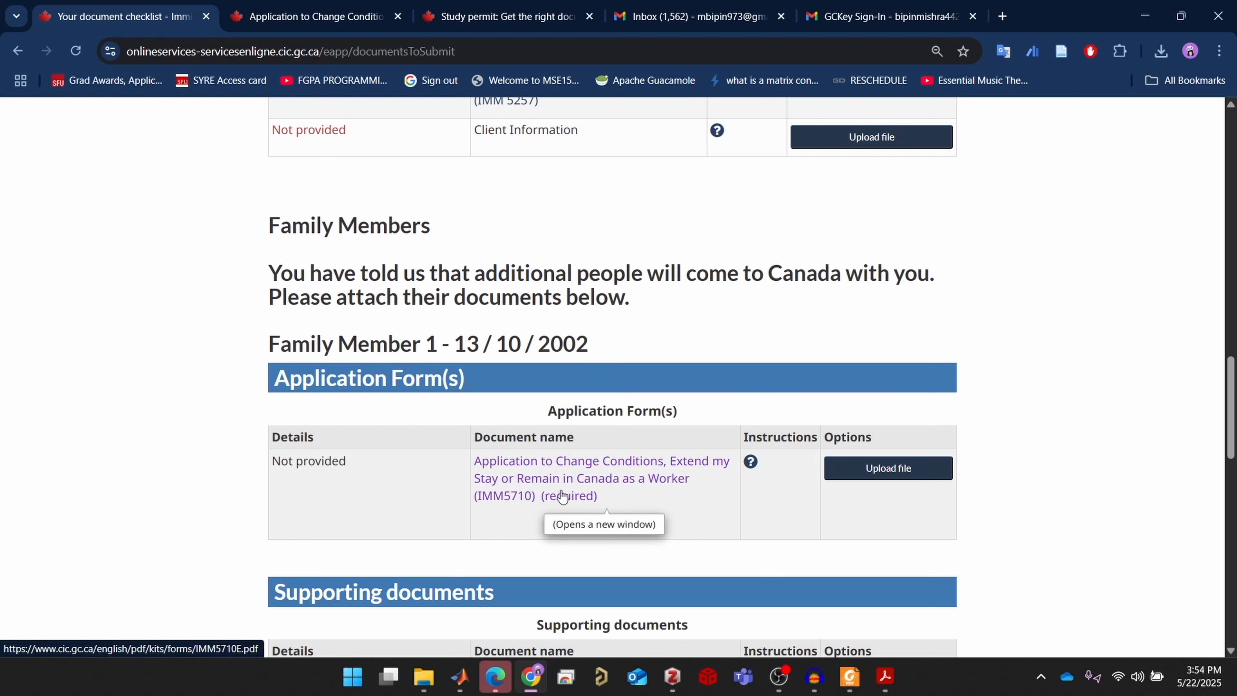
Download imm5710e.pdf from the IMM5710 form page and open it in Acrobat
{"action": "left_click", "coordinate": [576, 475]}
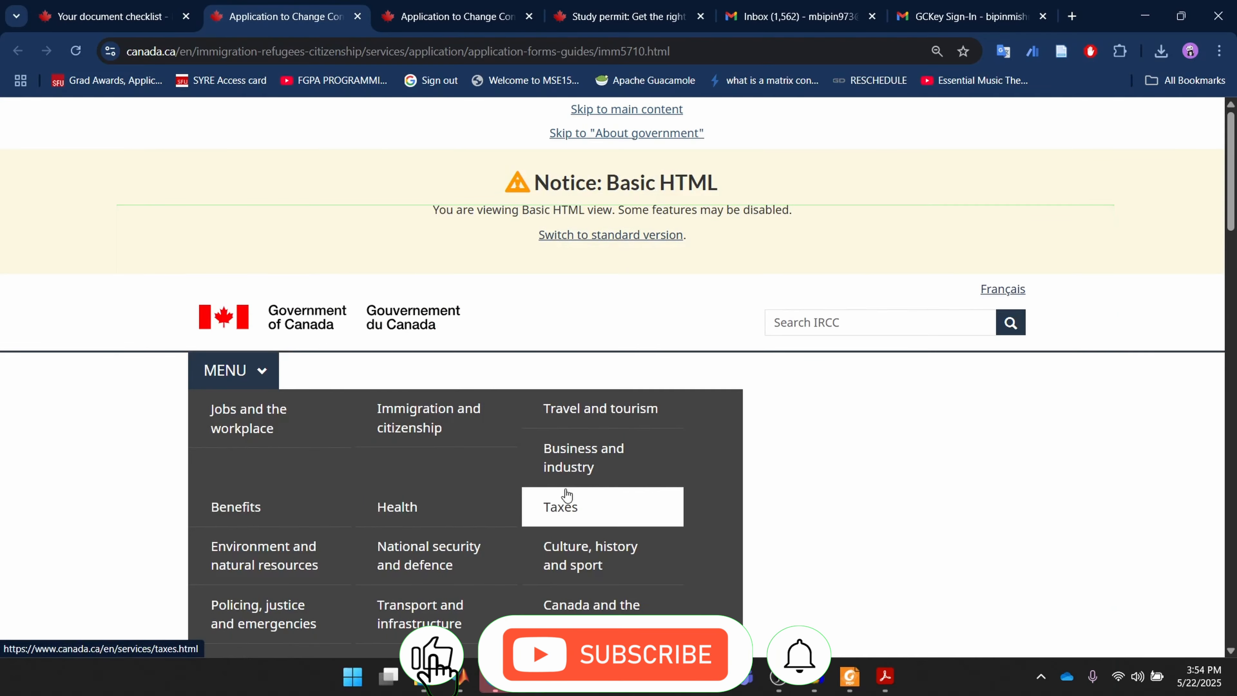
{"action": "scroll", "coordinate": [565, 487], "scroll_direction": "down", "scroll_amount": 8}
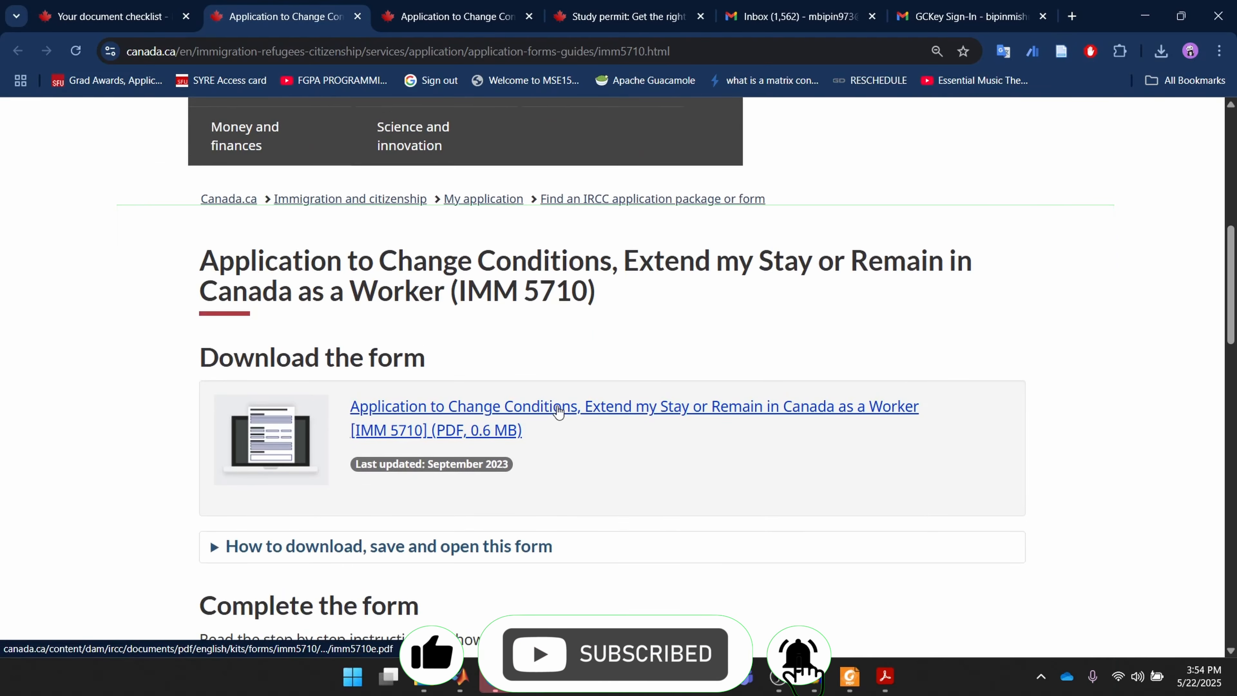
{"action": "left_click", "coordinate": [563, 411]}
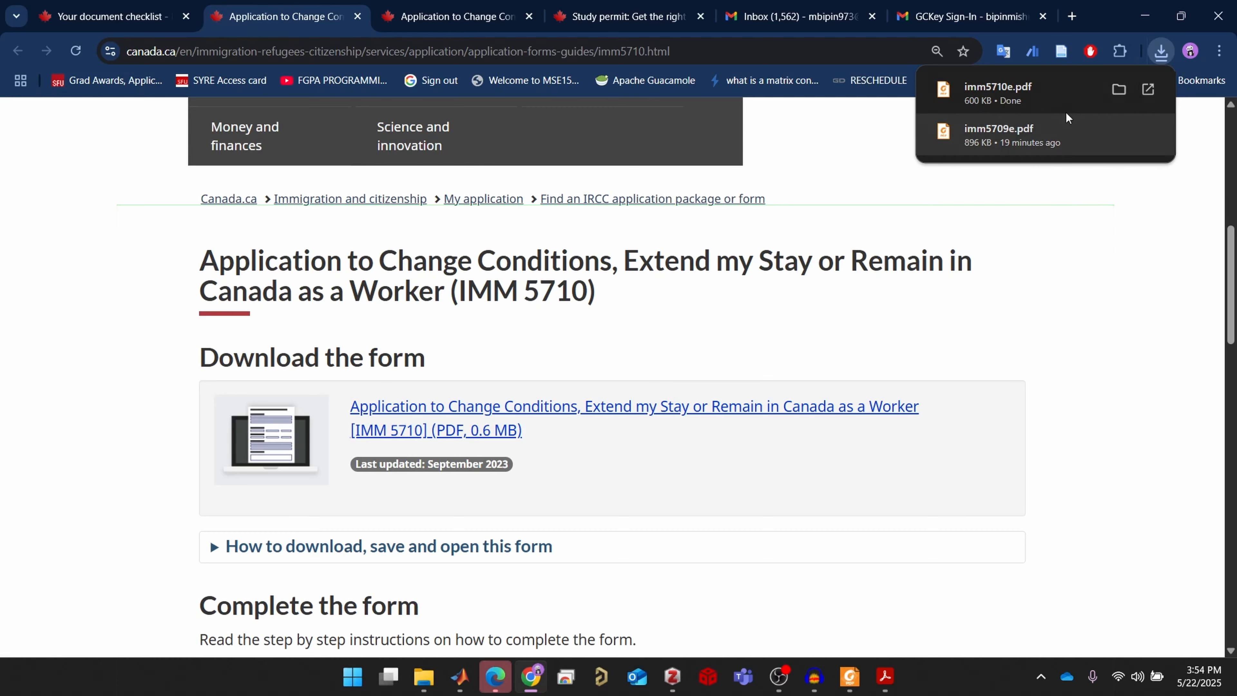
{"action": "left_click", "coordinate": [1093, 91]}
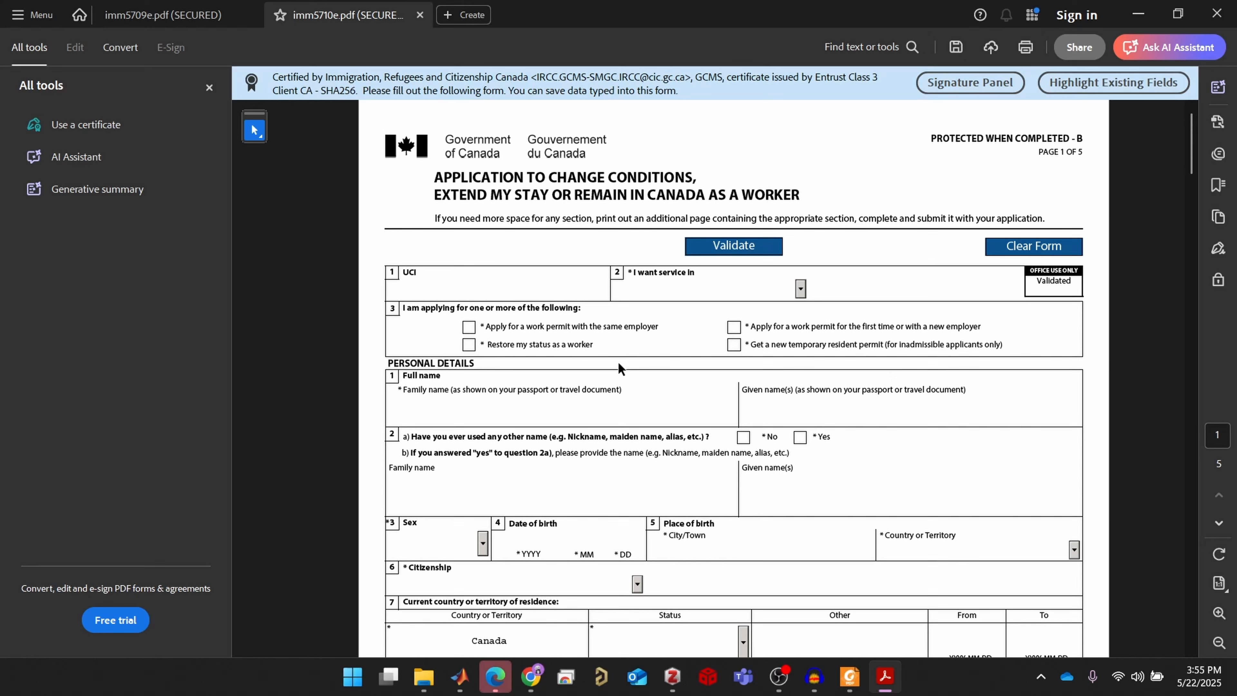
Tick 'Apply for a work permit with the same employer' under question 3 of IMM 5710
{"action": "left_click_drag", "start_coordinate": [1008, 346], "coordinate": [391, 311]}
{"action": "left_click", "coordinate": [550, 376]}
{"action": "left_click_drag", "start_coordinate": [665, 327], "coordinate": [520, 321]}
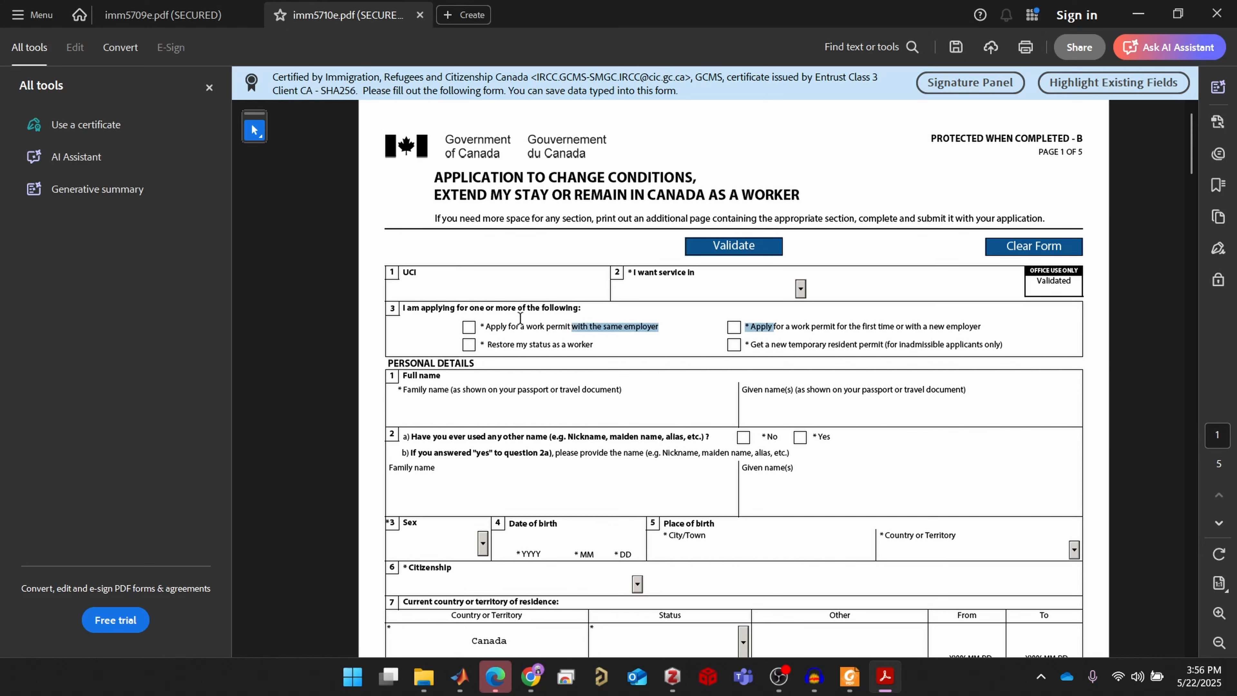
{"action": "left_click", "coordinate": [469, 328]}
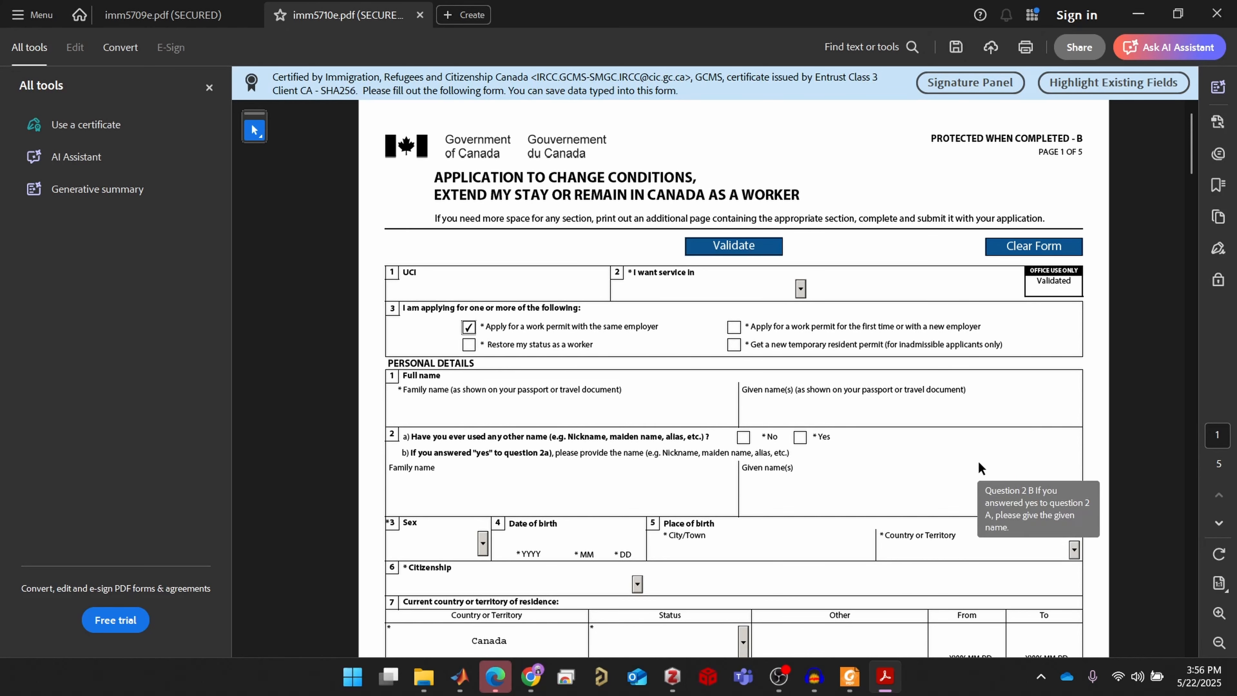
Review pages 2–4 of the blank imm5710e.pdf, then minimize Acrobat to return to Chrome
{"action": "scroll", "coordinate": [979, 463], "scroll_direction": "down", "scroll_amount": 6}
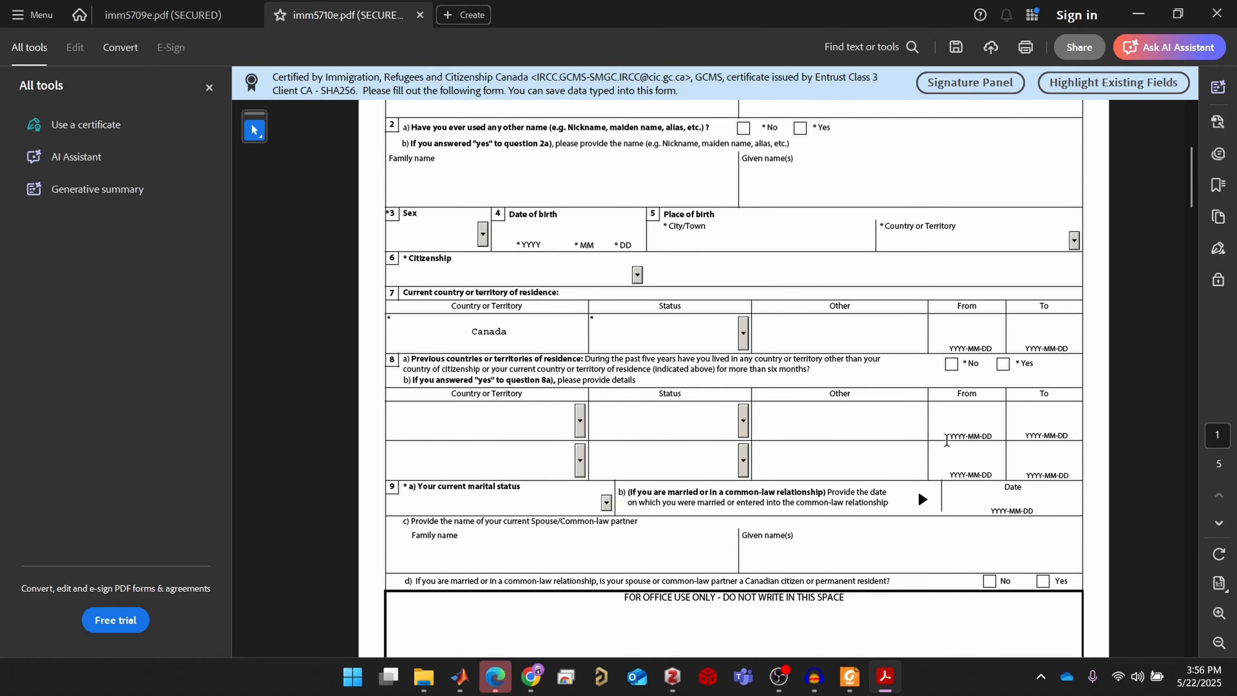
{"action": "scroll", "coordinate": [946, 440], "scroll_direction": "down", "scroll_amount": 7}
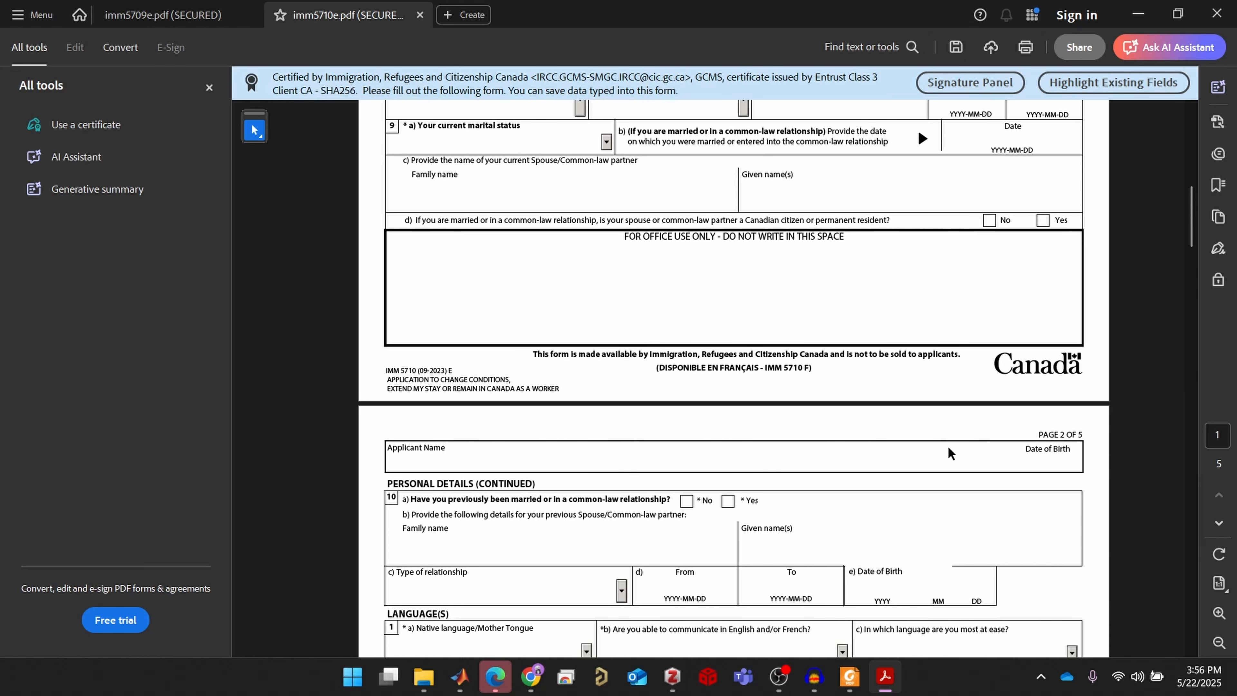
{"action": "scroll", "coordinate": [951, 461], "scroll_direction": "down", "scroll_amount": 3}
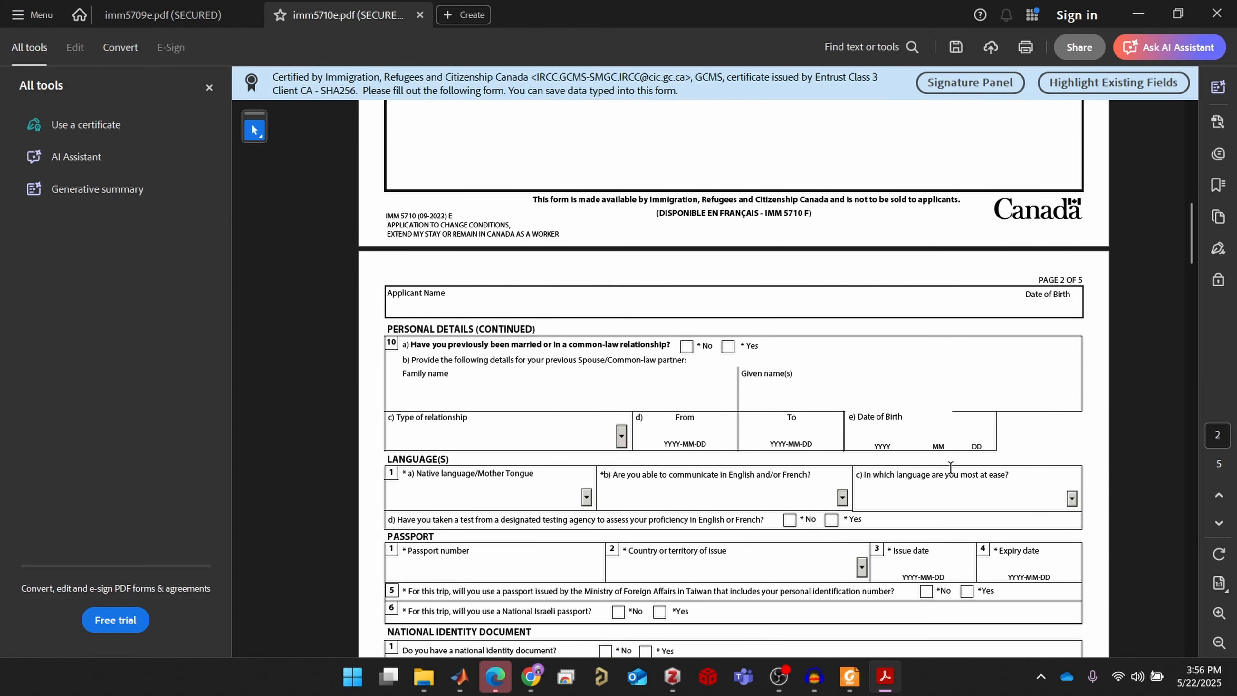
{"action": "scroll", "coordinate": [950, 467], "scroll_direction": "down", "scroll_amount": 3}
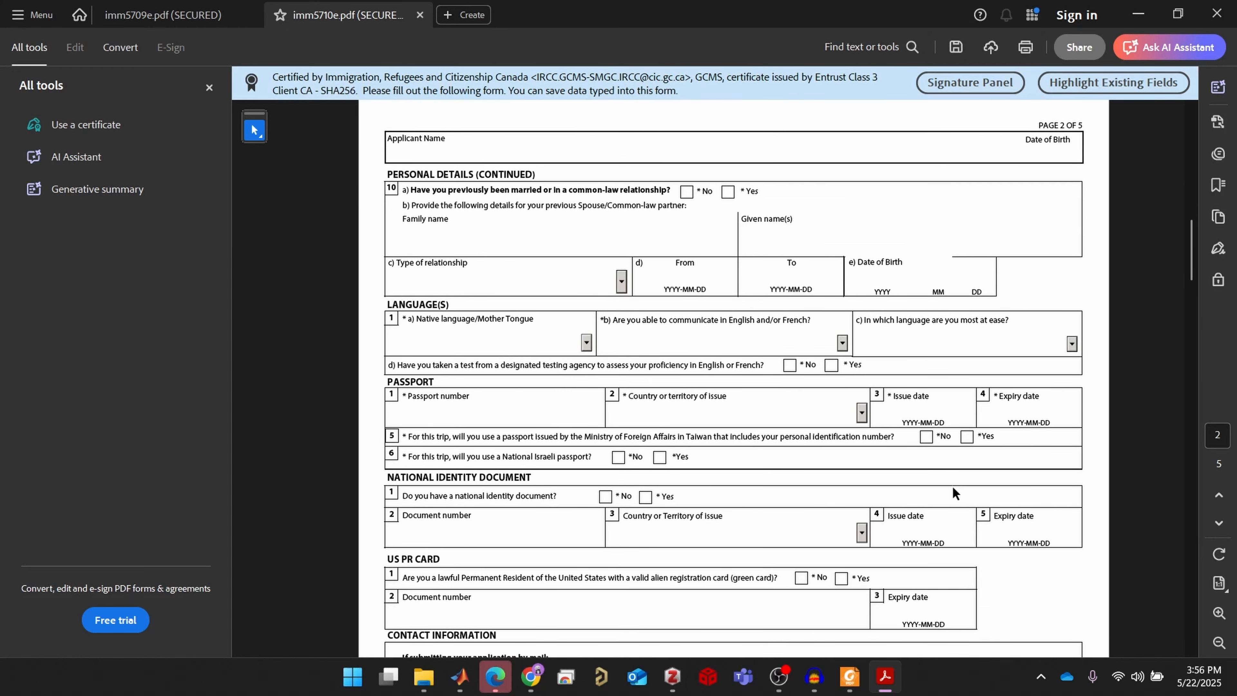
{"action": "scroll", "coordinate": [954, 493], "scroll_direction": "down", "scroll_amount": 1}
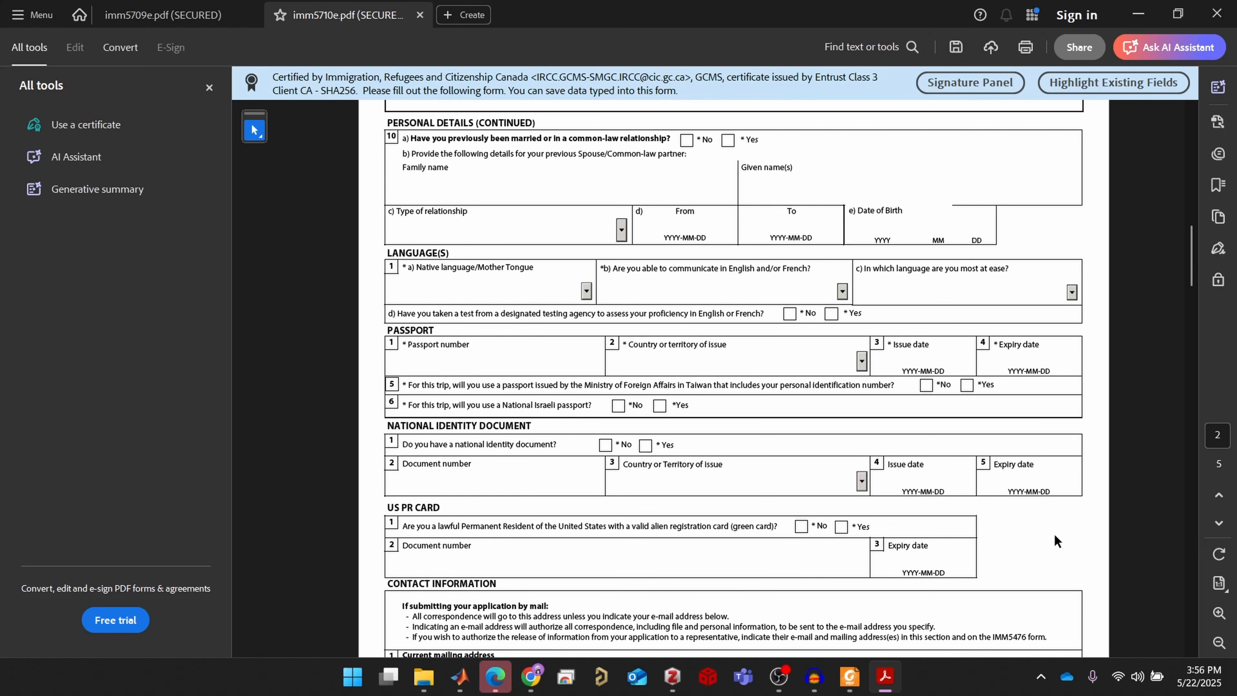
{"action": "scroll", "coordinate": [1039, 529], "scroll_direction": "down", "scroll_amount": 2}
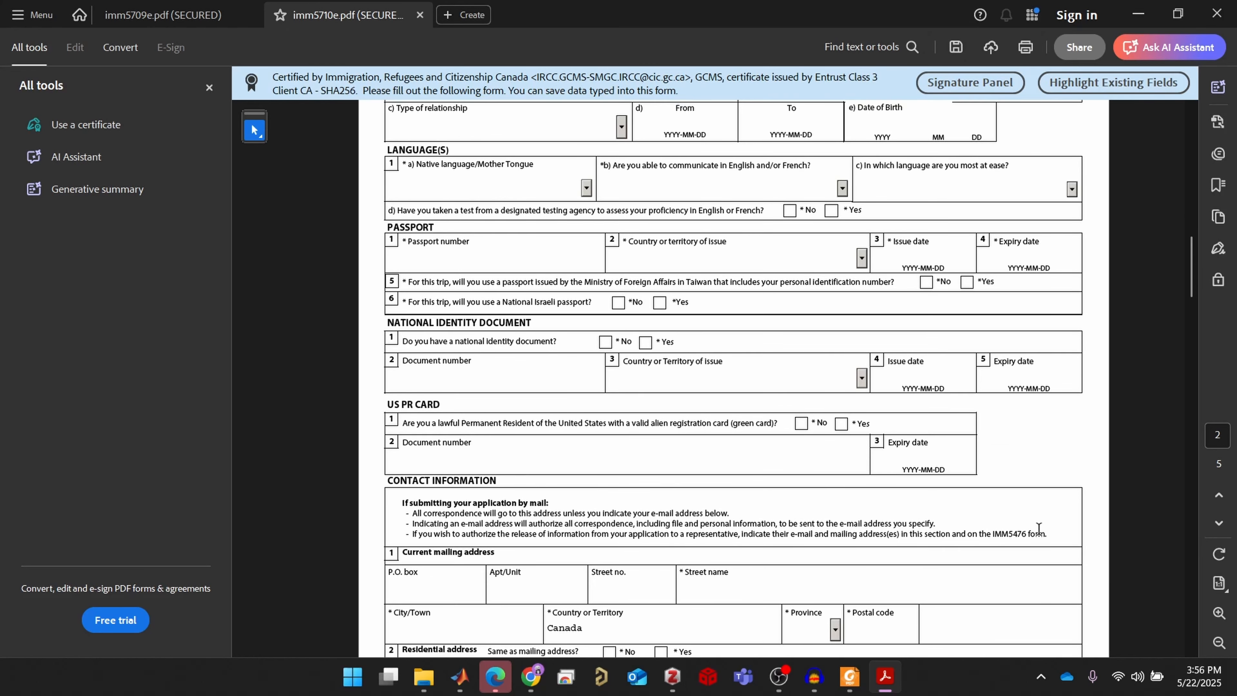
{"action": "scroll", "coordinate": [1039, 529], "scroll_direction": "down", "scroll_amount": 2}
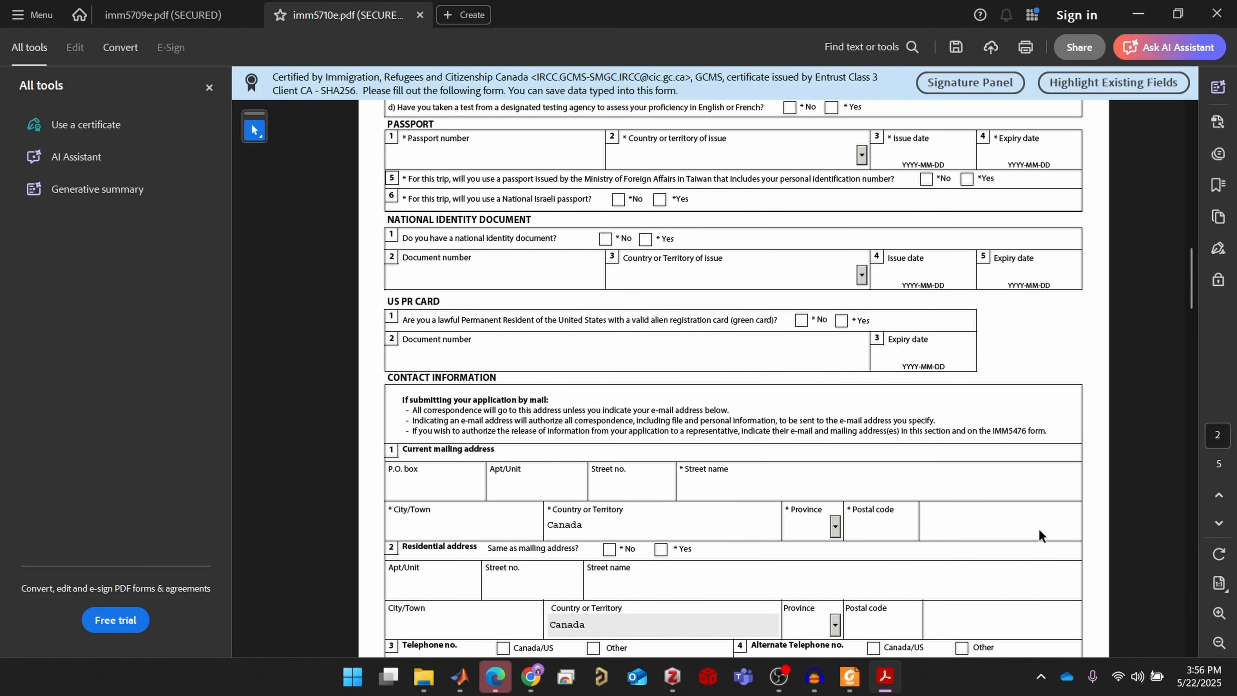
{"action": "scroll", "coordinate": [1039, 528], "scroll_direction": "down", "scroll_amount": 5}
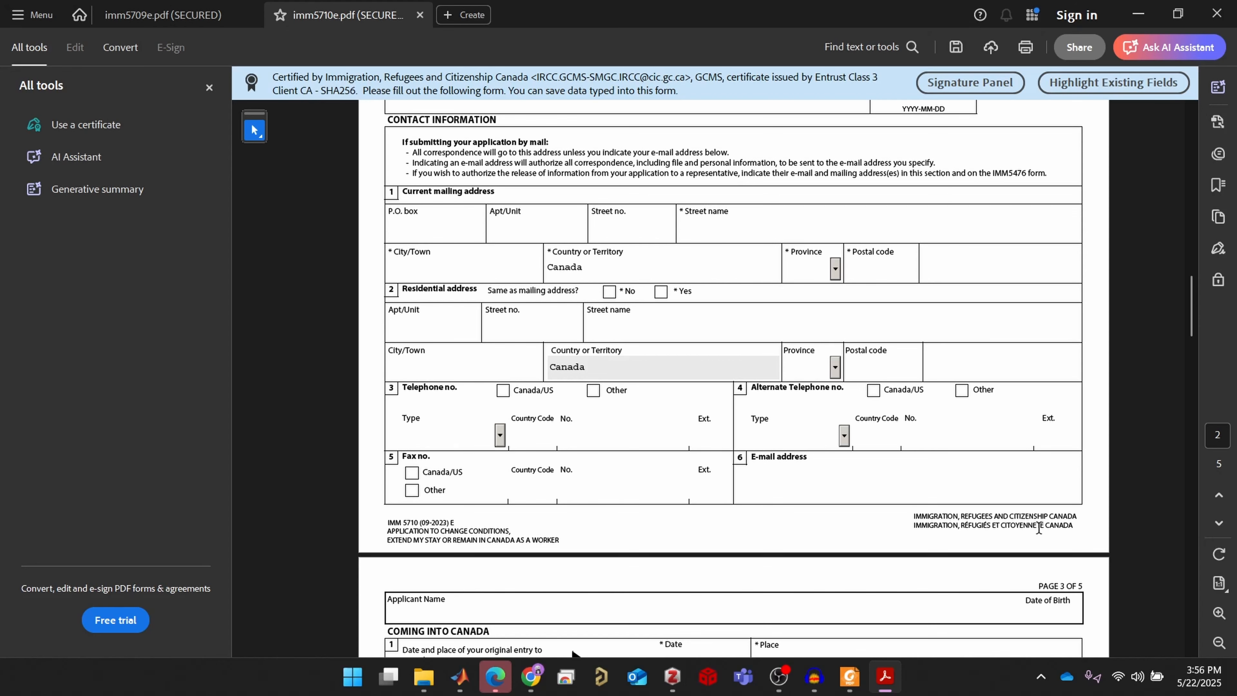
{"action": "scroll", "coordinate": [1039, 528], "scroll_direction": "down", "scroll_amount": 3}
{"action": "scroll", "coordinate": [1039, 532], "scroll_direction": "down", "scroll_amount": 2}
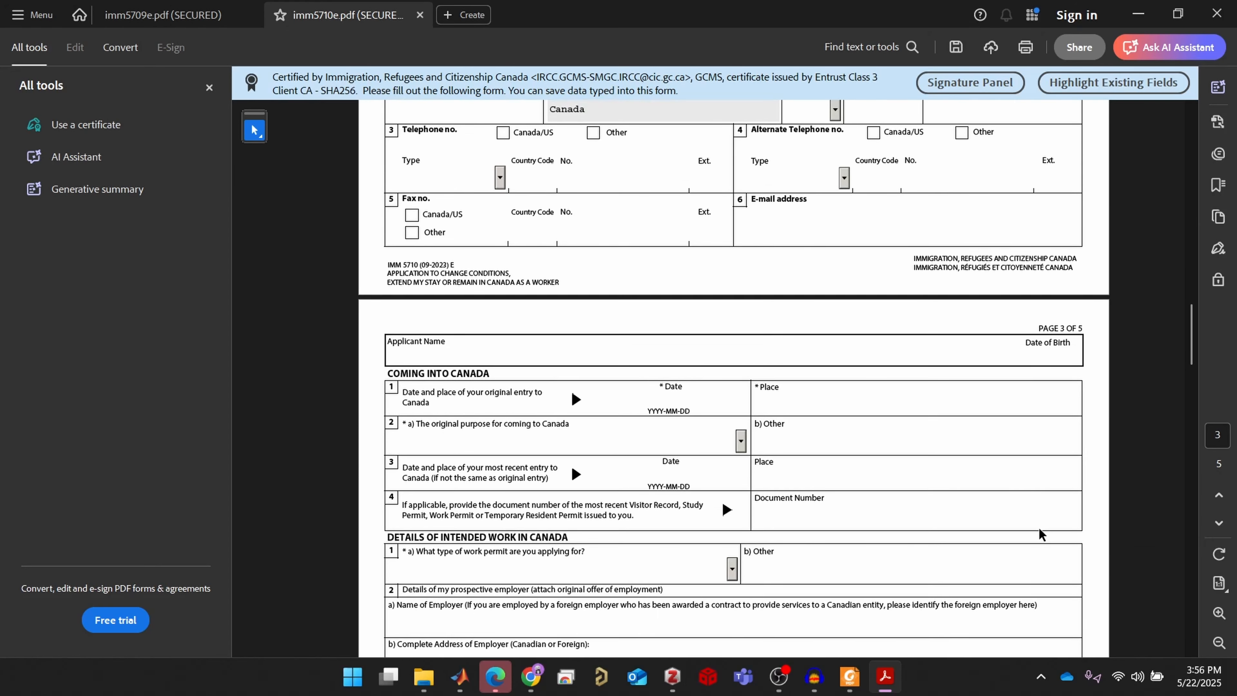
{"action": "scroll", "coordinate": [1038, 532], "scroll_direction": "down", "scroll_amount": 2}
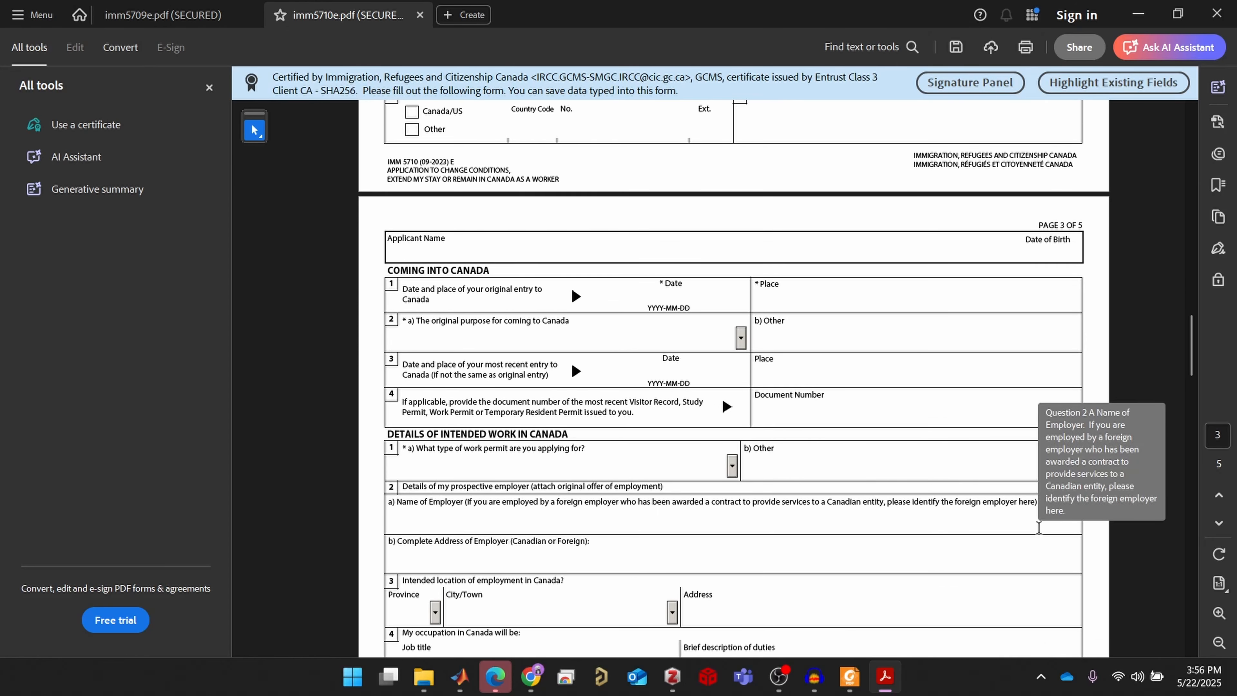
{"action": "scroll", "coordinate": [921, 505], "scroll_direction": "down", "scroll_amount": 3}
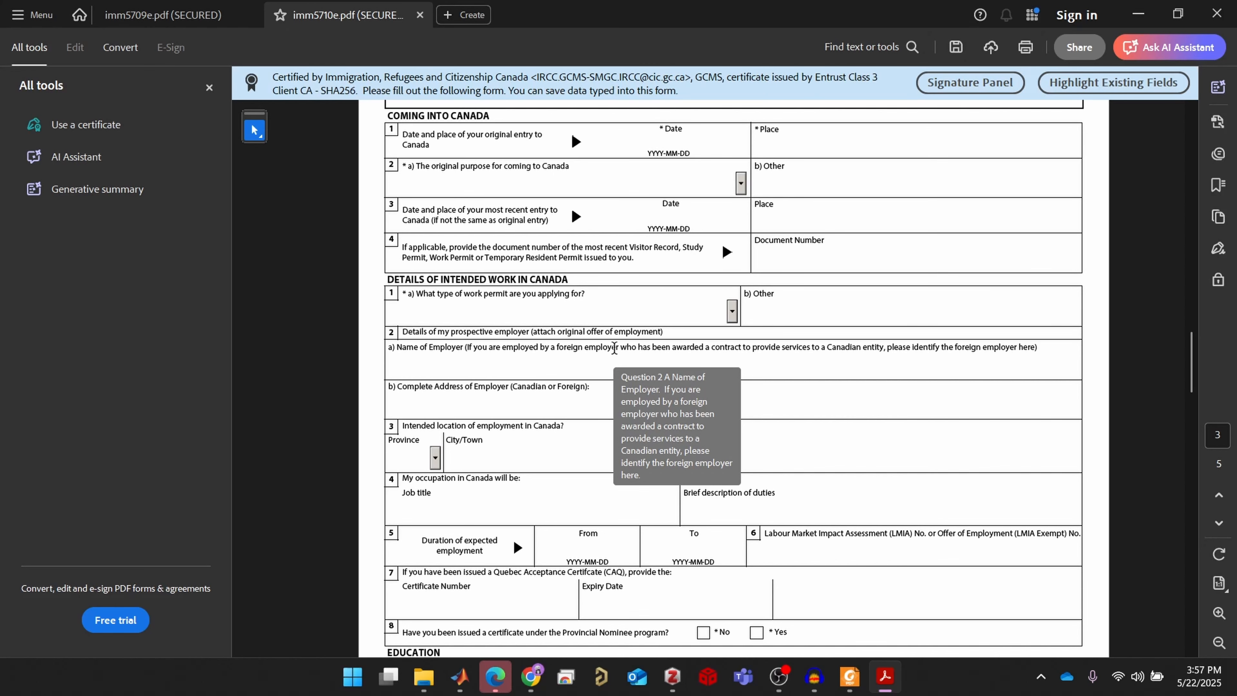
{"action": "scroll", "coordinate": [614, 348], "scroll_direction": "down", "scroll_amount": 1}
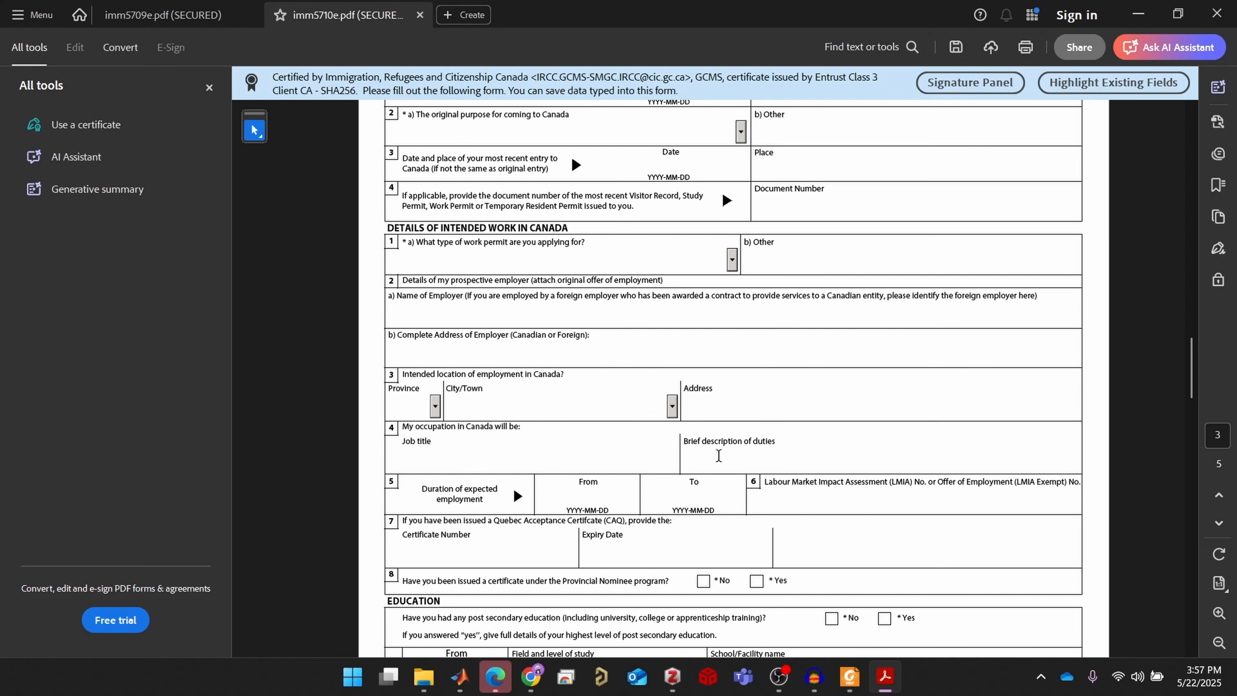
{"action": "scroll", "coordinate": [705, 459], "scroll_direction": "down", "scroll_amount": 3}
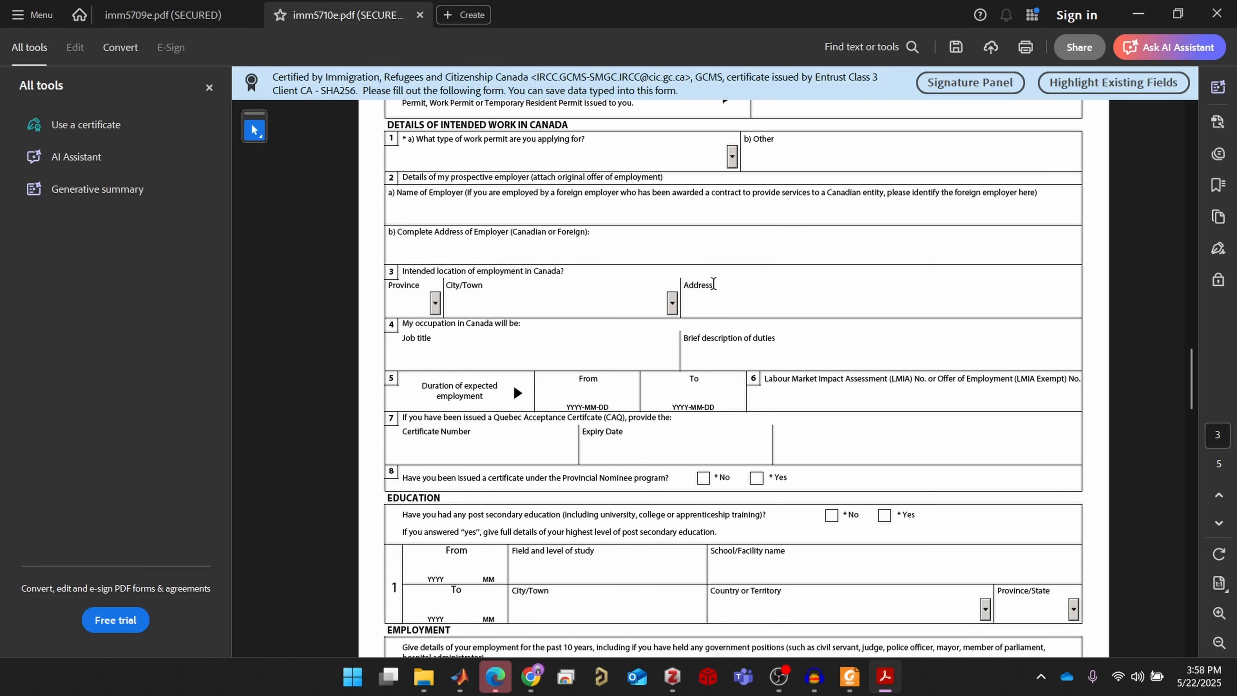
{"action": "scroll", "coordinate": [770, 442], "scroll_direction": "down", "scroll_amount": 8}
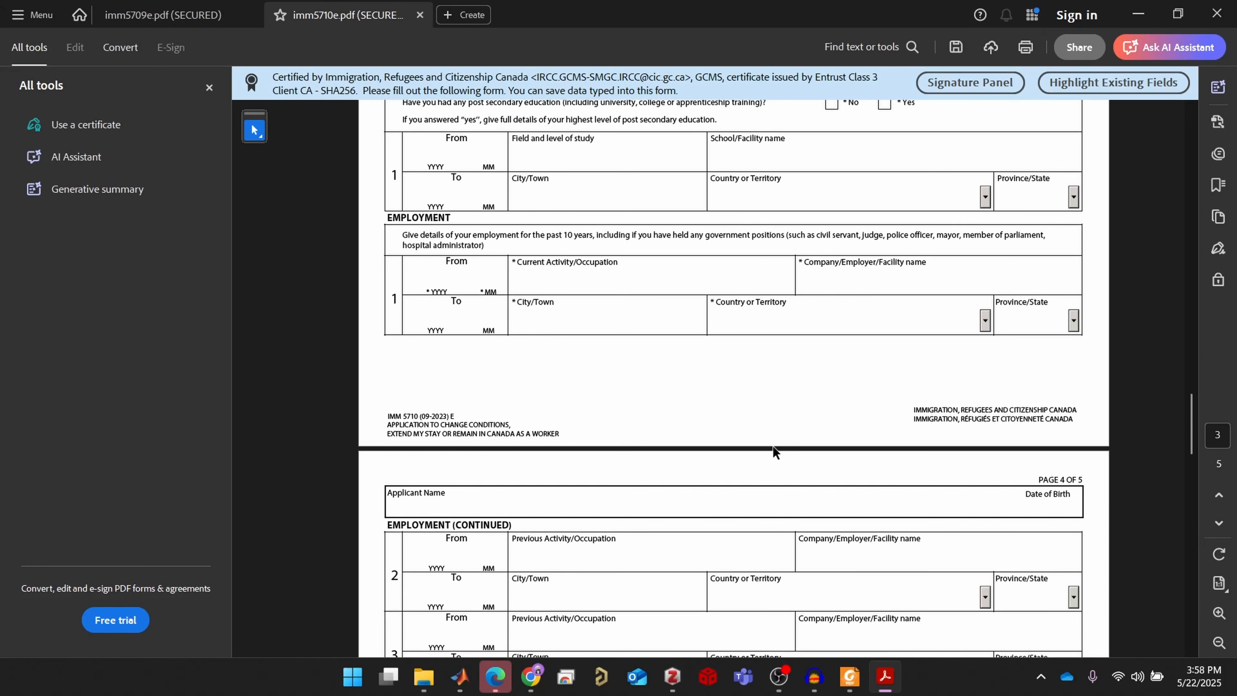
{"action": "scroll", "coordinate": [772, 446], "scroll_direction": "down", "scroll_amount": 1}
{"action": "scroll", "coordinate": [794, 446], "scroll_direction": "down", "scroll_amount": 4}
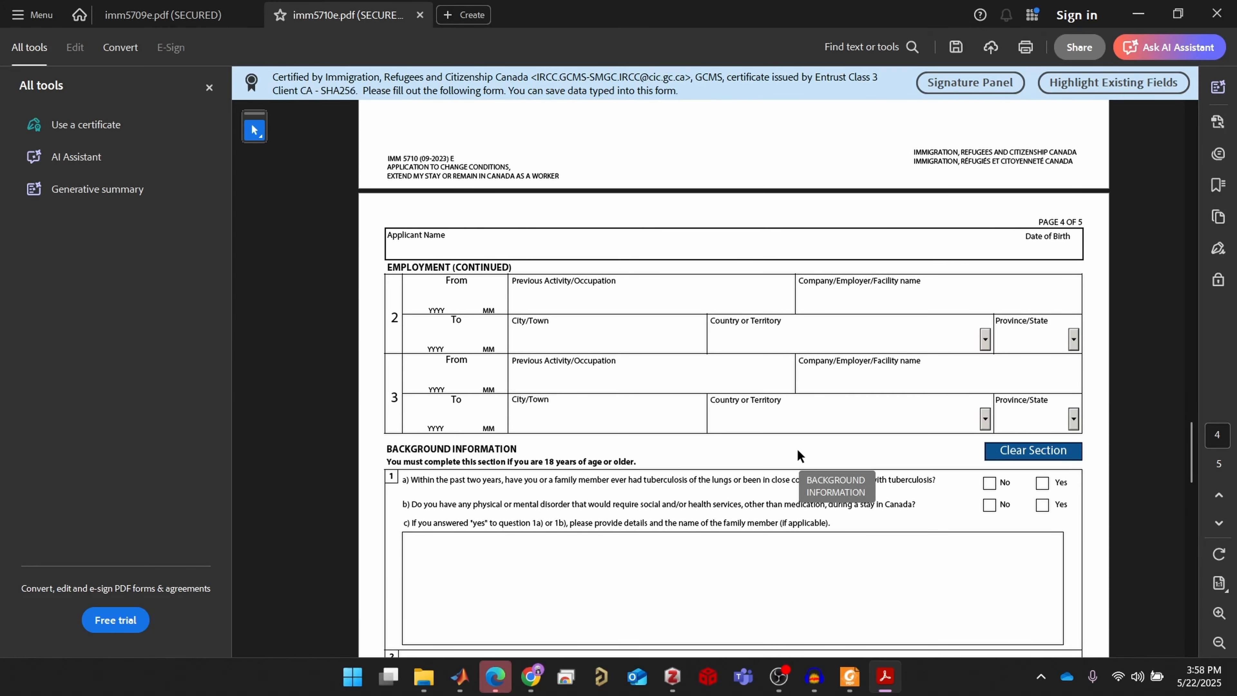
{"action": "scroll", "coordinate": [800, 449], "scroll_direction": "down", "scroll_amount": 2}
{"action": "scroll", "coordinate": [800, 449], "scroll_direction": "up", "scroll_amount": 8}
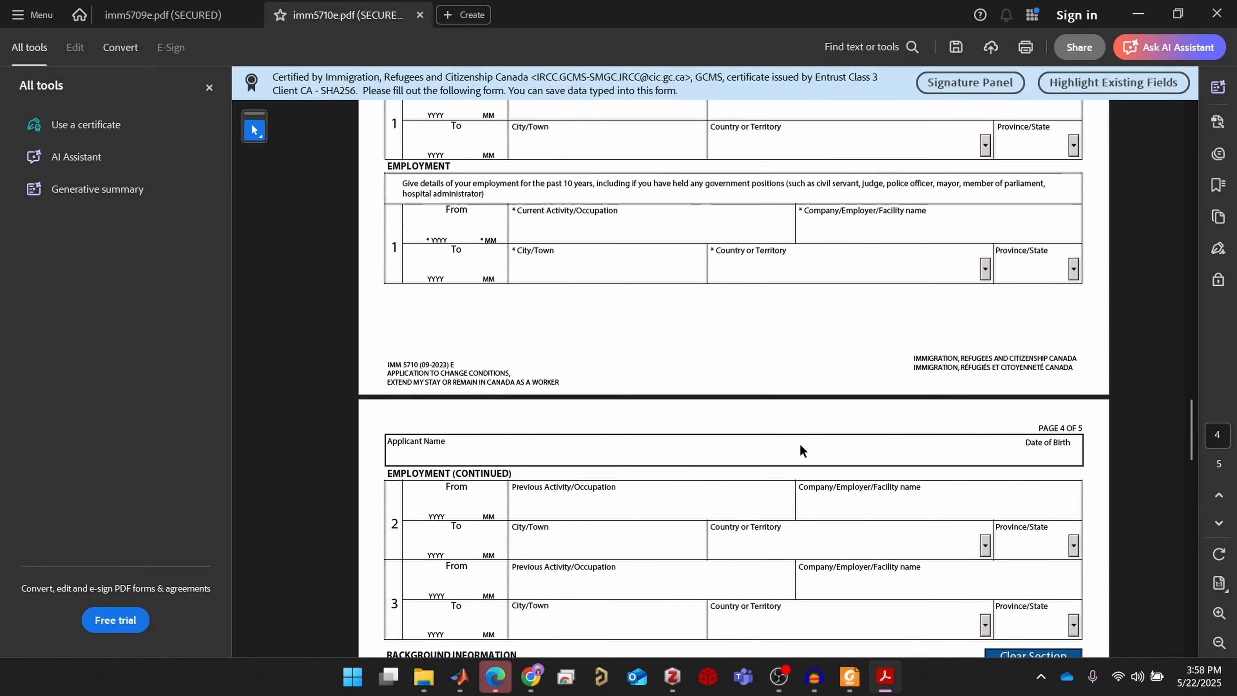
{"action": "left_click", "coordinate": [1138, 13]}
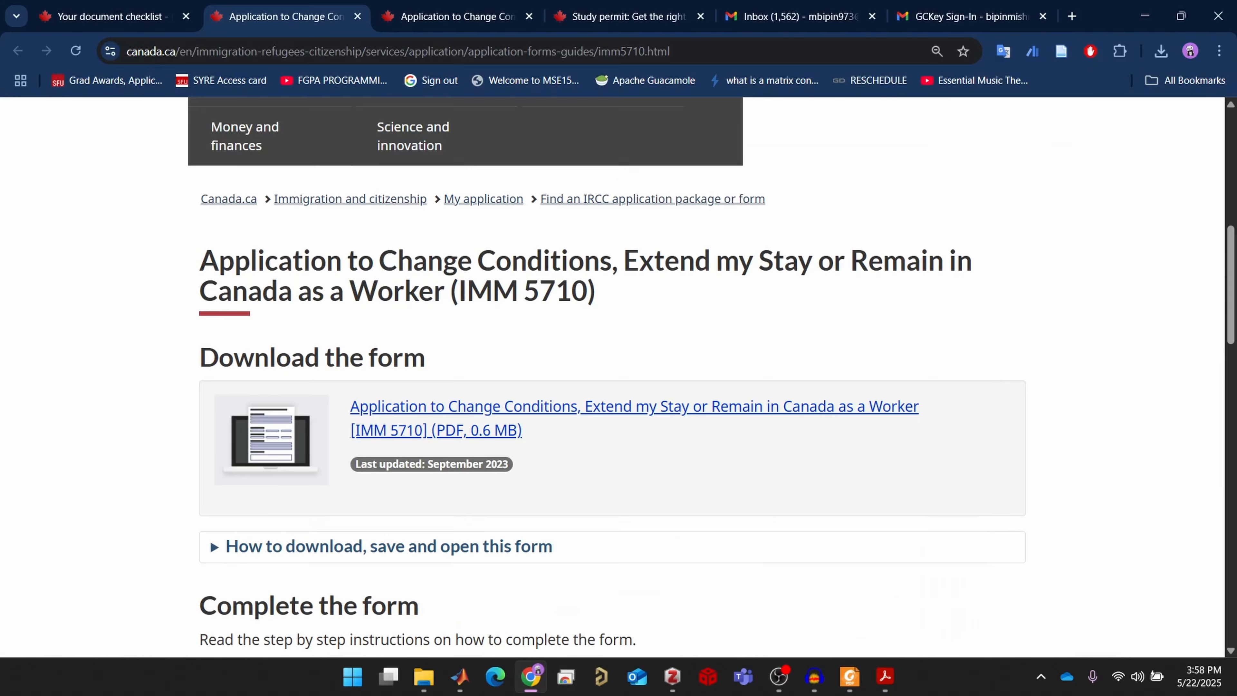
Review the checklist's Family Member documents, Optional documents and $405.00 CAD fee total
{"action": "left_click", "coordinate": [100, 19]}
{"action": "left_click", "coordinate": [214, 17]}
{"action": "left_click", "coordinate": [129, 22]}
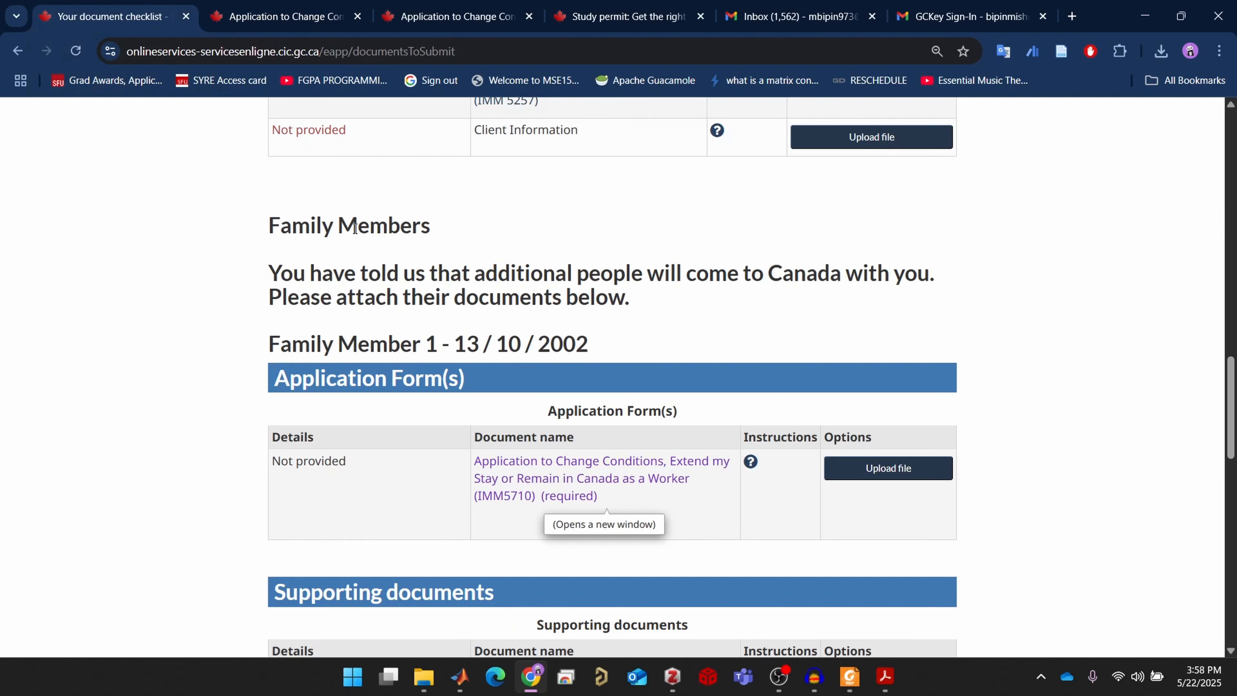
{"action": "scroll", "coordinate": [794, 314], "scroll_direction": "down", "scroll_amount": 5}
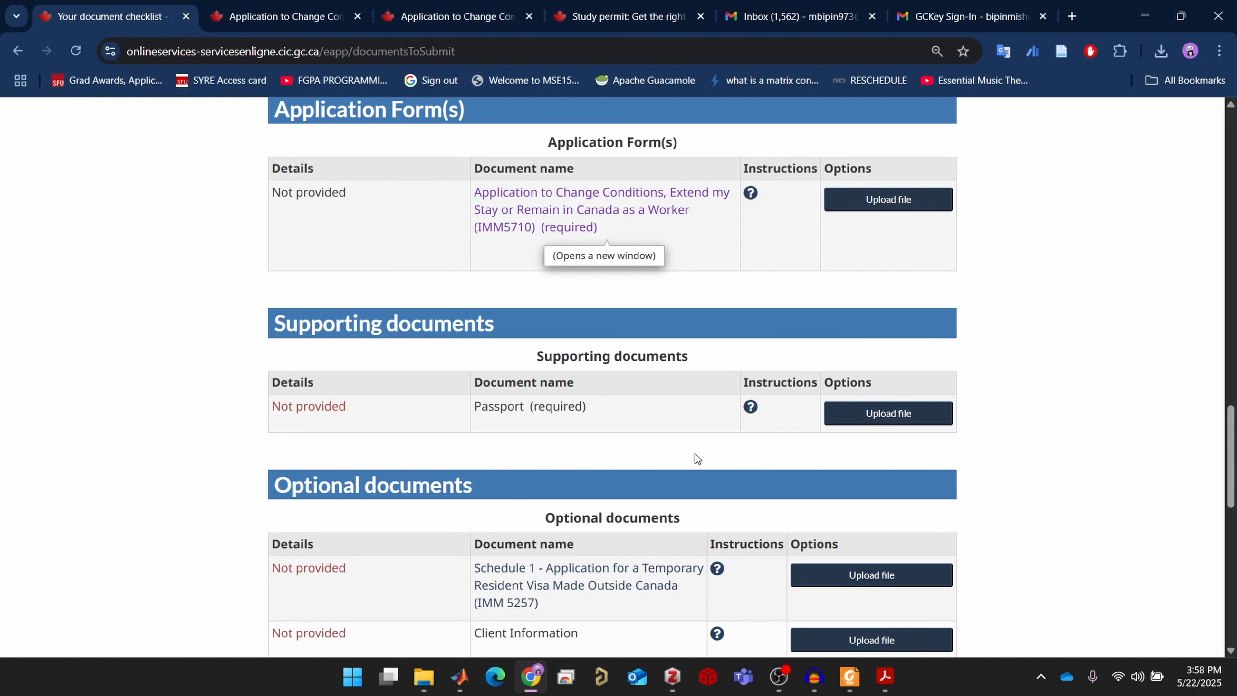
{"action": "scroll", "coordinate": [687, 447], "scroll_direction": "down", "scroll_amount": 3}
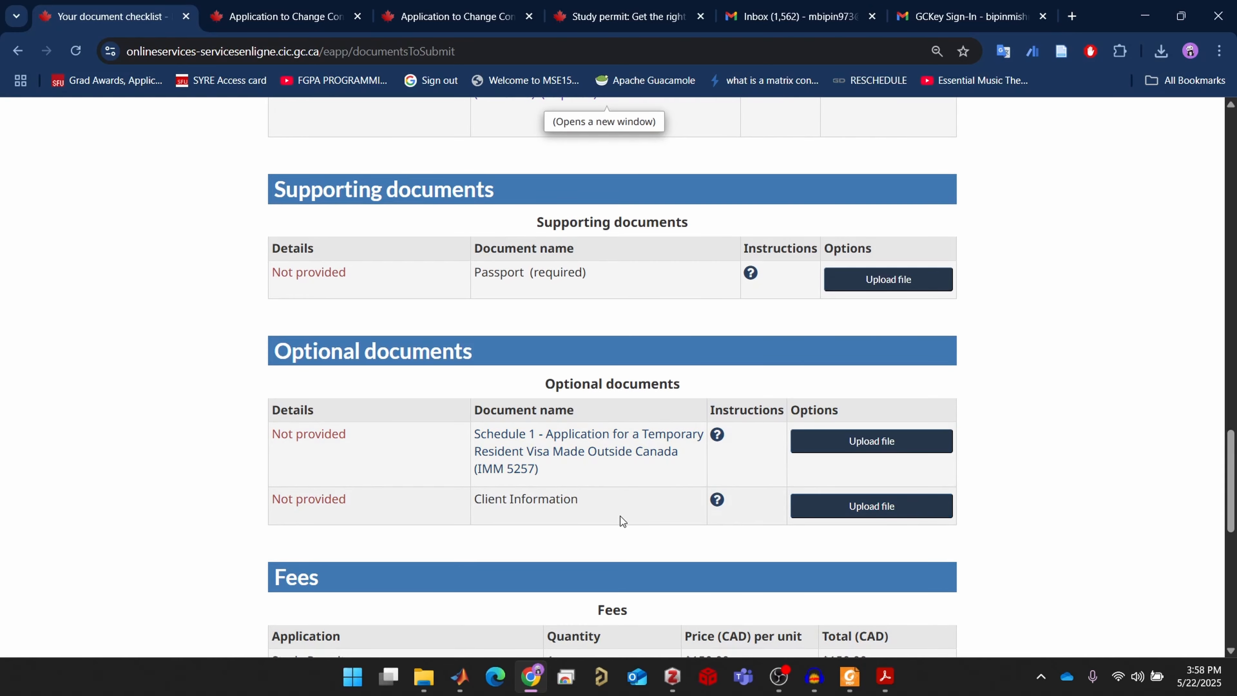
{"action": "scroll", "coordinate": [620, 516], "scroll_direction": "down", "scroll_amount": 6}
{"action": "scroll", "coordinate": [747, 516], "scroll_direction": "down", "scroll_amount": 3}
{"action": "scroll", "coordinate": [752, 526], "scroll_direction": "up", "scroll_amount": 1}
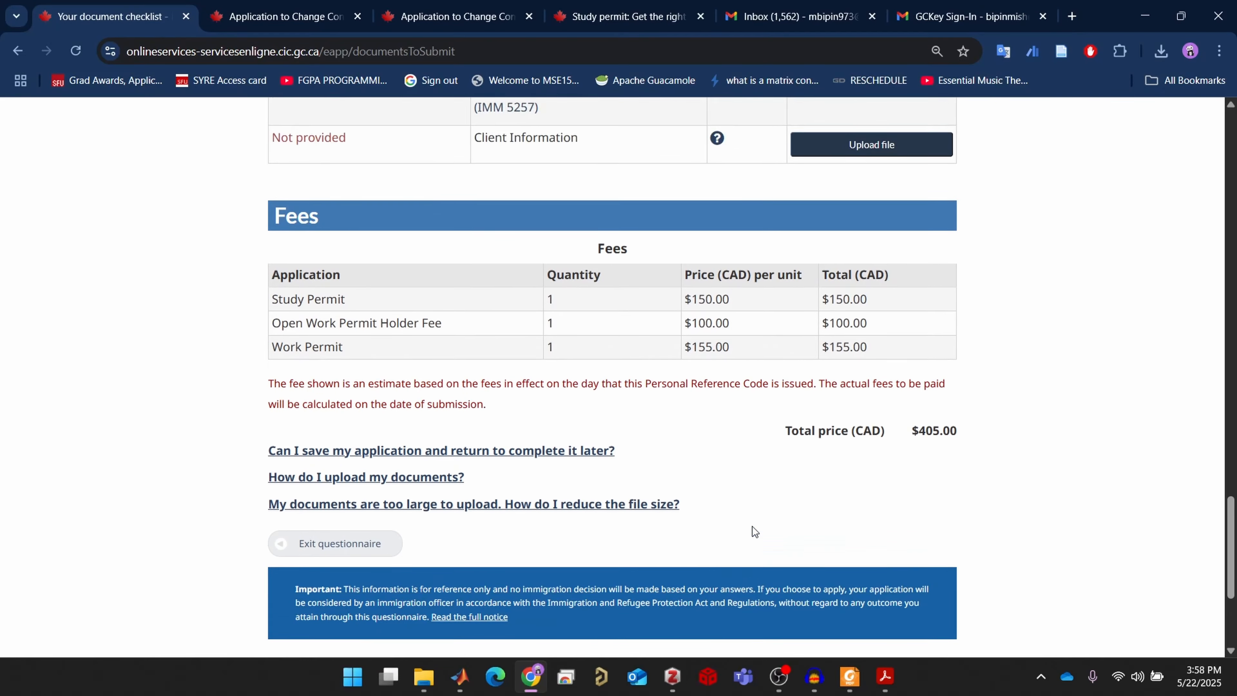
{"action": "scroll", "coordinate": [752, 527], "scroll_direction": "up", "scroll_amount": 12}
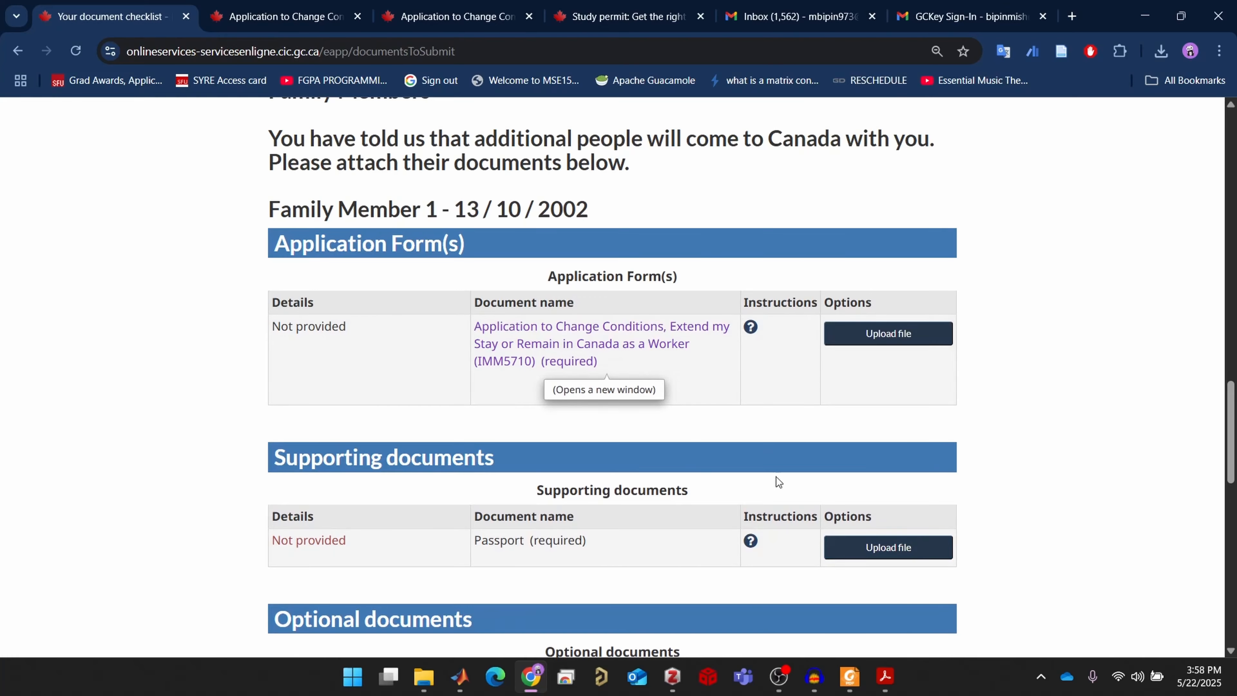
{"action": "scroll", "coordinate": [891, 433], "scroll_direction": "up", "scroll_amount": 8}
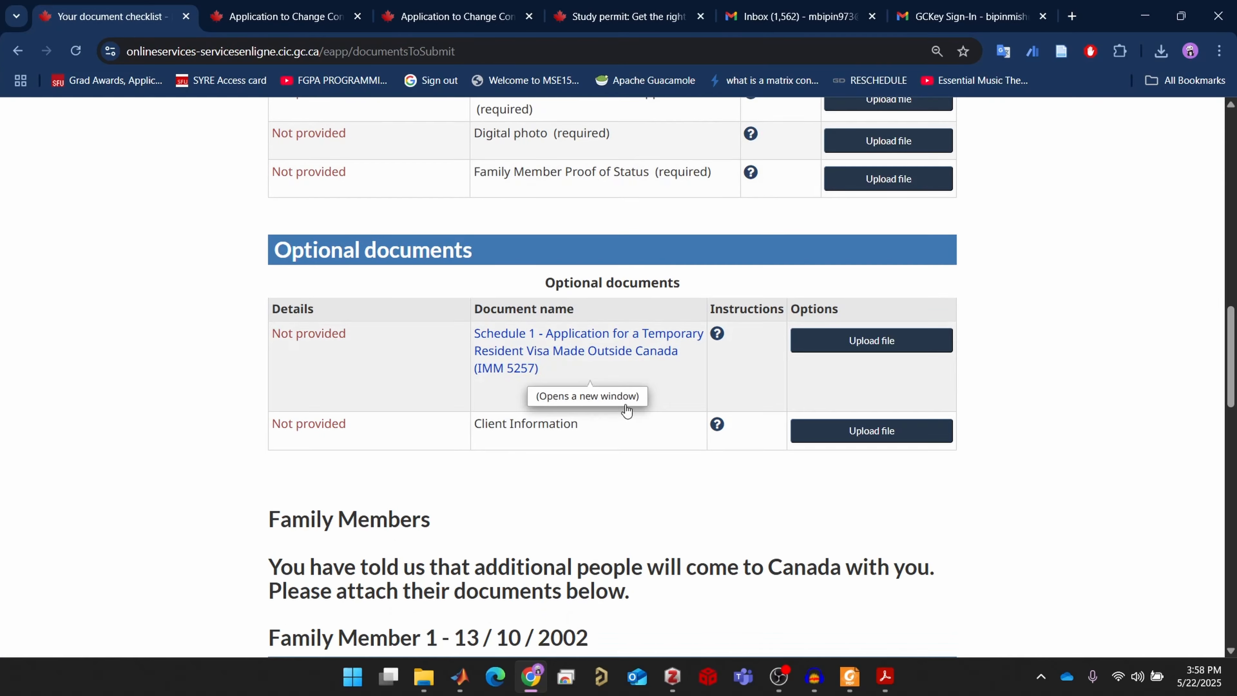
{"action": "scroll", "coordinate": [651, 419], "scroll_direction": "down", "scroll_amount": 20}
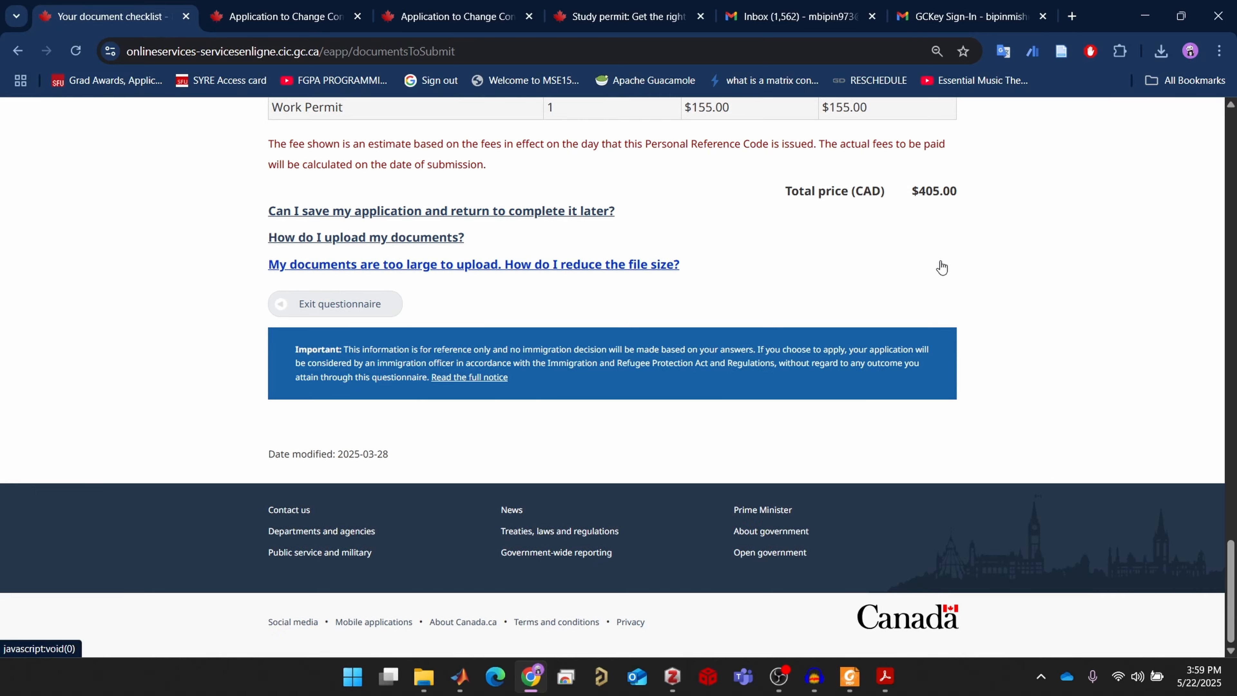
{"action": "scroll", "coordinate": [940, 304], "scroll_direction": "up", "scroll_amount": 5}
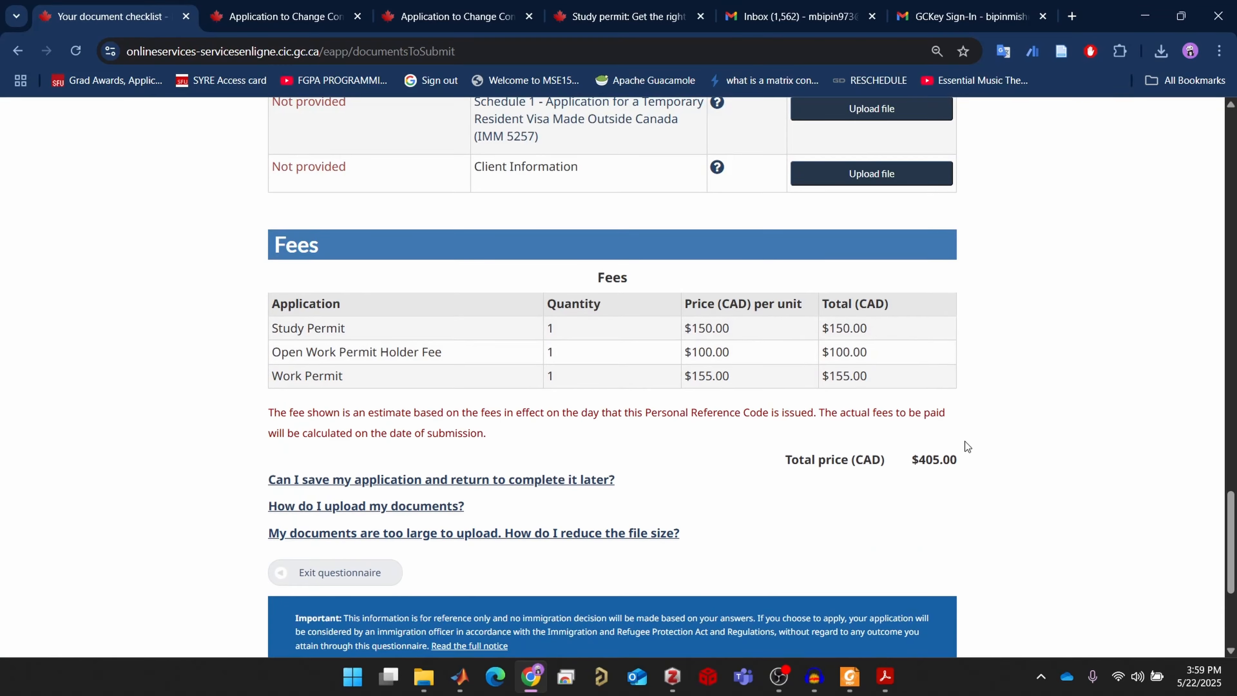
{"action": "scroll", "coordinate": [964, 441], "scroll_direction": "up", "scroll_amount": 15}
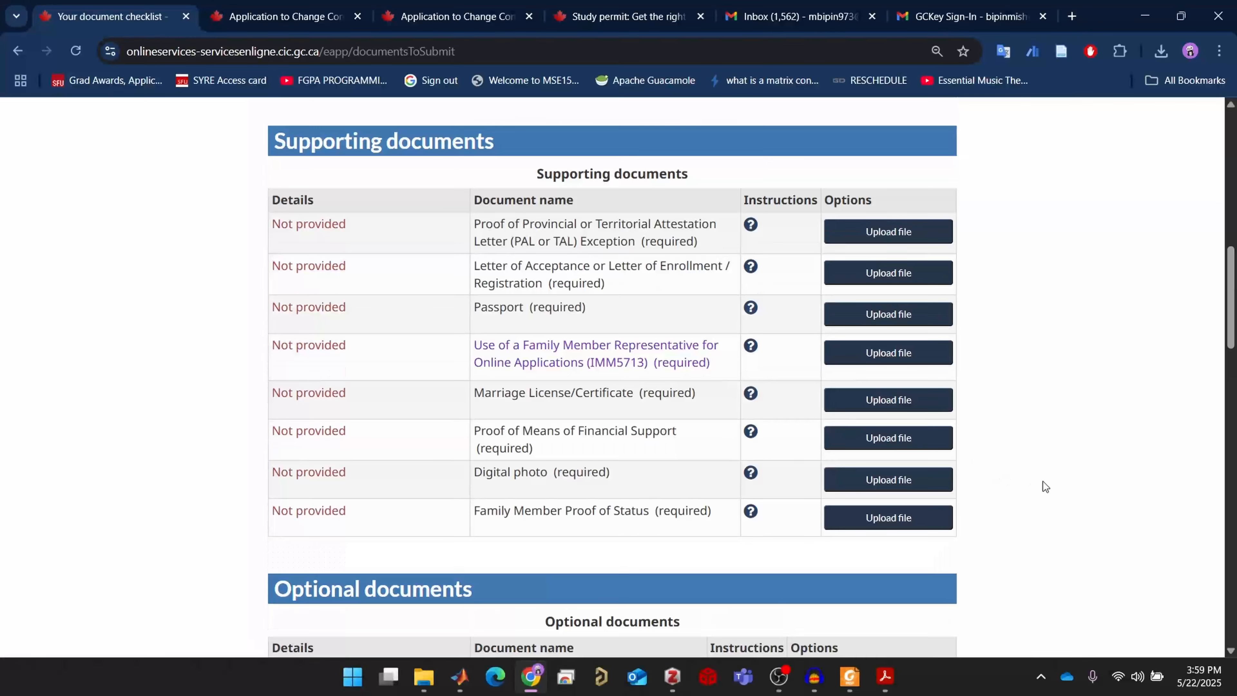